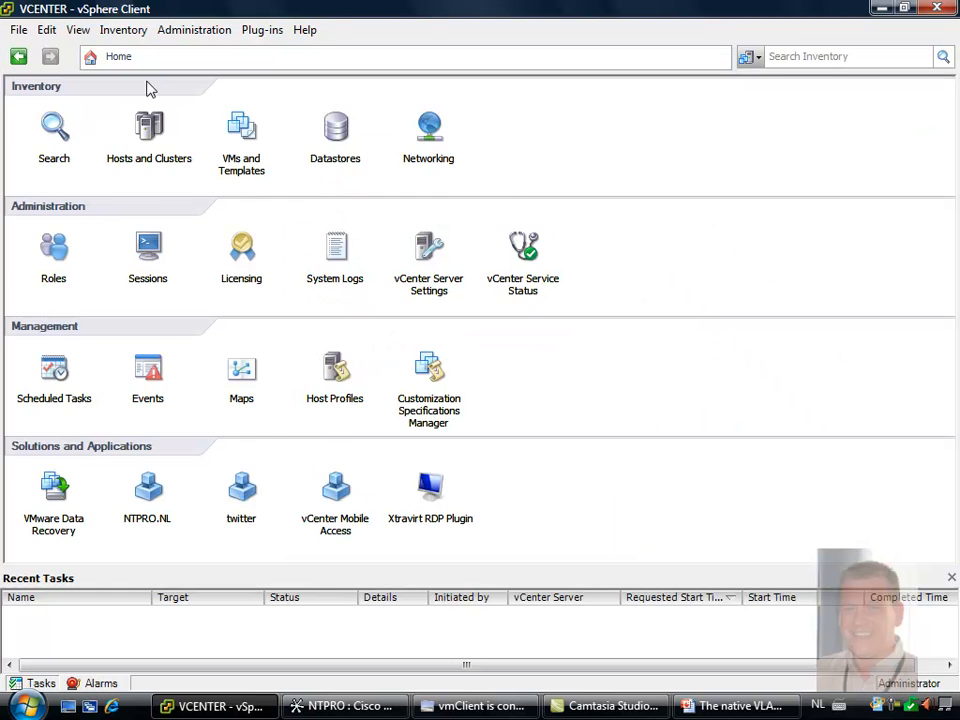
Review the esx4-r.ntpro.local host networking, the switch topology in Cisco Network Assistant, and the favorite virtual machines in vmClient
left_click(145, 127)
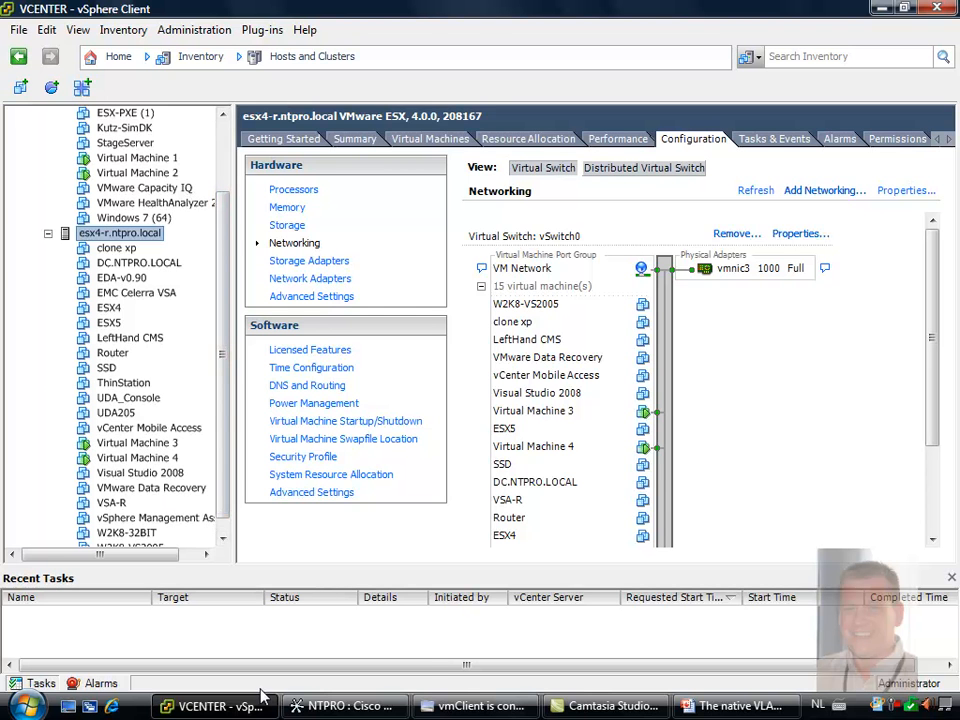
left_click(345, 706)
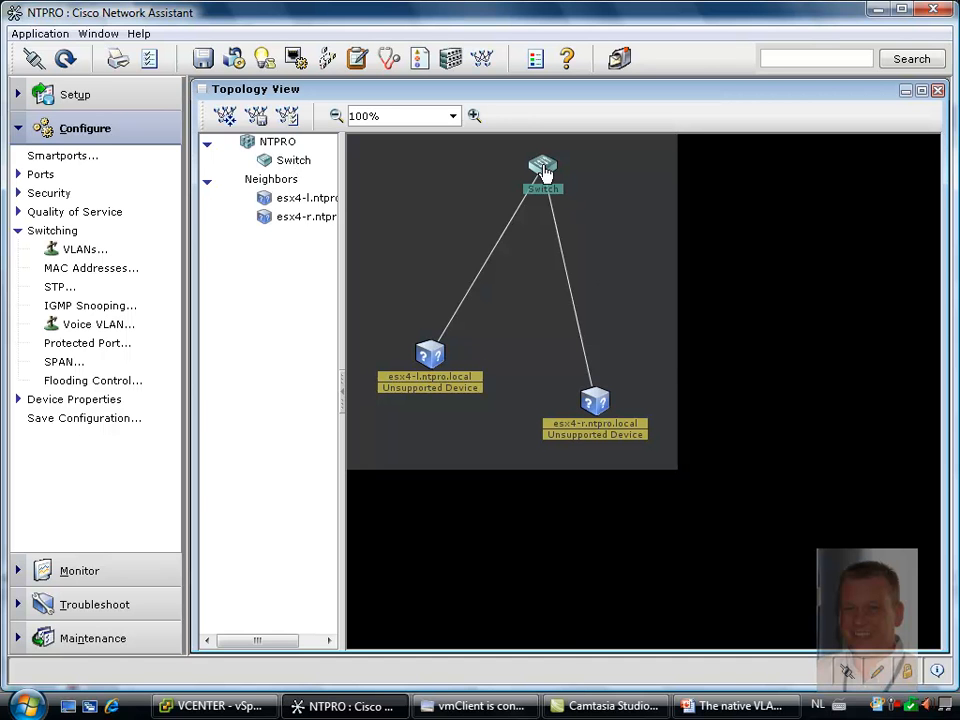
left_click(476, 706)
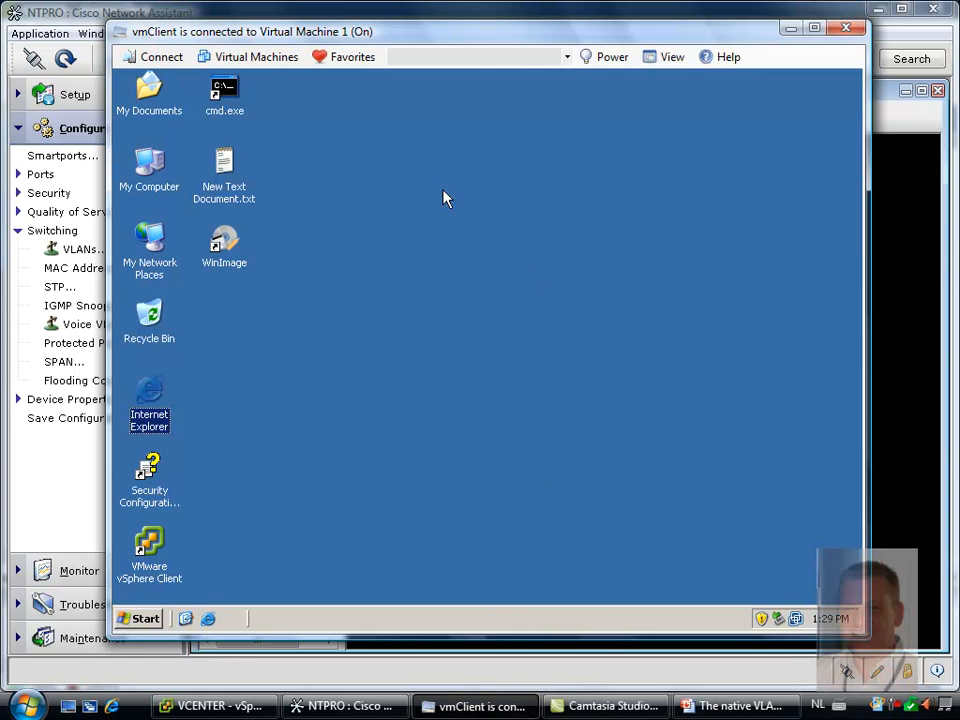
left_click(355, 57)
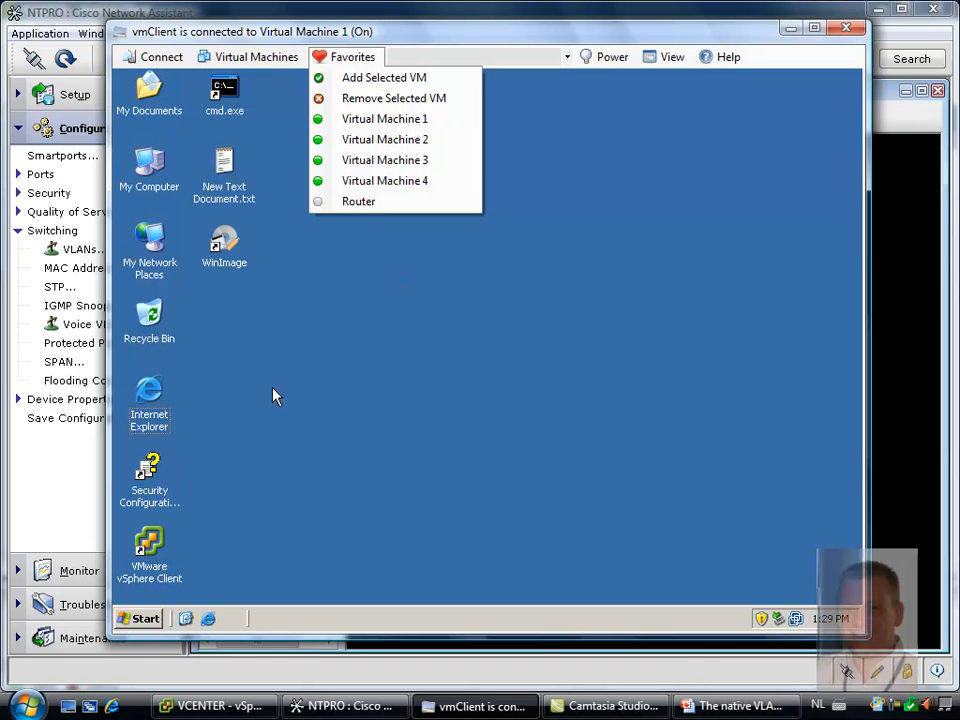
left_click(792, 28)
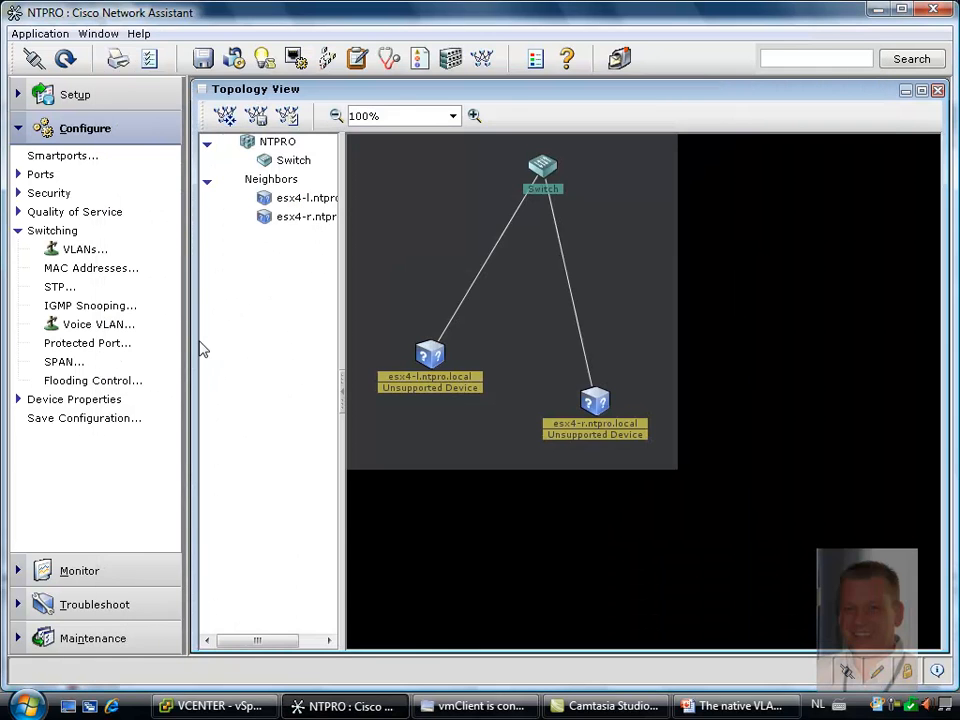
Back in vSphere Client, start a new vNetwork Distributed Switch in the Biezenhaak datacenter's networking inventory with 1 dvUplink port
left_click(182, 708)
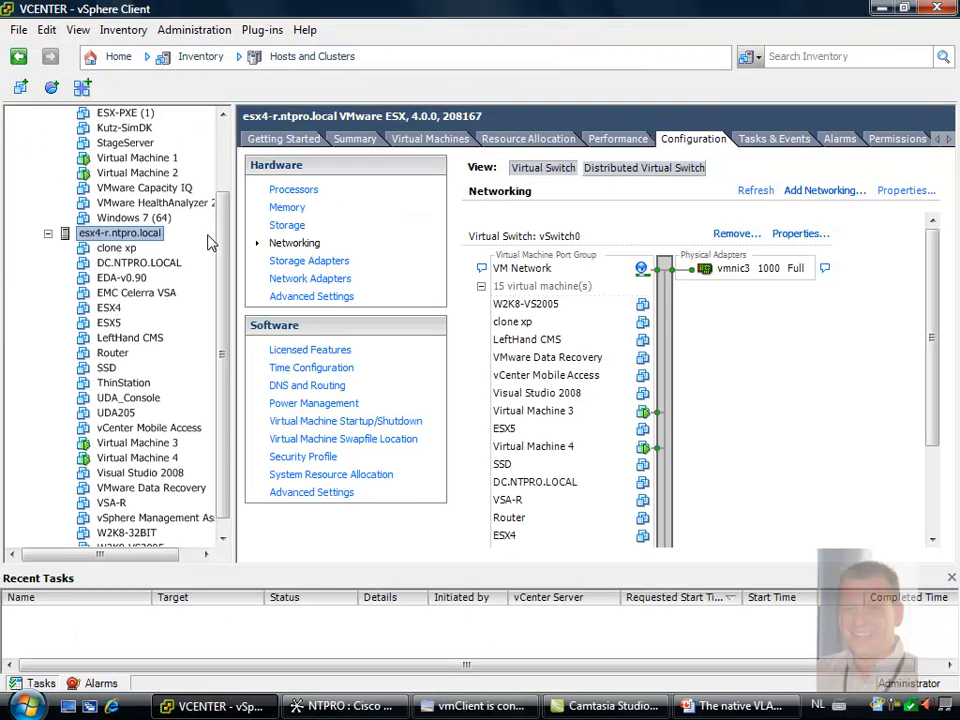
scroll(225, 255, "up", 2)
left_click(104, 56)
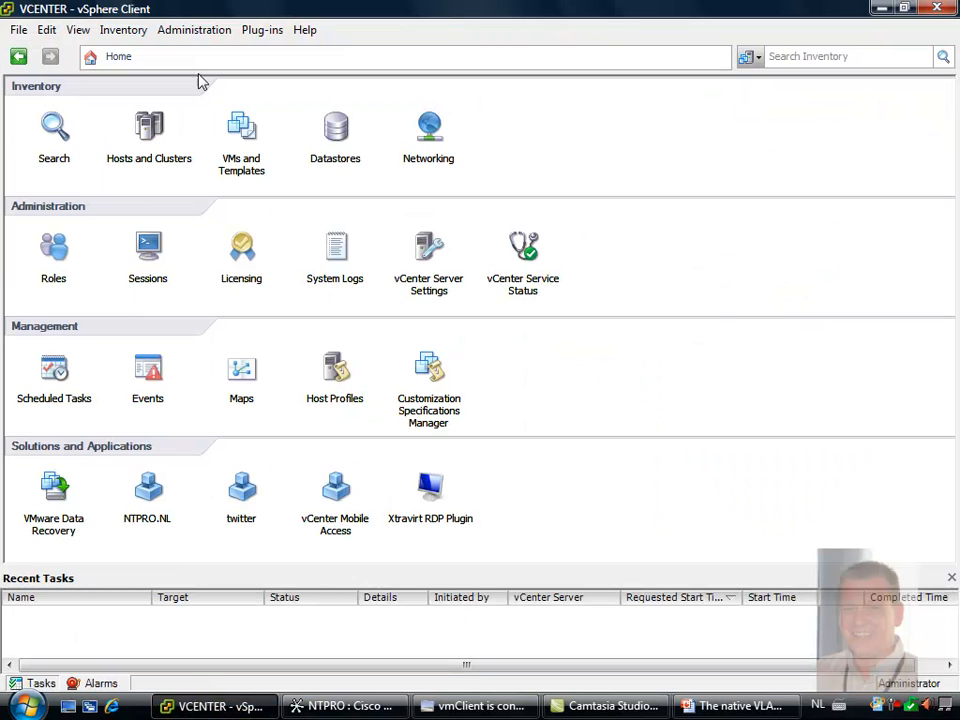
left_click(428, 126)
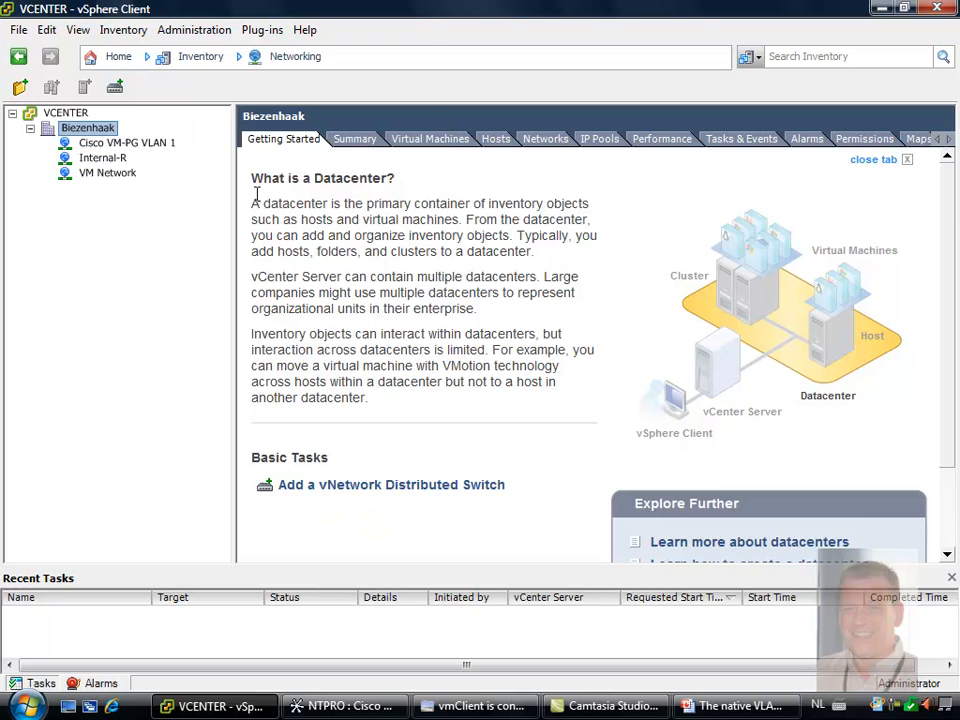
right_click(97, 138)
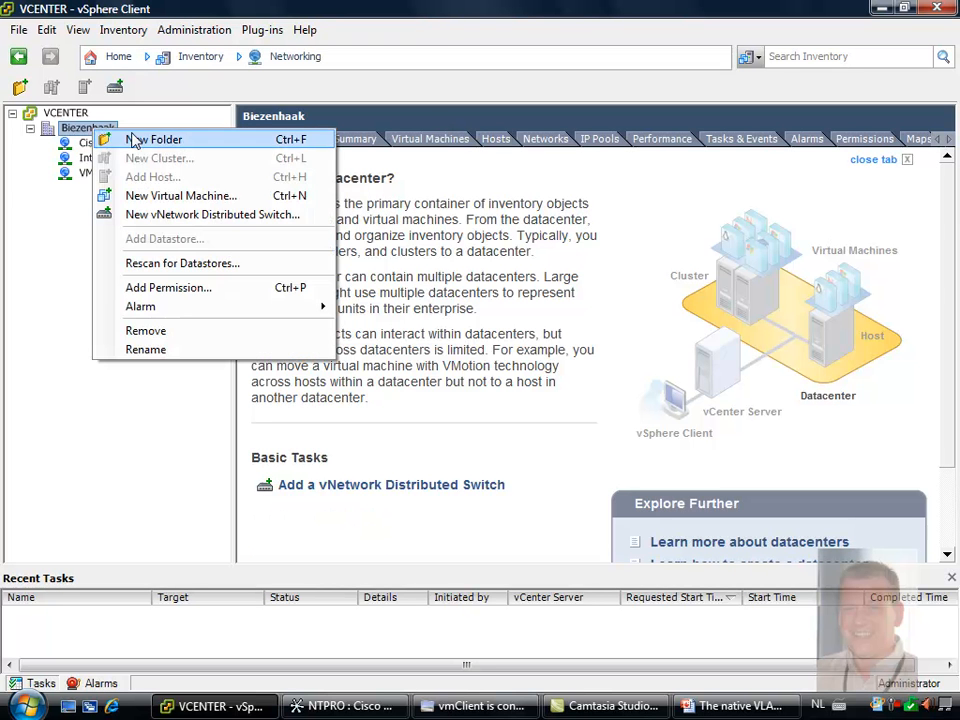
left_click(205, 215)
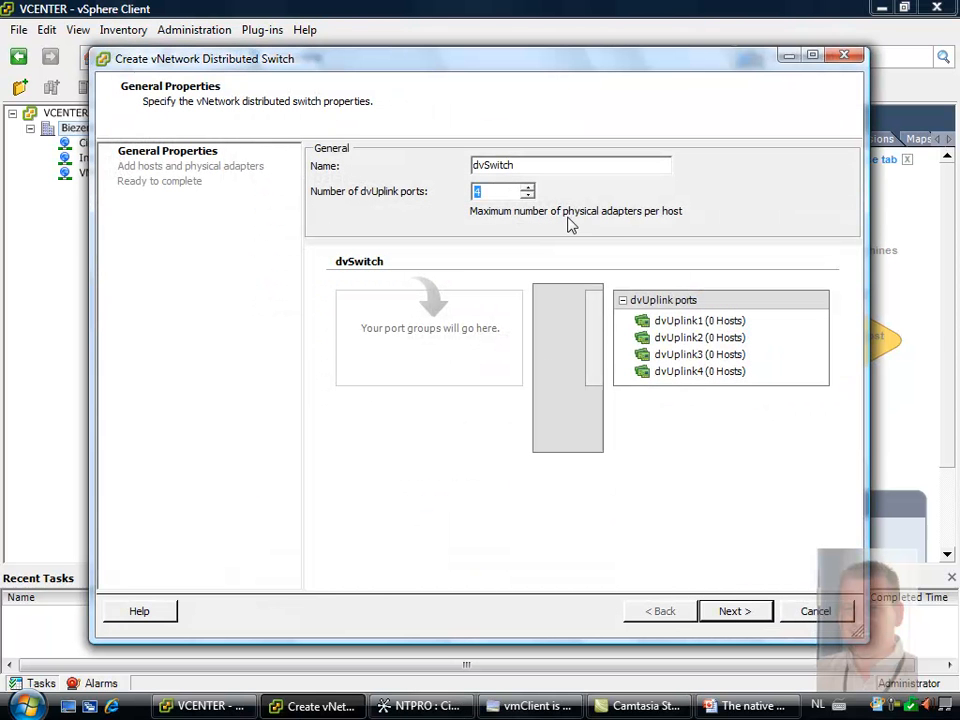
key("Down")
key("Down")
key("Down")
left_click(737, 612)
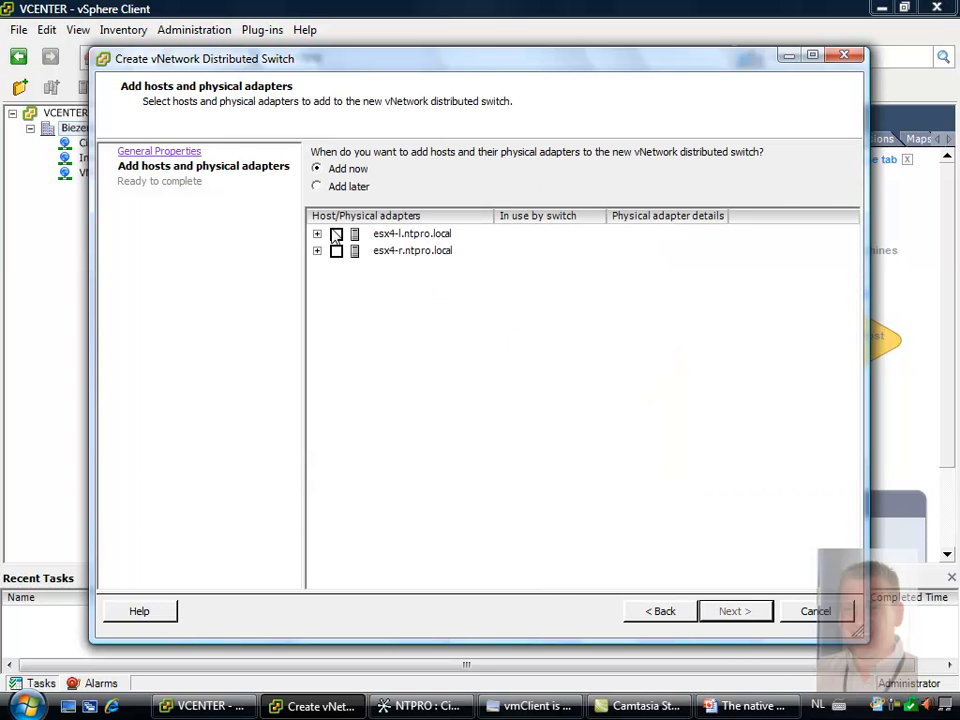
Add esx4-l.ntpro.local with vmnic3 and esx4-r.ntpro.local with vmnic0, then create the distributed switch and expand it in the inventory
left_click(317, 235)
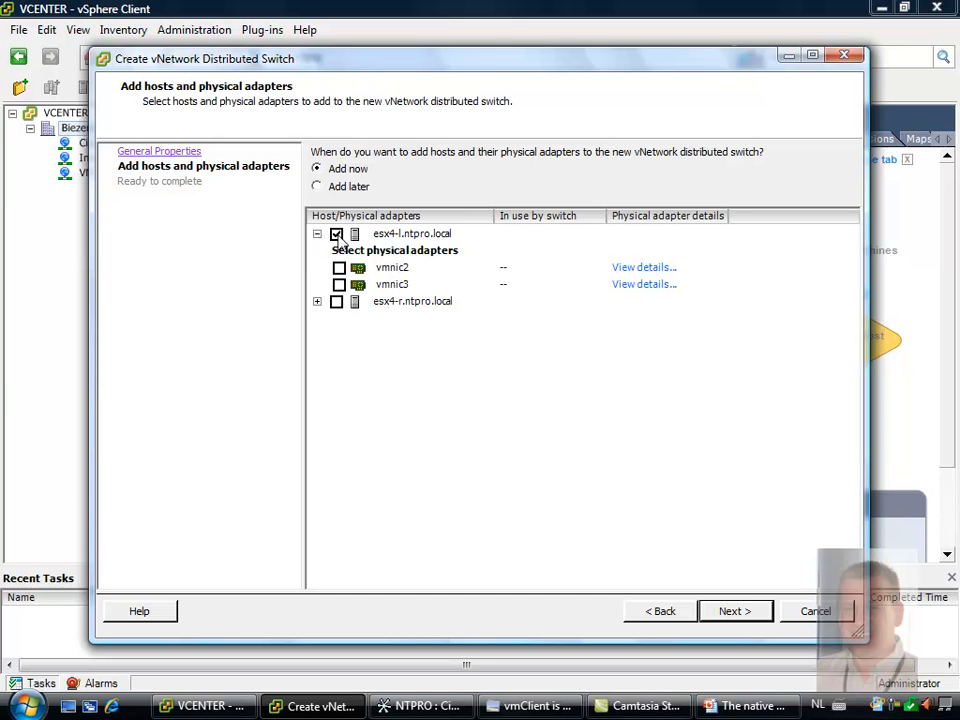
left_click(317, 302)
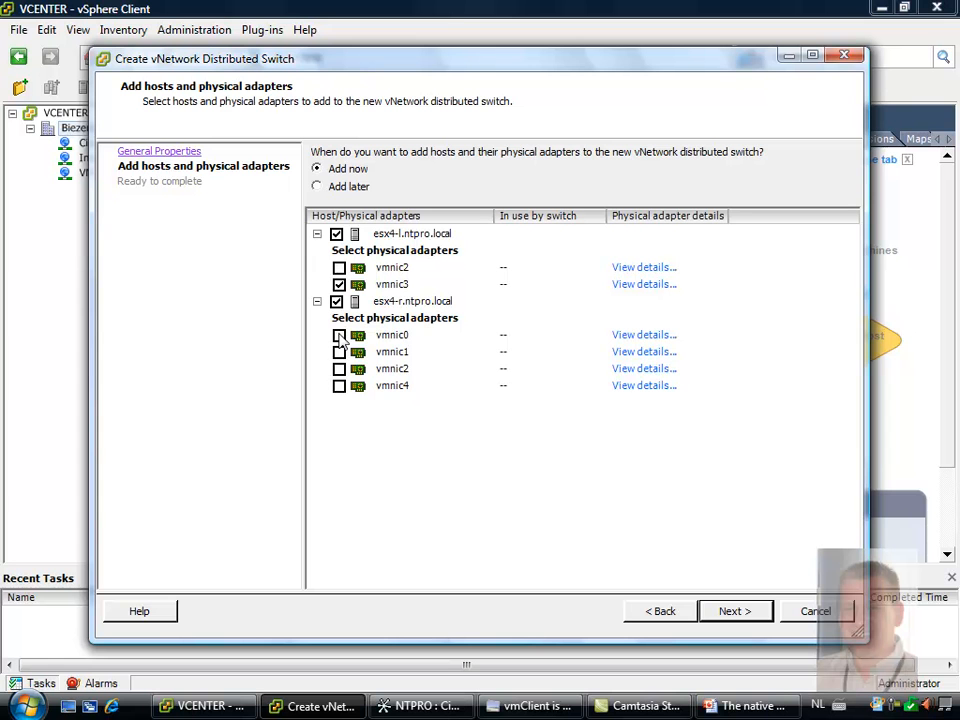
left_click(339, 335)
left_click(730, 610)
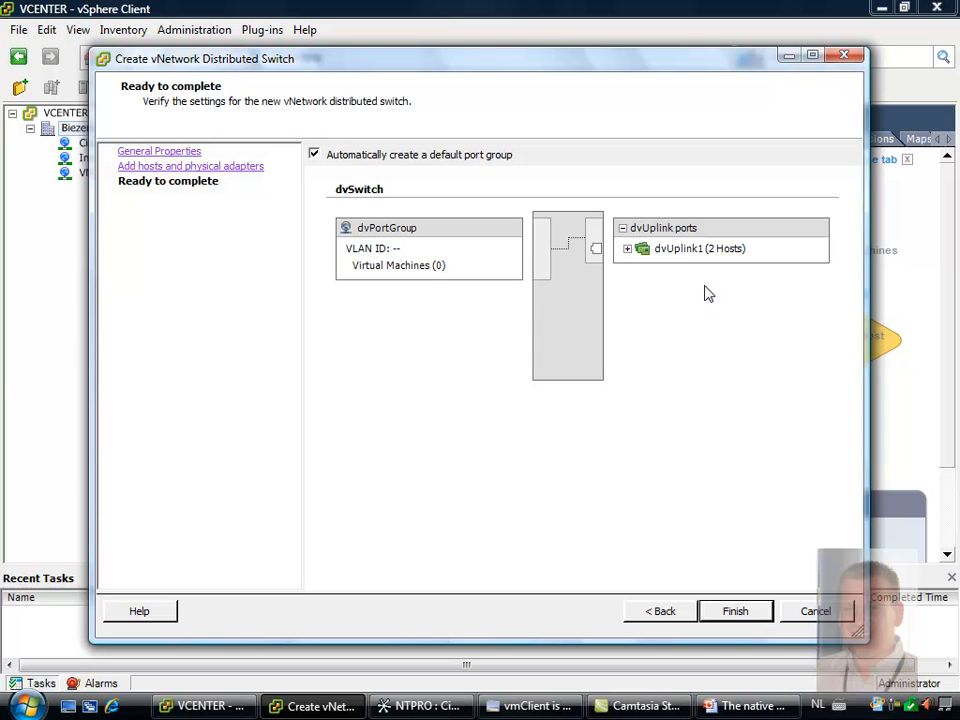
left_click(628, 250)
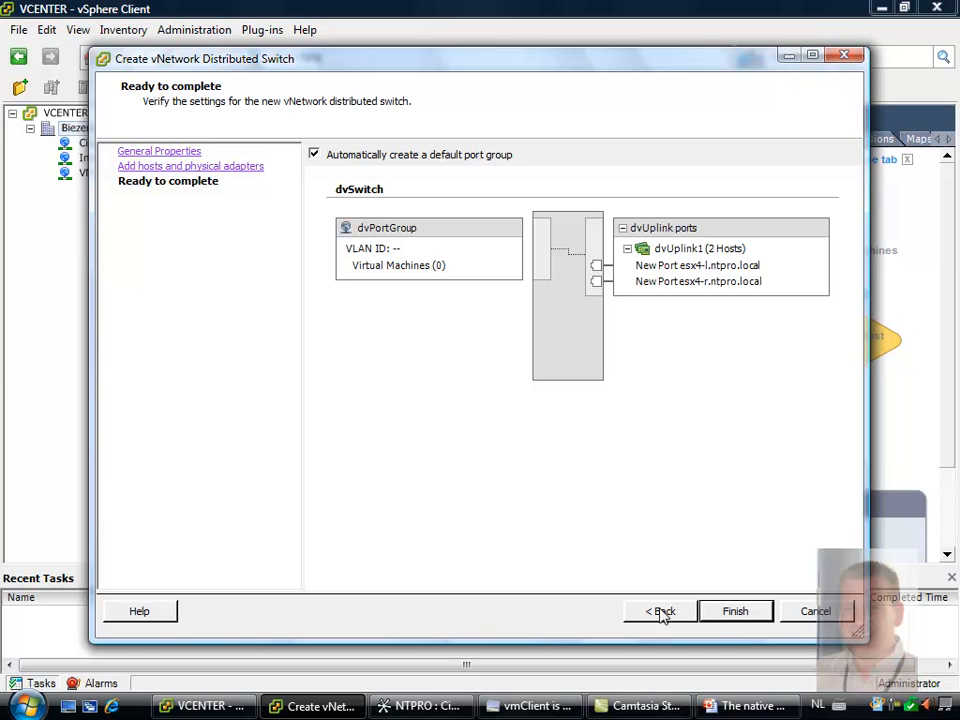
left_click(722, 611)
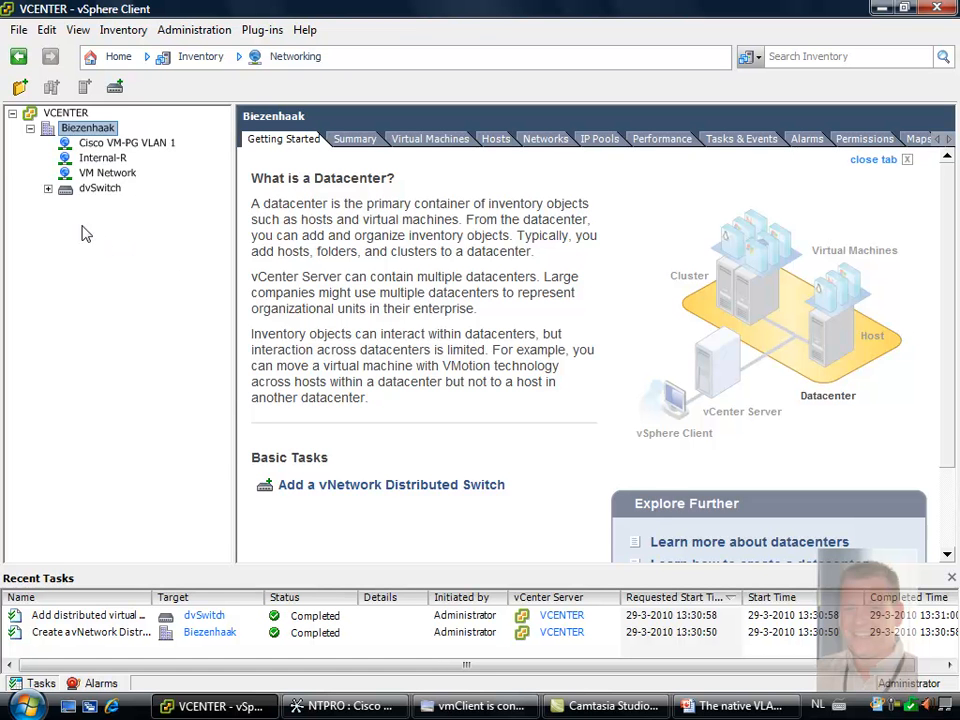
left_click(48, 189)
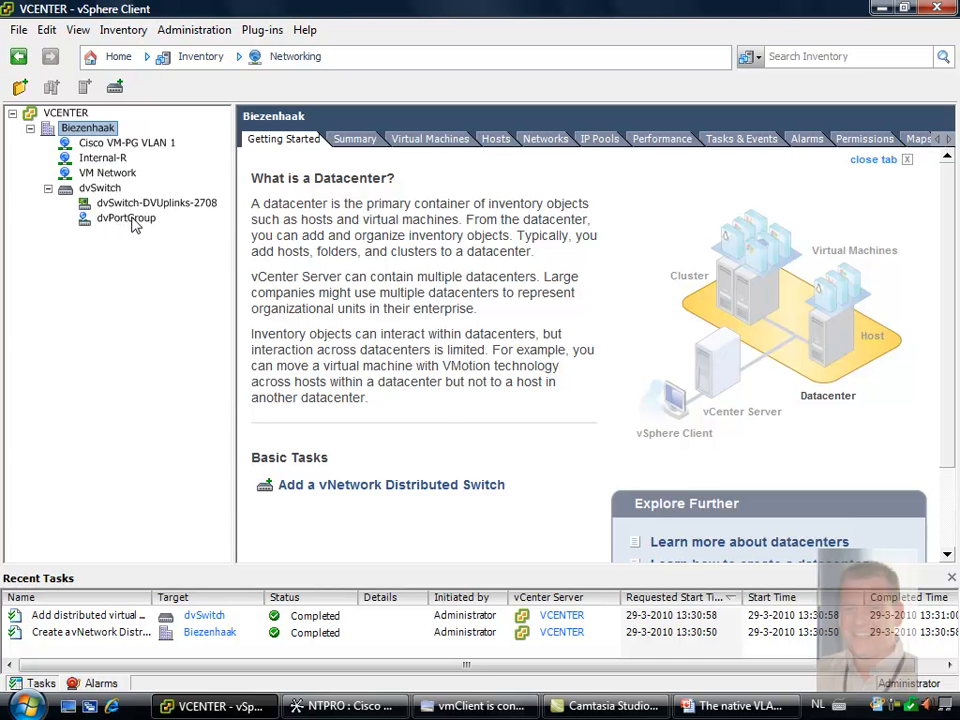
From the VMs and Templates inventory, connect Network adapter 1 of Virtual Machine 1 to dvPortGroup (dvSwitch)
left_click(103, 60)
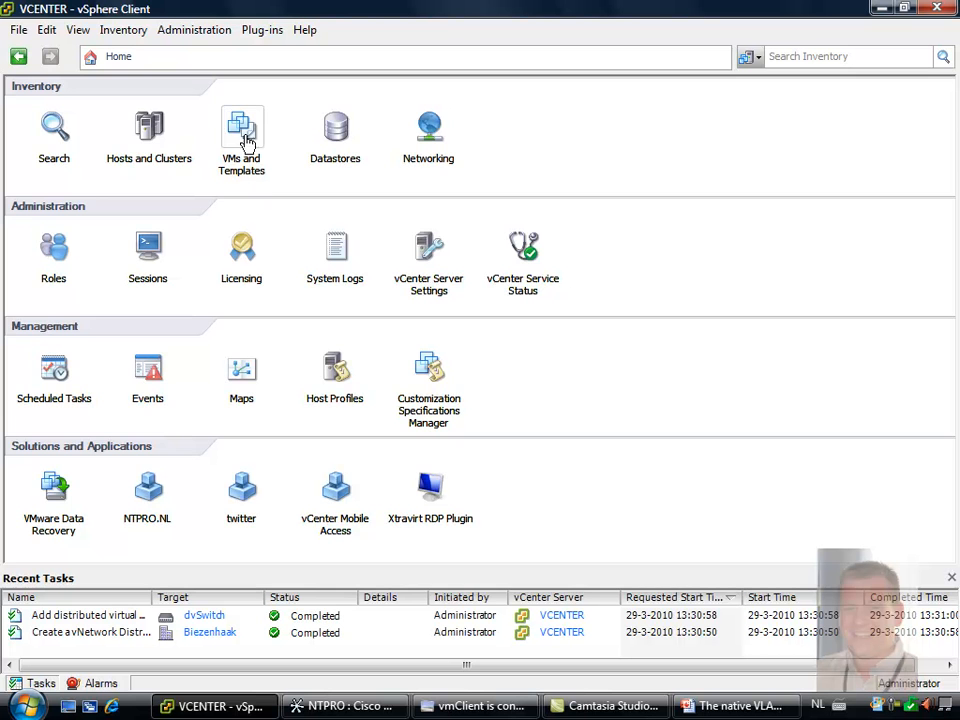
left_click(287, 179)
left_click(12, 114)
left_click(30, 128)
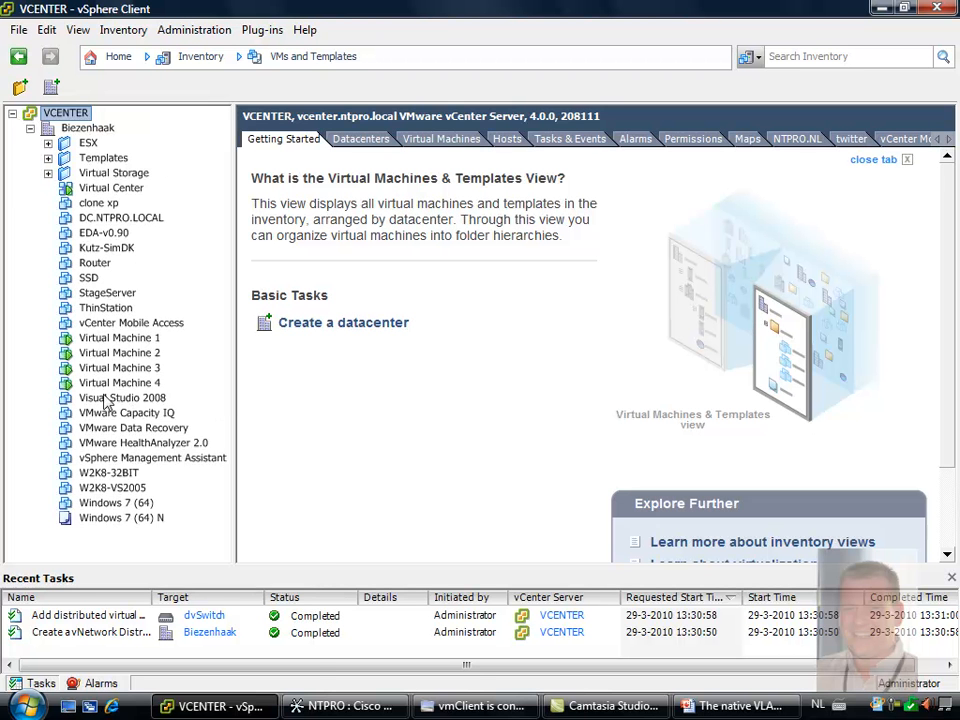
right_click(120, 339)
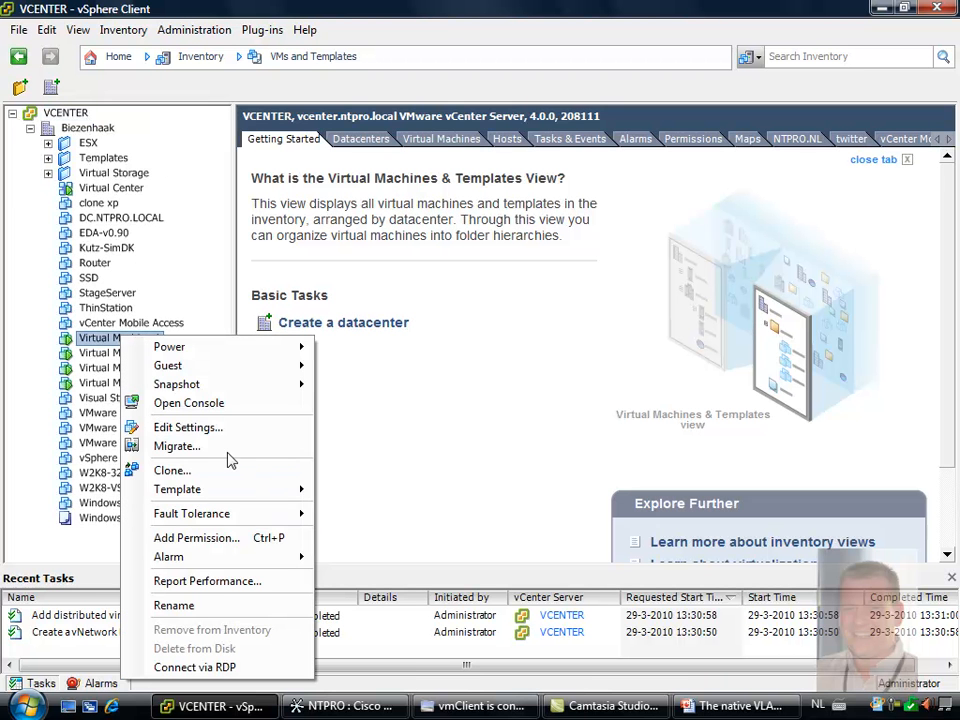
left_click(238, 426)
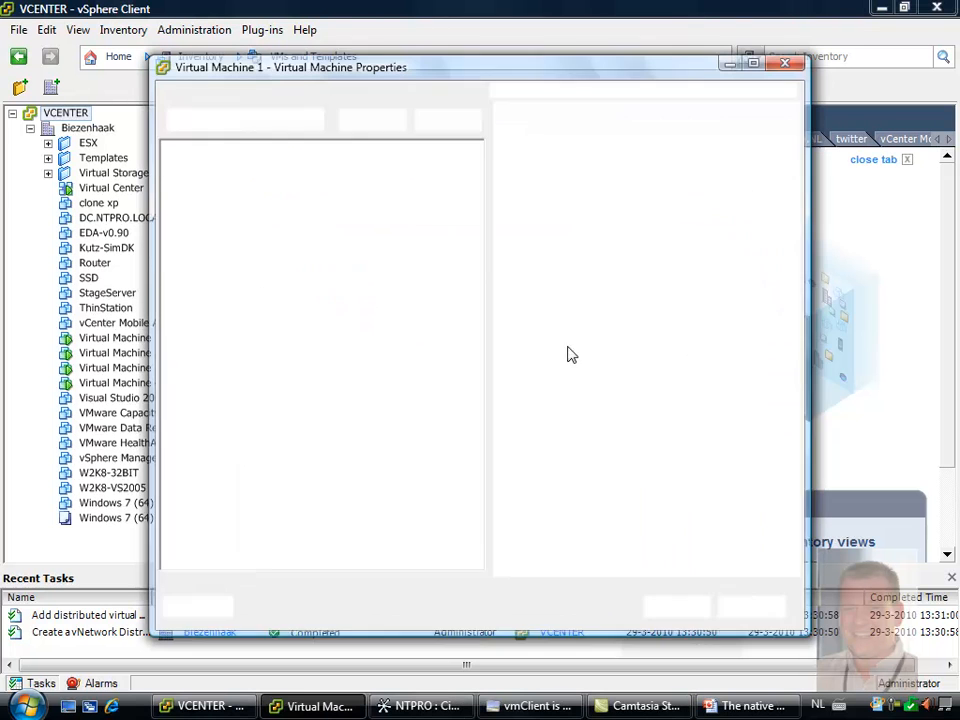
left_click(198, 270)
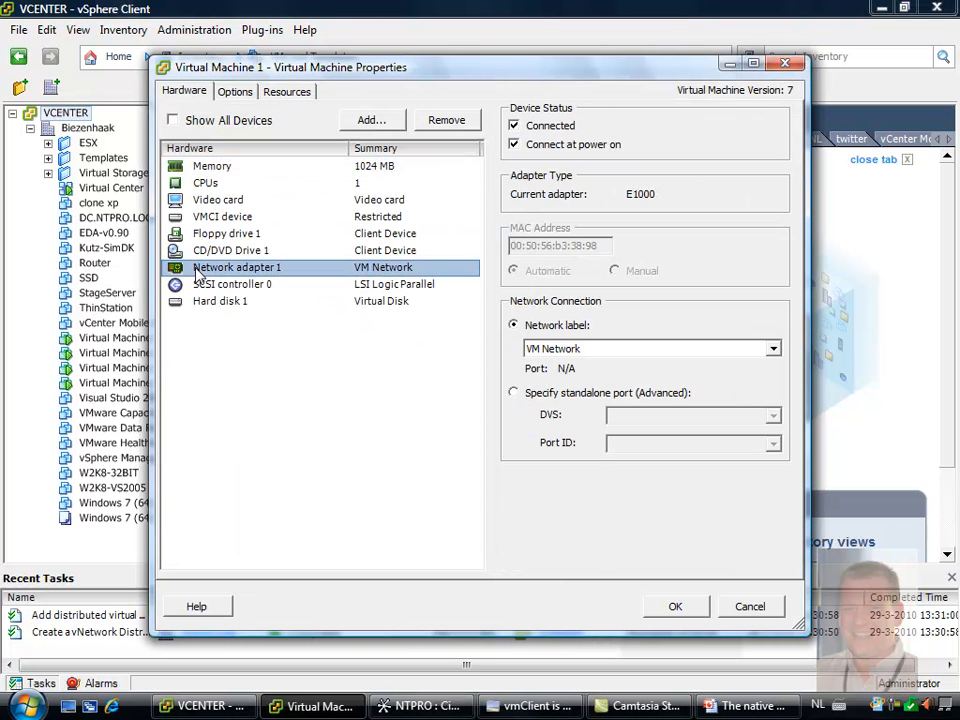
left_click(558, 350)
left_click(565, 378)
left_click(672, 607)
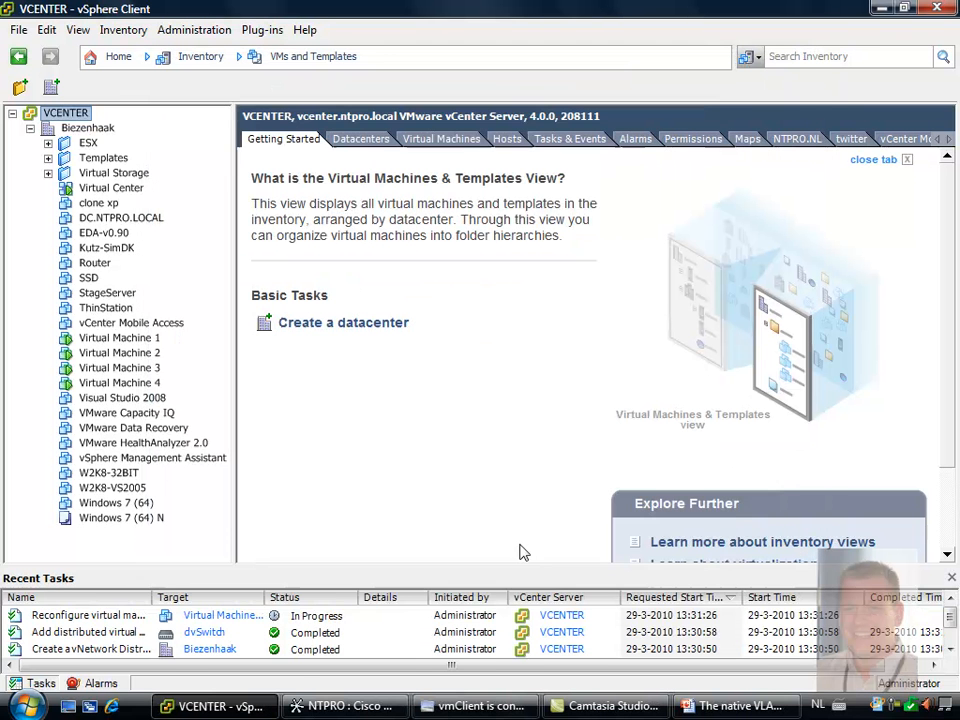
Connect Network adapter 1 of Virtual Machine 2 to dvPortGroup (dvSwitch)
right_click(117, 353)
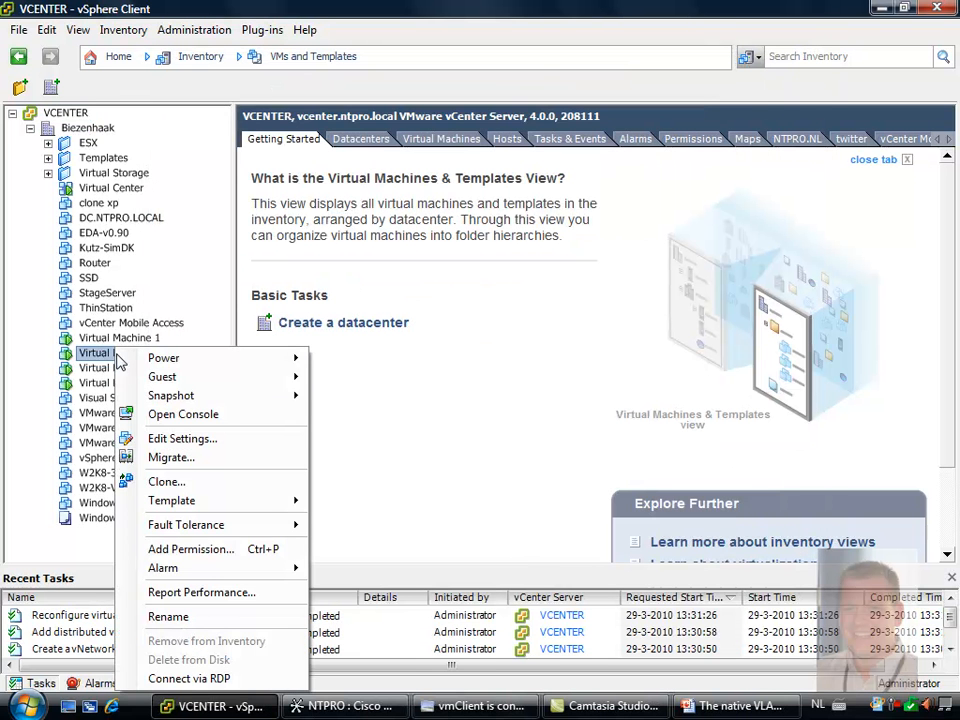
left_click(246, 436)
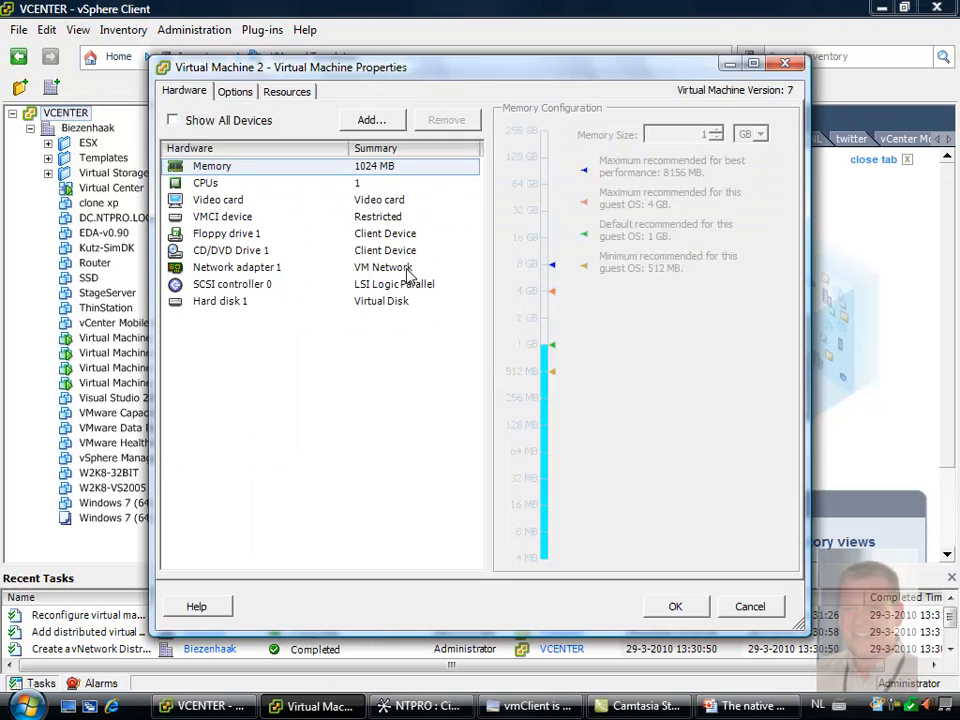
left_click(232, 267)
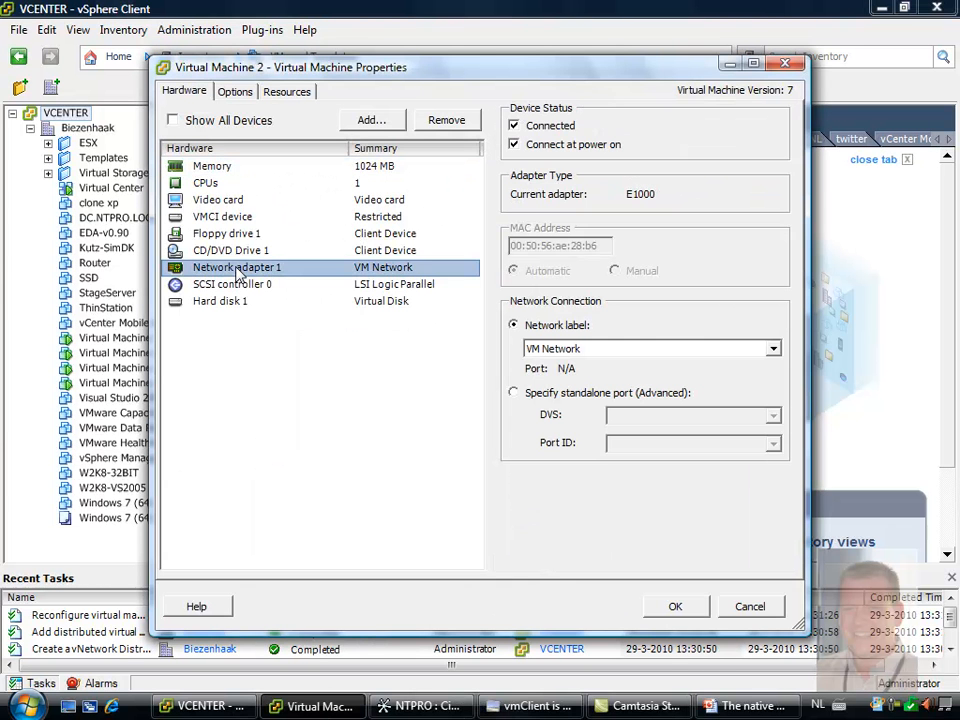
left_click(772, 348)
left_click(667, 381)
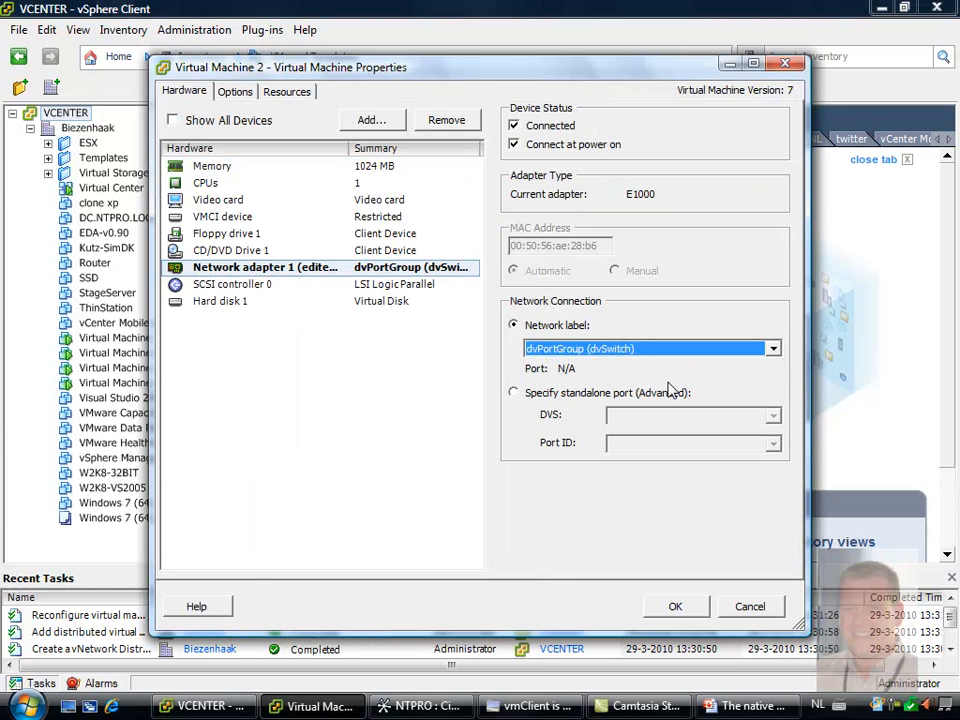
left_click(675, 605)
Connect Network adapter 1 of Virtual Machine 3 to dvPortGroup (dvSwitch)
right_click(134, 367)
left_click(252, 439)
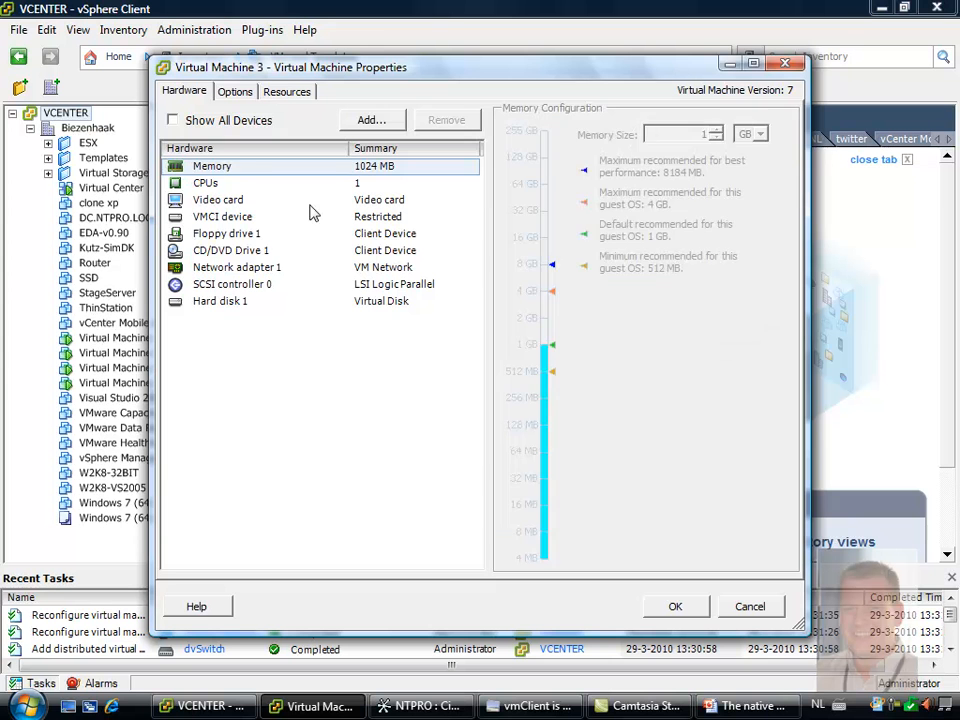
left_click(248, 267)
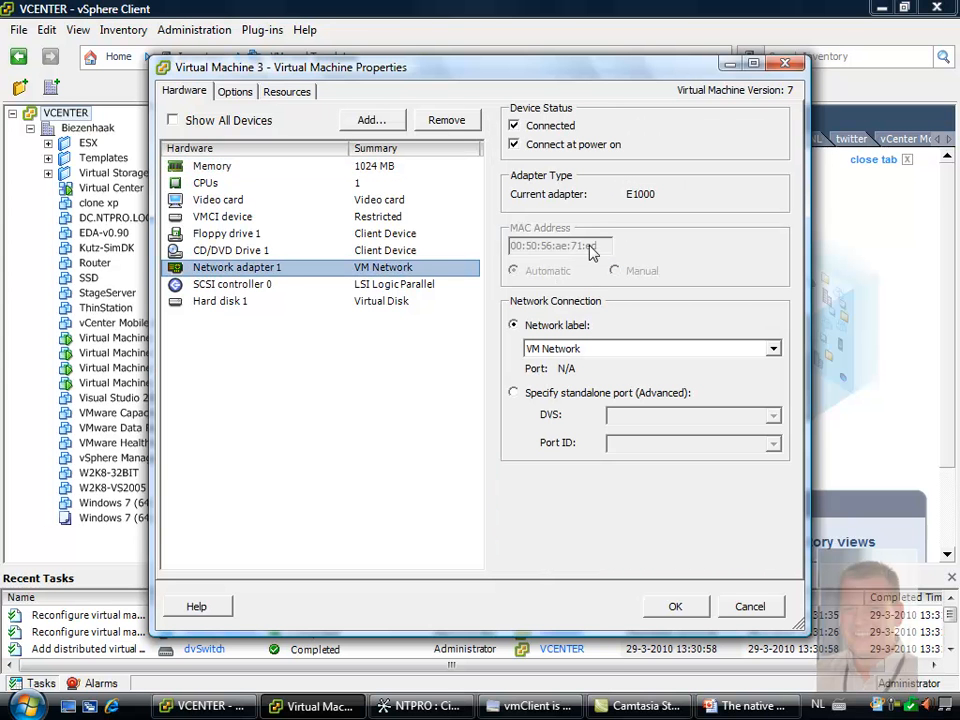
left_click(596, 350)
left_click(590, 378)
left_click(672, 606)
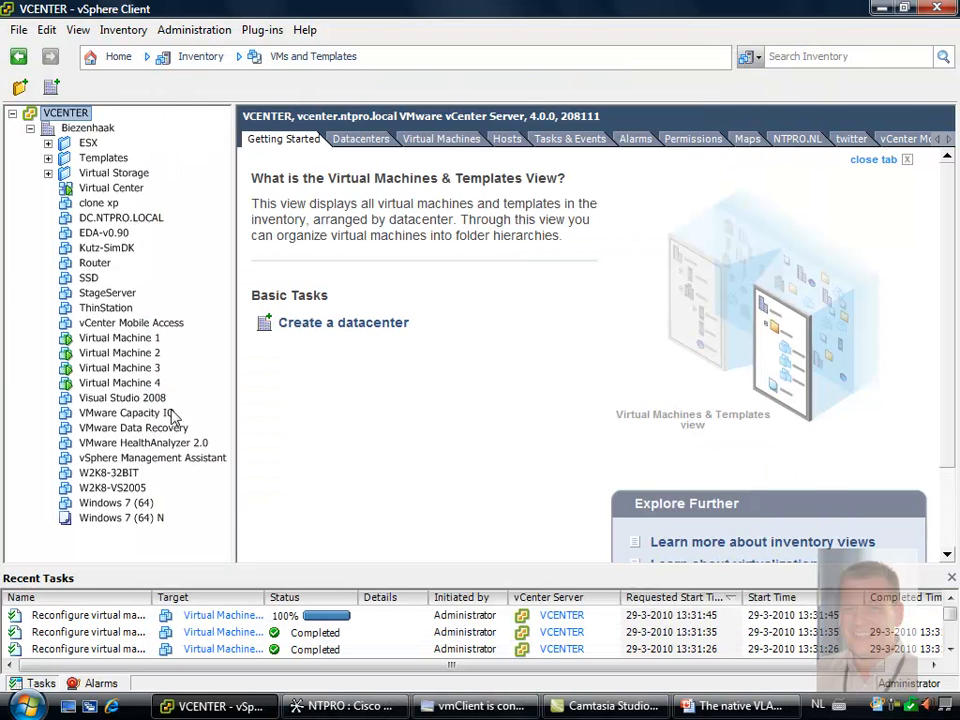
Connect Network adapter 1 of Virtual Machine 4 to dvPortGroup (dvSwitch)
right_click(142, 383)
left_click(230, 440)
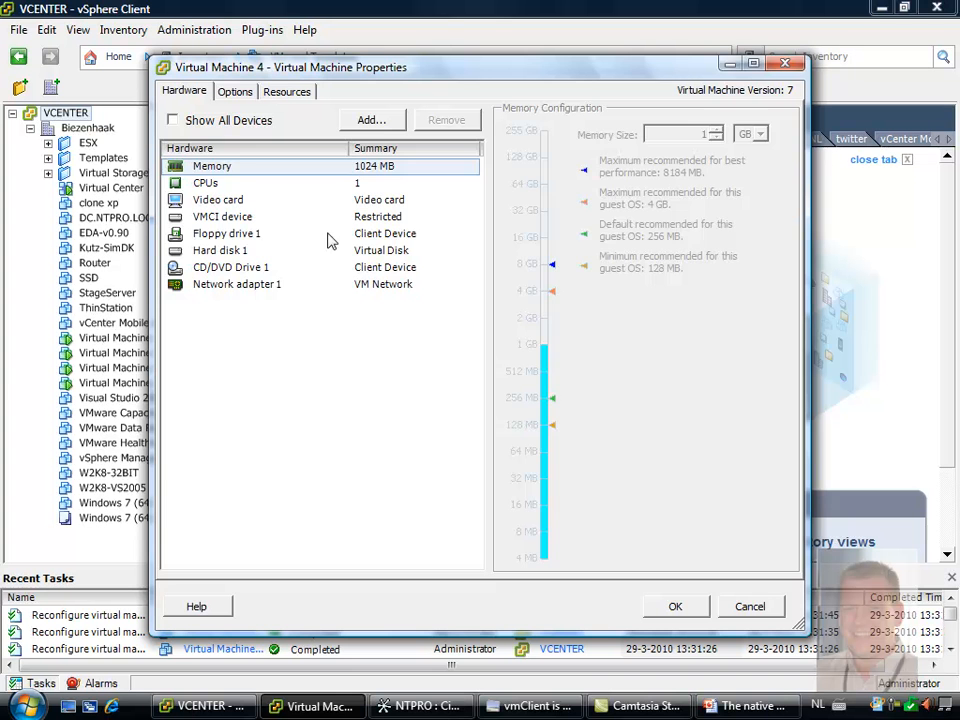
left_click(292, 285)
left_click(744, 355)
left_click(717, 379)
left_click(670, 608)
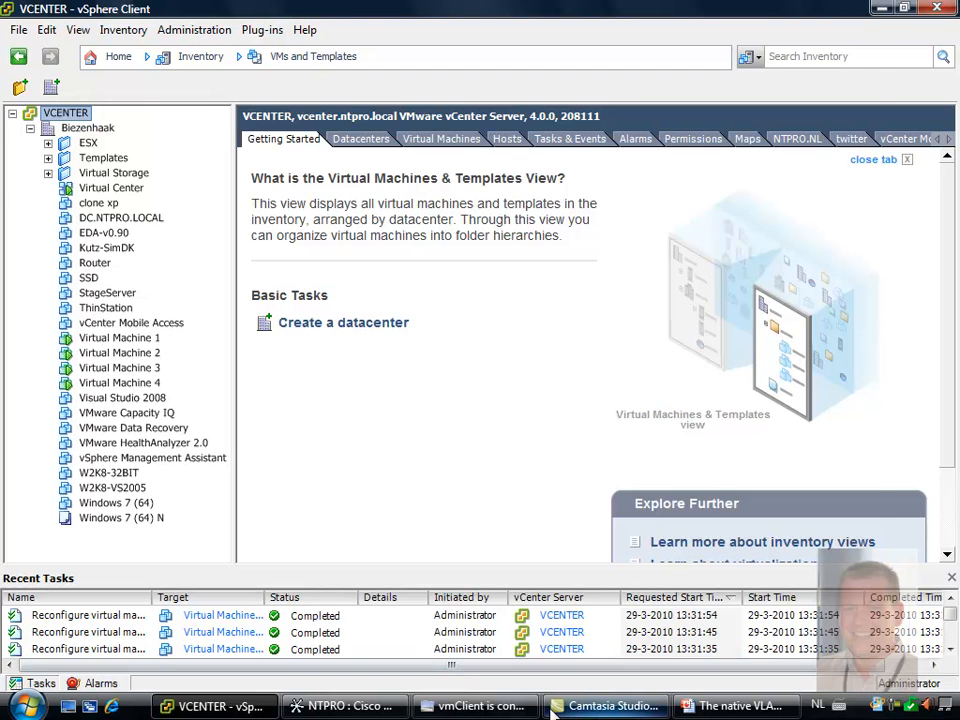
Switch to vmClient and ping vm4 from a command prompt on Virtual Machine 1 to test connectivity
left_click(475, 706)
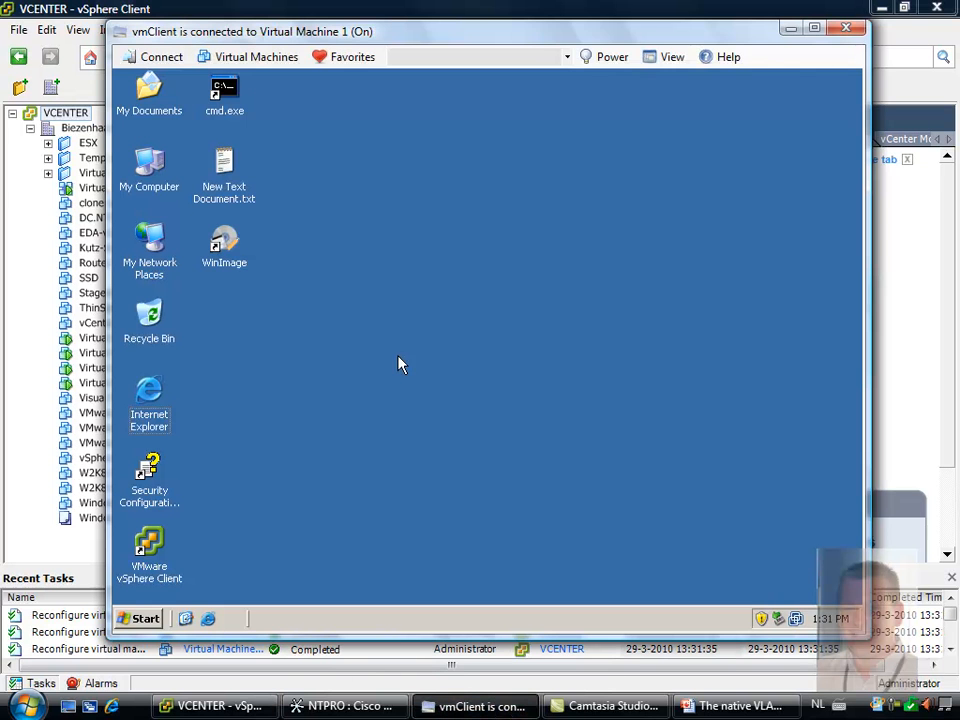
double_click(222, 96)
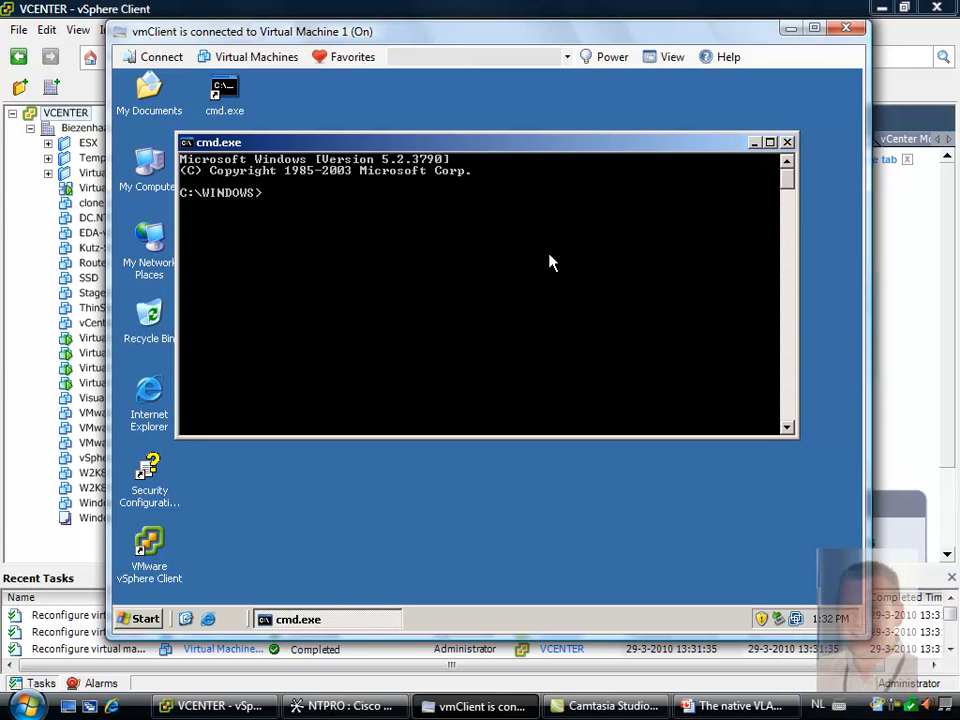
type("ping vm4")
key("Return")
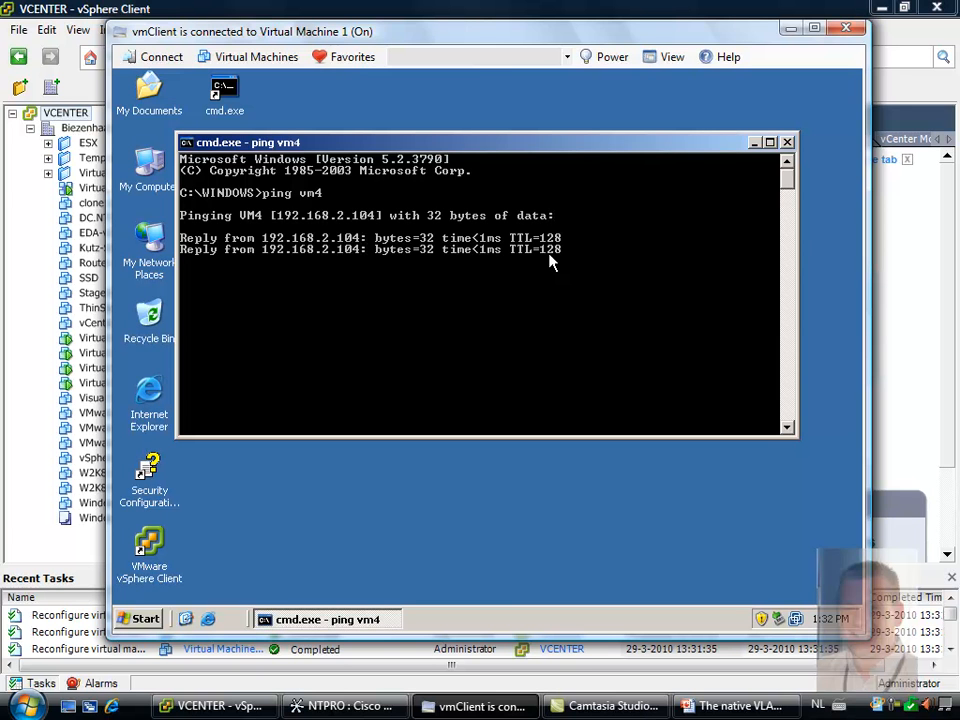
Connect to Virtual Machine 3 and ping vm2 from a command prompt to test connectivity
left_click(345, 57)
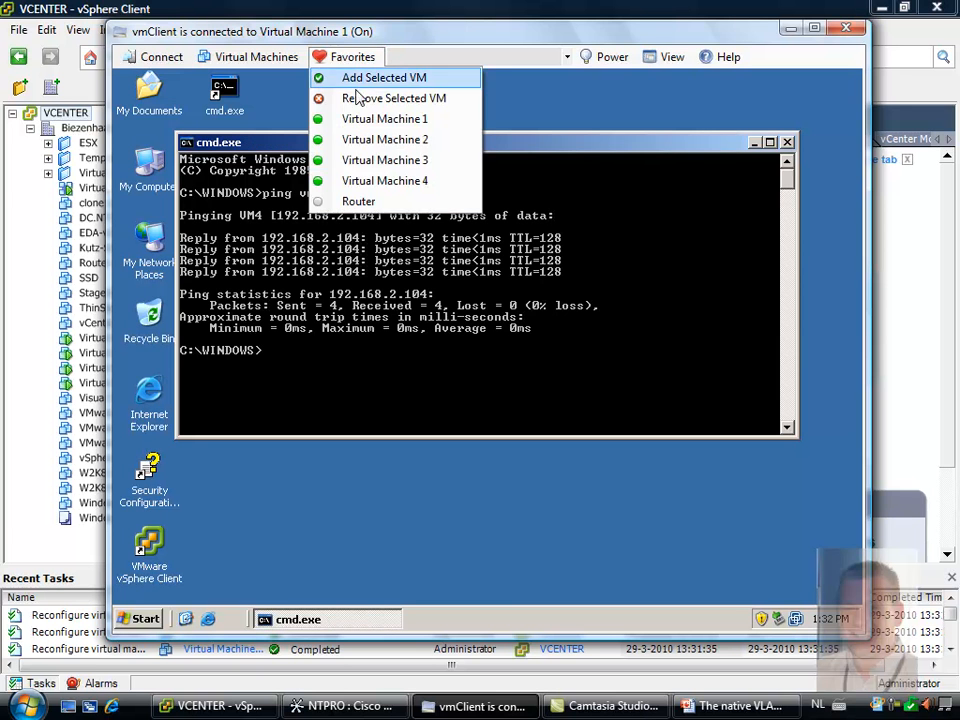
left_click(382, 165)
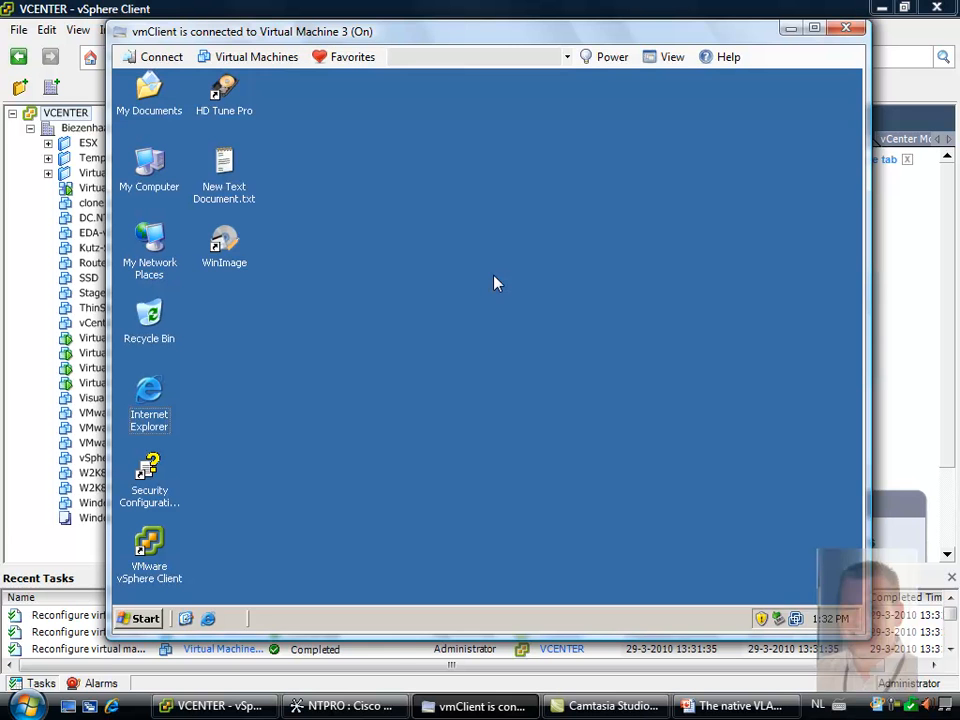
left_click(143, 618)
left_click(206, 562)
type("cmd")
key("Return")
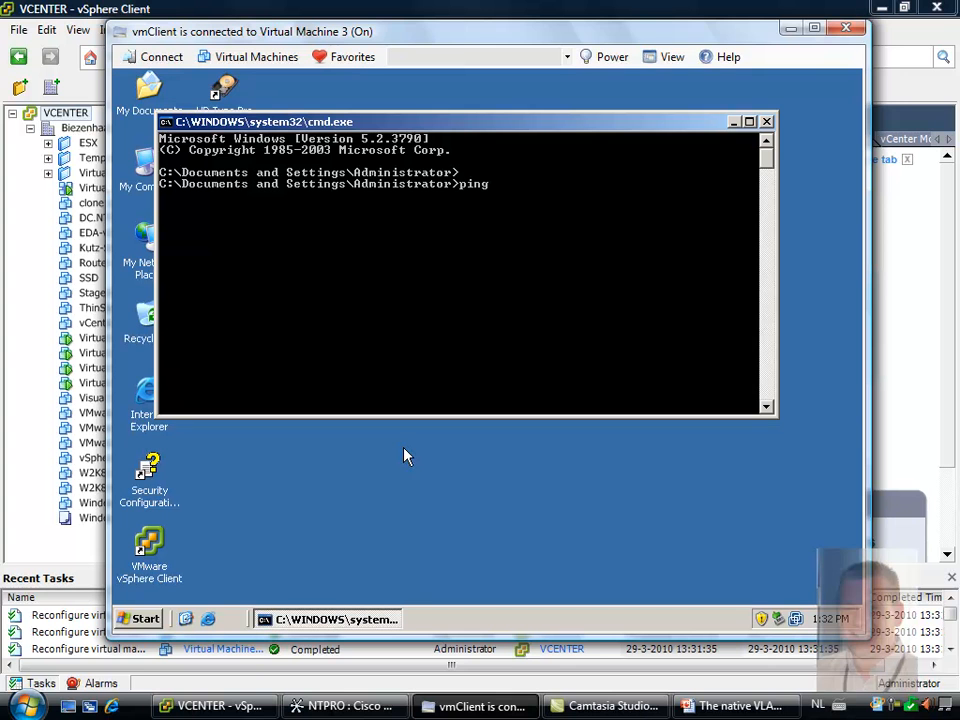
key("Return")
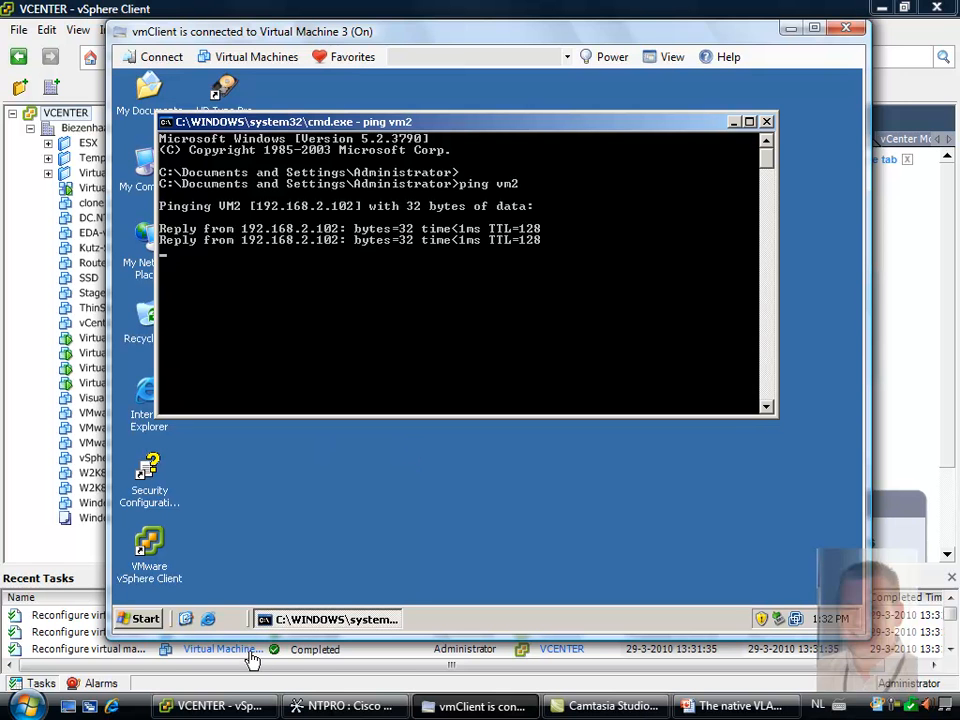
left_click(208, 619)
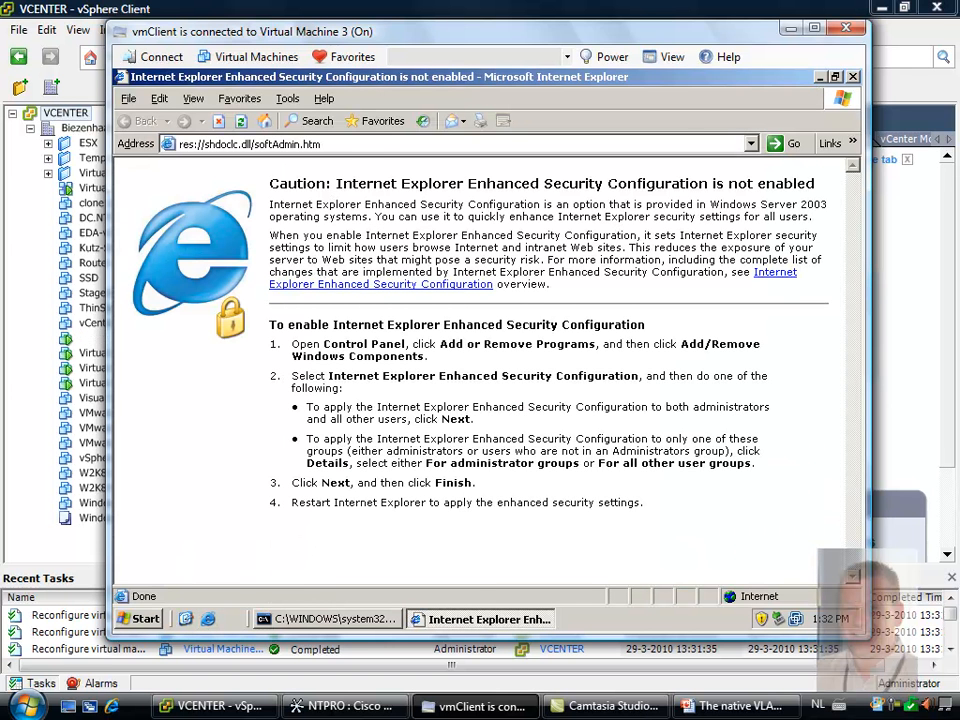
left_click(377, 144)
type("www.")
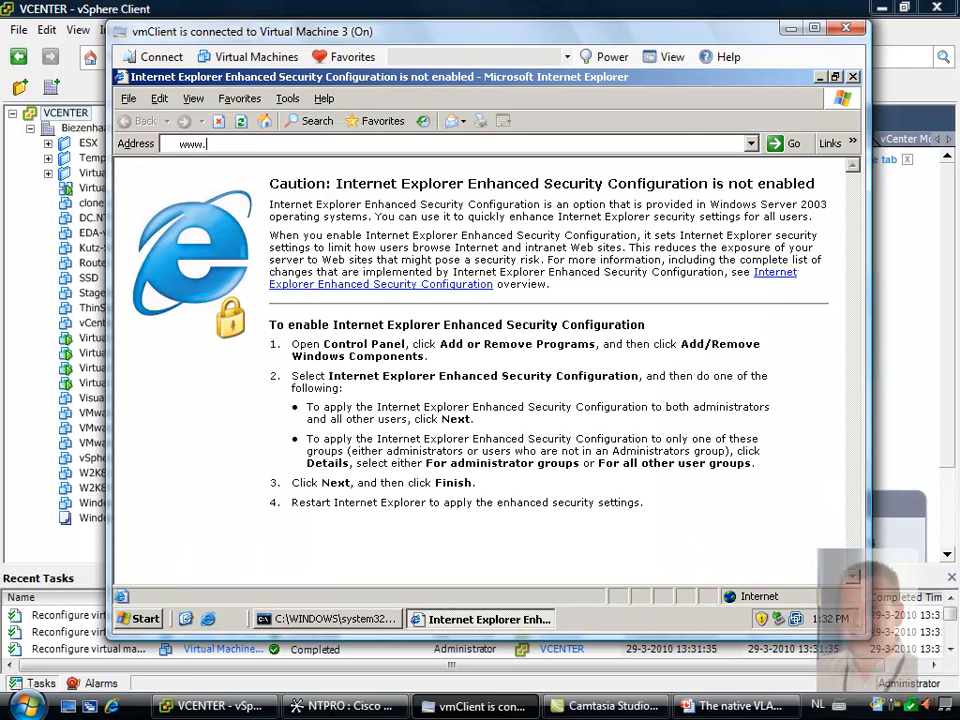
type("ntpro.nl")
key("Return")
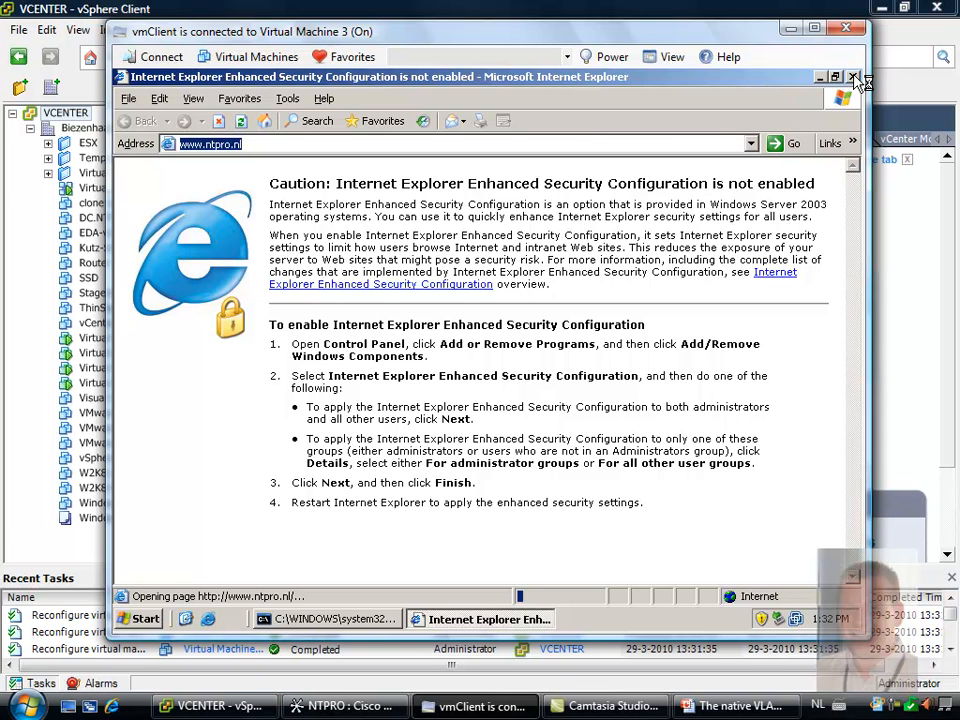
left_click(853, 77)
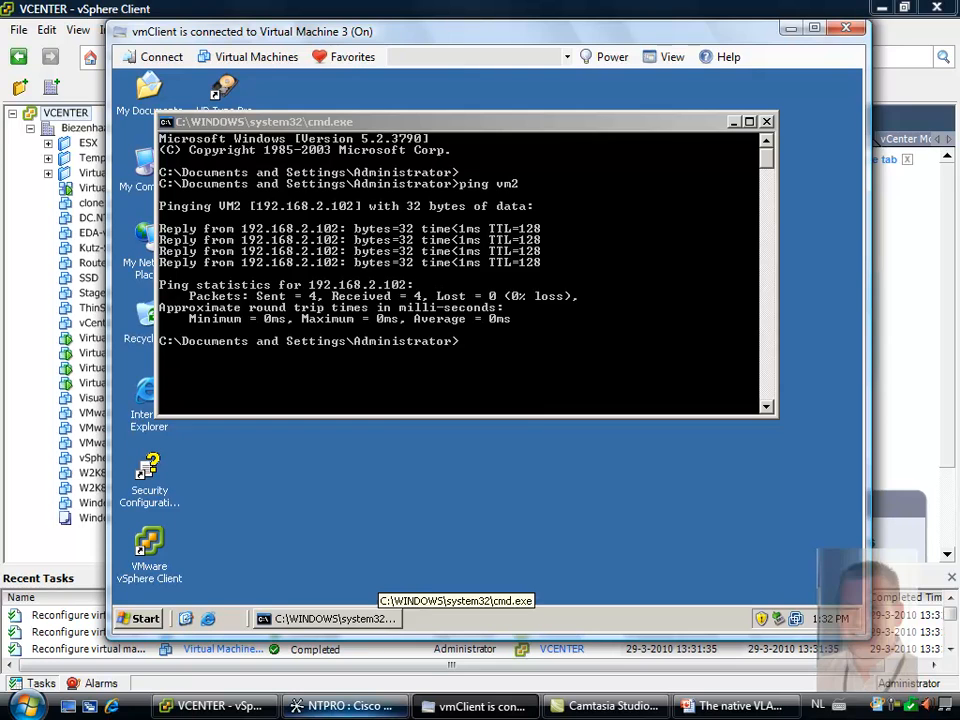
Switch to Cisco Network Assistant and set switch port Gi0/2 to Static Access mode with static-access VLAN 20
left_click(345, 706)
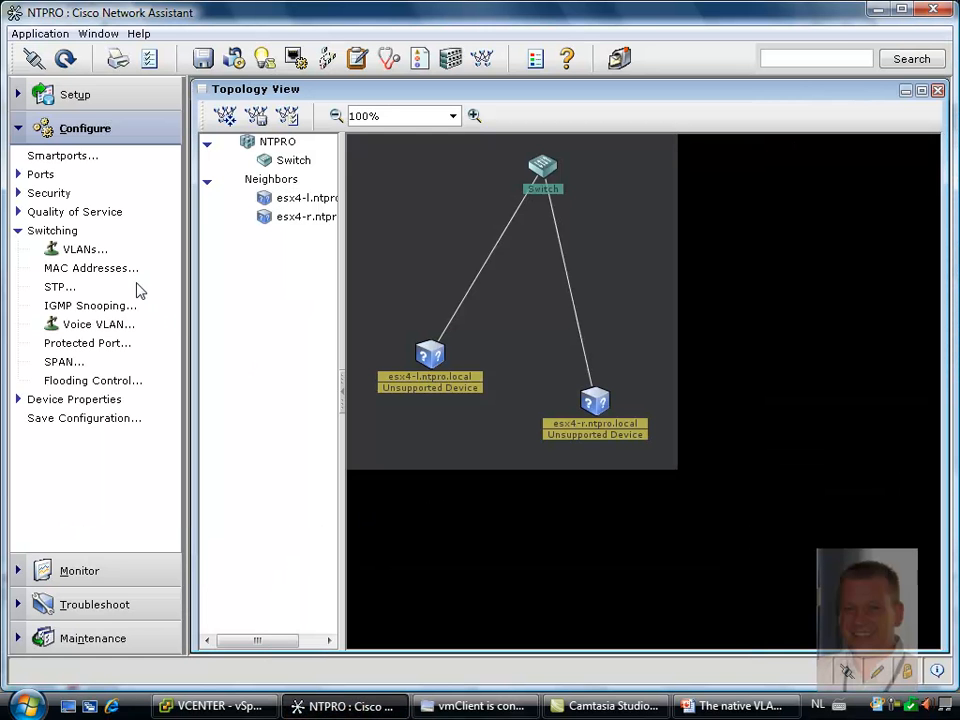
left_click(90, 250)
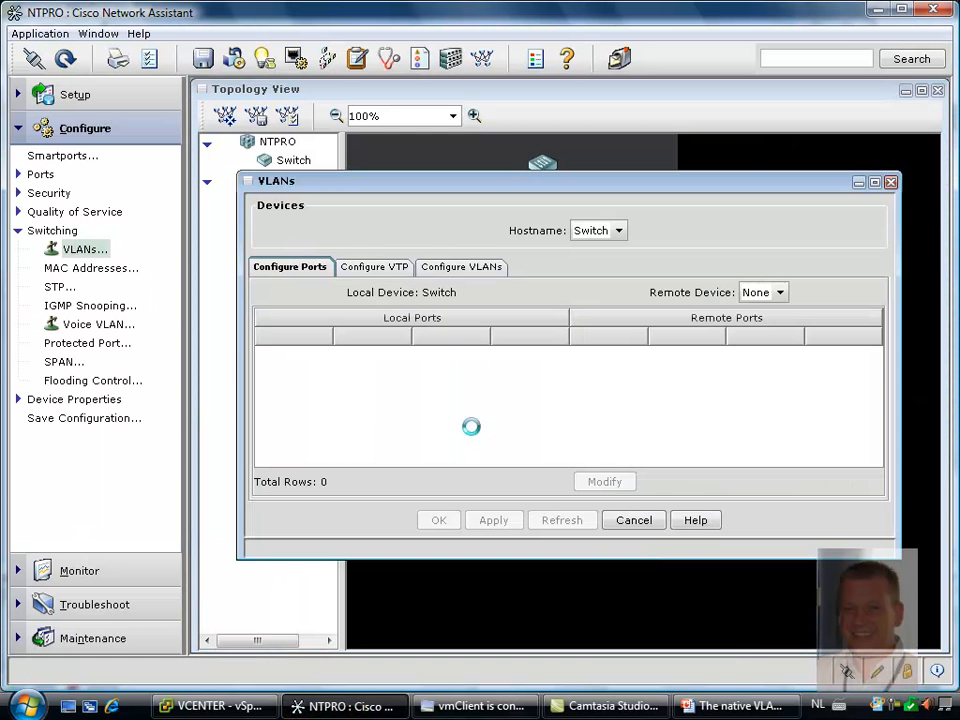
left_click(388, 383)
left_click(385, 402)
left_click(387, 382)
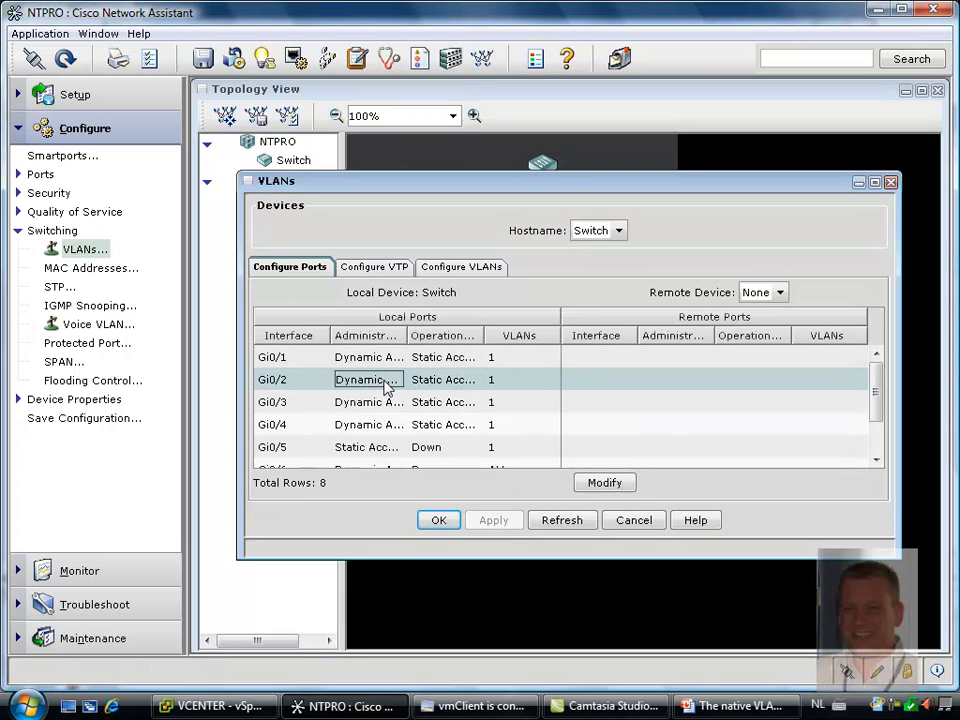
left_click(605, 486)
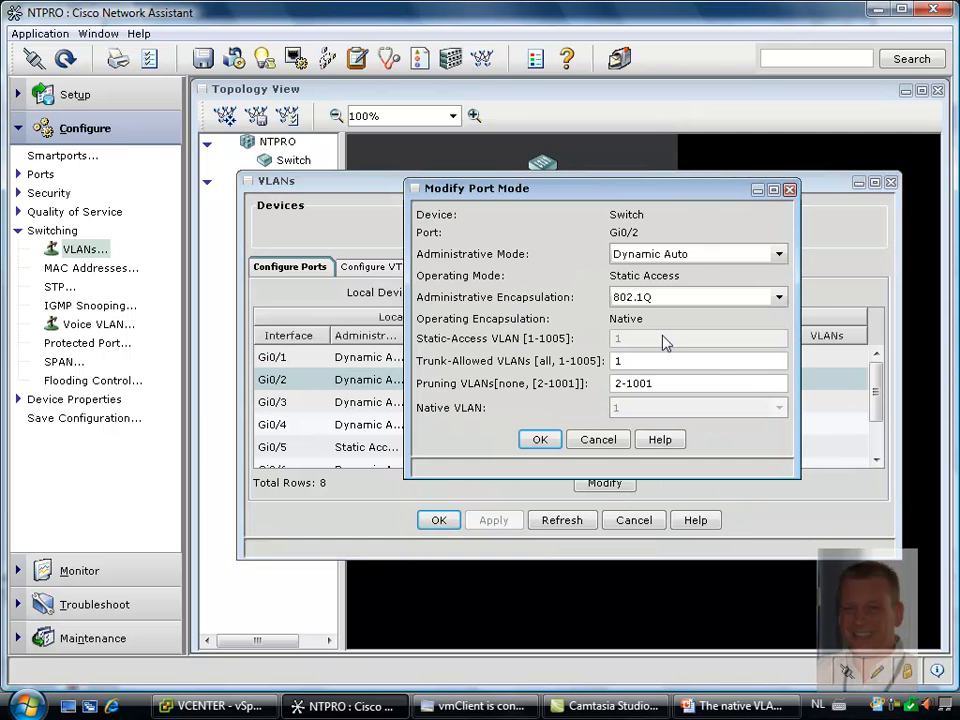
left_click(675, 258)
left_click(668, 274)
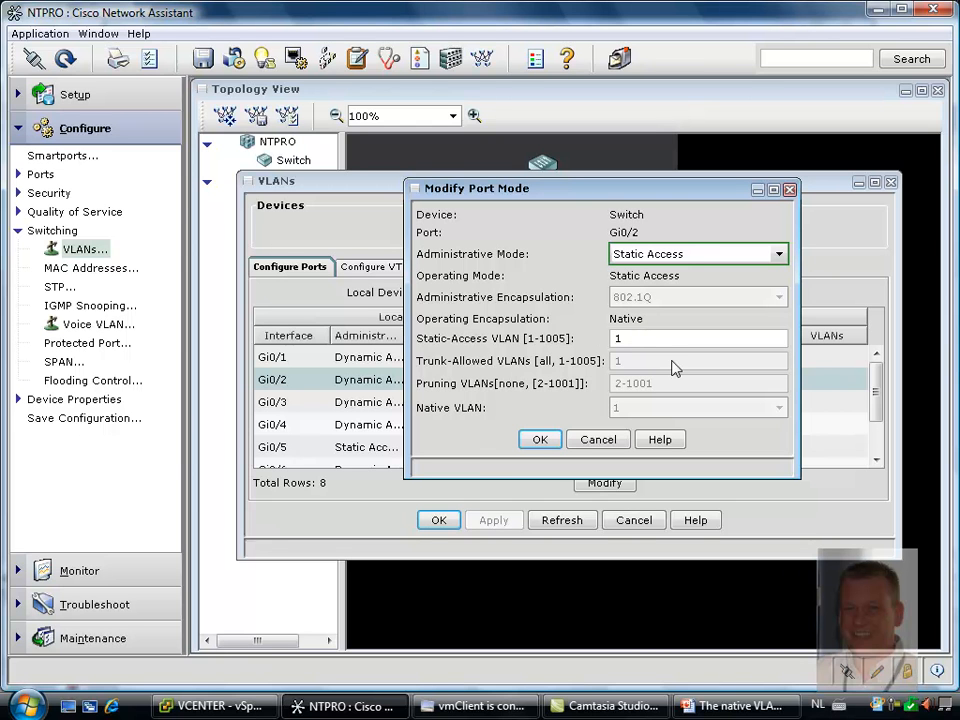
type("20")
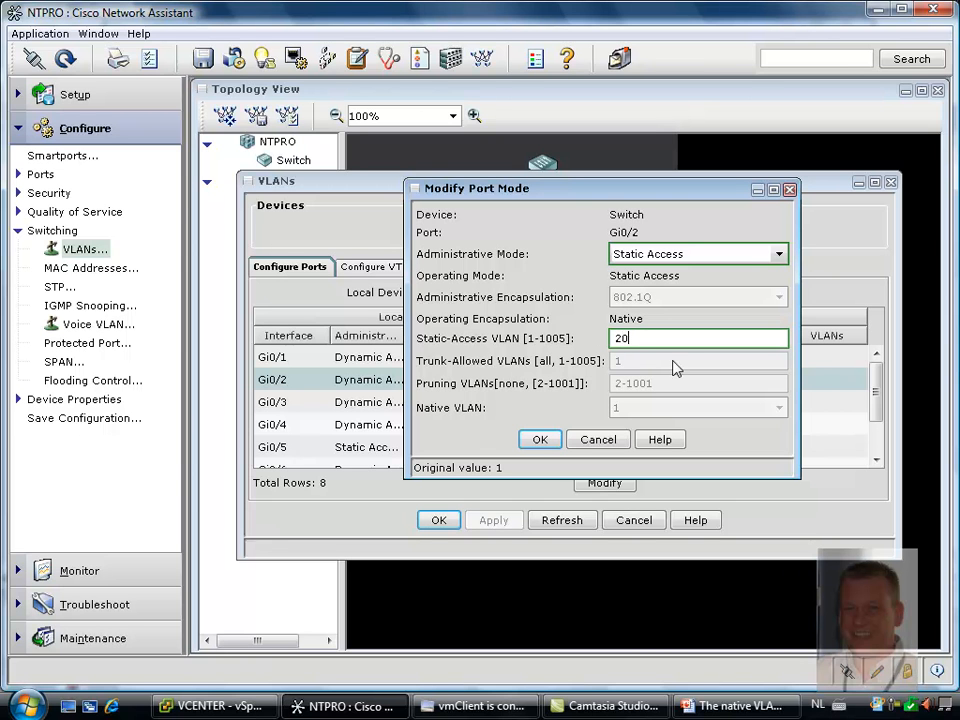
left_click(548, 440)
Set switch port Gi0/3 to Static Access mode with static-access VLAN 20
left_click(489, 401)
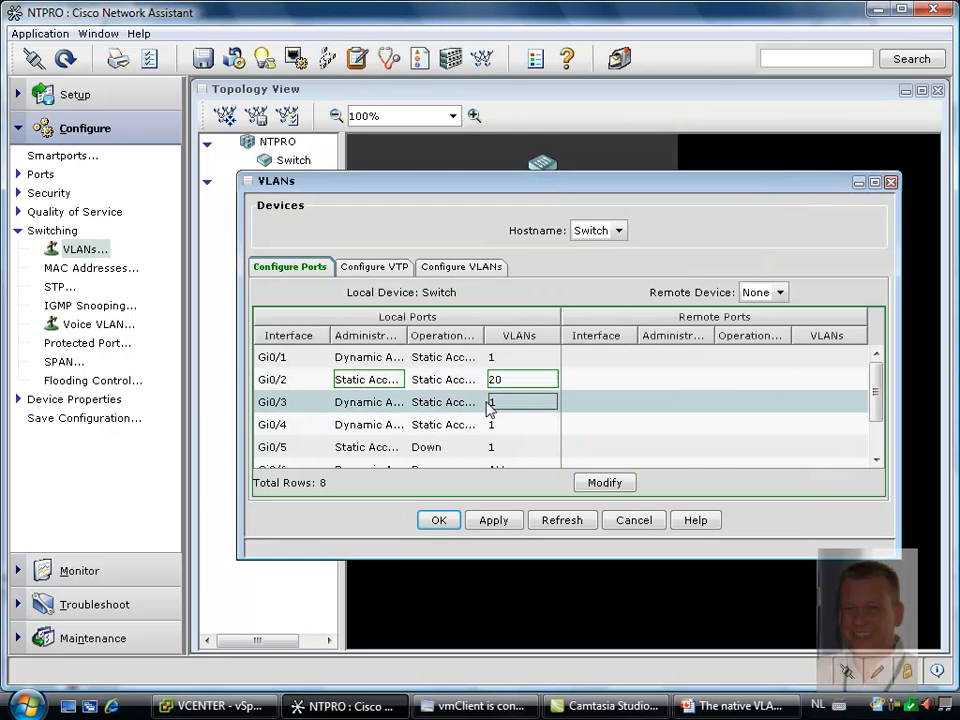
left_click(603, 485)
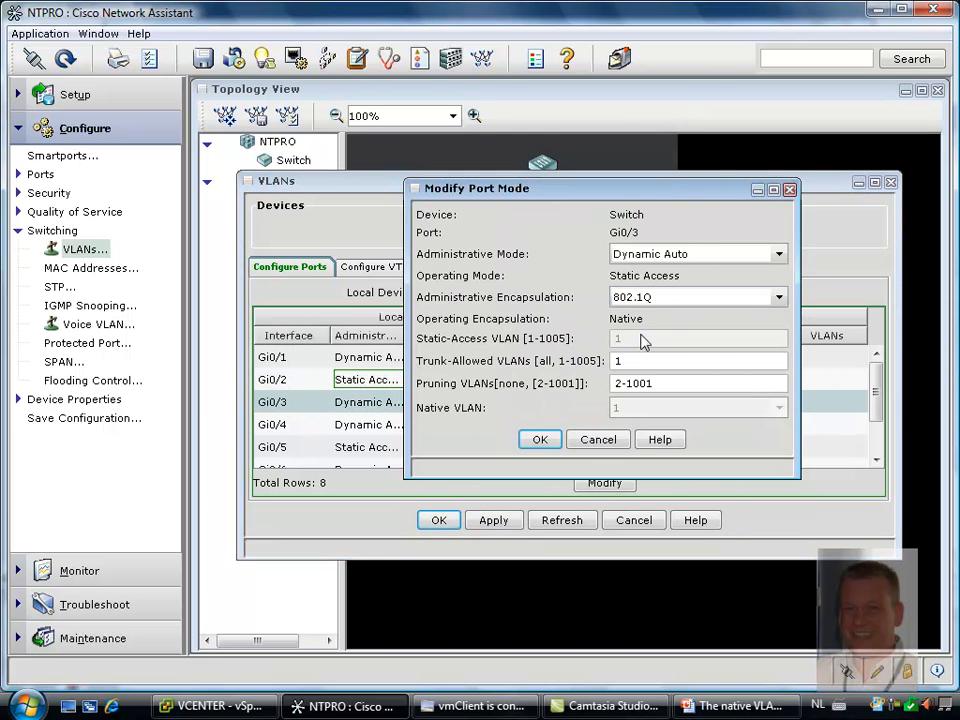
left_click(643, 253)
left_click(643, 272)
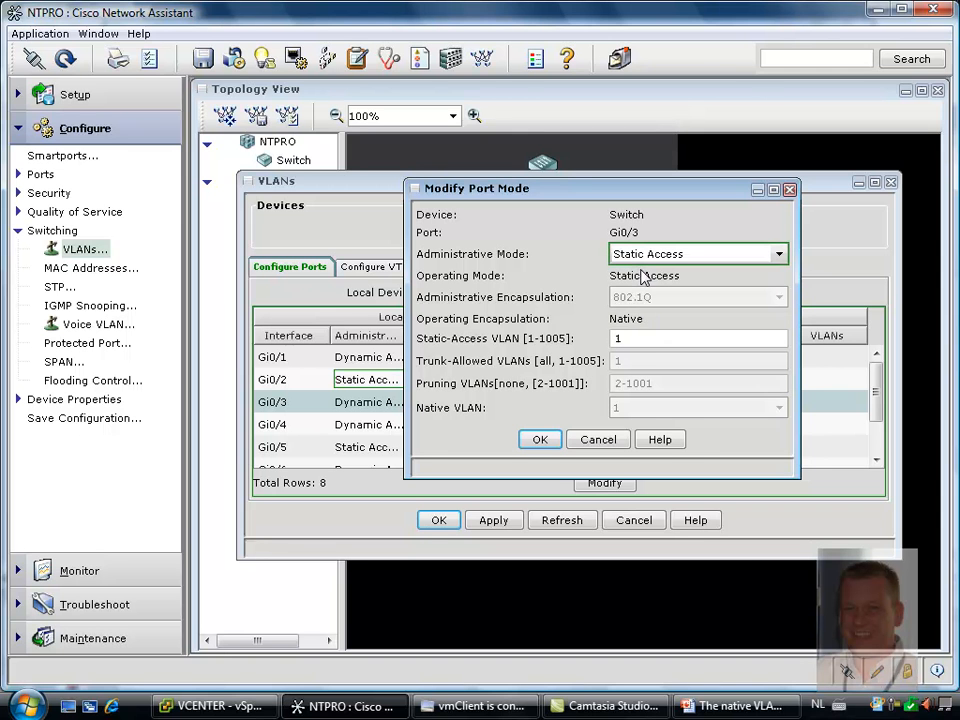
left_click_drag(651, 342, 602, 342)
key("BackSpace")
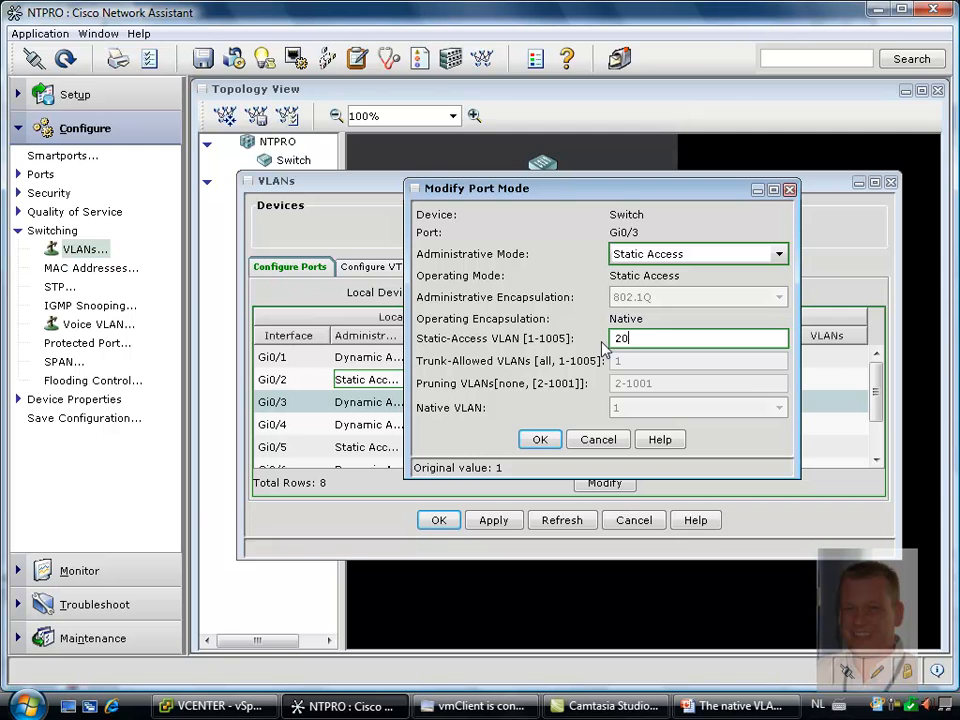
left_click(546, 440)
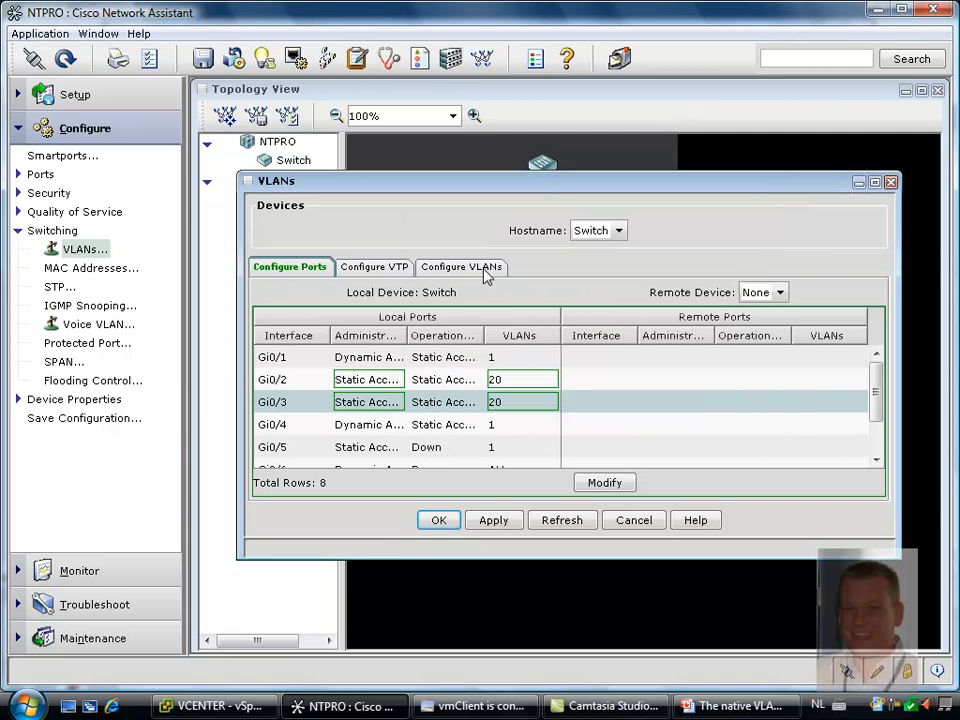
Create a VLAN with ID 20 on the switch and apply the VLAN configuration
left_click(485, 273)
left_click(490, 487)
left_click(582, 326)
type("20")
left_click(520, 404)
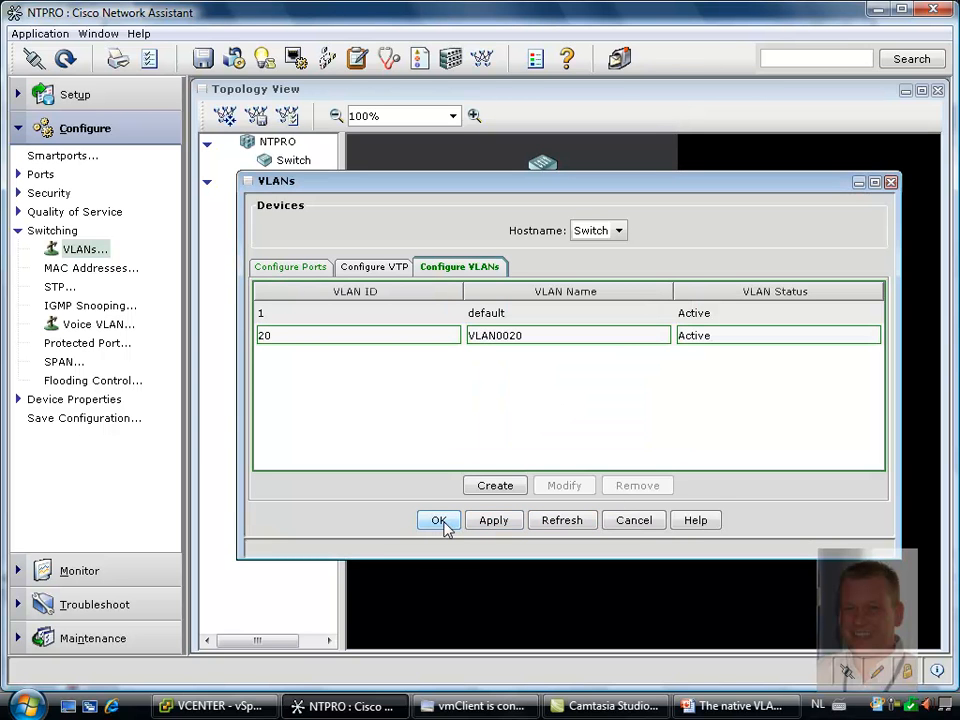
left_click(490, 522)
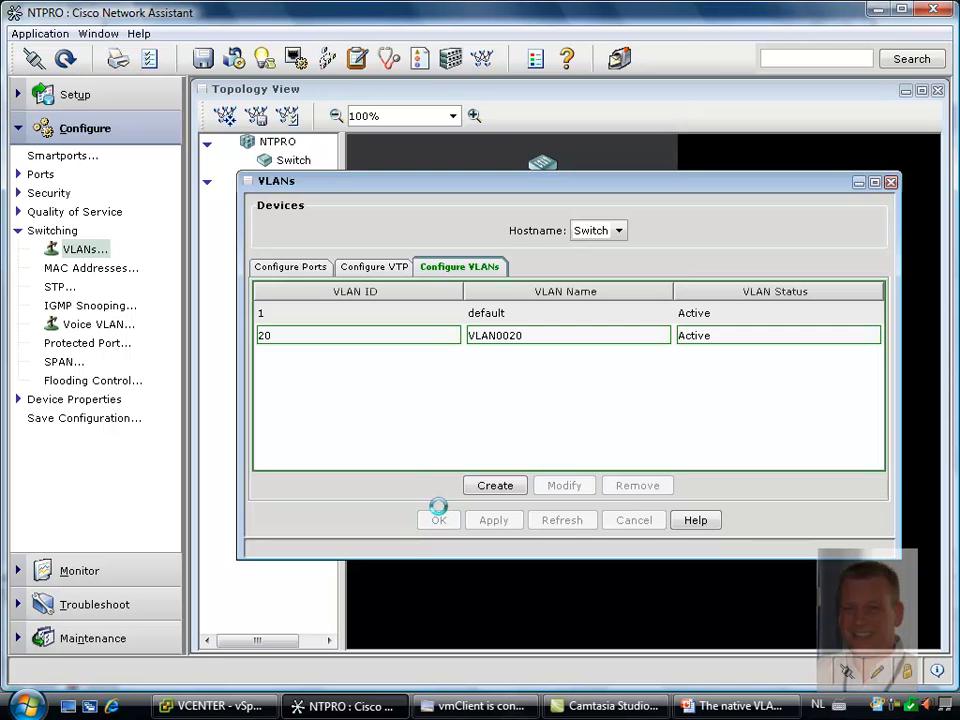
left_click(439, 521)
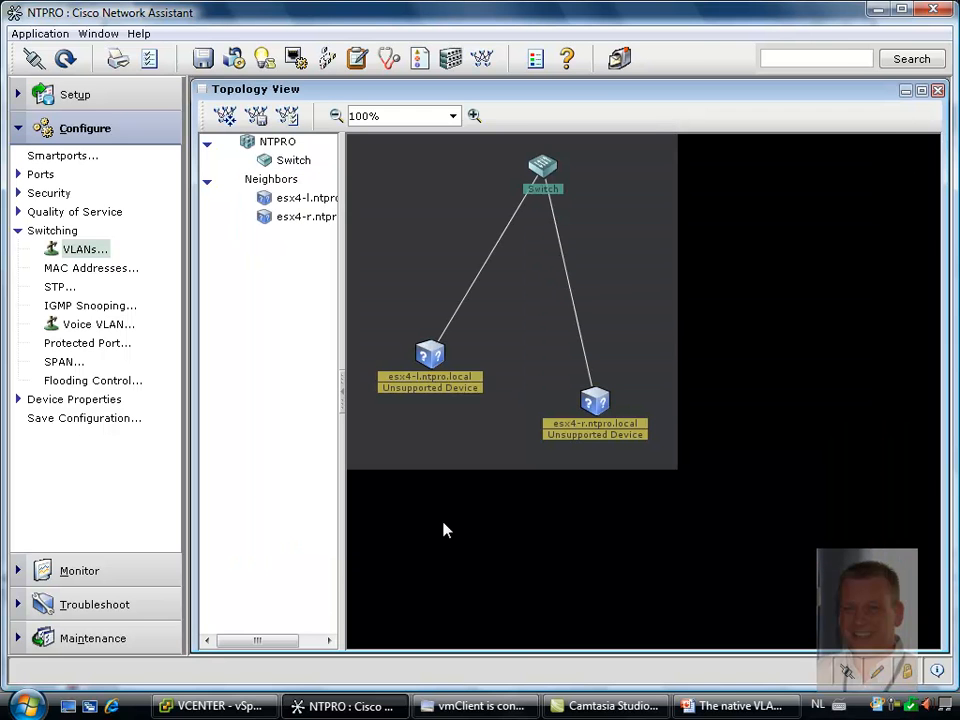
Switch to vmClient and repeat the ping to vm2 from Virtual Machine 3's command prompt
left_click(477, 706)
left_click(637, 295)
key("Up")
key("Return")
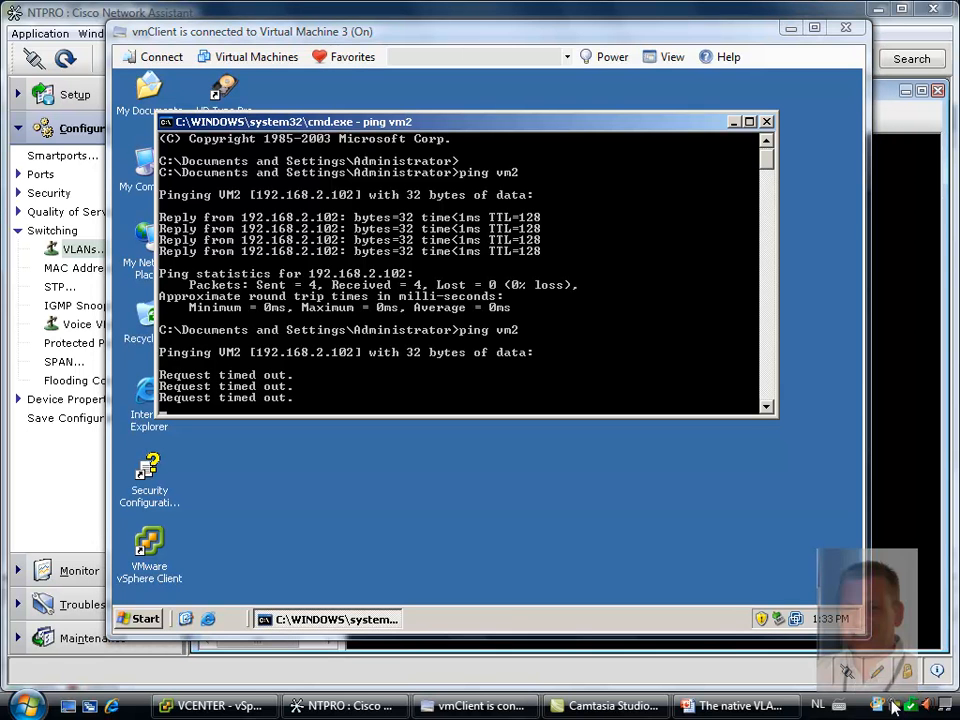
left_click(893, 706)
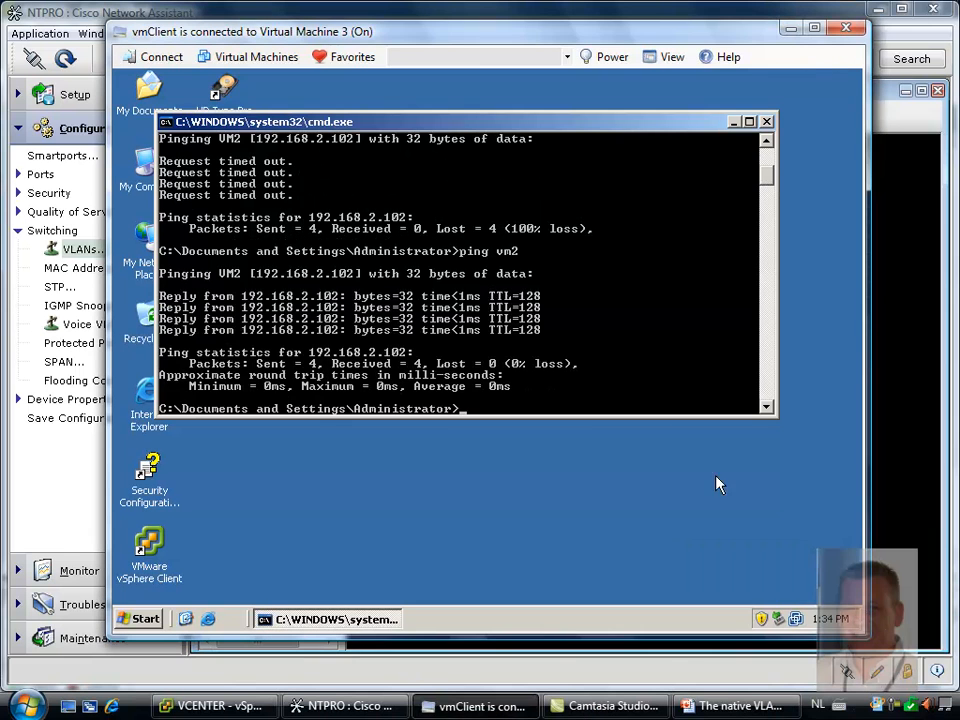
key("Up")
key("Return")
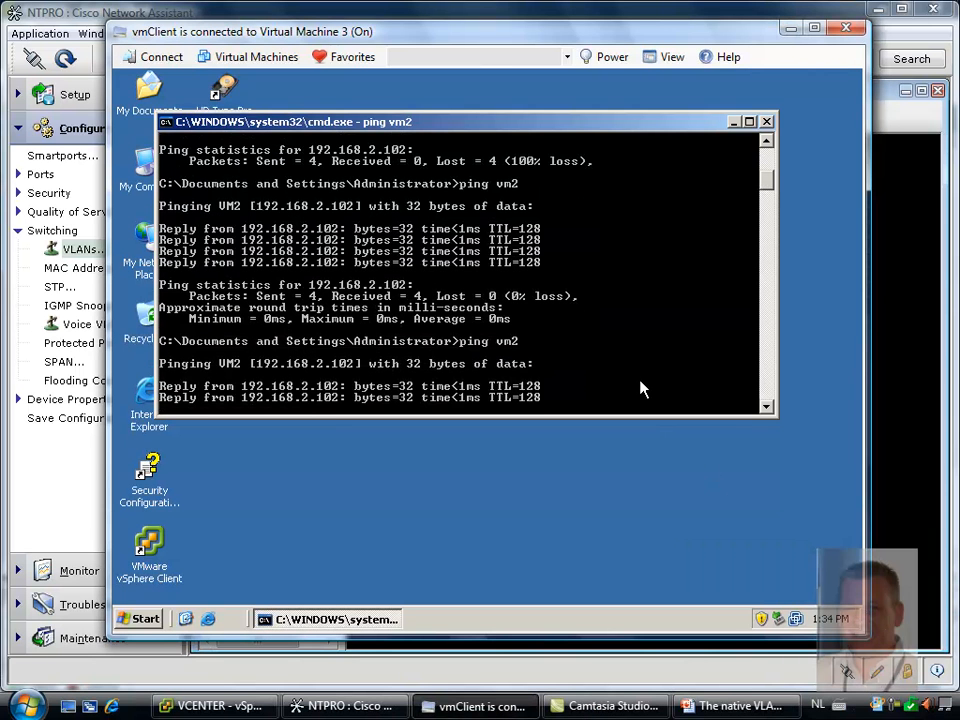
left_click(208, 620)
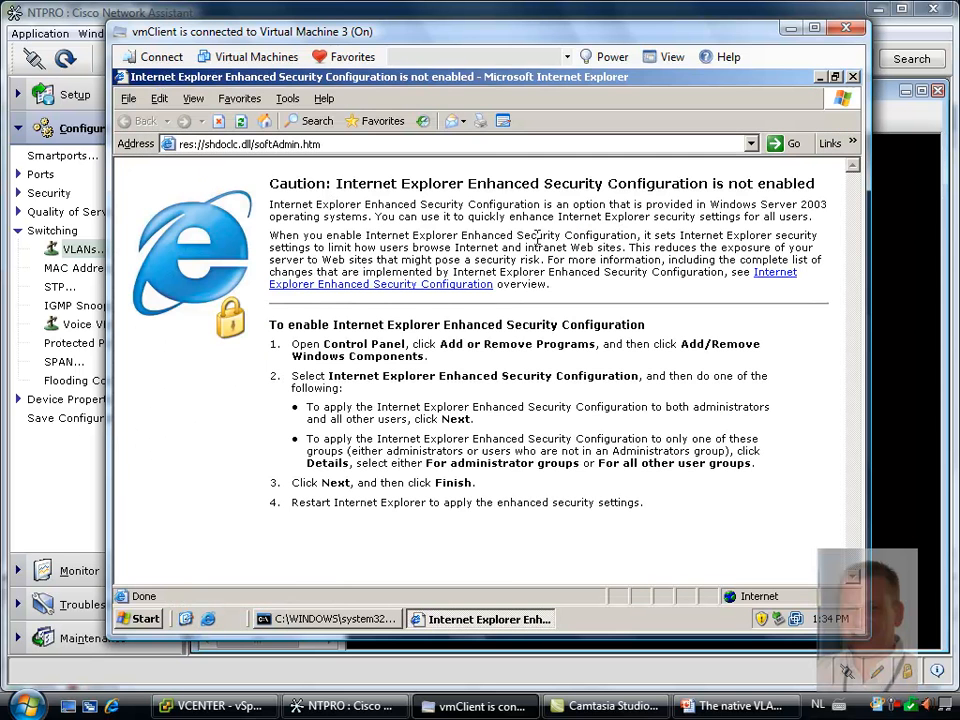
left_click(498, 145)
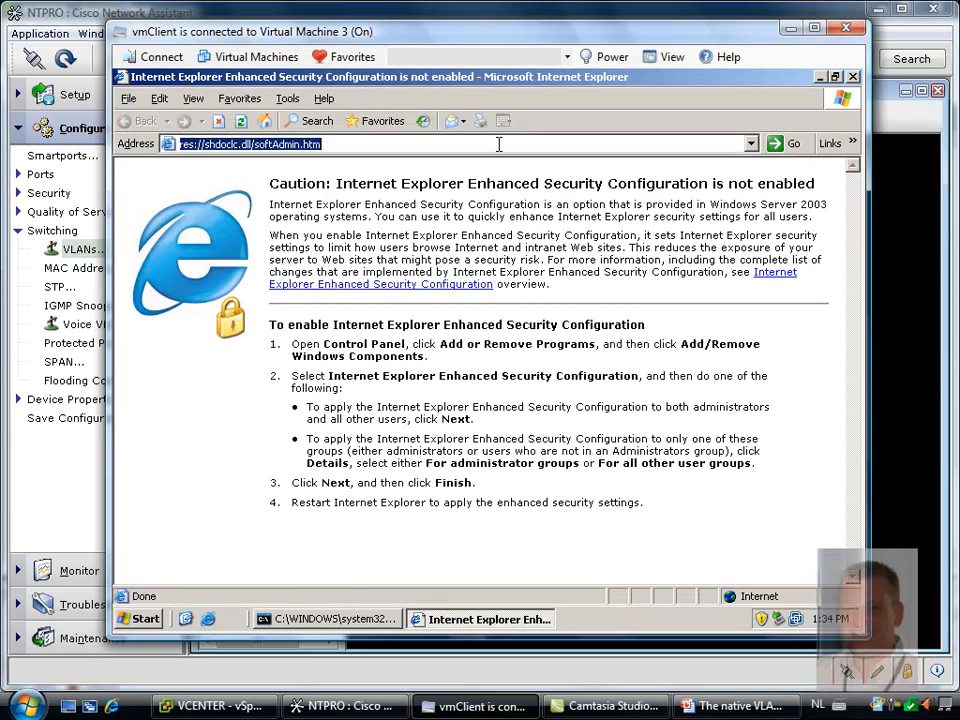
left_click(267, 123)
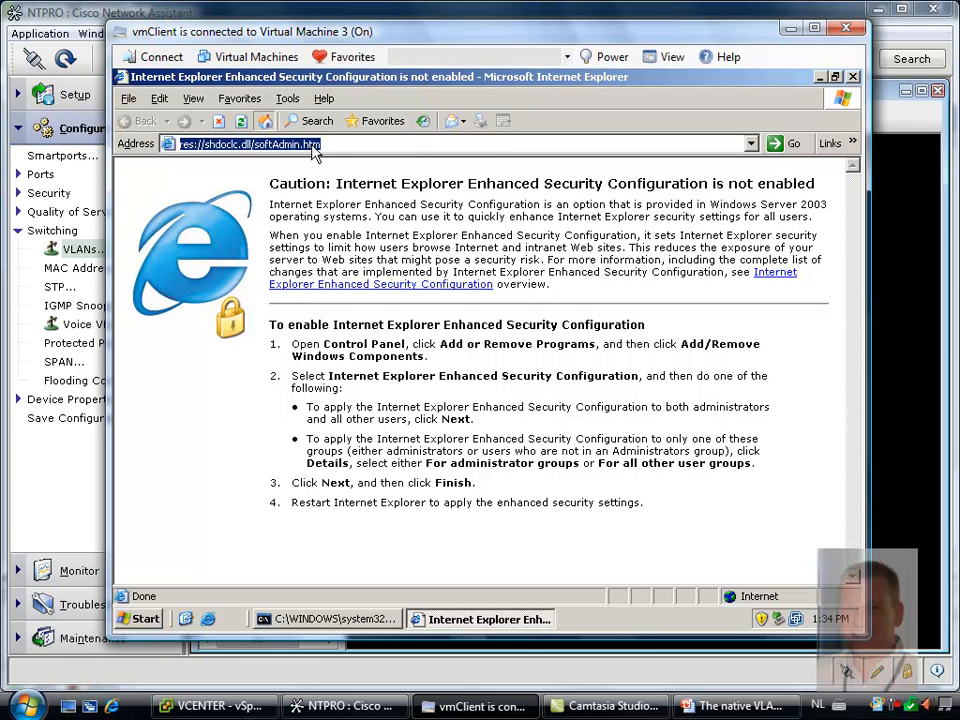
left_click(404, 144)
type("www.ntpro")
key("Down")
key("Return")
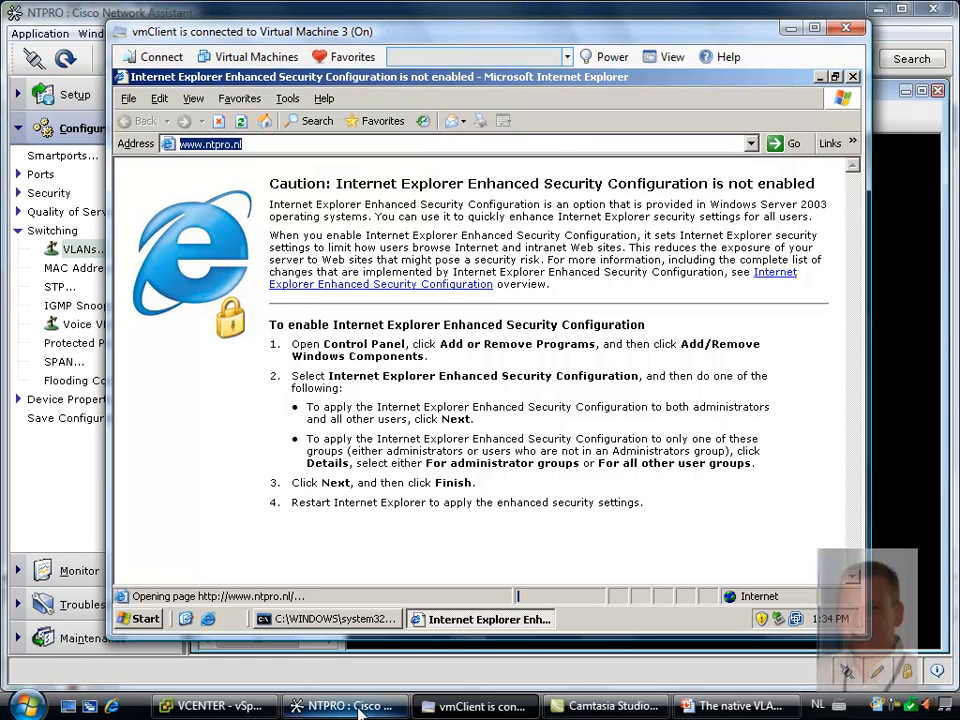
Switch to vSphere Client and connect the Router VM's network adapter 2 to dvPortGroup (dvSwitch)
left_click(215, 706)
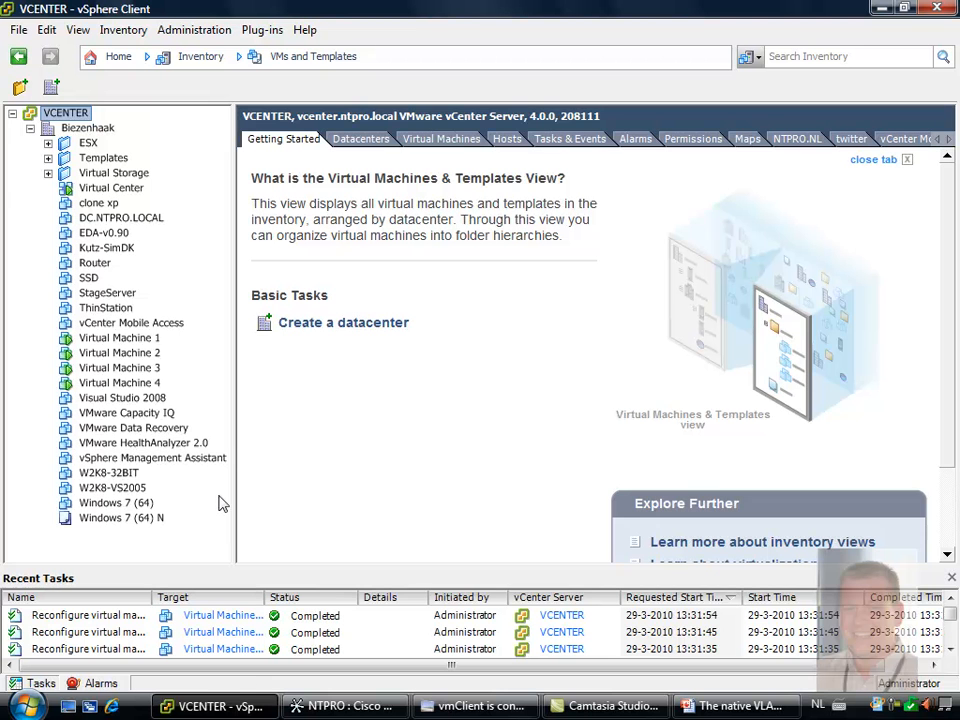
left_click(103, 266)
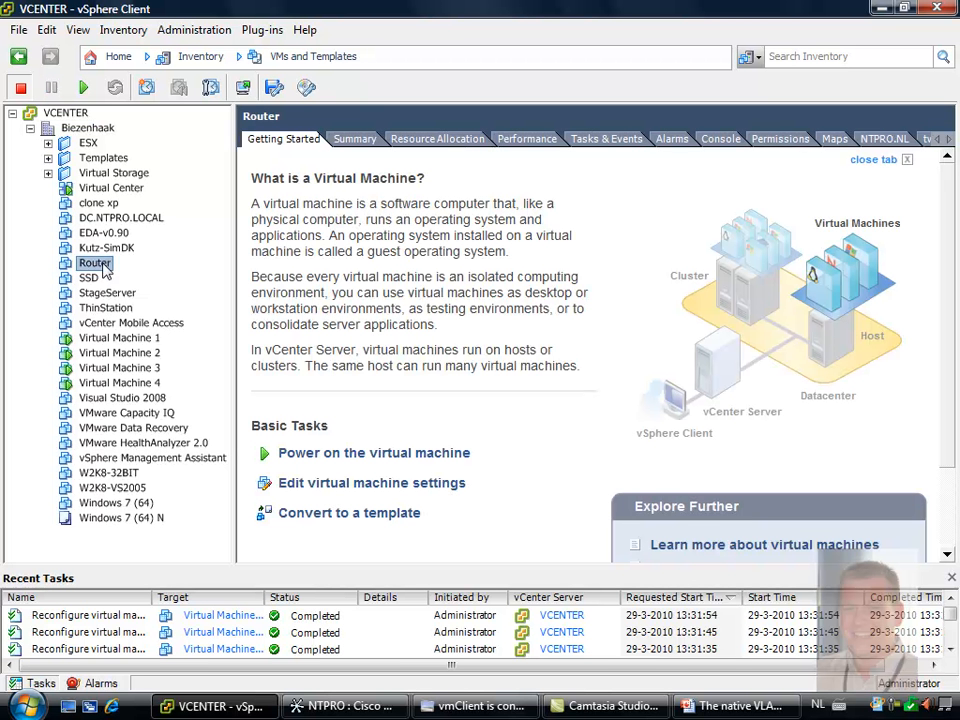
right_click(104, 268)
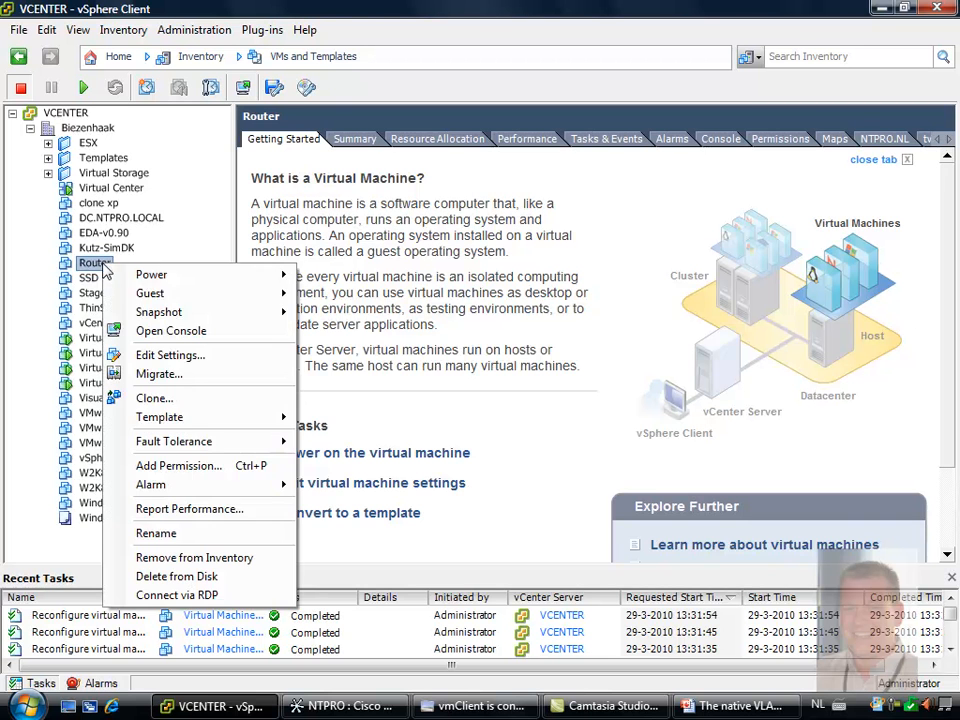
left_click(186, 358)
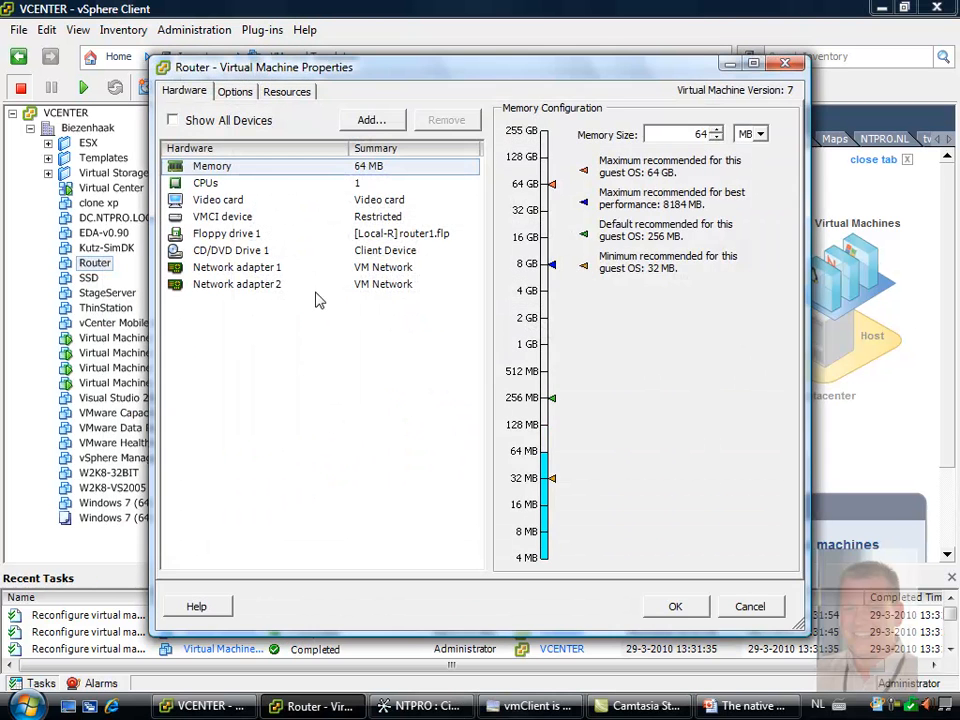
left_click(266, 268)
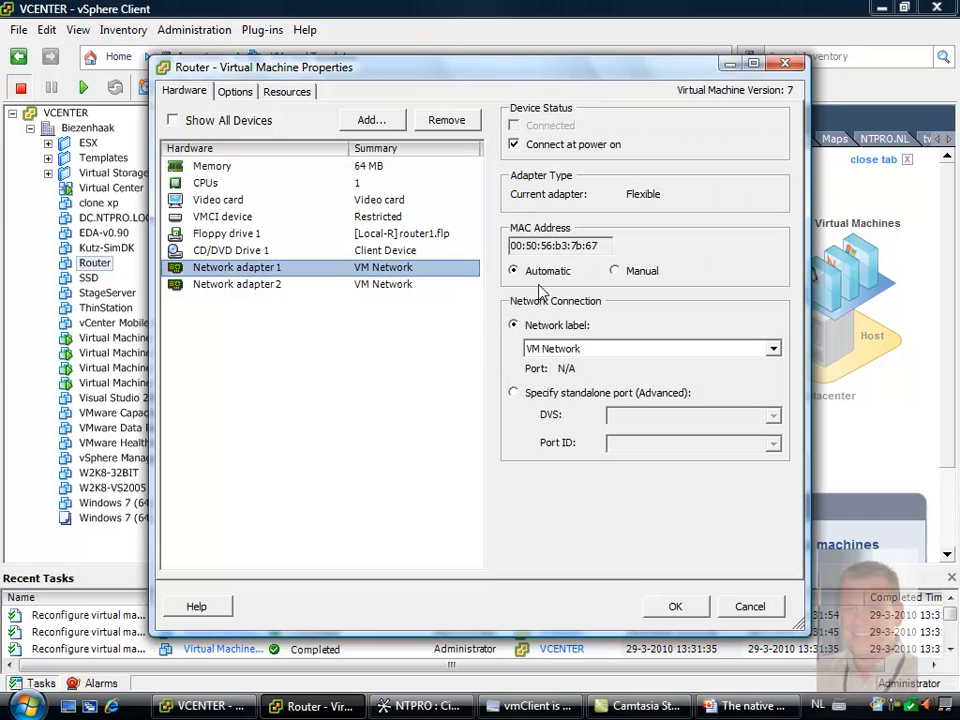
left_click(265, 285)
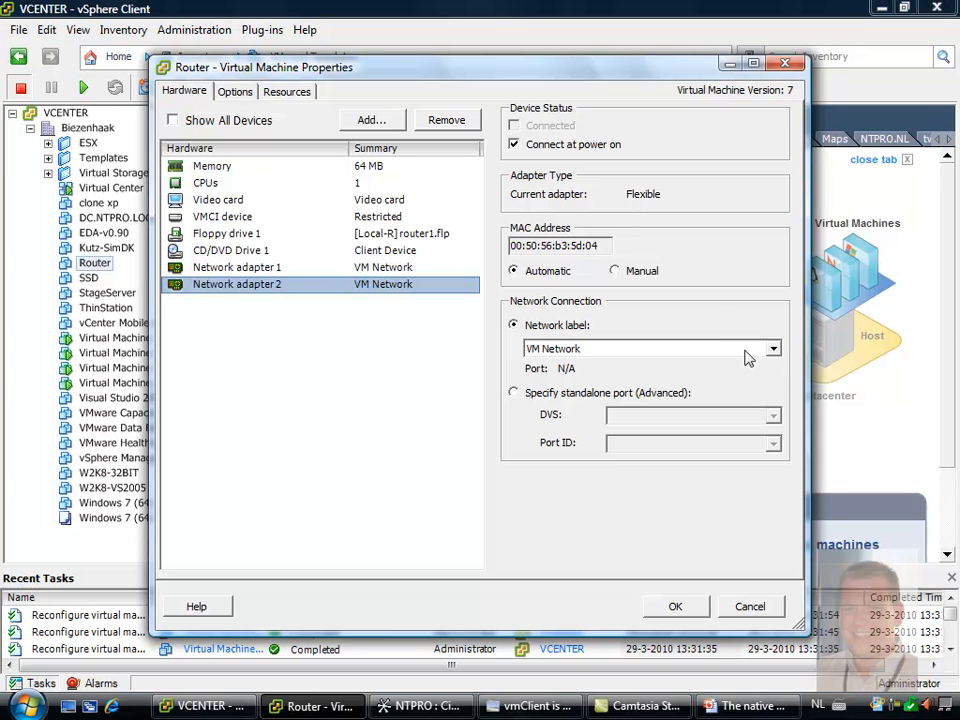
left_click(747, 355)
left_click(721, 383)
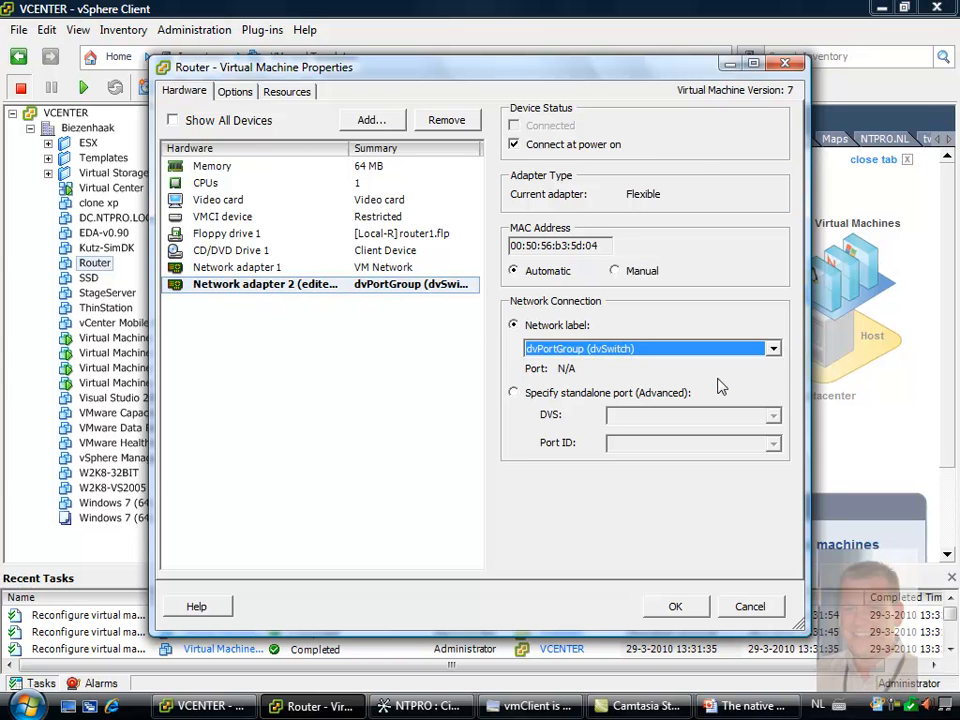
left_click(676, 606)
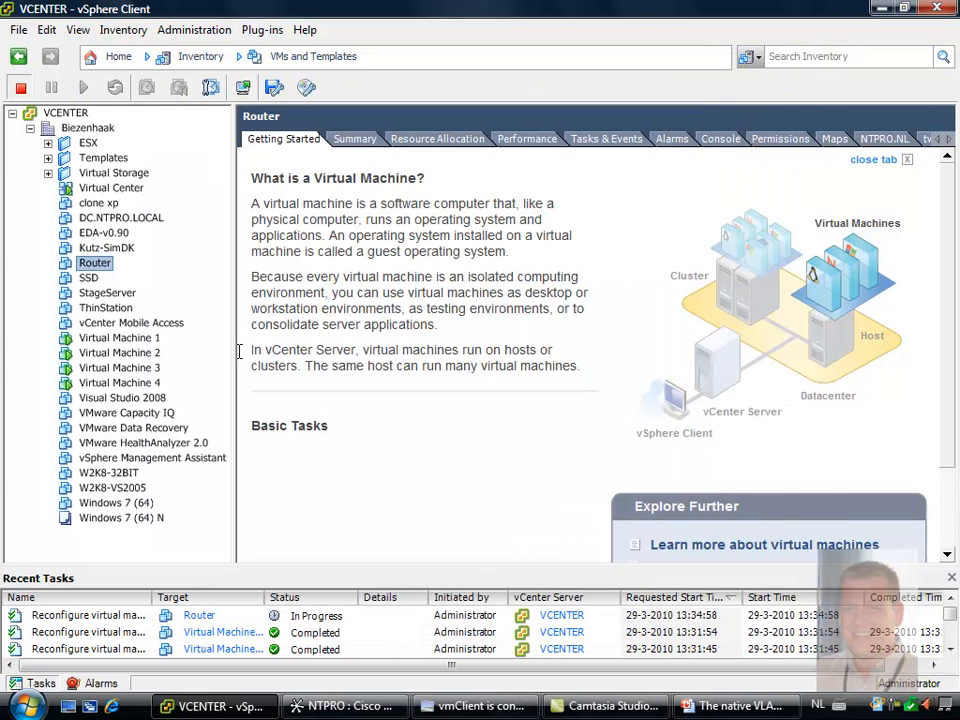
Power on the Router virtual machine
right_click(93, 266)
mouse_move(145, 271)
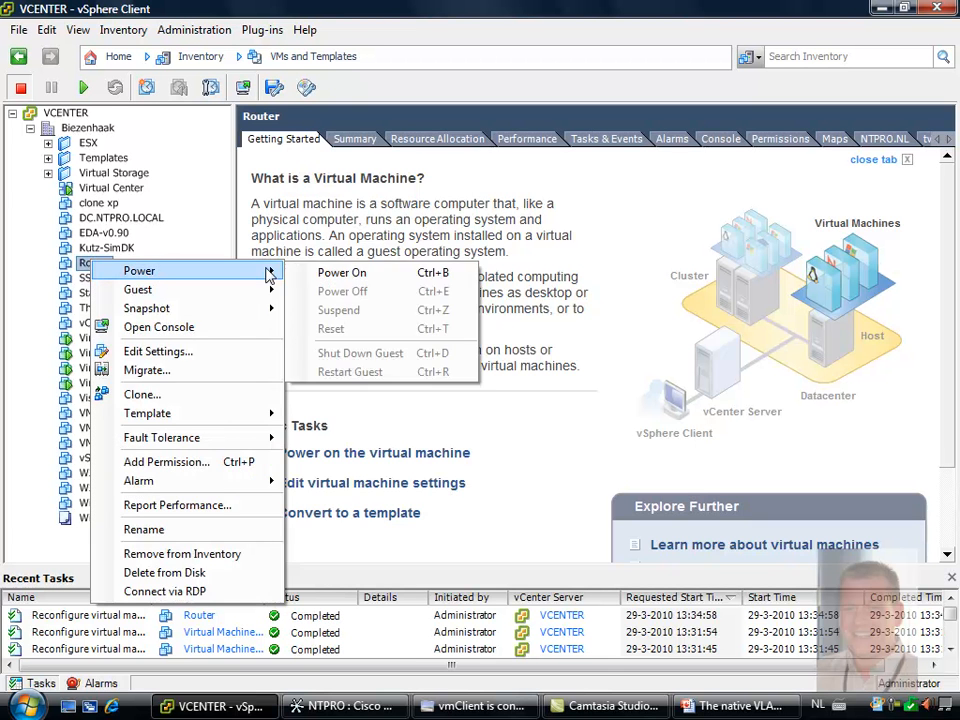
left_click(322, 277)
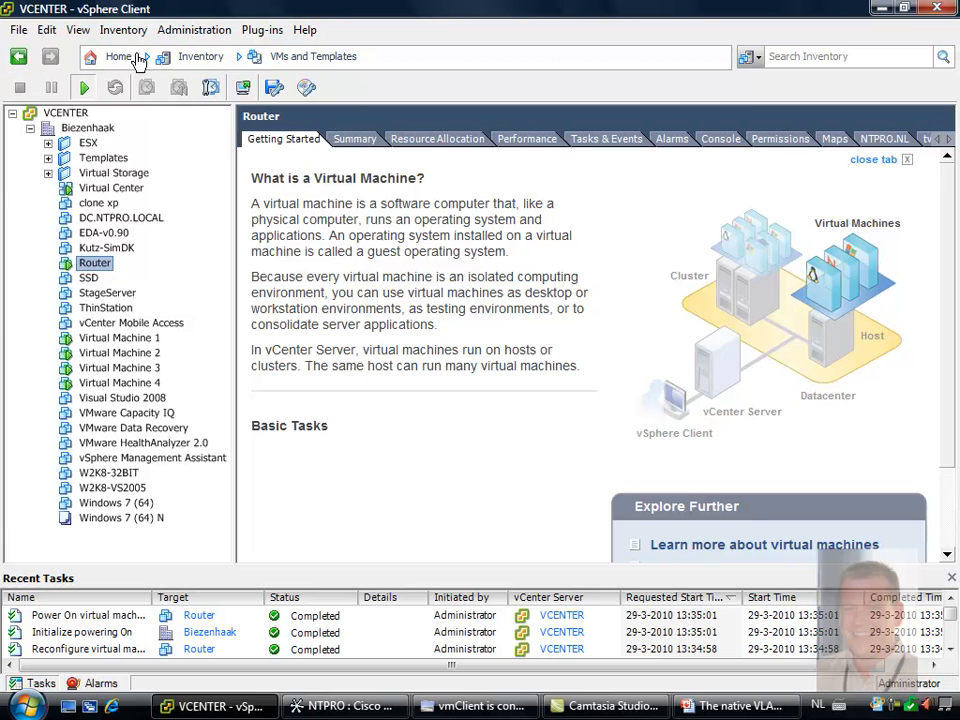
Inspect the distributed virtual switch networking of host esx4-l.ntpro.local, expanding the virtual machines in dvPortGroup and the dvUplink1 adapter
left_click(207, 62)
left_click(120, 58)
left_click(149, 128)
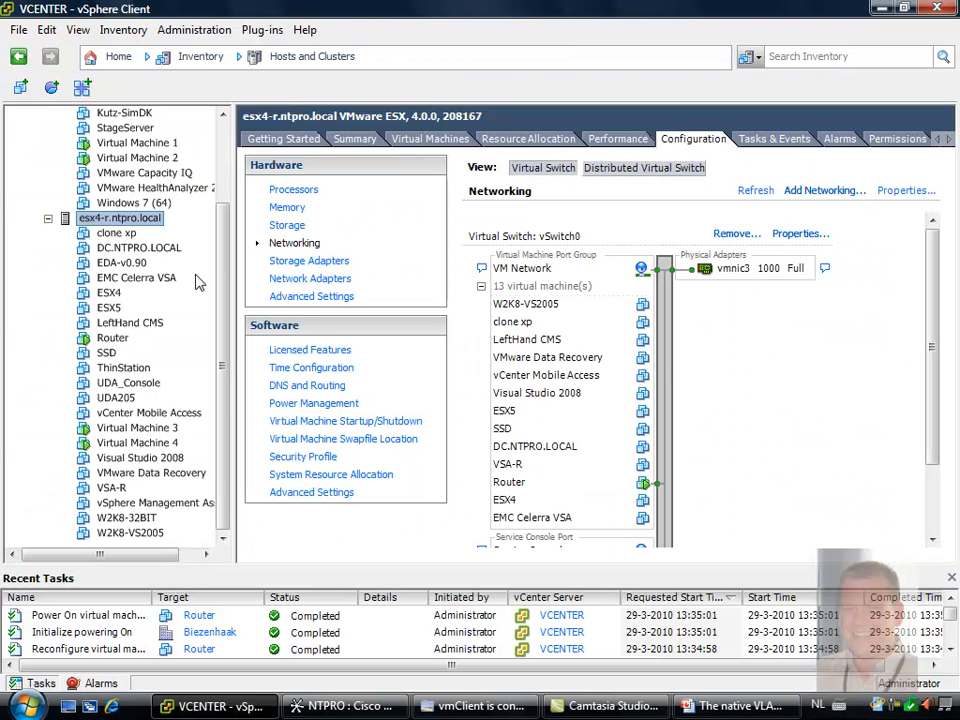
left_click_drag(222, 272, 232, 180)
left_click(80, 144)
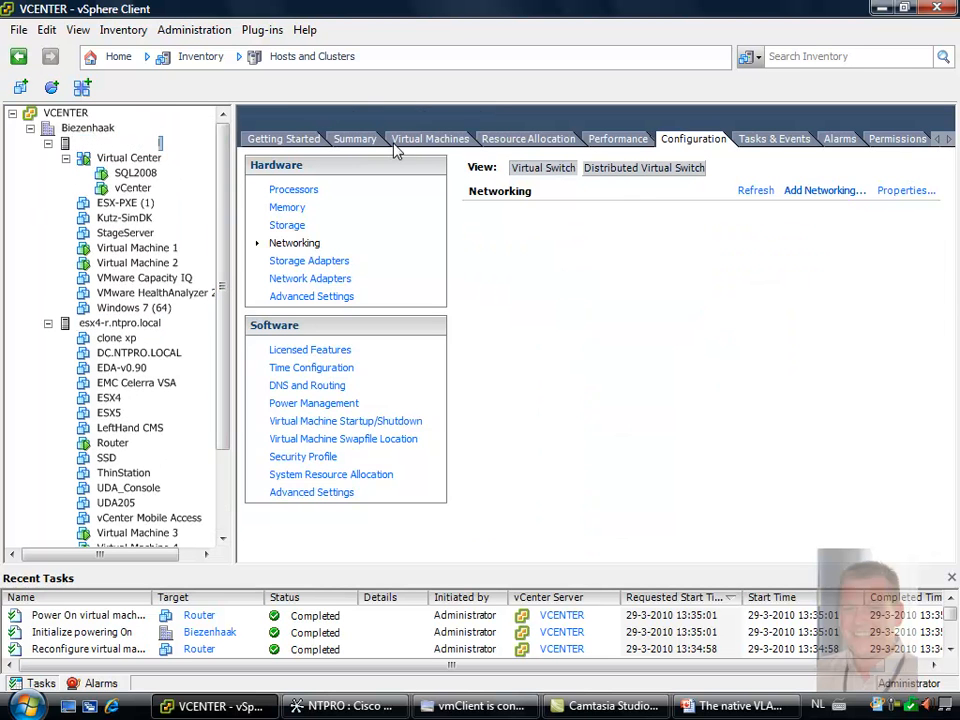
left_click(643, 172)
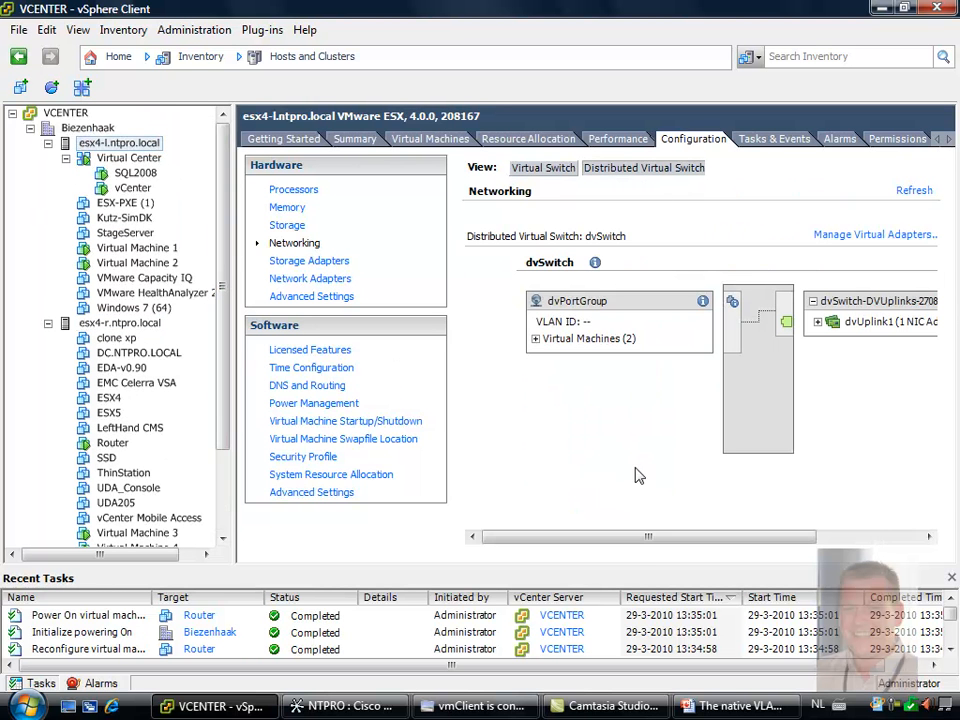
left_click(535, 339)
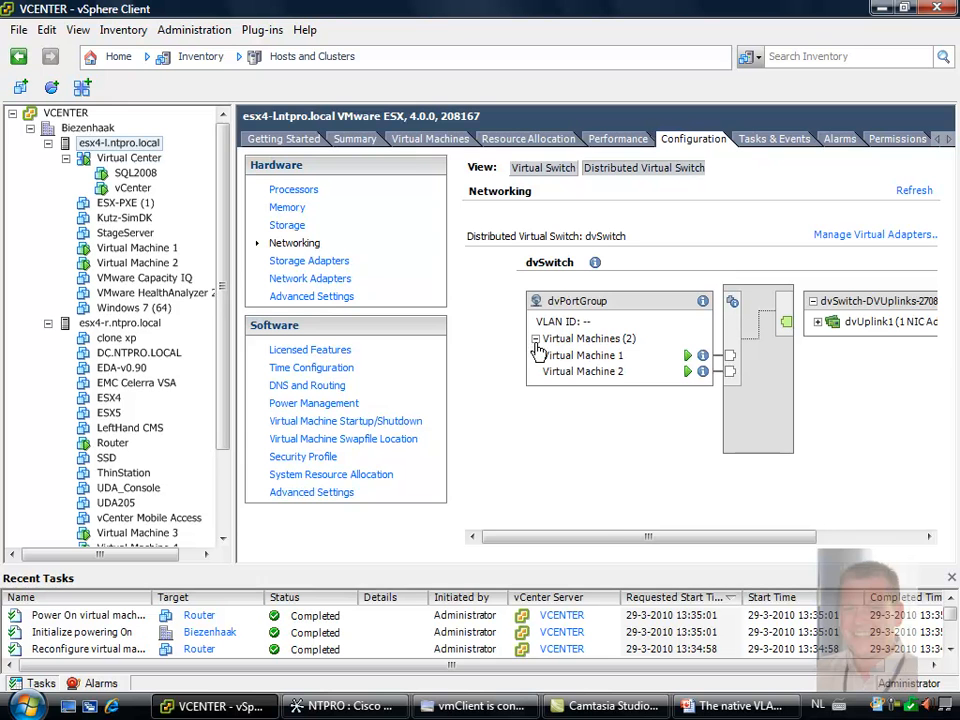
left_click_drag(614, 536, 712, 545)
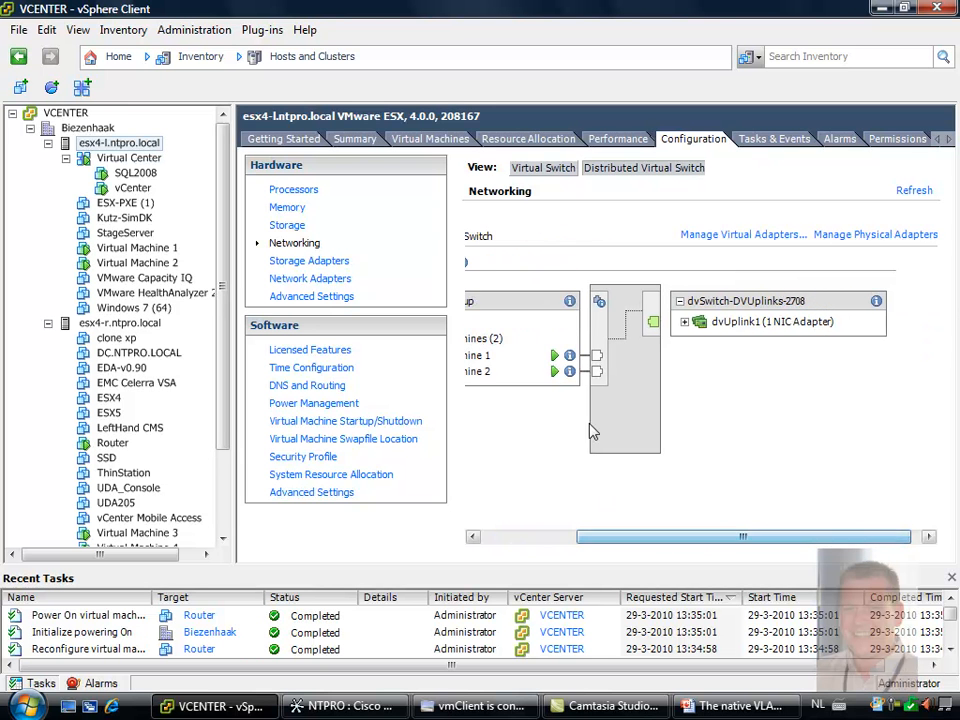
left_click(532, 375)
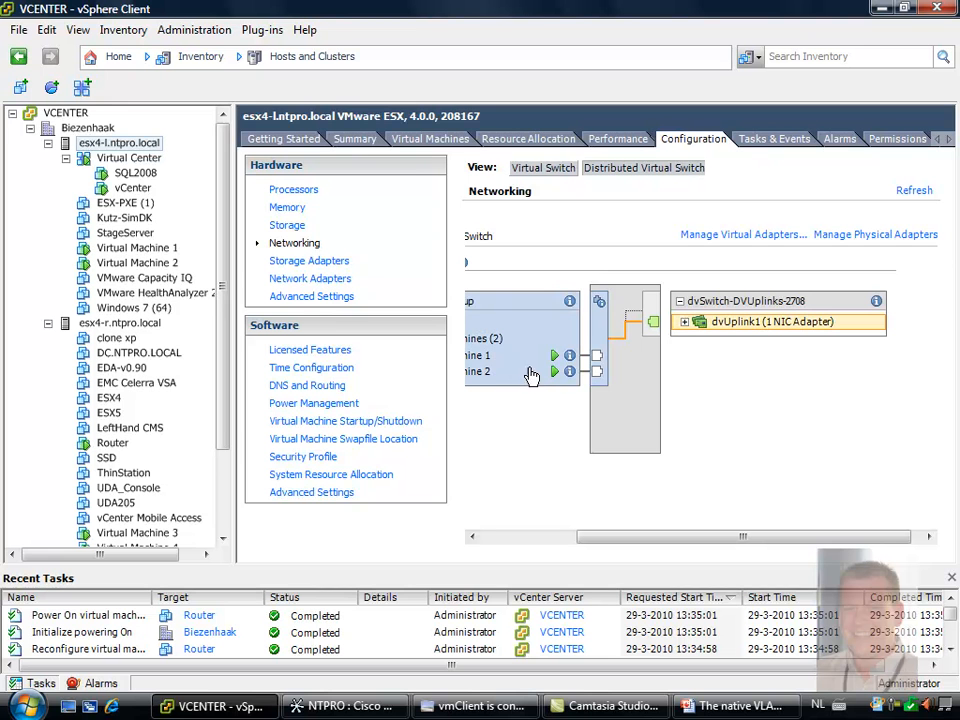
left_click(685, 323)
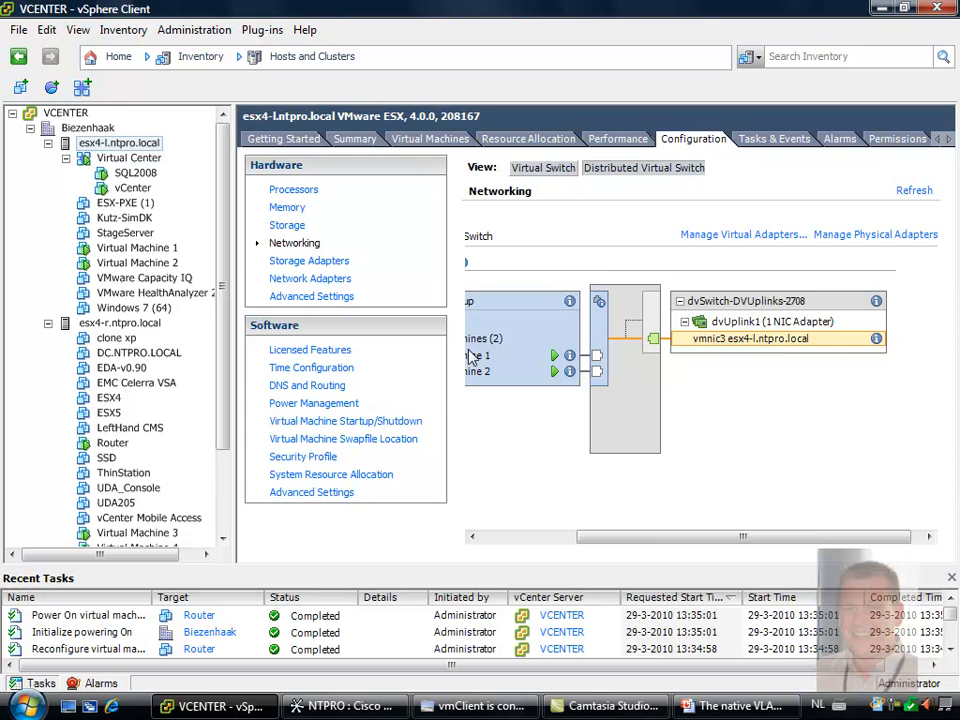
Examine the dvSwitch on host esx4-r.ntpro.local, tracing how its virtual machines and the Router connect to the dvUplink1 adapter
left_click(112, 323)
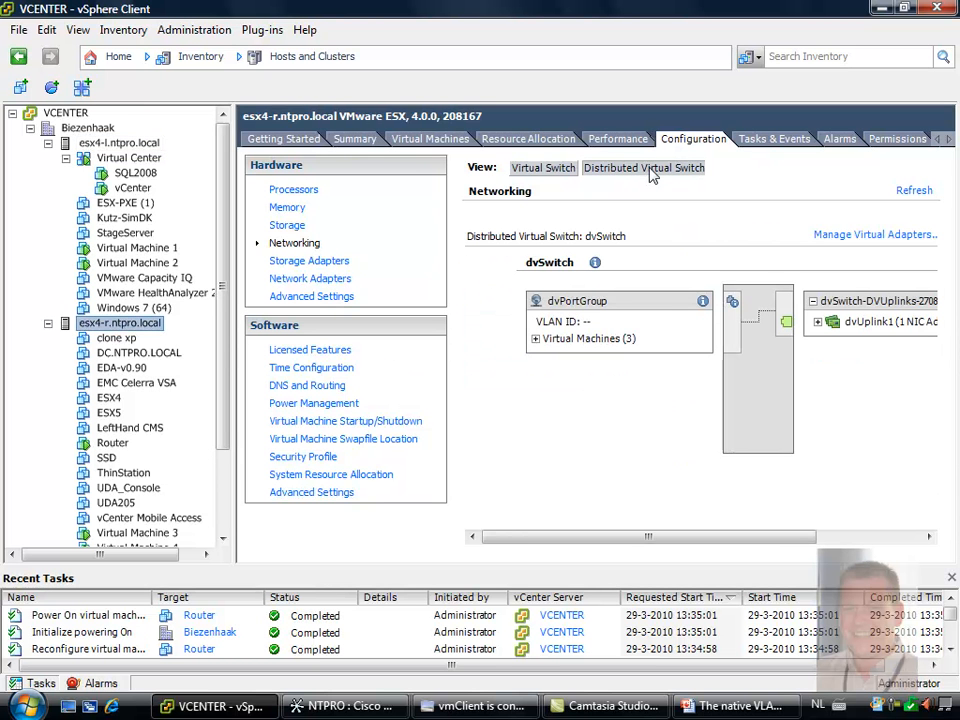
left_click(536, 341)
left_click(555, 358)
left_click(571, 373)
left_click(817, 323)
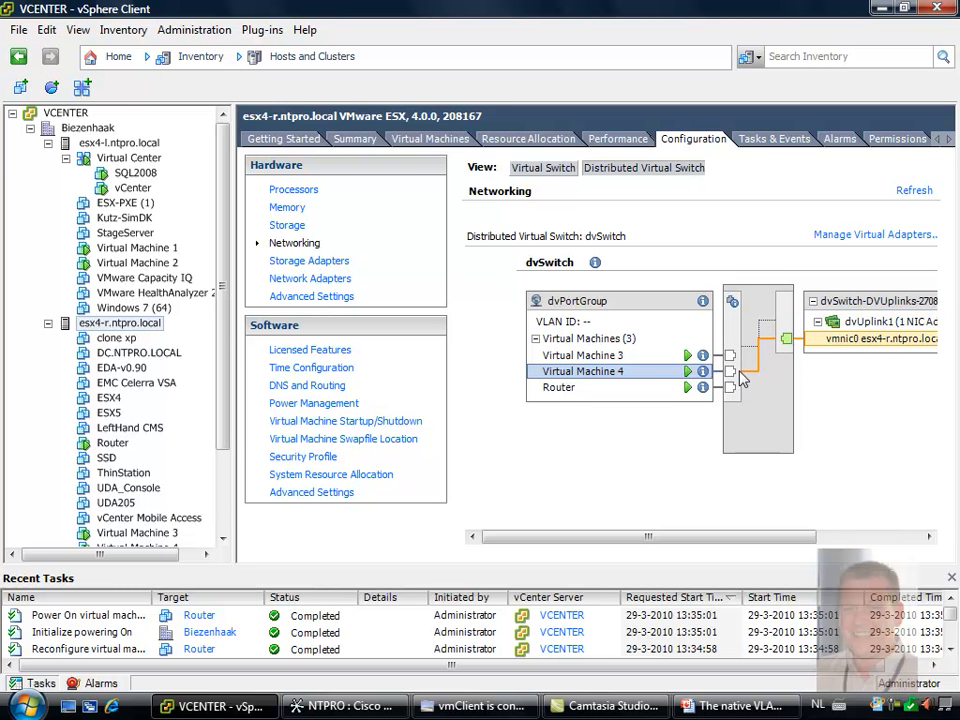
left_click(568, 389)
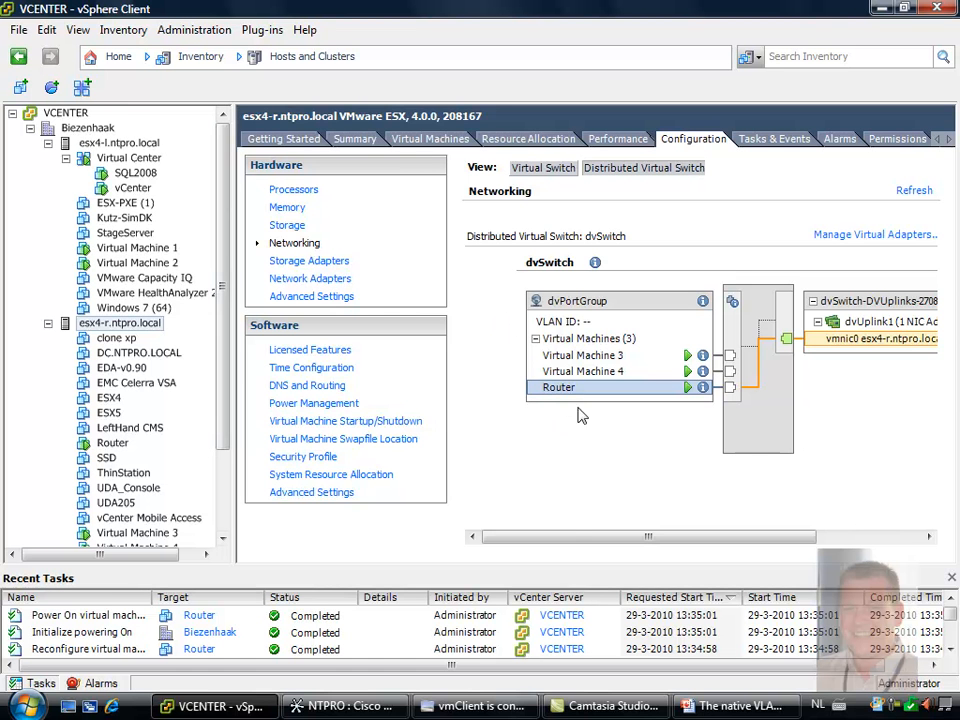
Switch to vmClient, run ipconfig in Virtual Machine 1's command prompt, and test its internet access by opening Internet Explorer
mouse_move(493, 710)
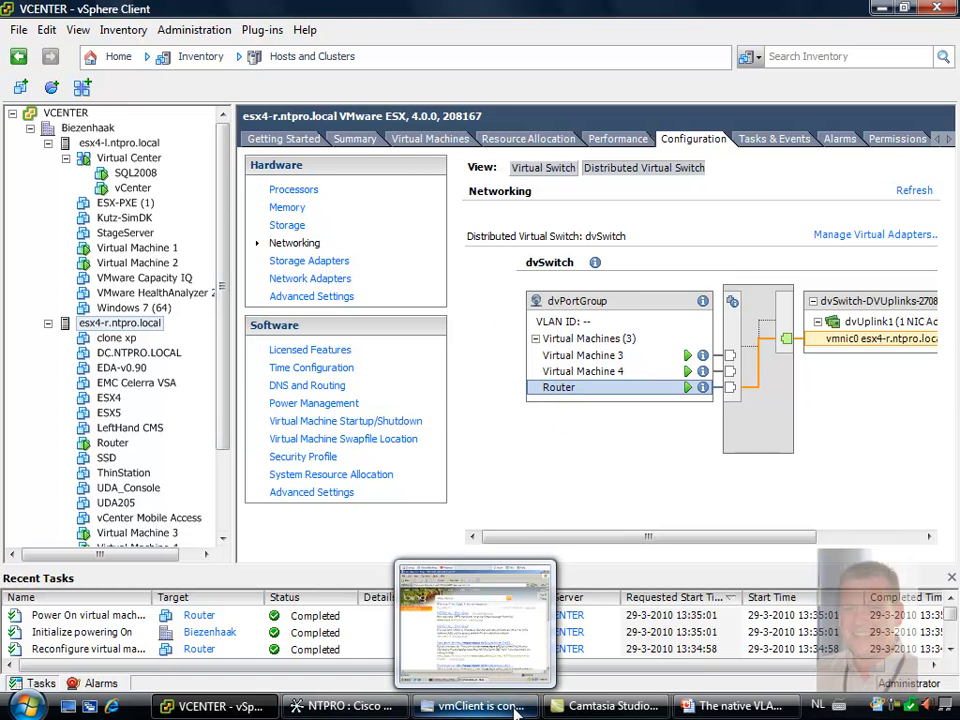
left_click(493, 710)
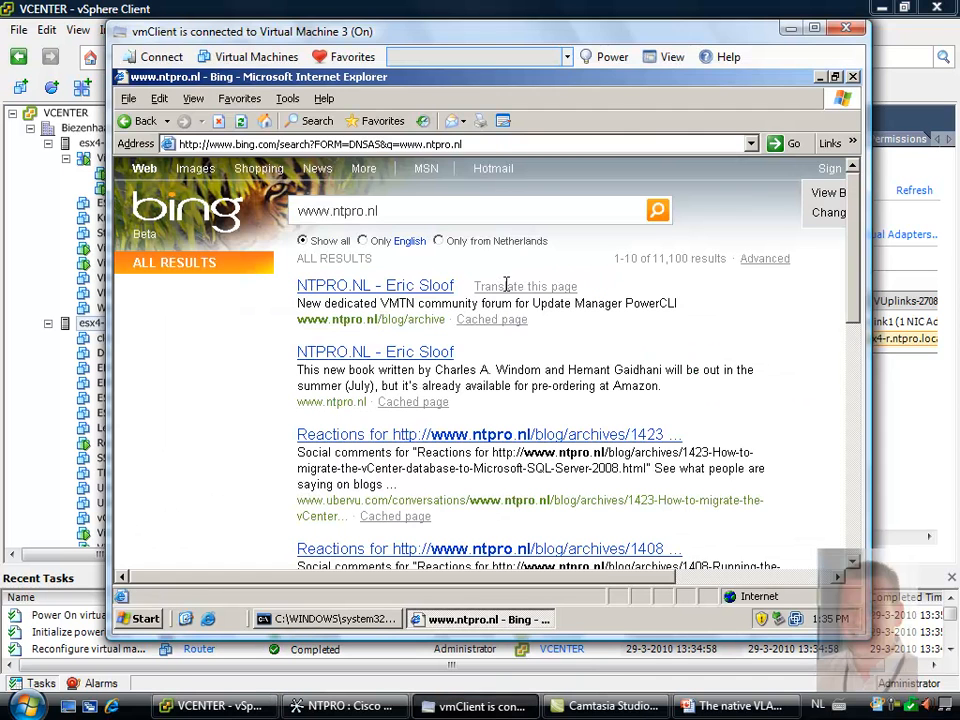
left_click(346, 57)
left_click(388, 119)
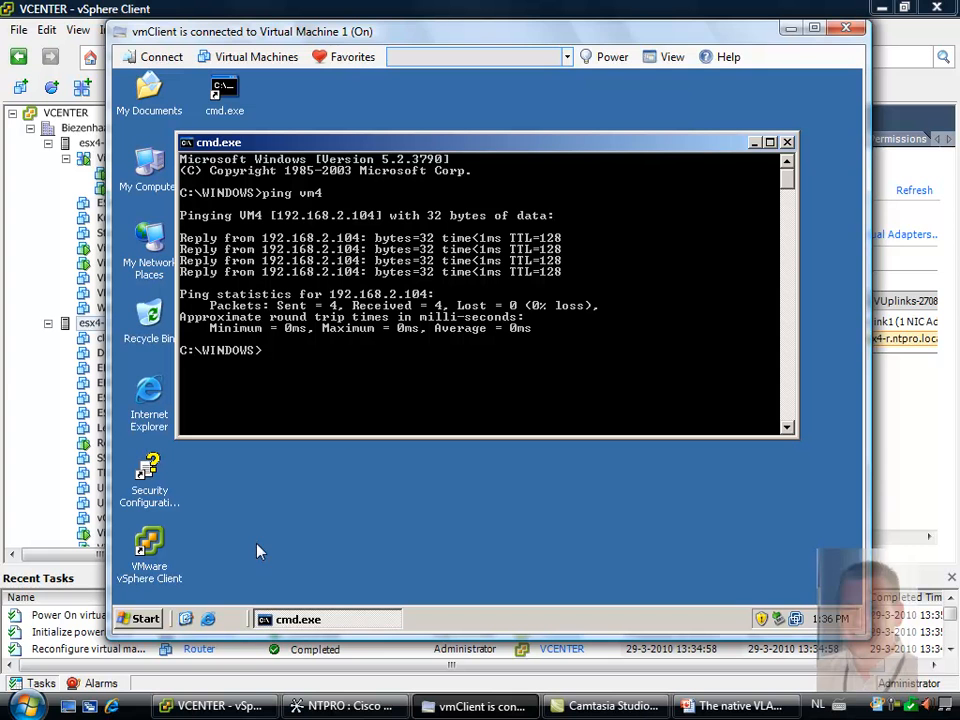
type("ipconfig")
key("Return")
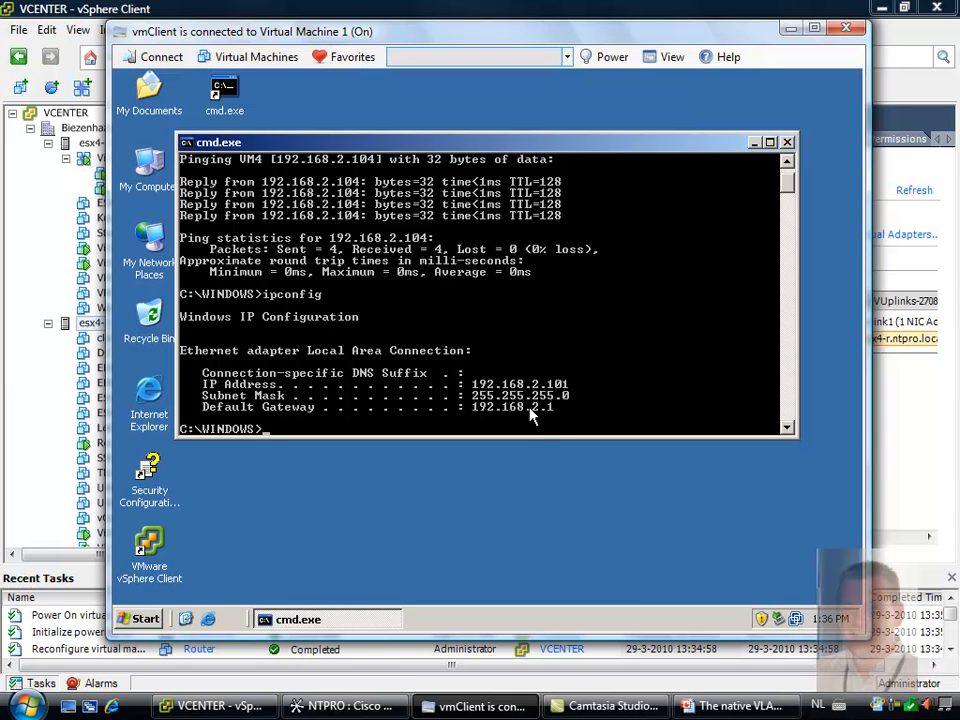
double_click(150, 395)
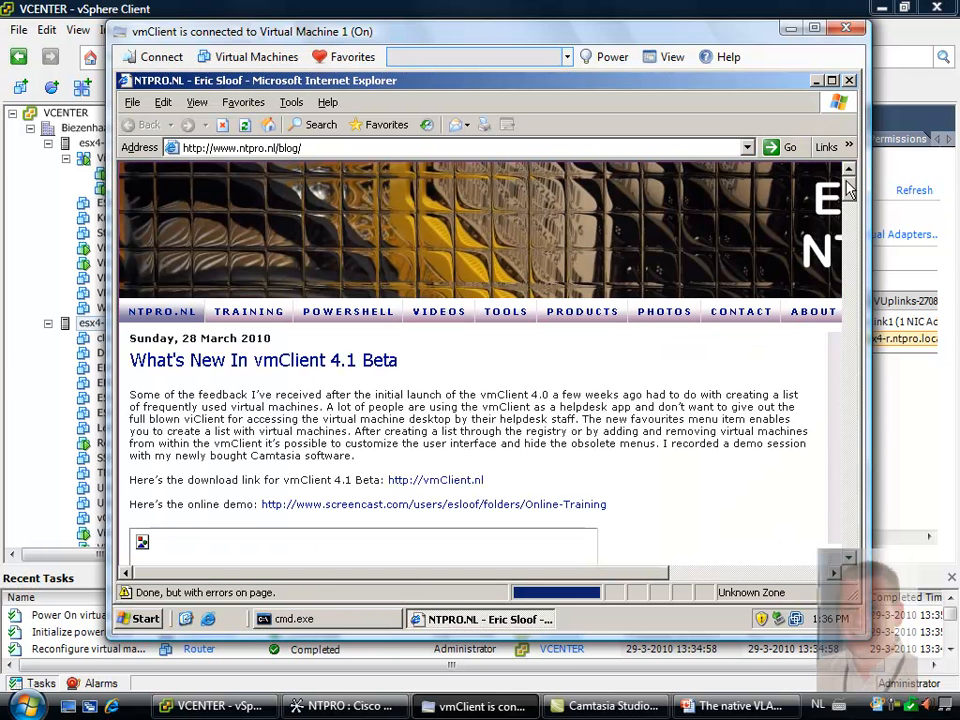
mouse_move(848, 195)
left_mouse_down()
mouse_move(850, 250)
mouse_move(848, 176)
left_mouse_up()
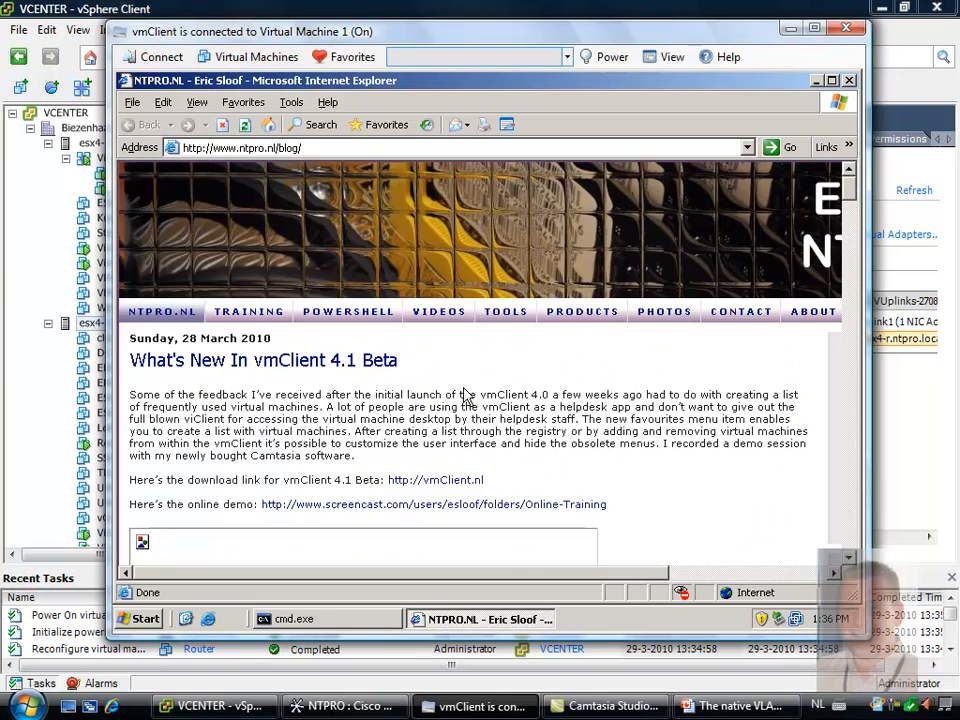
Return to vSphere Client and check the VLAN type in the settings of dvPortGroup in the networking inventory
left_click(30, 234)
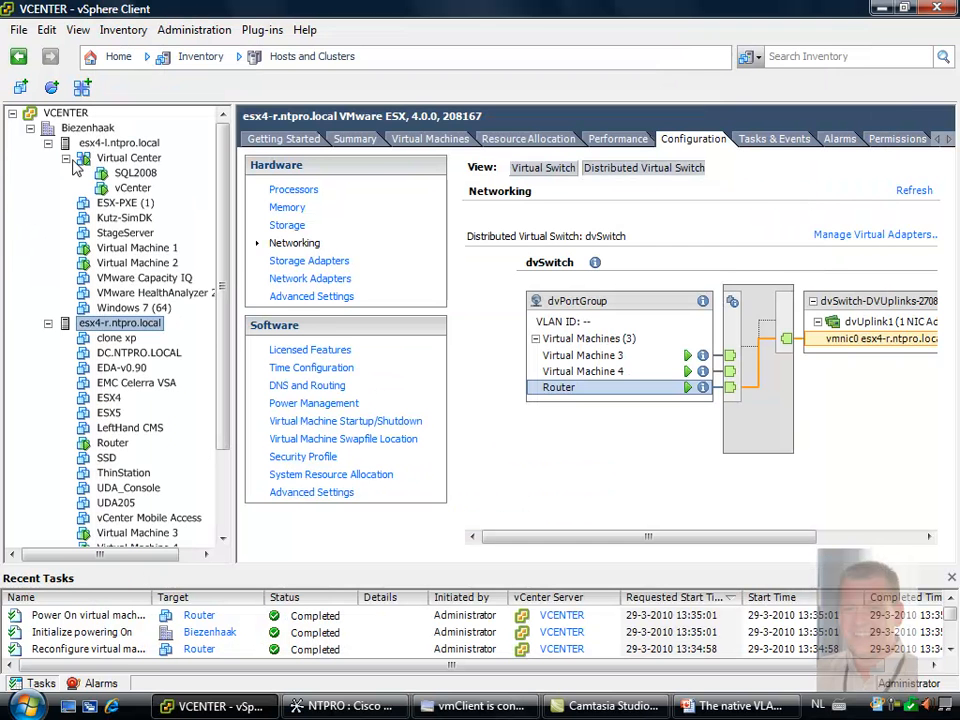
left_click(121, 57)
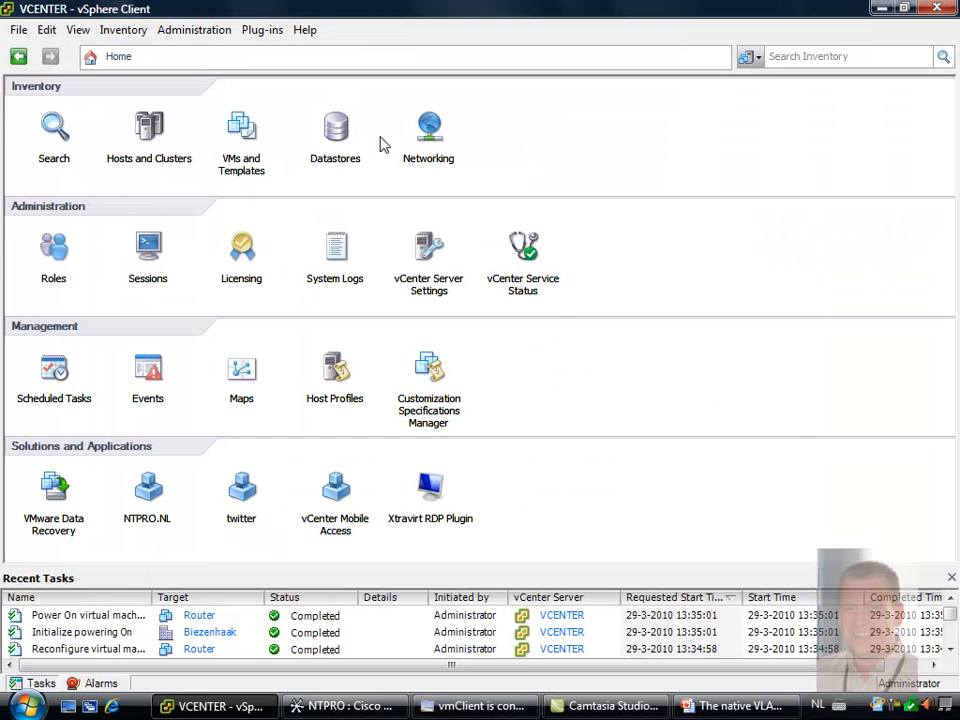
left_click(428, 128)
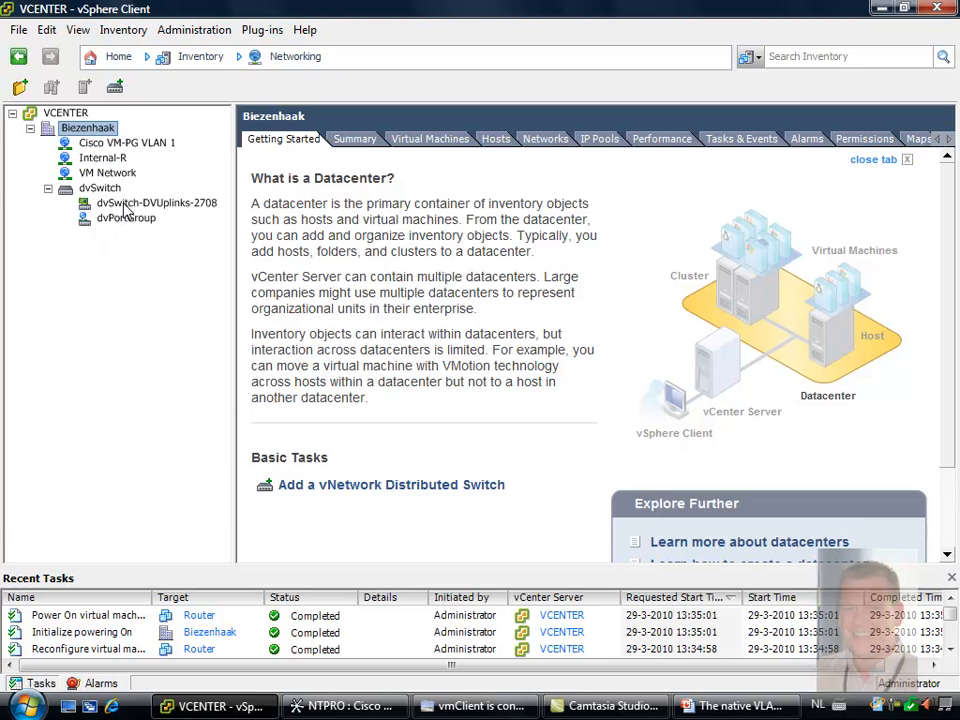
left_click(134, 220)
right_click(134, 222)
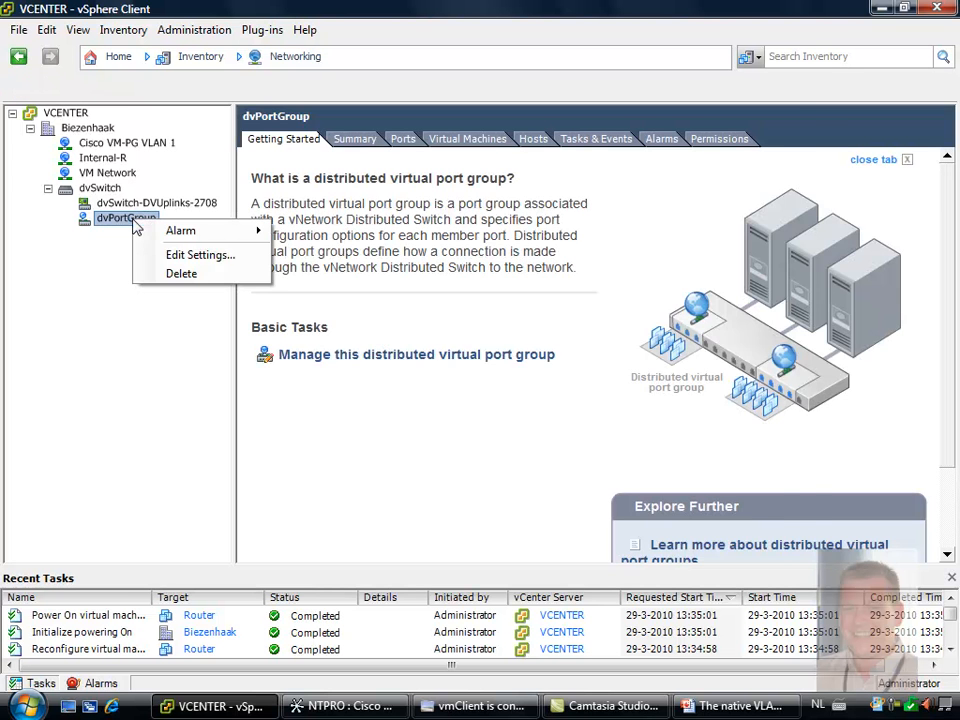
left_click(264, 257)
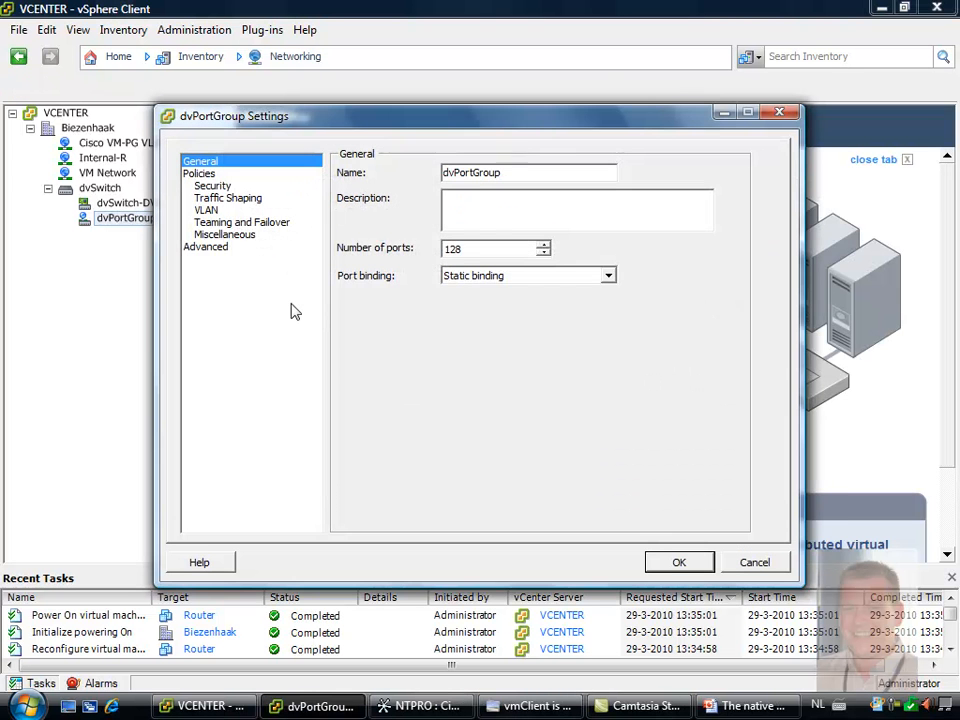
left_click(210, 210)
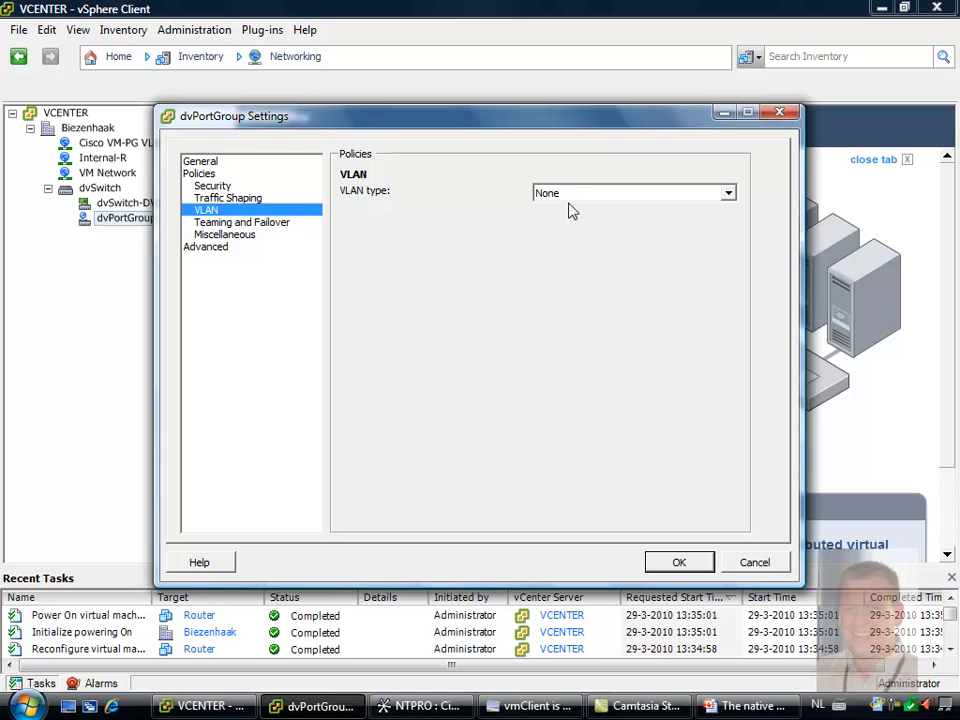
left_click(575, 203)
left_click(575, 201)
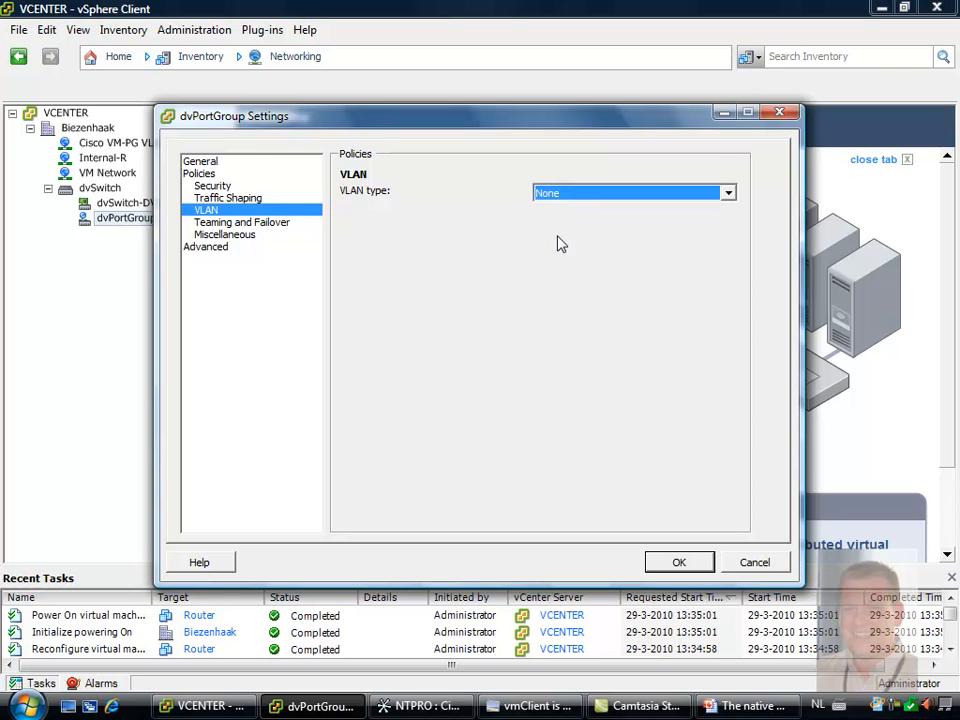
left_click(677, 562)
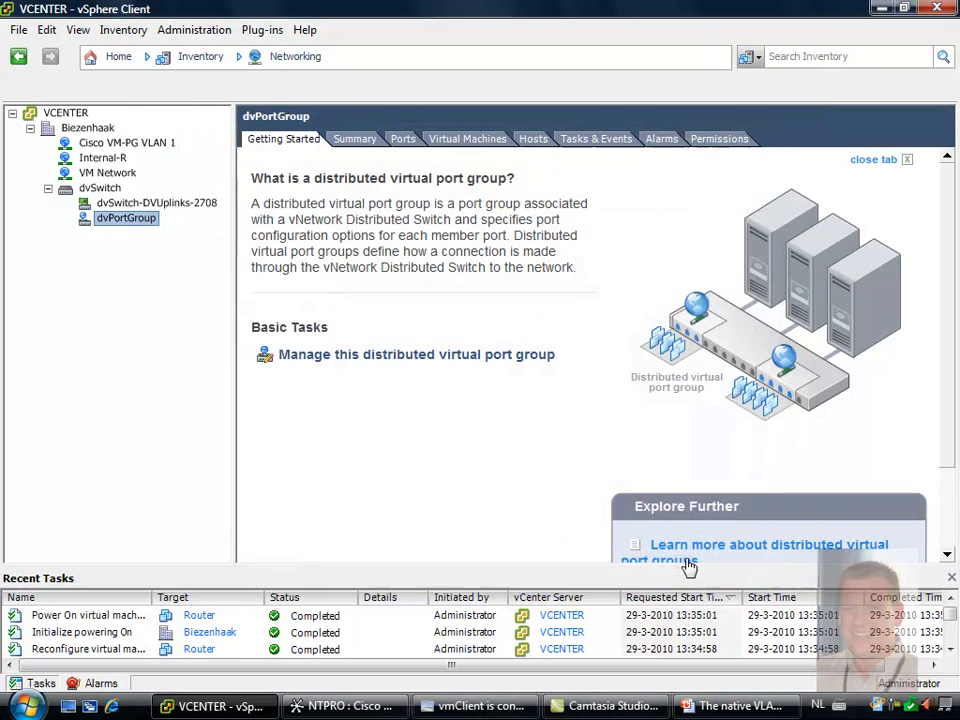
Switch to the PowerPoint presentation The native VLAN.pptx to view the slide about the None setting
left_click(730, 706)
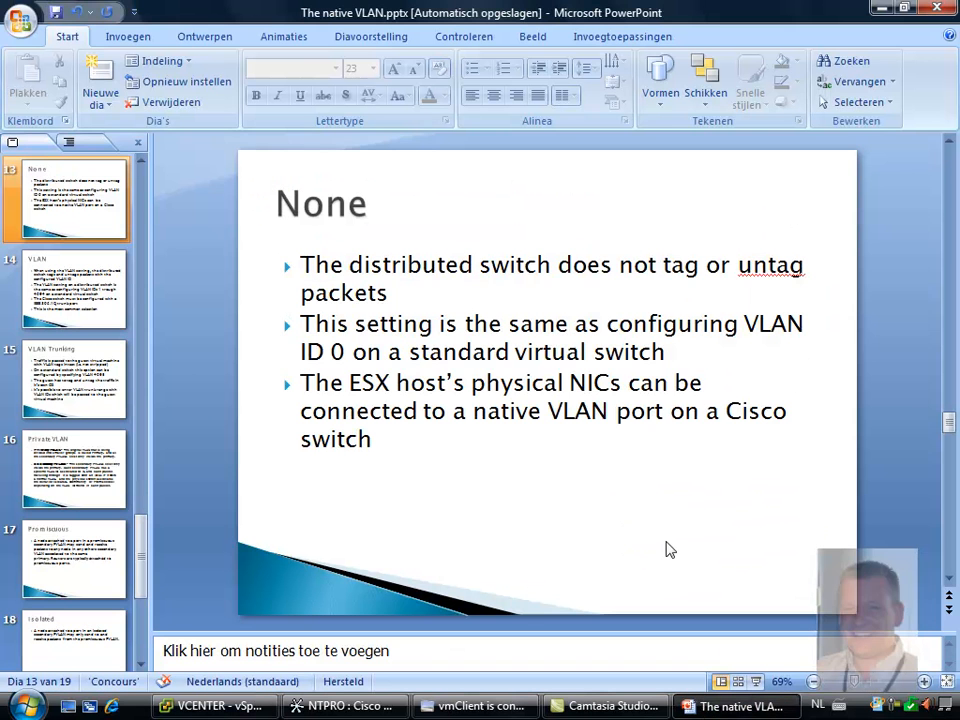
Present the slides from the None slide, advance to the VLAN slide to read it, and end the slide show
key("shift+F5")
key("Right")
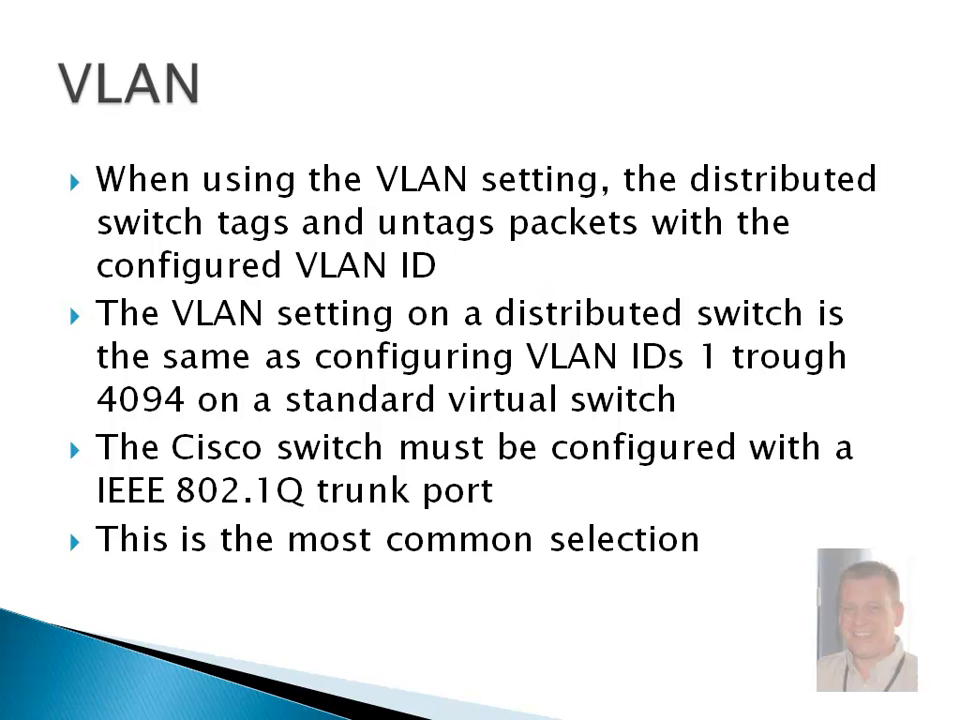
key("Escape")
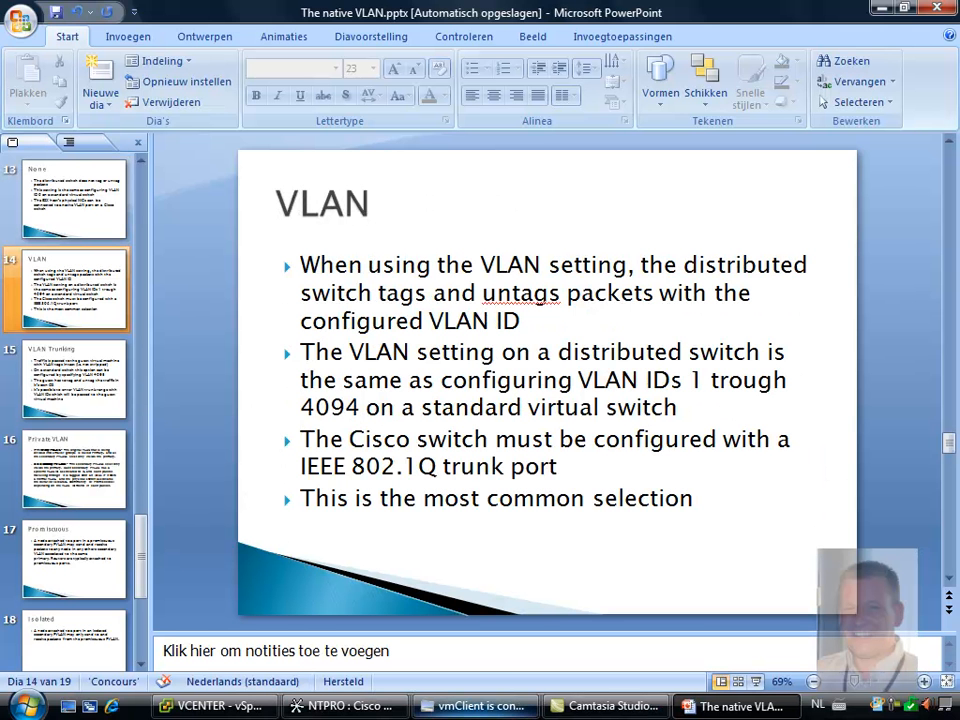
Switch to vSphere Client and set dvPortGroup's VLAN type to VLAN with VLAN ID 21
left_click(210, 706)
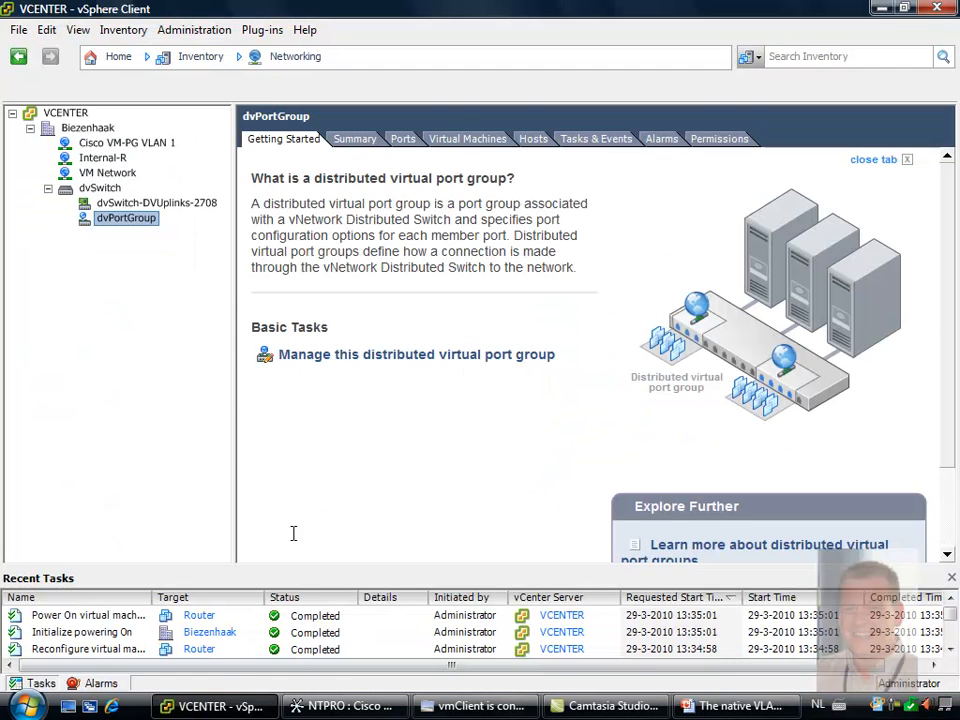
right_click(137, 224)
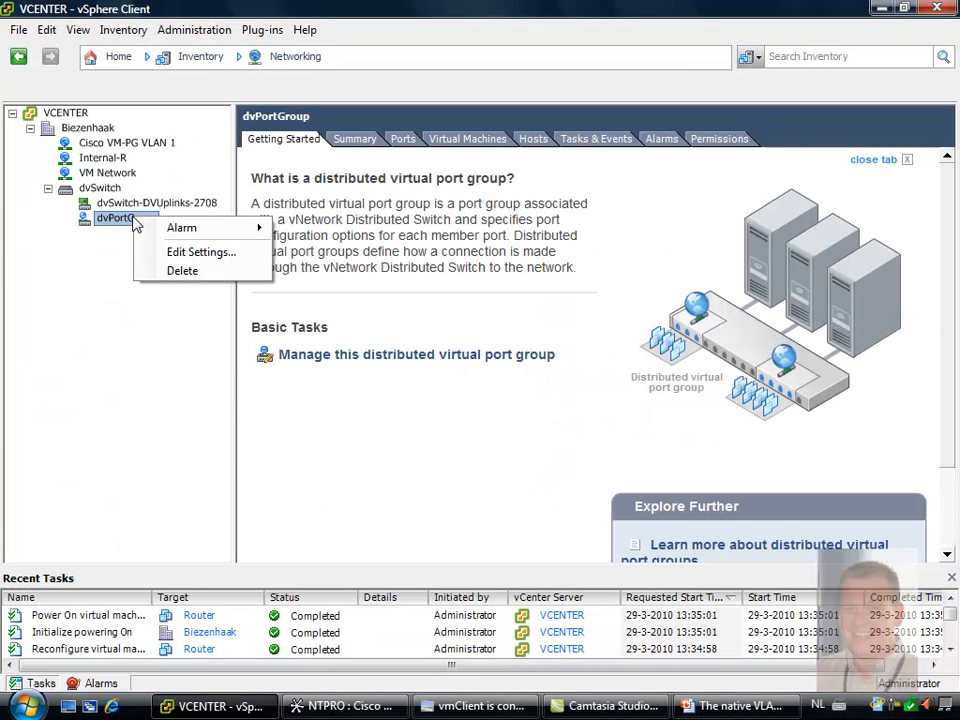
left_click(168, 254)
left_click(208, 212)
left_click(575, 194)
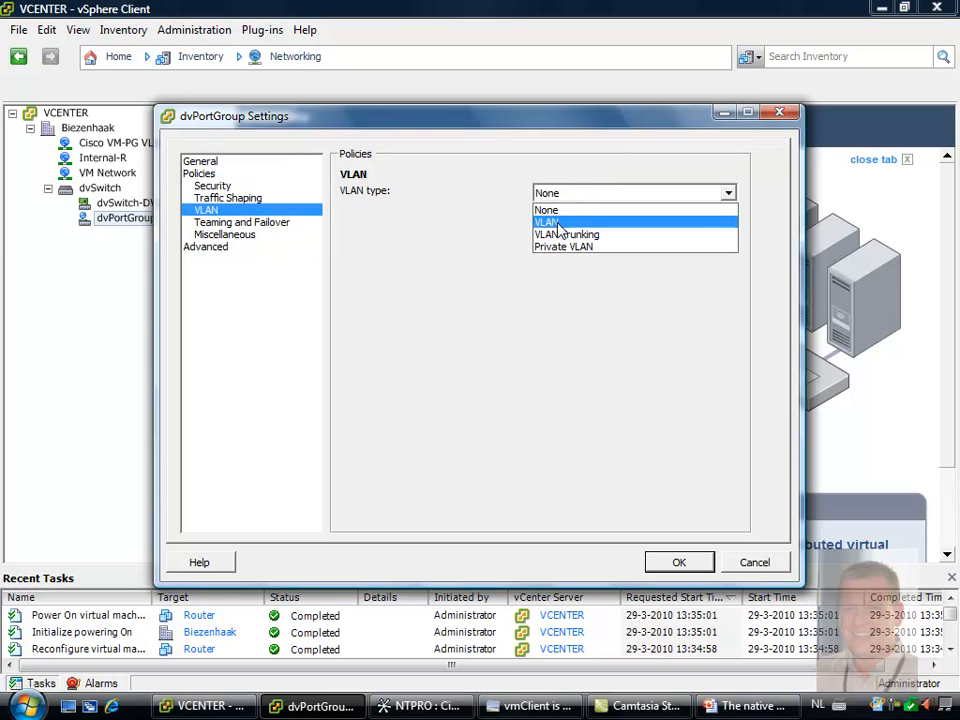
left_click(561, 222)
left_click_drag(546, 236, 531, 231)
type("21")
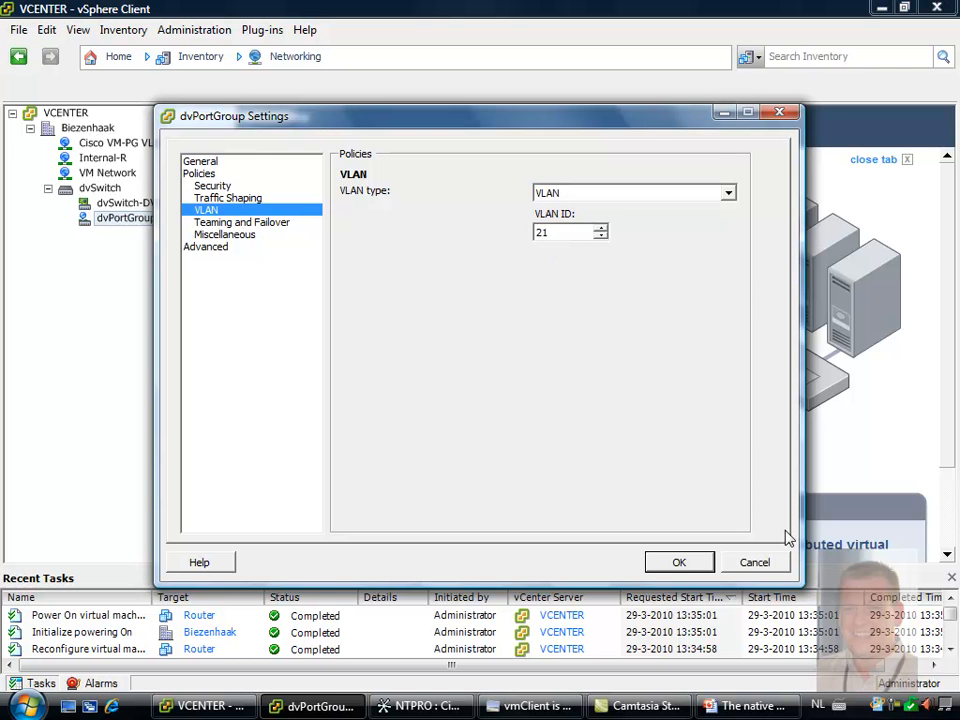
left_click(679, 563)
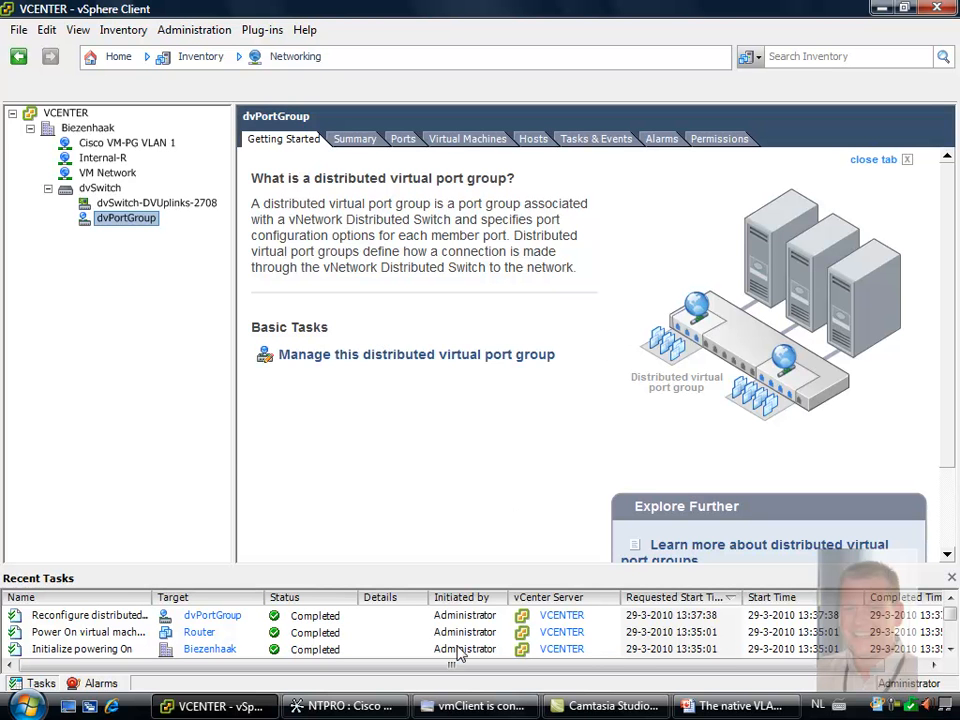
Switch to Cisco Network Assistant and create an active VLAN with ID 21 on the switch
left_click(385, 707)
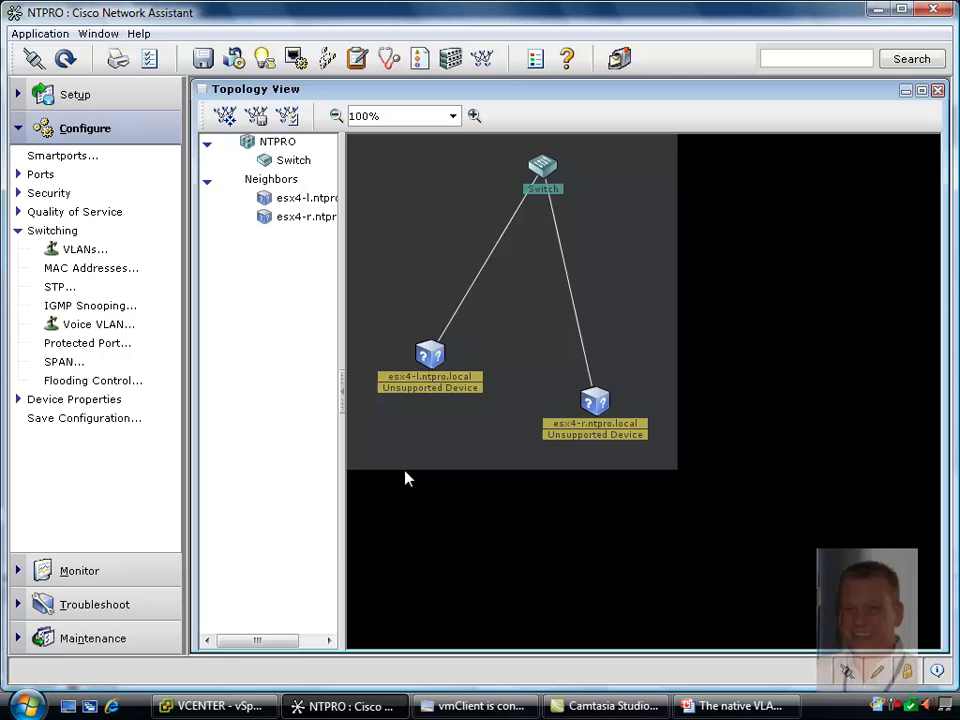
left_click(78, 250)
left_click(474, 268)
left_click(492, 486)
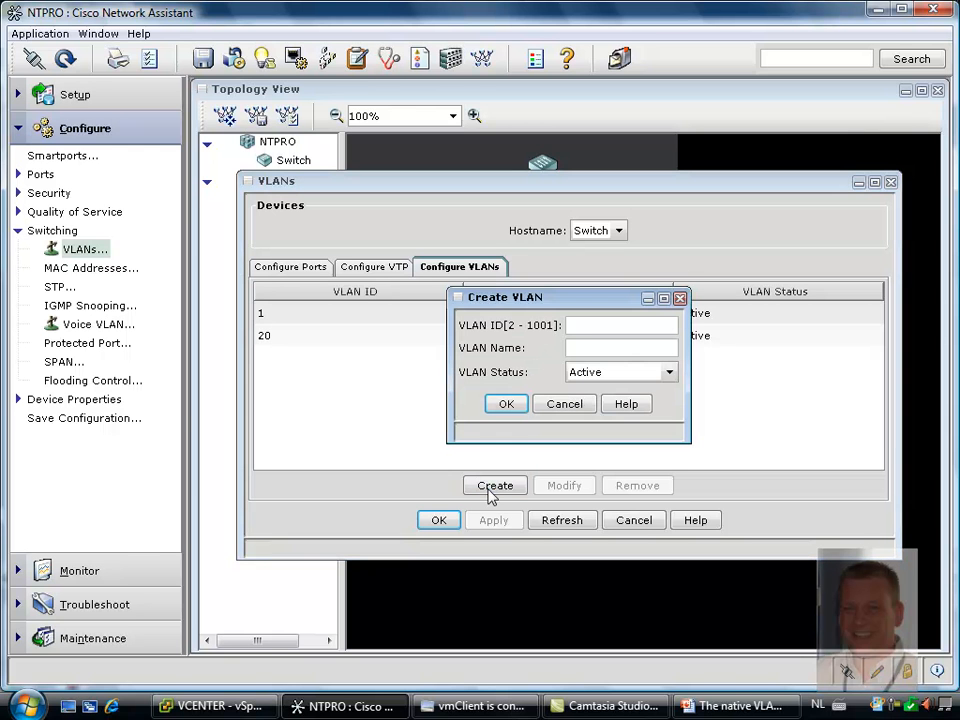
type("21")
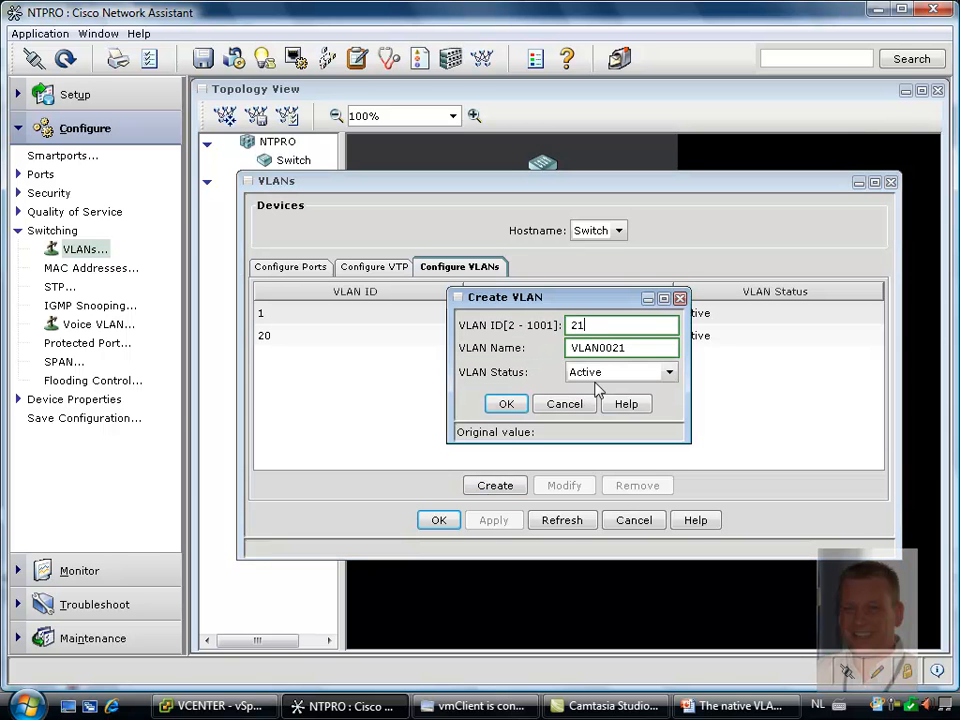
left_click(508, 404)
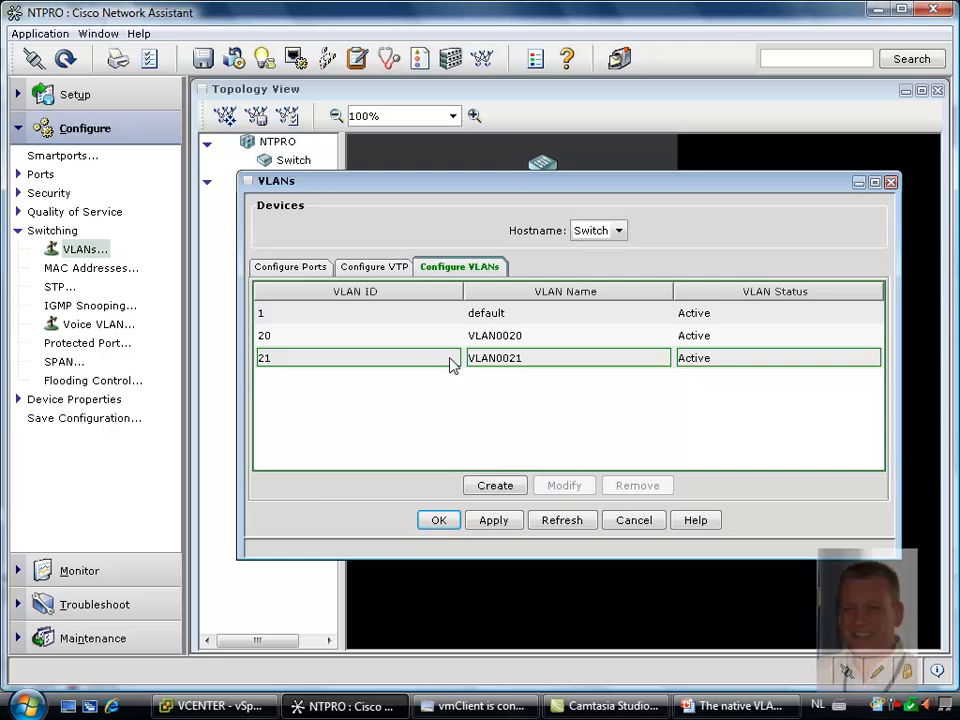
Change port Gi0/2 to 802.1Q Trunk mode with 21 as its trunk-allowed VLAN
left_click(306, 269)
left_click(344, 385)
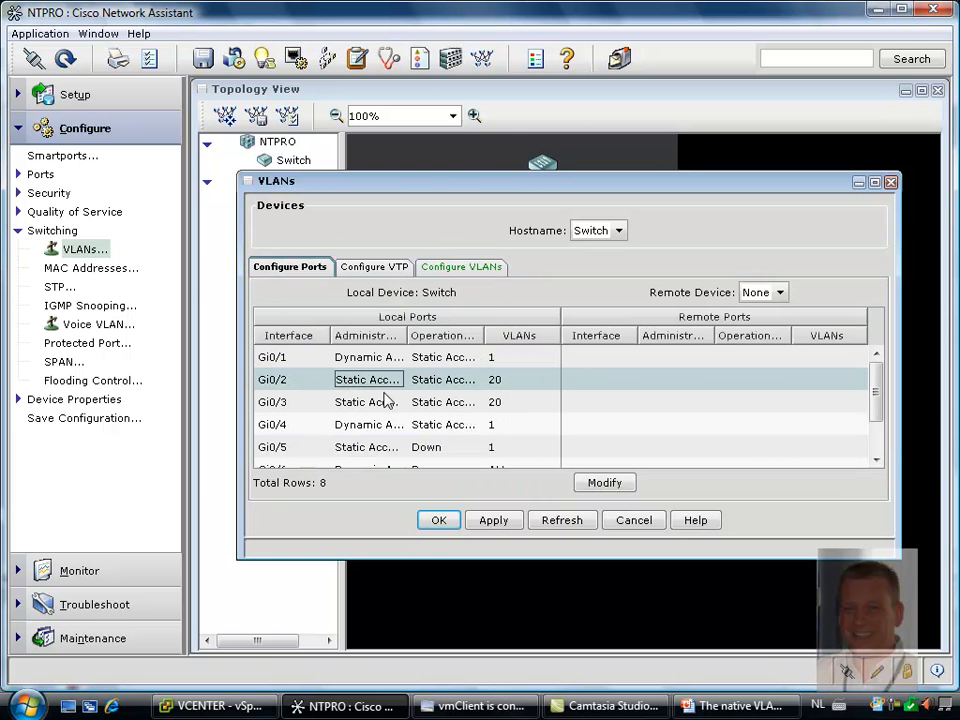
left_click(598, 483)
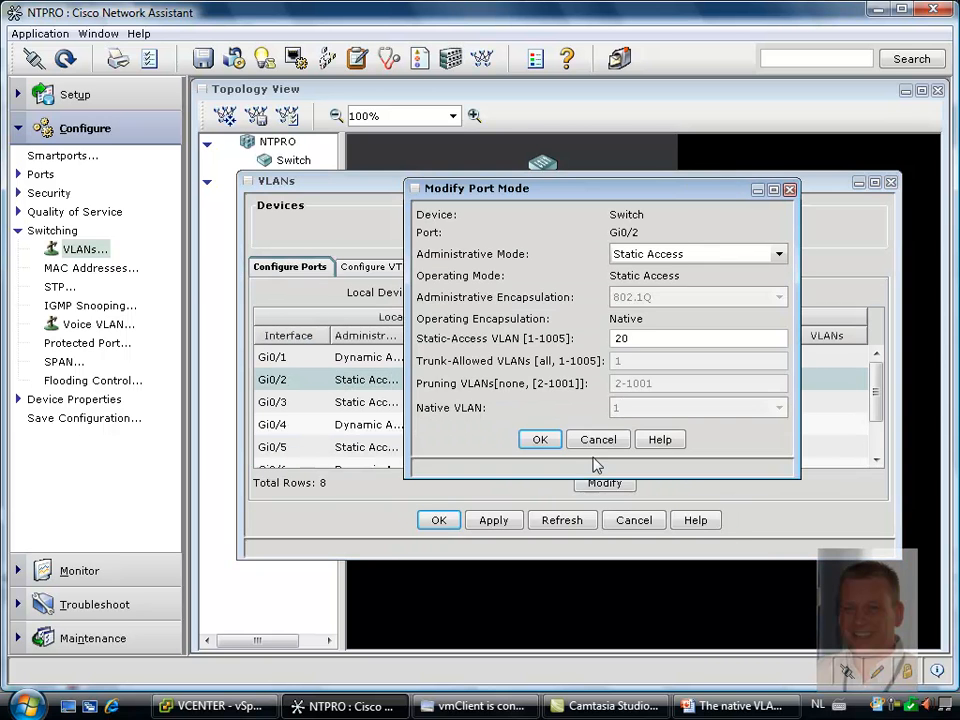
left_click(697, 255)
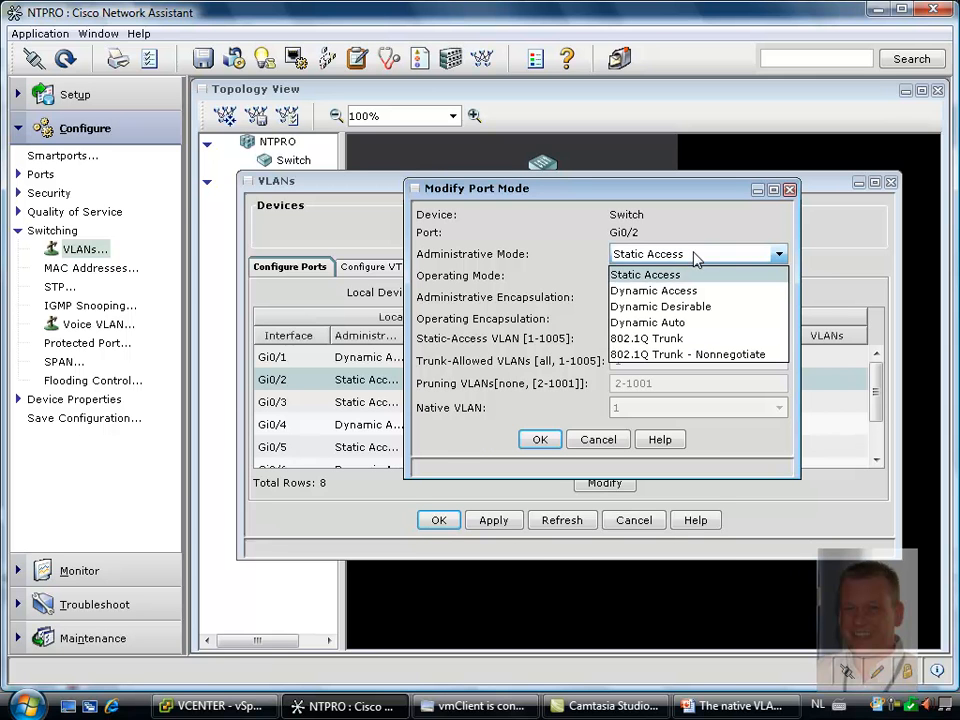
left_click(661, 338)
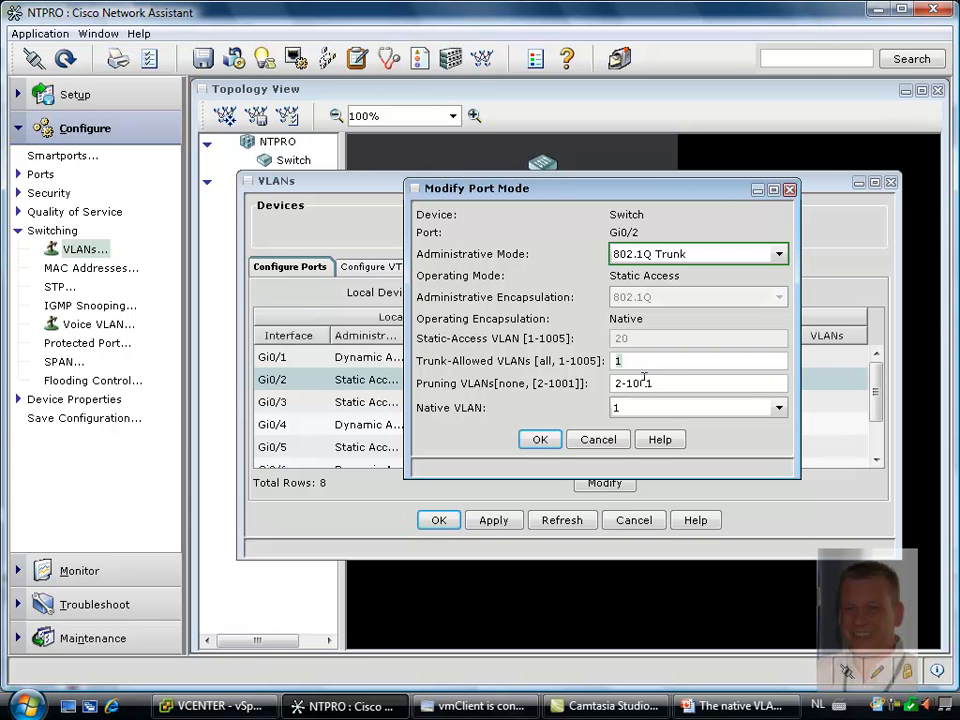
type("2")
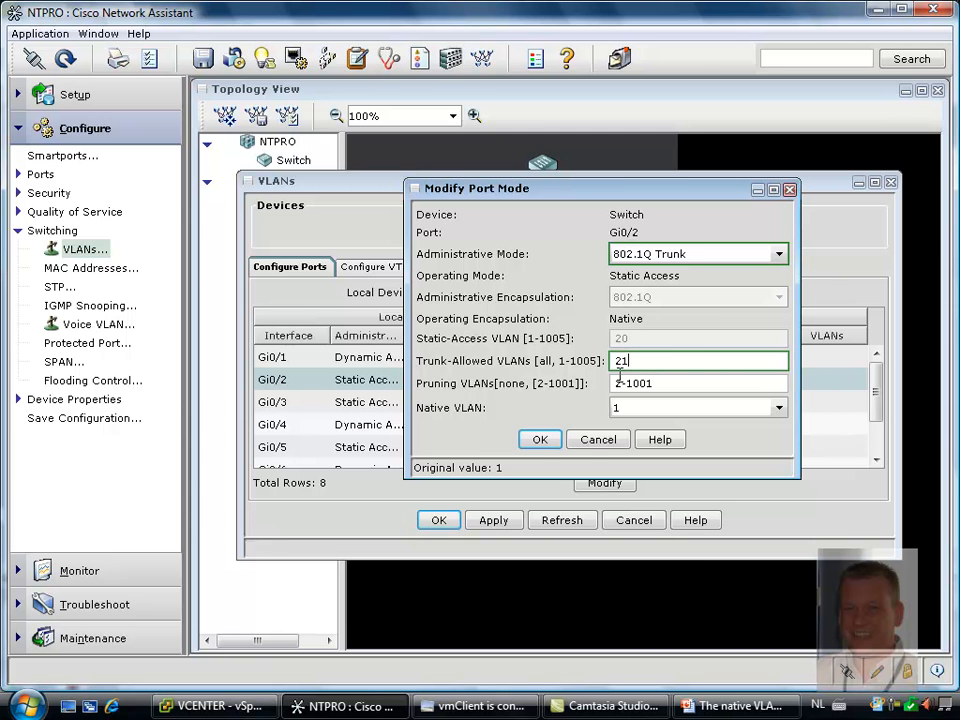
left_click(541, 443)
Change port Gi0/3 to 802.1Q Trunk mode with trunk-allowed VLAN 21, and apply the VLAN configuration to the switch
left_click(475, 404)
left_click(617, 484)
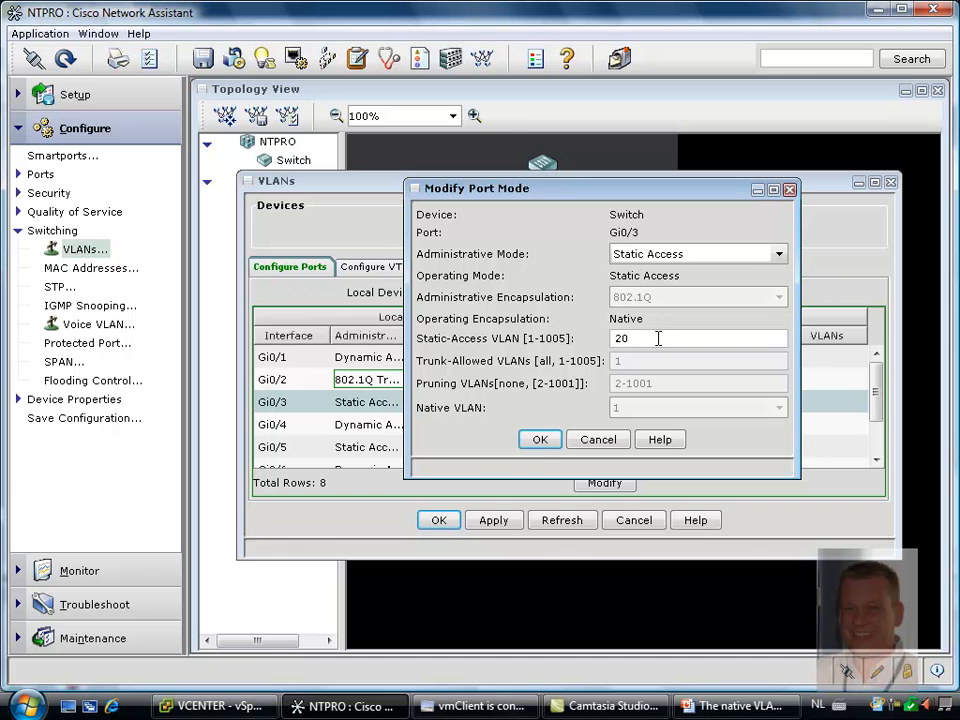
left_click(744, 255)
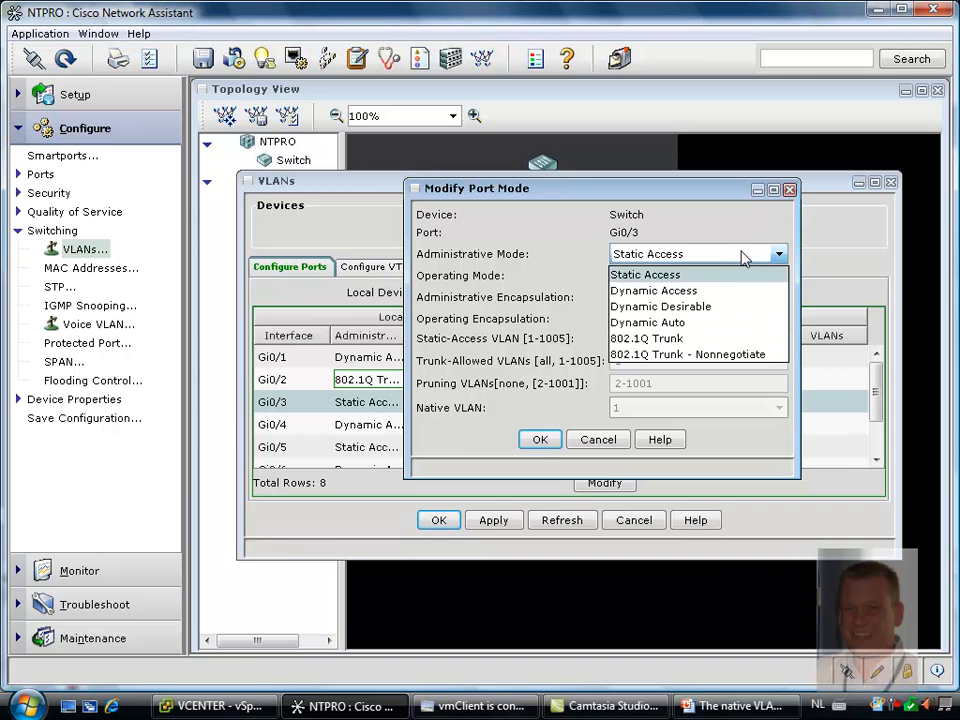
left_click(684, 339)
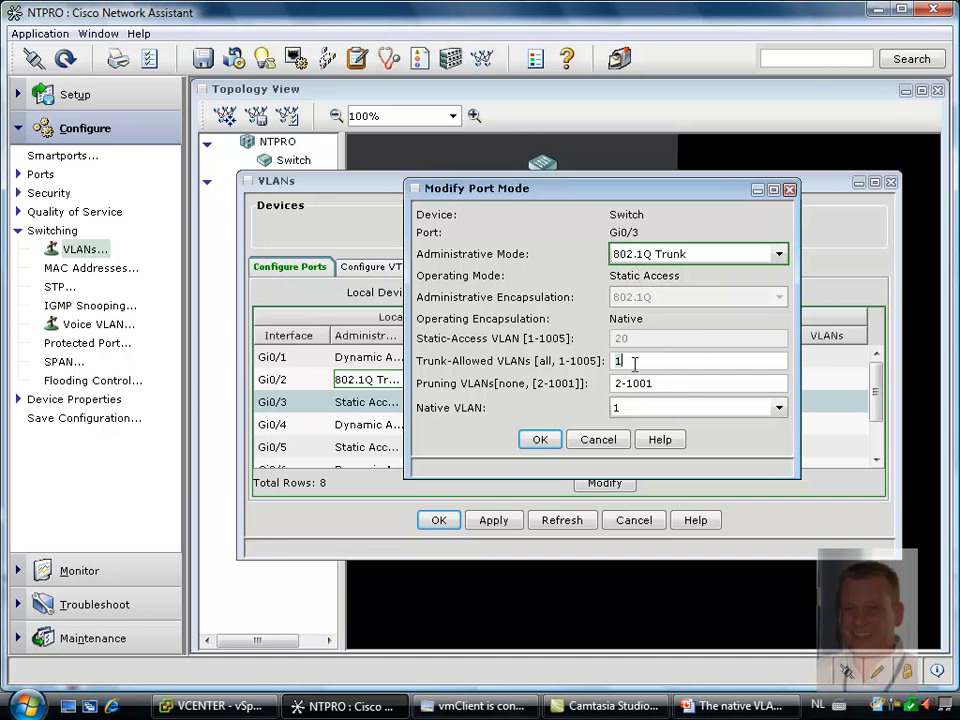
left_click_drag(624, 361, 614, 361)
type("21")
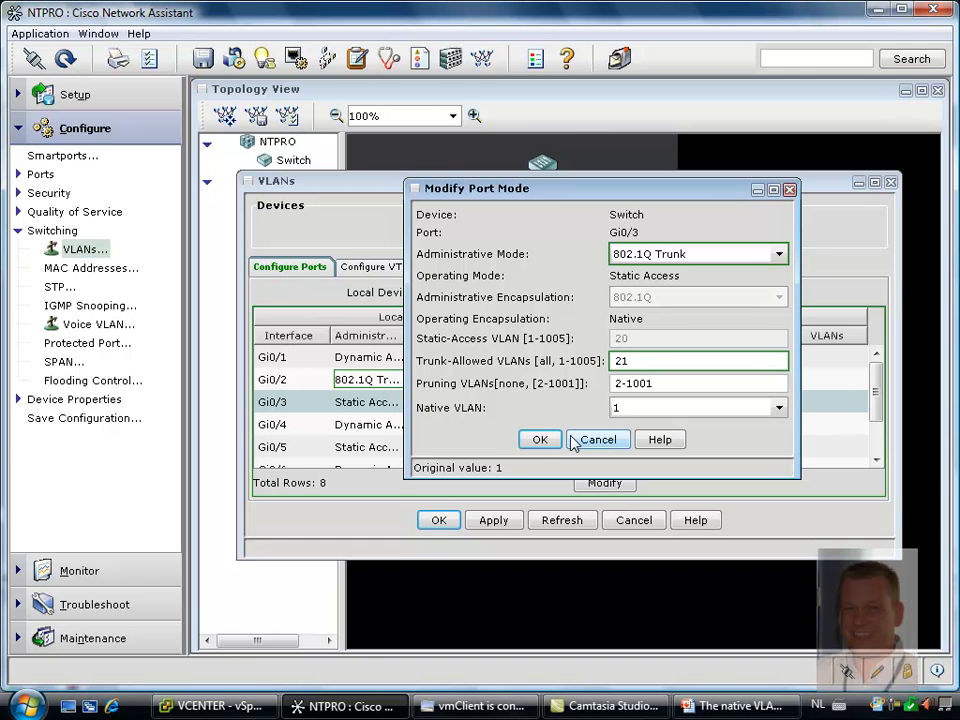
left_click(537, 440)
left_click(493, 520)
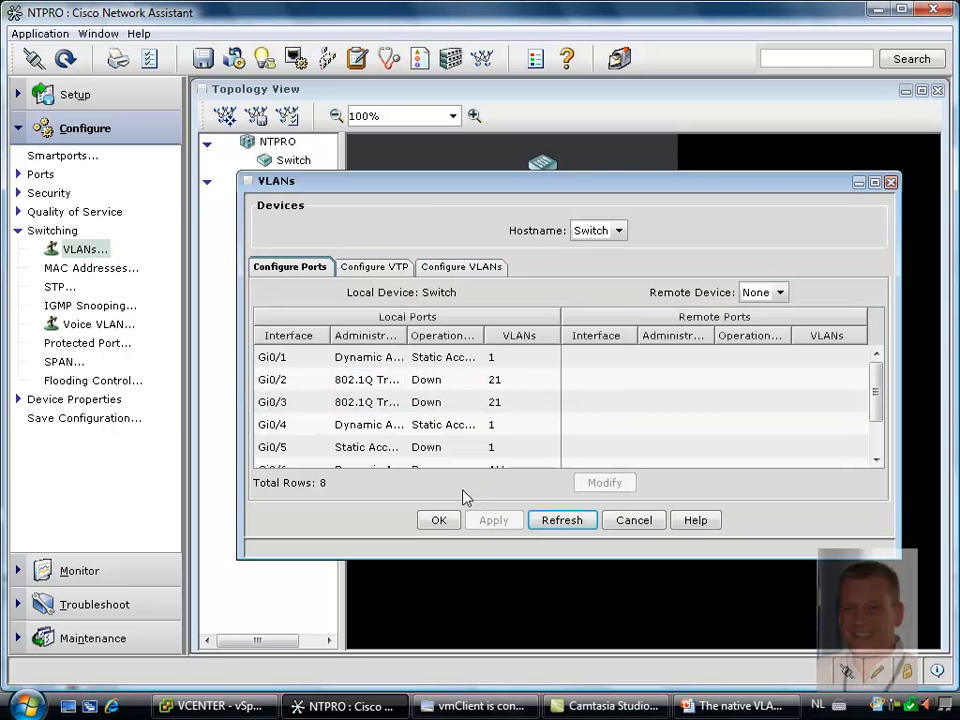
left_click(438, 524)
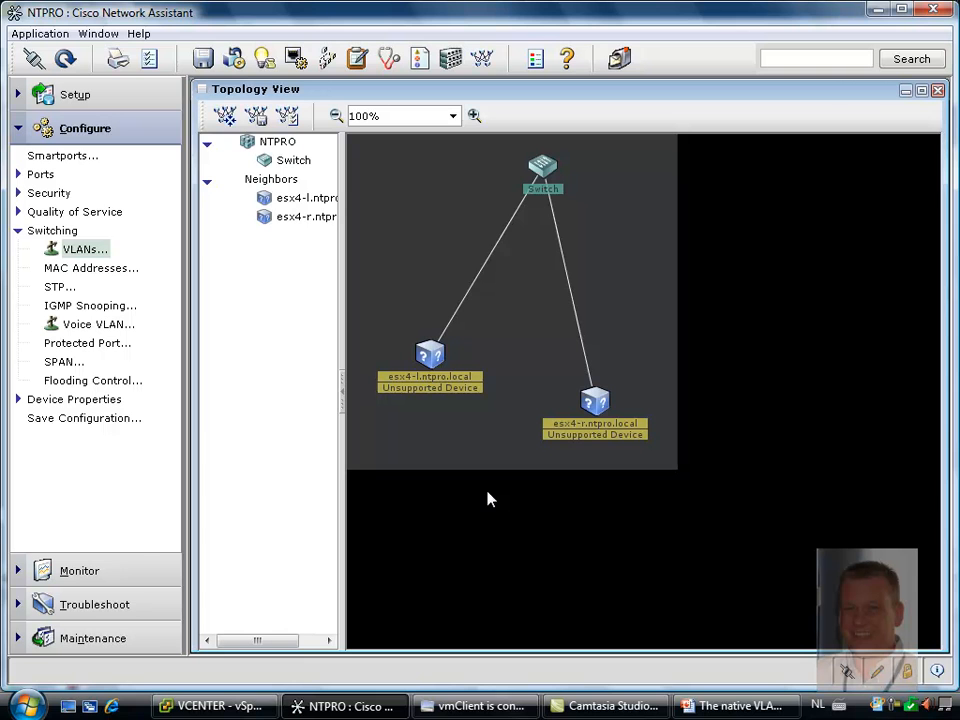
left_click(448, 706)
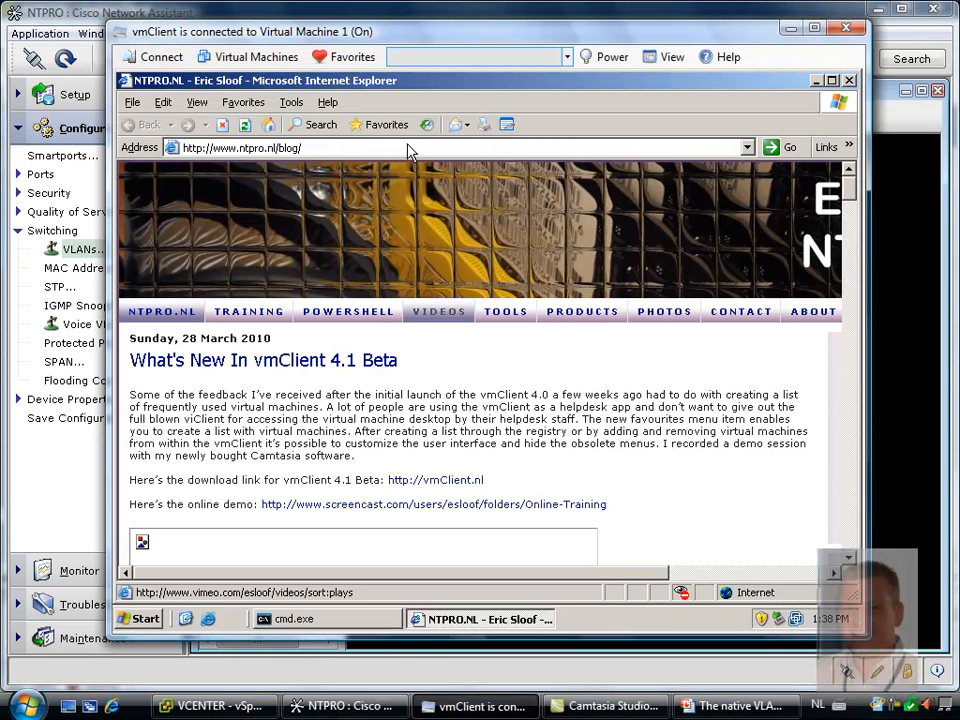
left_click(267, 126)
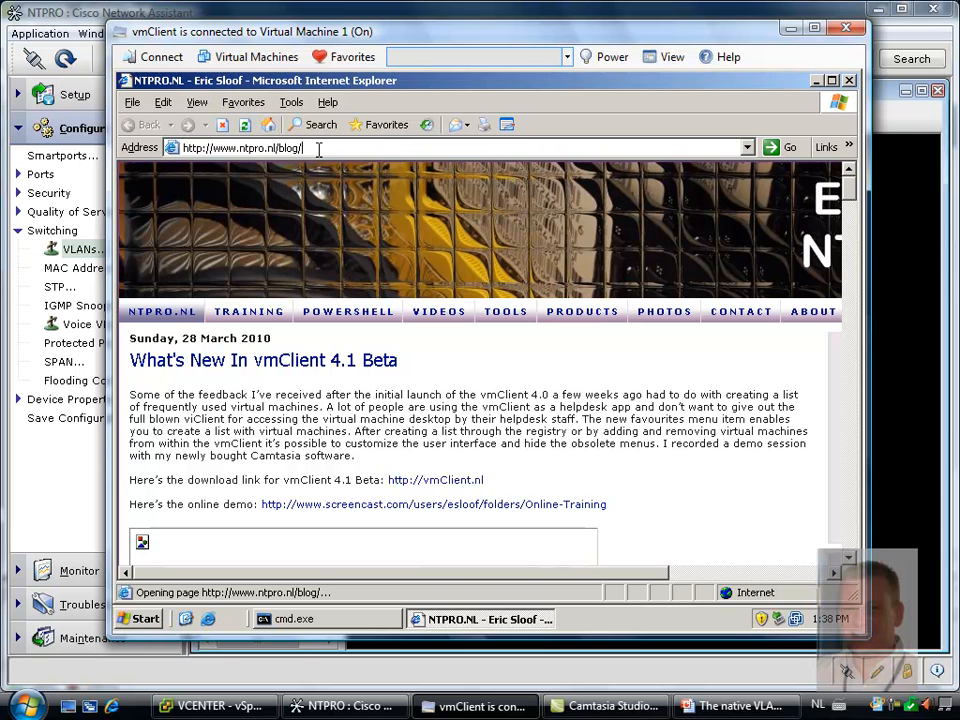
left_click(250, 147)
type("www.nu.nl")
key("Return")
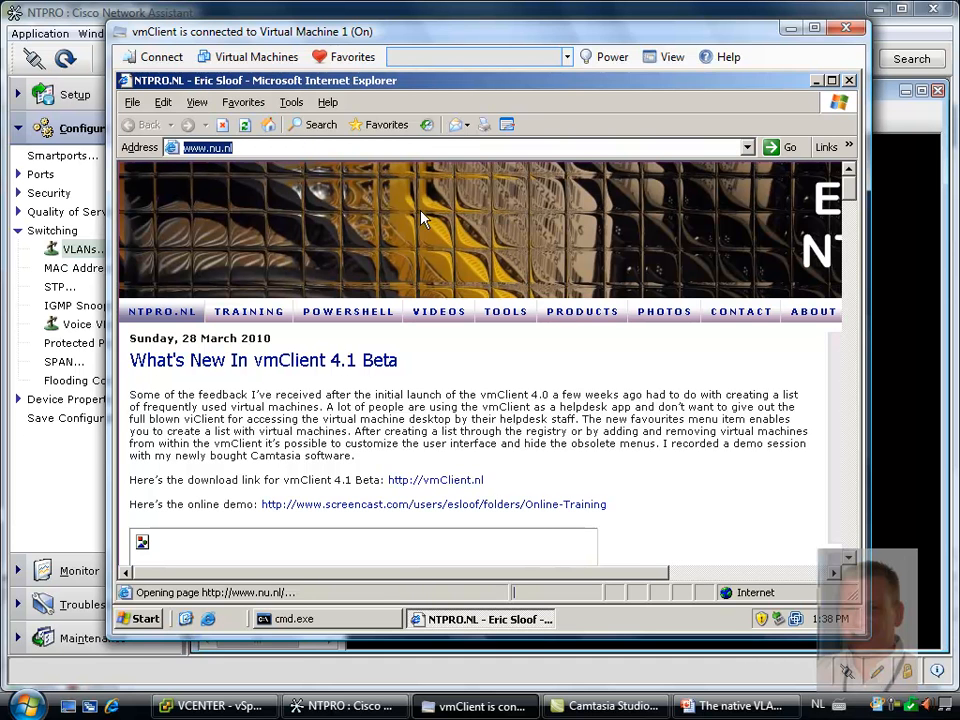
Test connectivity to vm4 by pinging it twice from Virtual Machine 1's command prompt, interrupting the second run
left_click(356, 622)
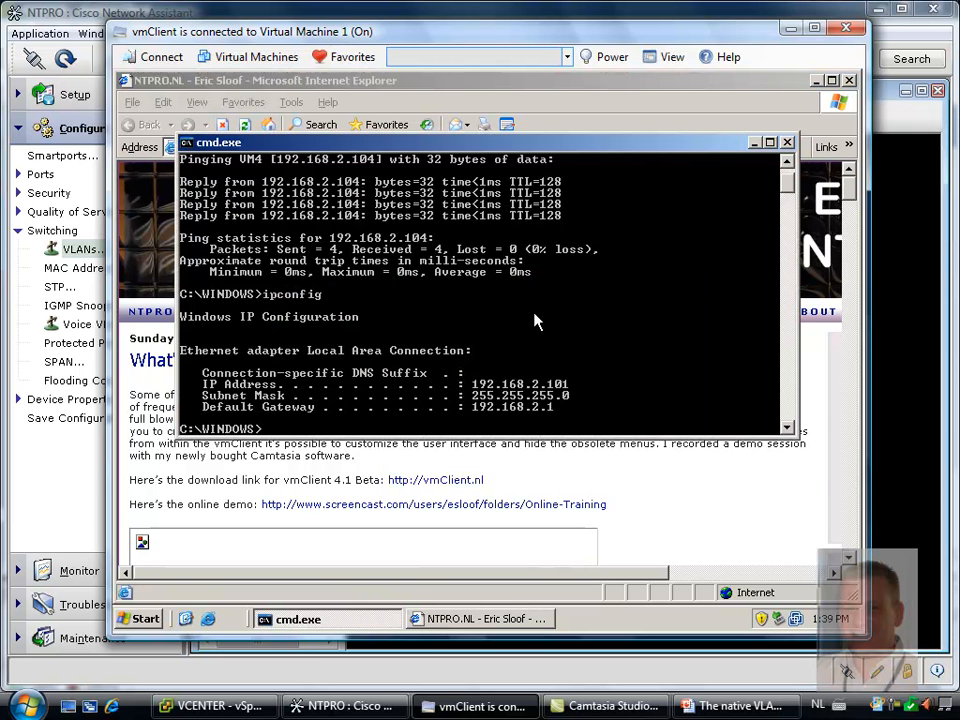
key("Up")
key("Up")
key("Return")
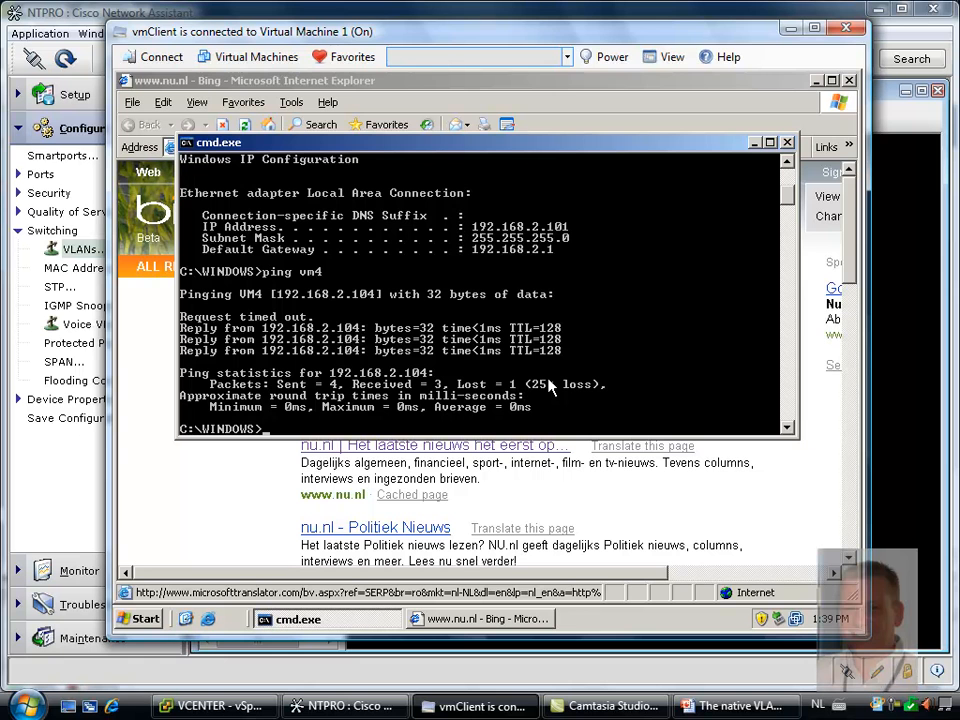
key("Up")
key("Return")
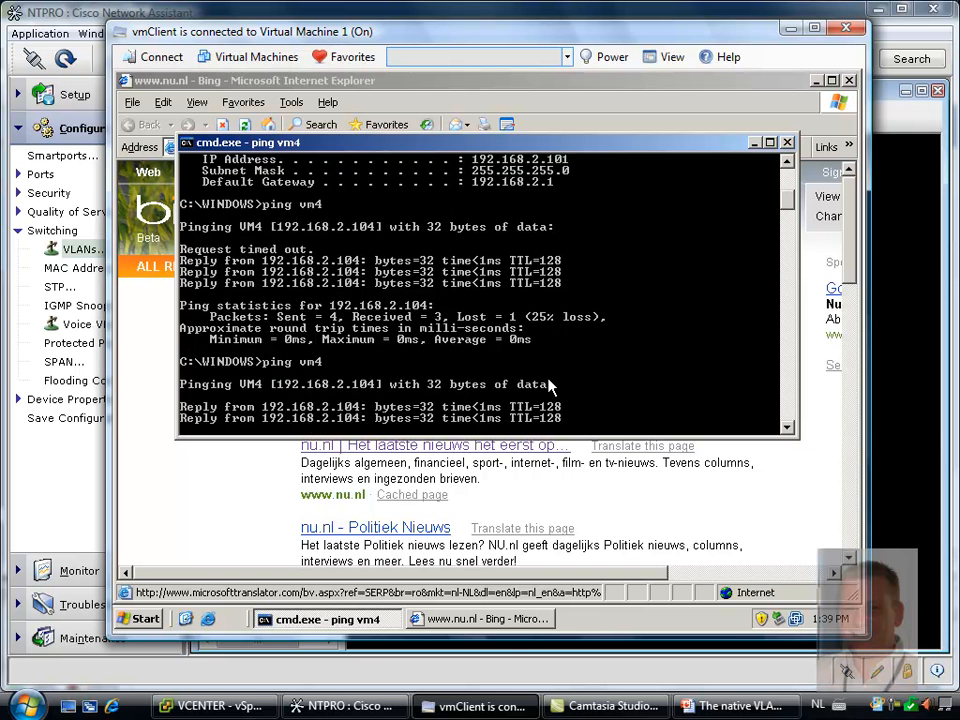
key("ctrl+c")
Ping vm2 from the same command prompt and interrupt the ping after the first replies
key("Up")
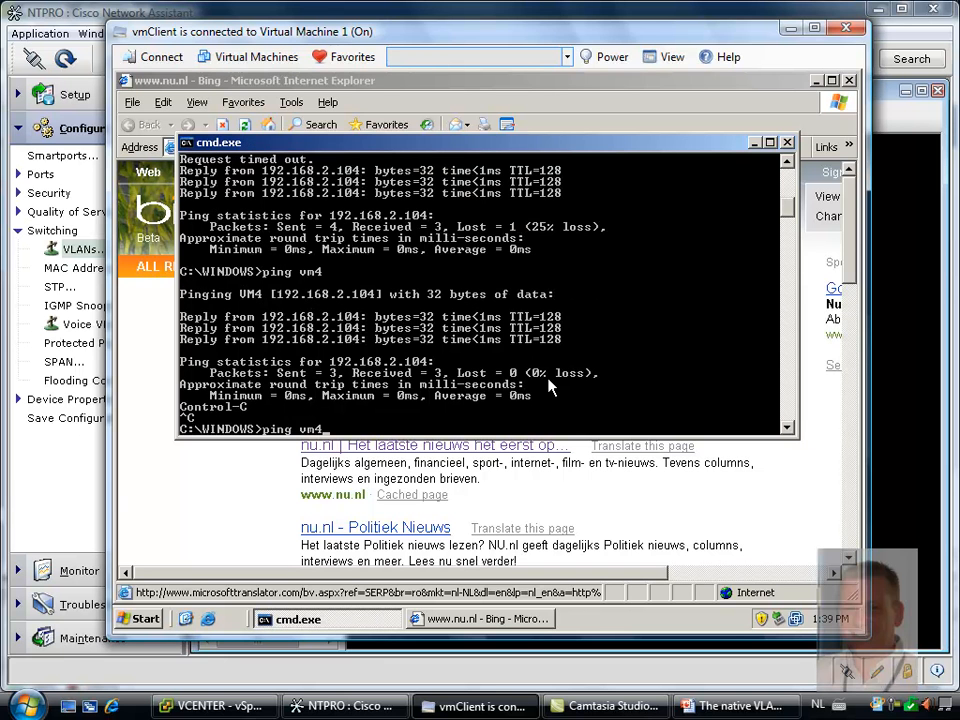
type("2")
key("Return")
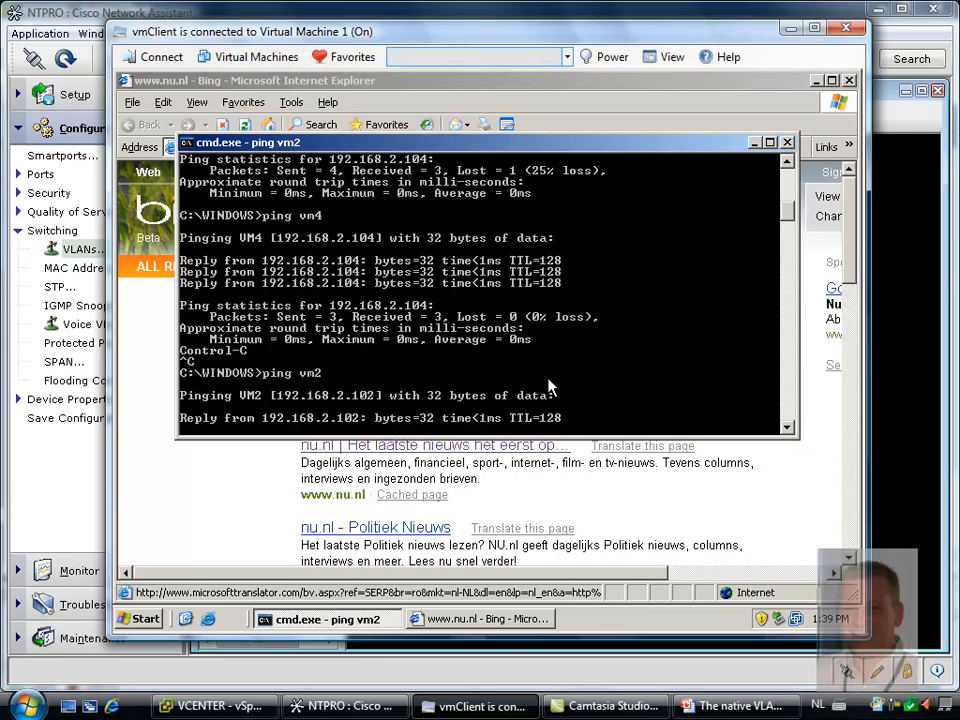
key("ctrl+c")
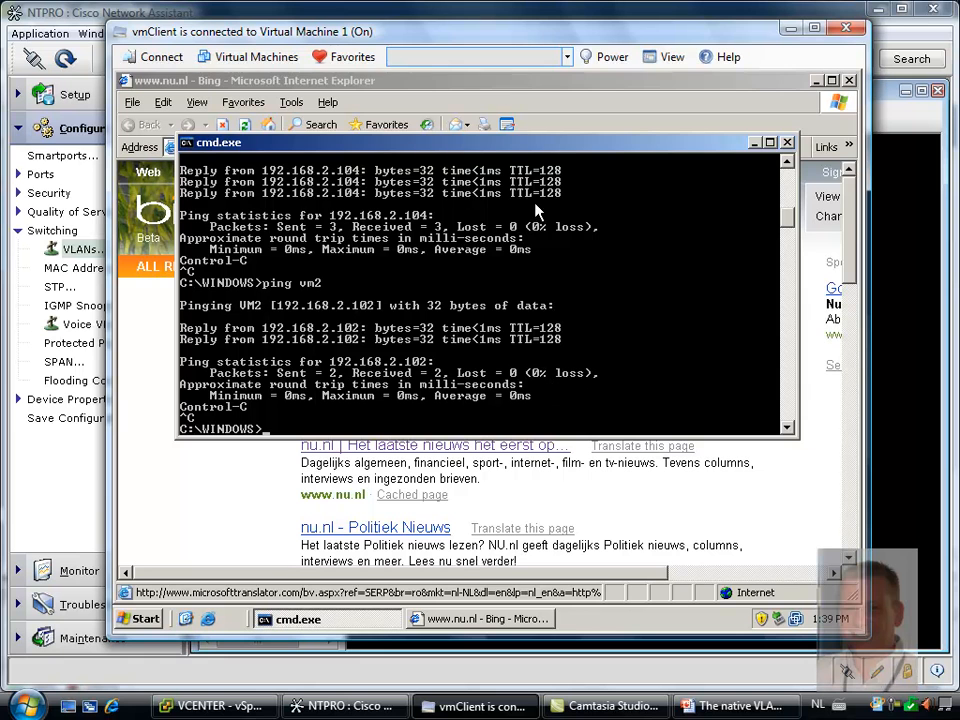
left_click(498, 82)
left_click(463, 148)
type("www.vmware")
key("Down")
key("Return")
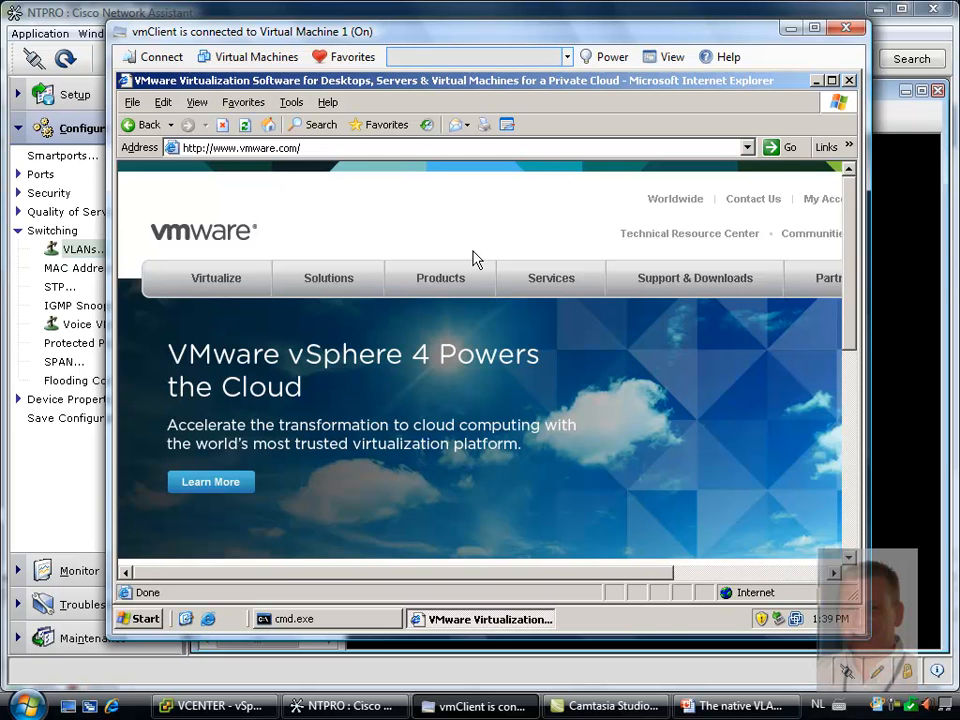
Switch to vSphere Client and review dvPortGroup's VLAN type and VLAN ID in its settings, closing them without changes
left_click(232, 706)
right_click(150, 222)
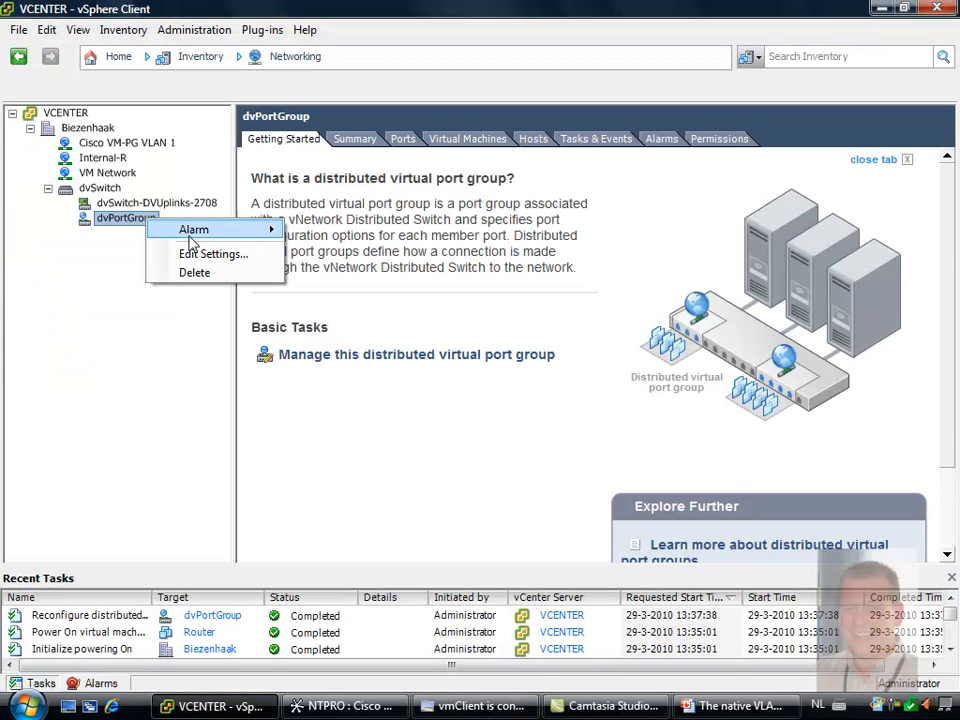
left_click(206, 253)
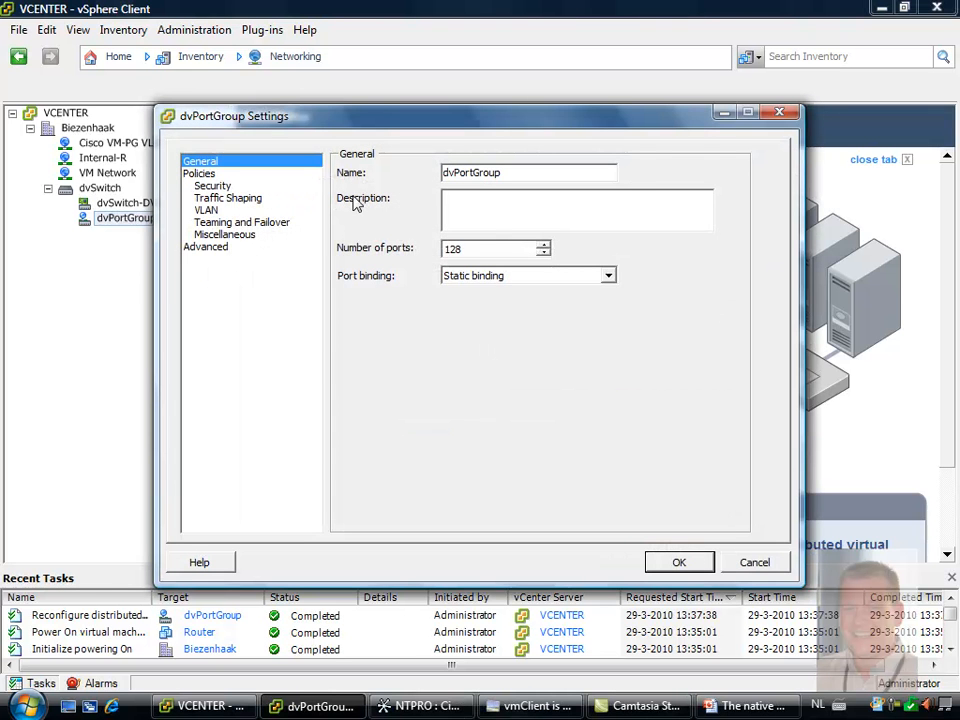
left_click(207, 210)
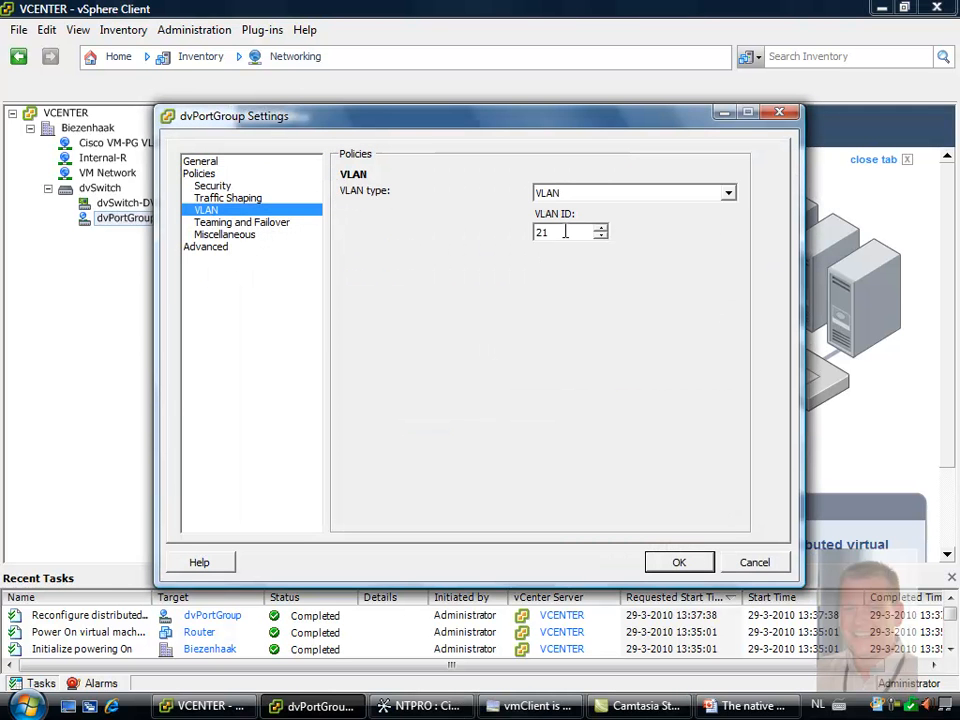
left_click(754, 562)
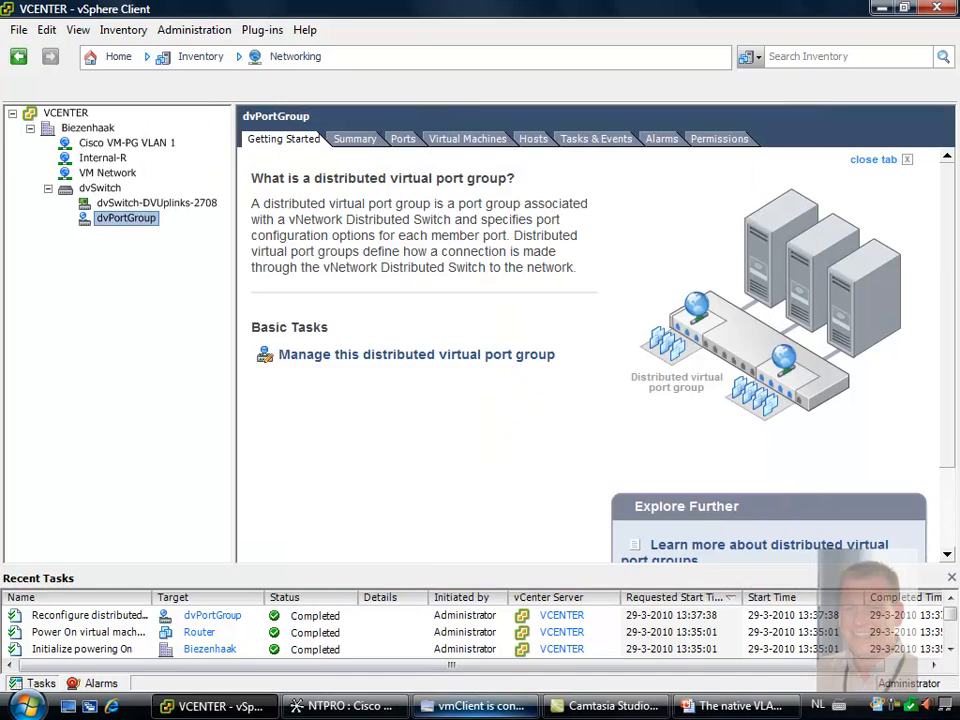
Switch to Cisco Network Assistant and review the VLAN port configuration of trunk ports Gi0/2 and Gi0/3
left_click(352, 706)
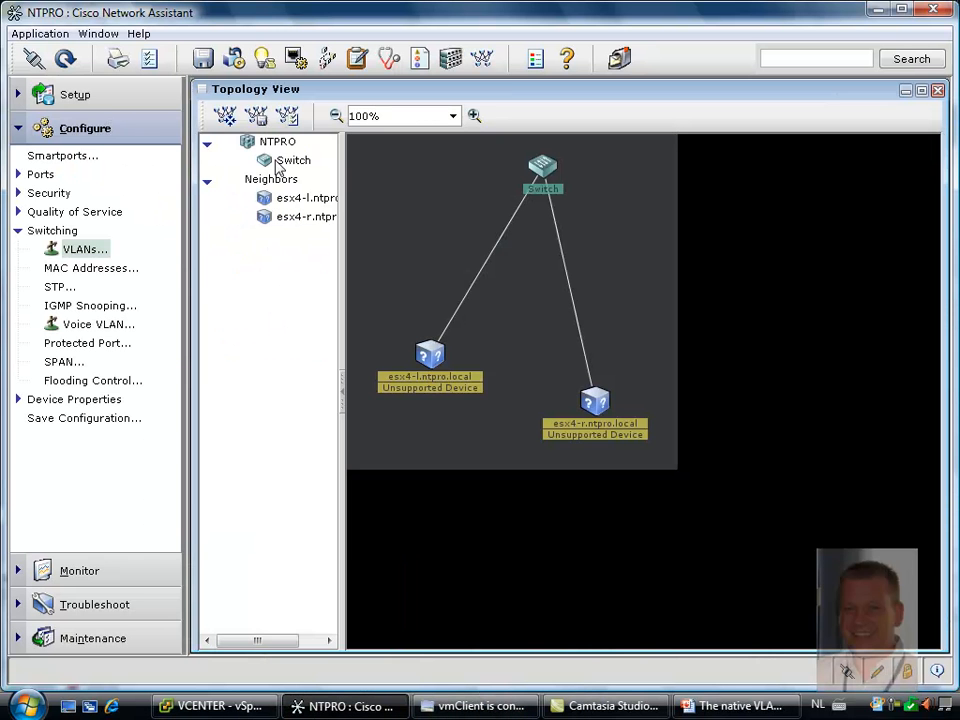
left_click(85, 249)
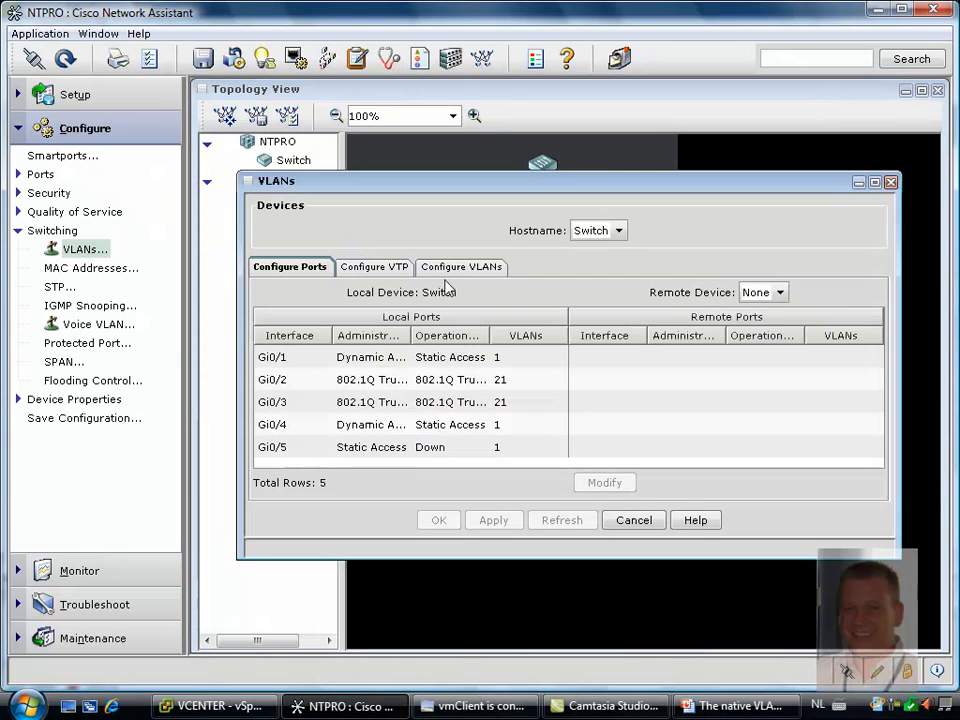
left_click(367, 385)
left_click(363, 401)
left_click(361, 382)
left_click(352, 402)
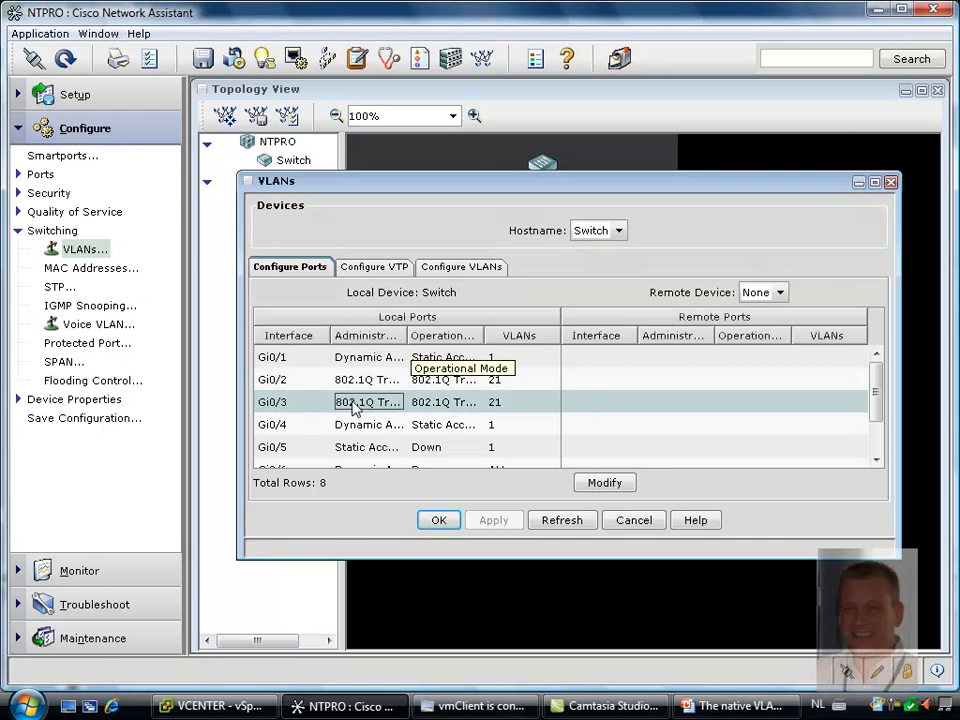
left_click(277, 384)
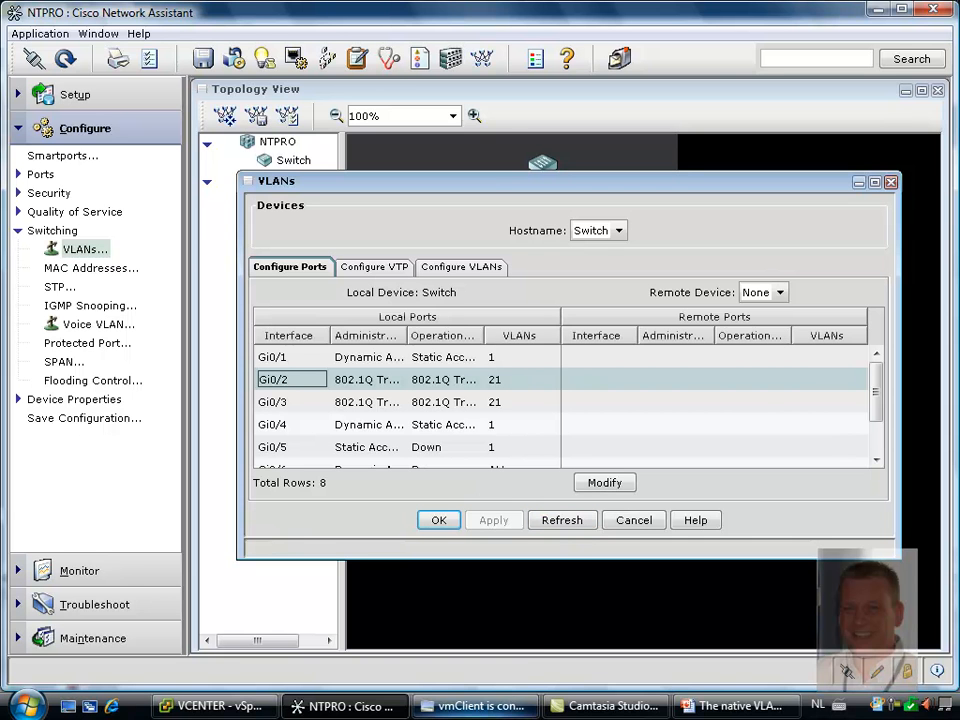
mouse_move(695, 709)
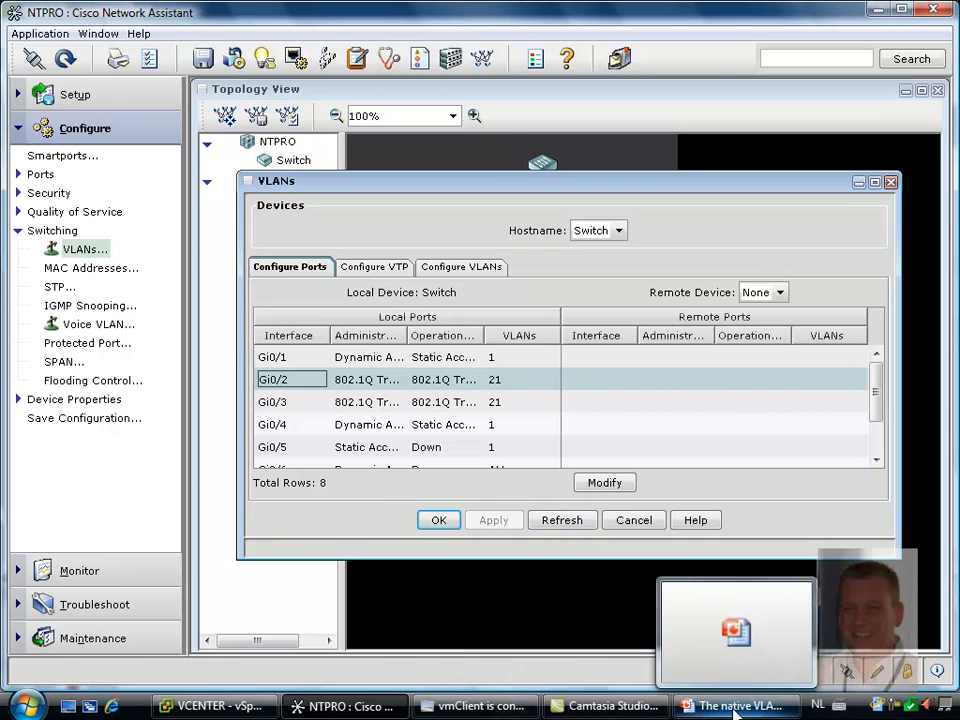
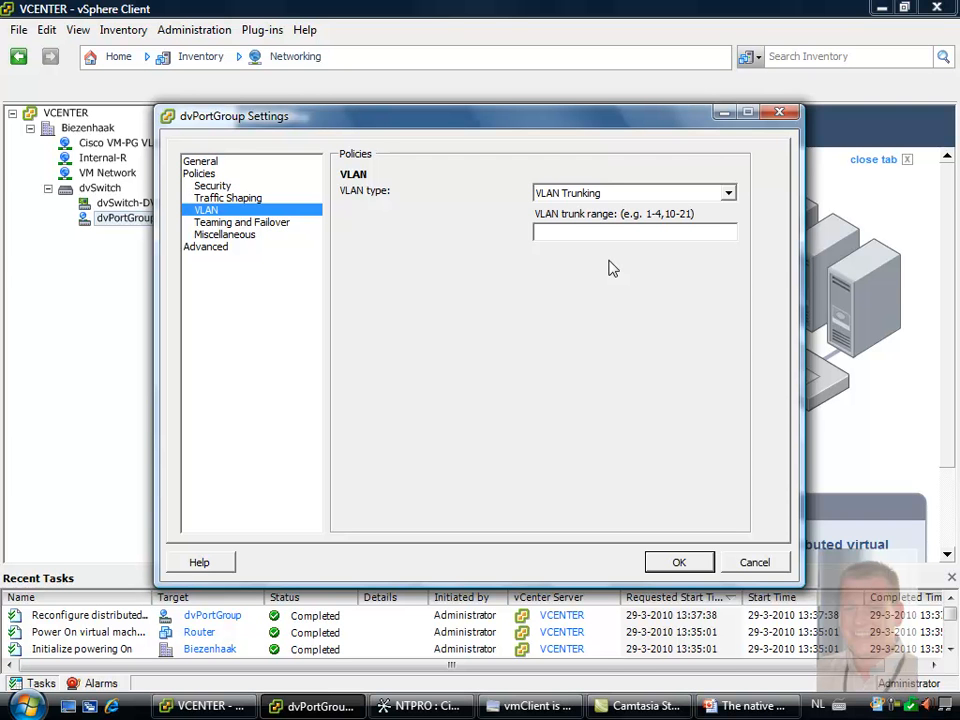
Set the VLAN trunk range of dvPortGroup to 22 and save the port group settings
type("22-22")
left_click(679, 563)
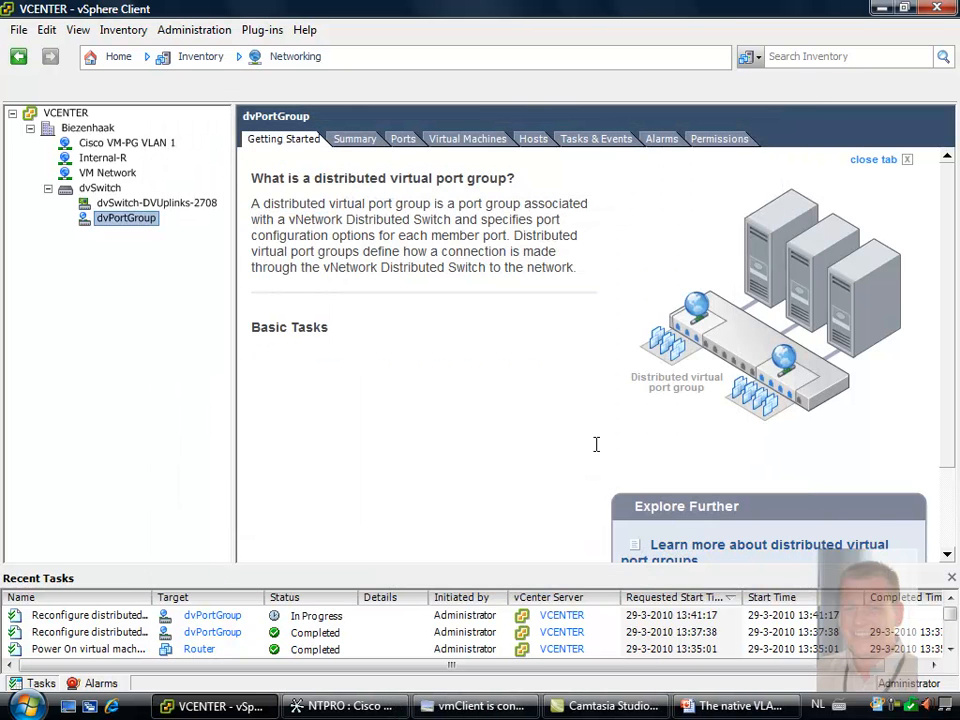
Switch to Cisco Network Assistant and set the trunk-allowed VLANs of ports Gi0/2 and Gi0/3 to 22
left_click(366, 707)
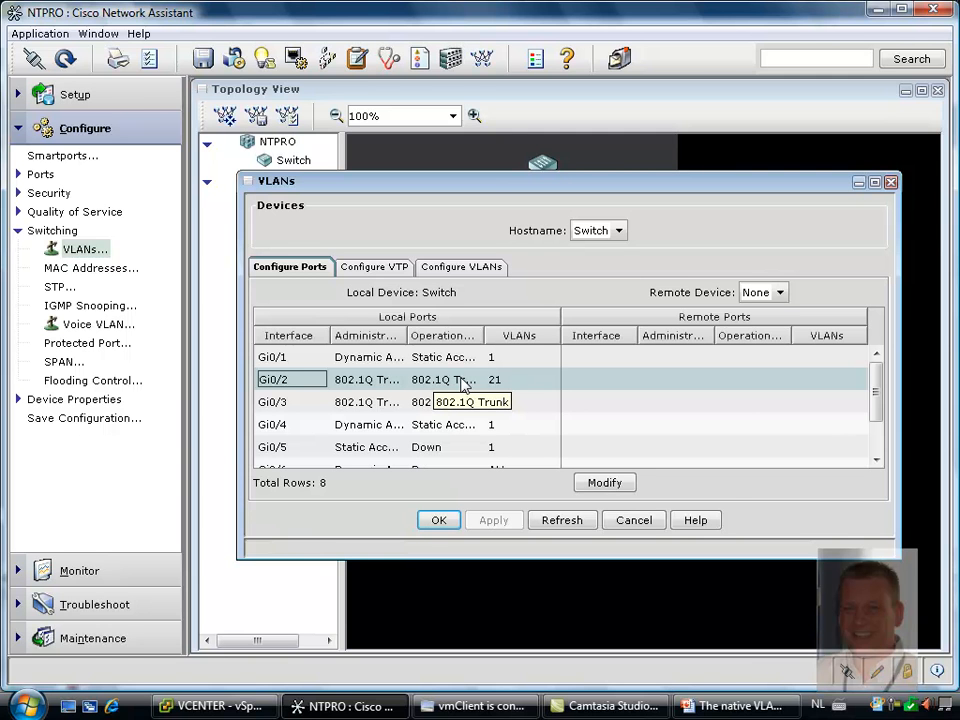
left_click(608, 484)
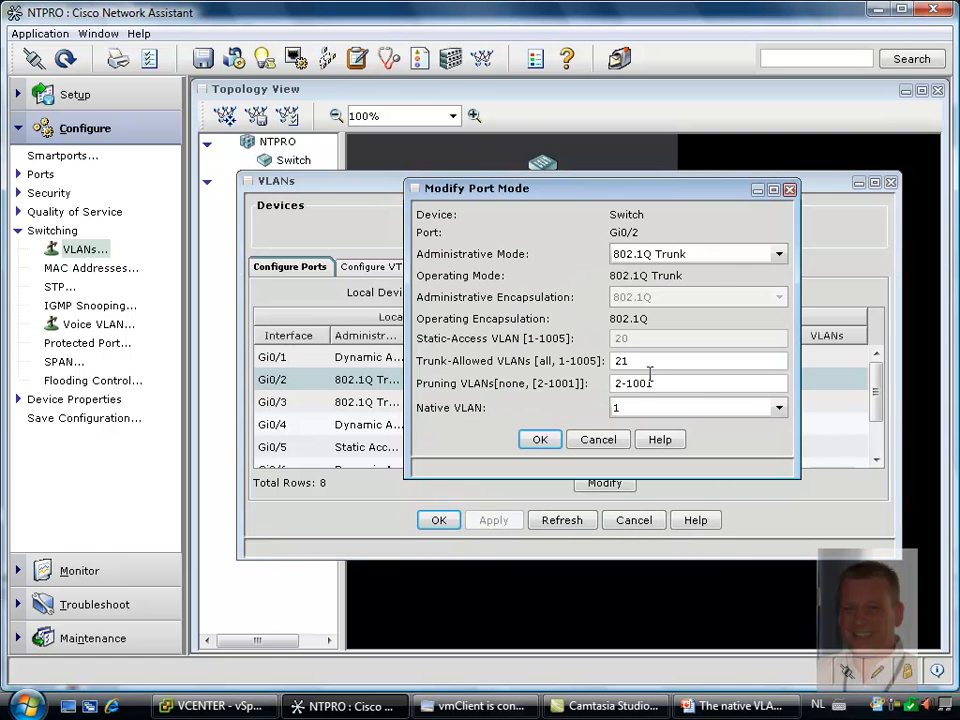
key("BackSpace")
type("2")
left_click(556, 440)
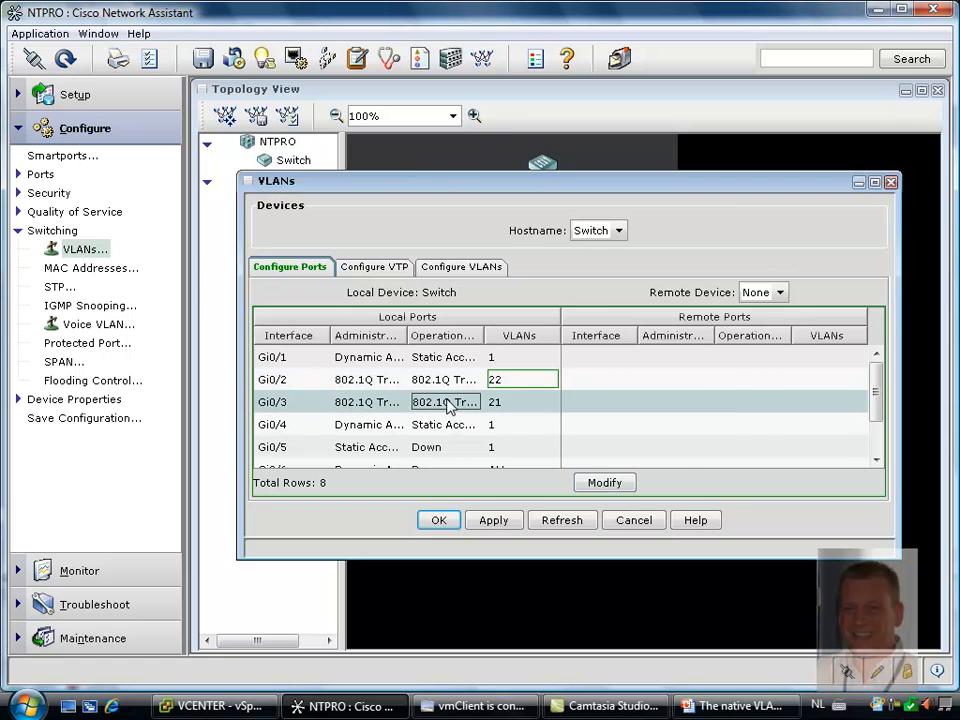
left_click(604, 482)
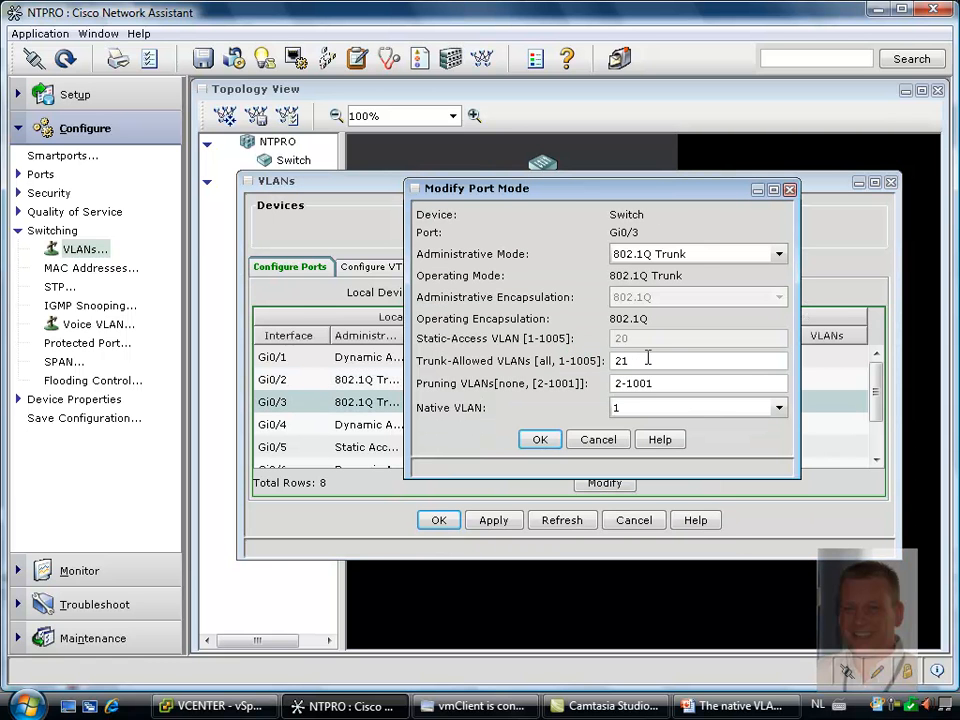
left_click_drag(646, 364, 592, 369)
type("22")
left_click(540, 439)
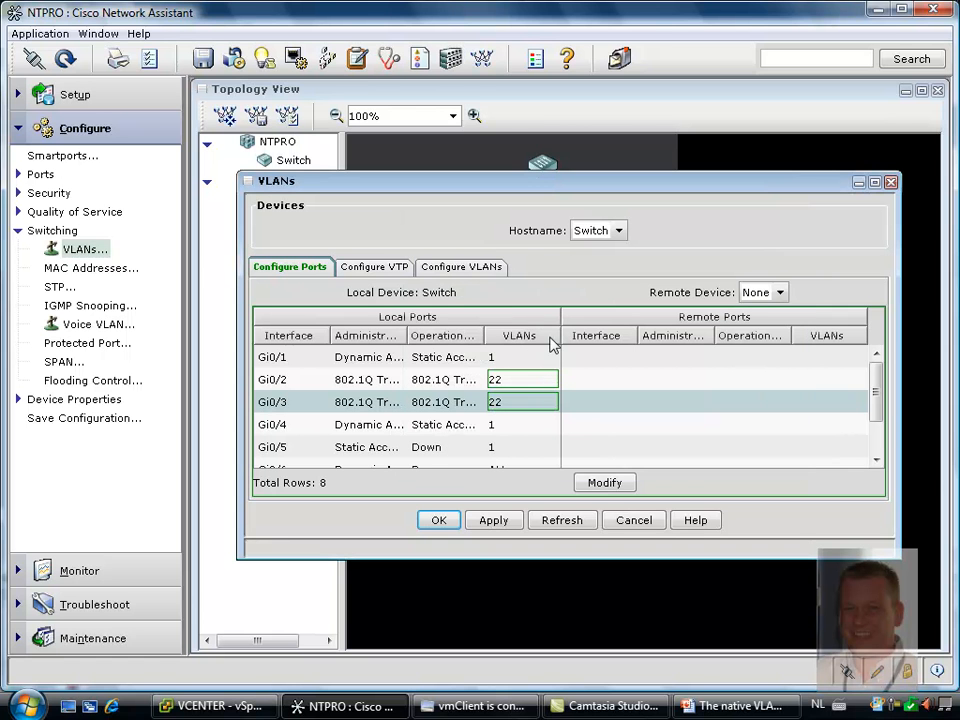
Create VLAN 22 on the switch with its default name and Active status, and apply the VLAN changes
left_click(490, 269)
left_click(476, 487)
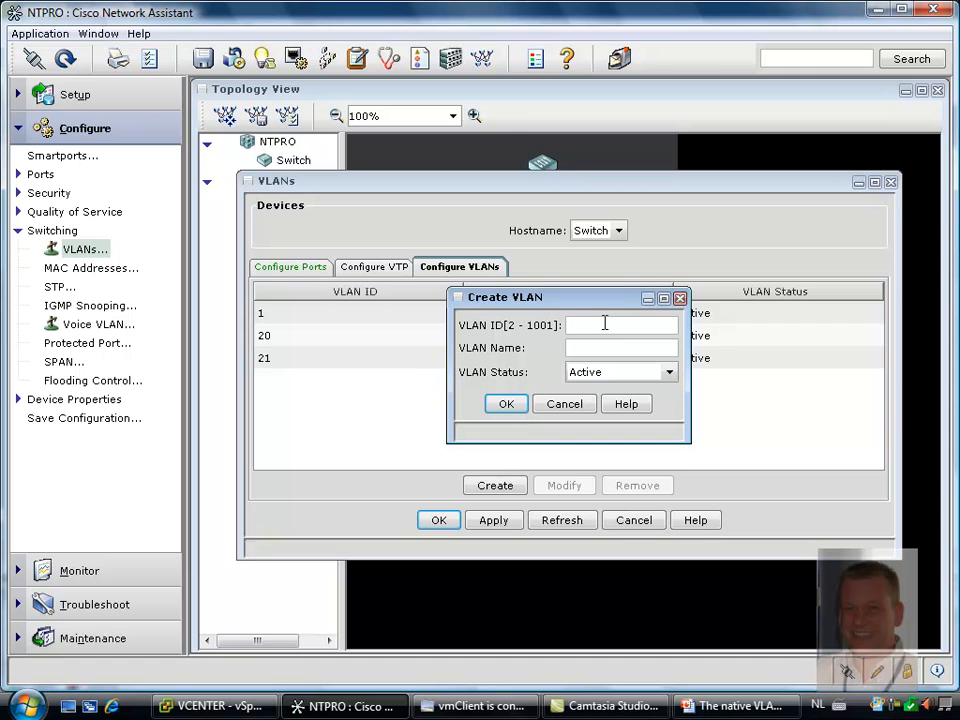
type("22")
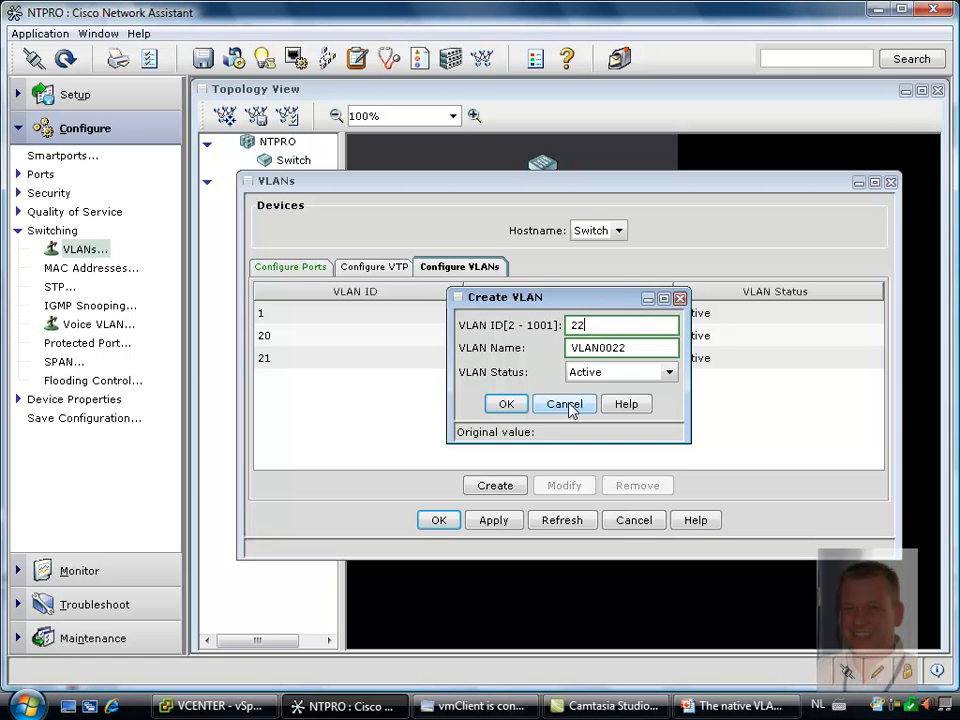
left_click(506, 404)
left_click(494, 521)
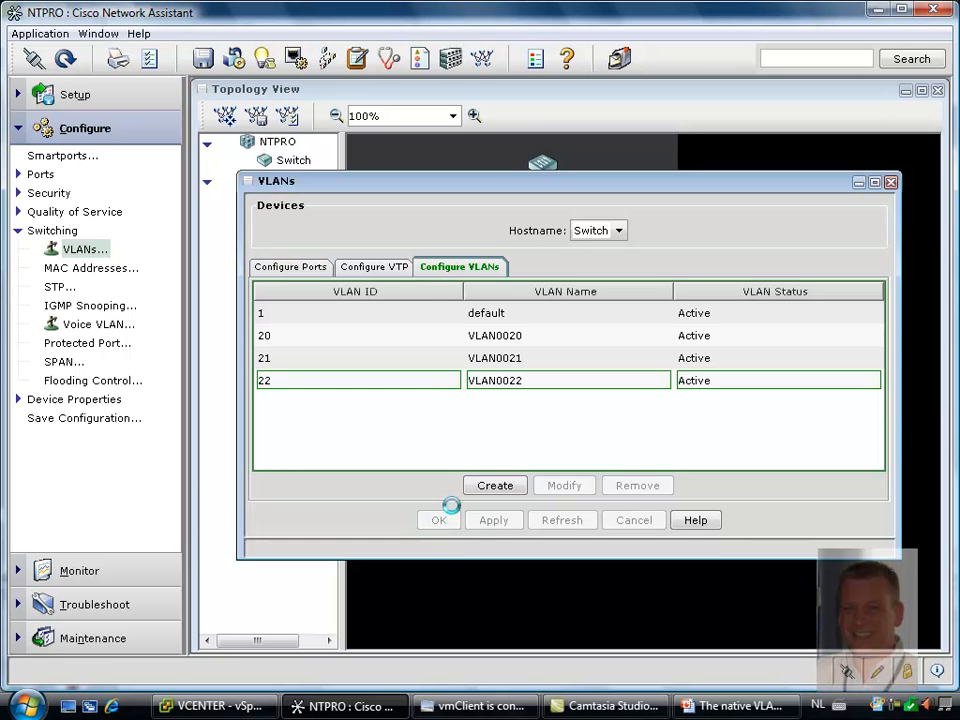
left_click(440, 521)
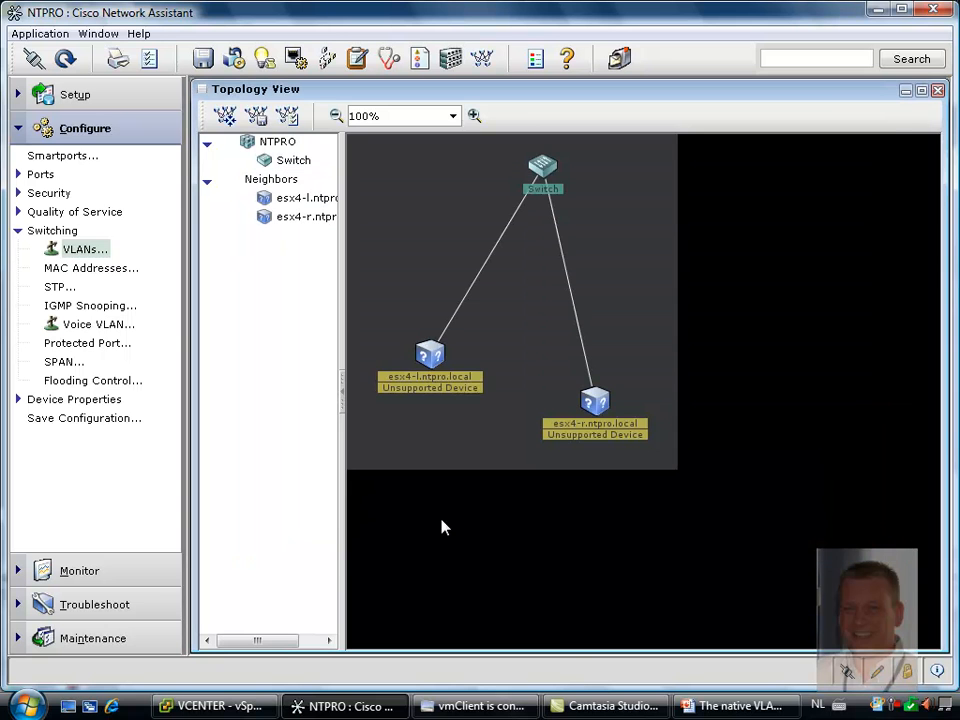
Switch to vmClient, ping vm2 again from the virtual machine's command prompt, and close the browser and command prompt
left_click(508, 712)
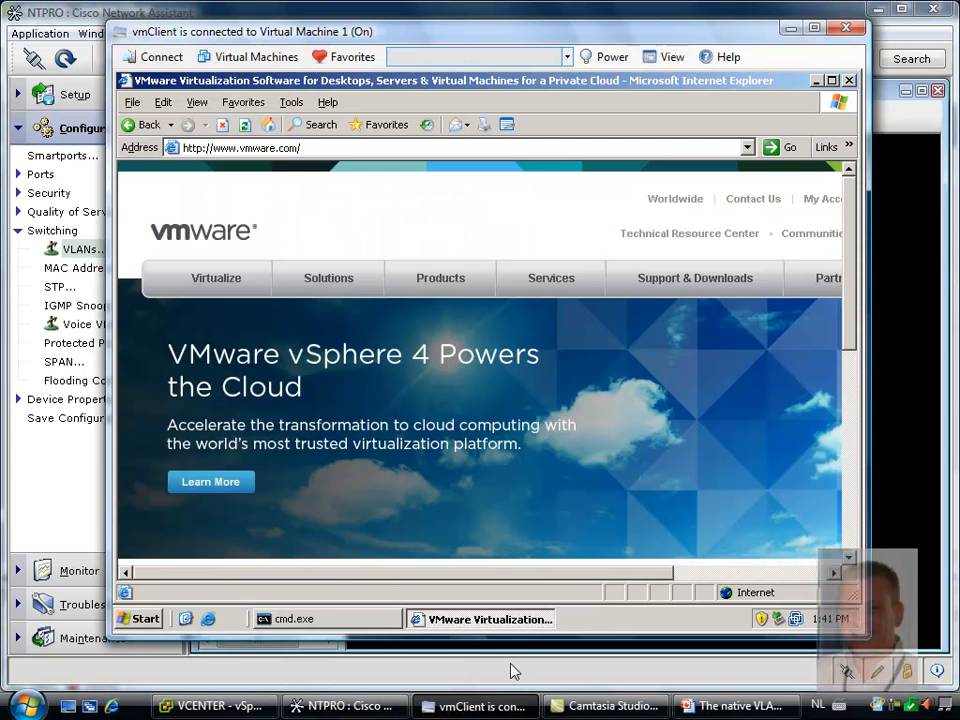
left_click(370, 628)
key("Up")
key("Return")
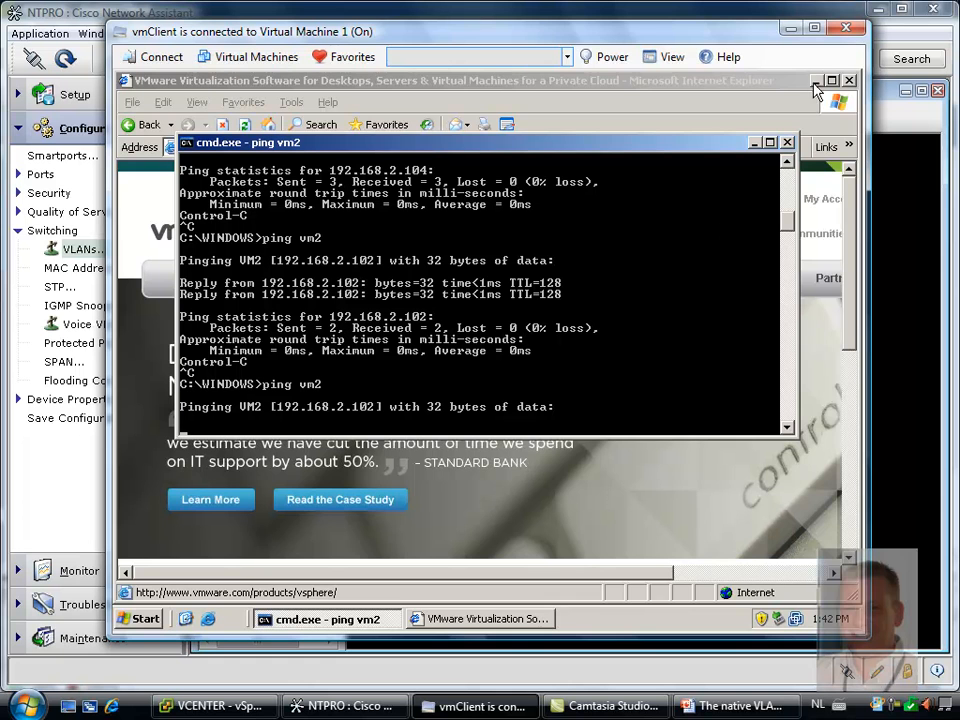
left_click(851, 82)
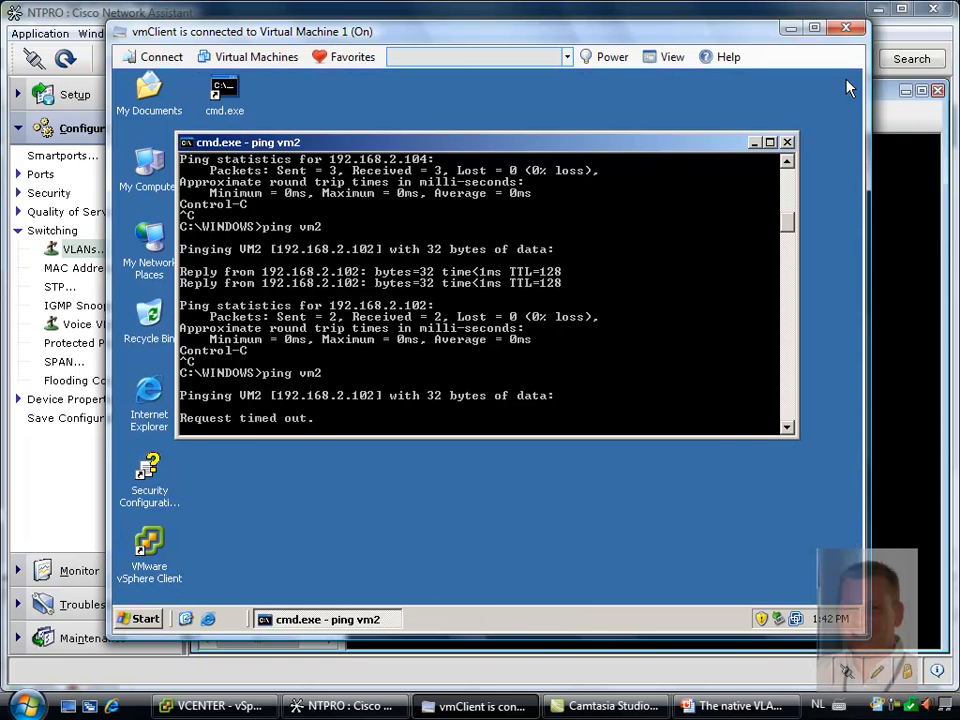
left_click(787, 142)
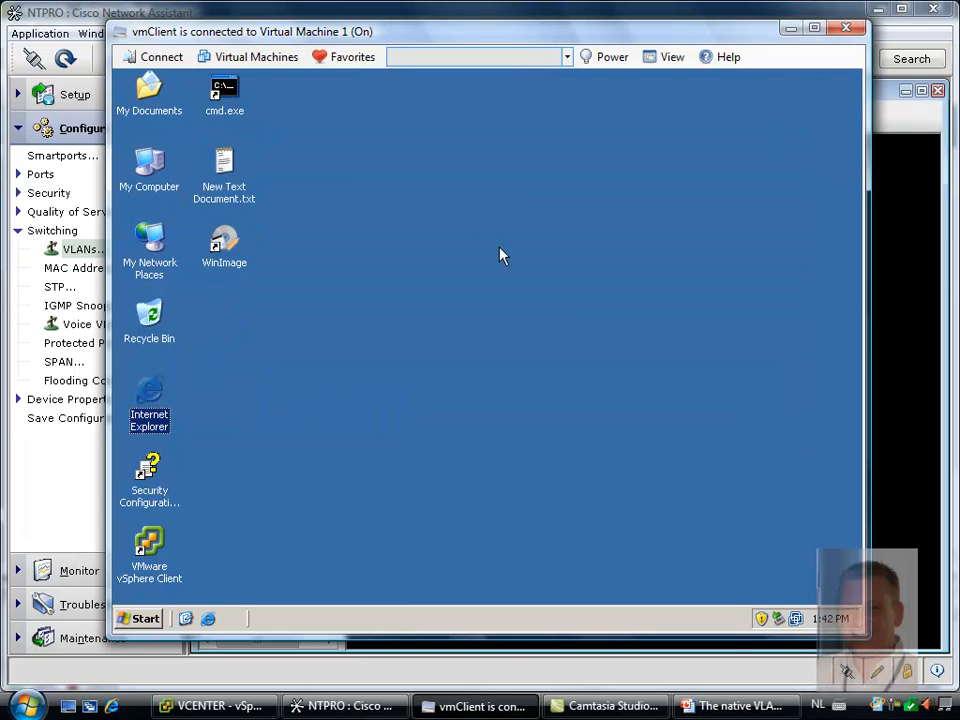
Switch to vSphere Client and review the adapter type and network connection of Virtual Machine 1's Network adapter 1
left_click(215, 706)
left_click(120, 57)
left_click(244, 140)
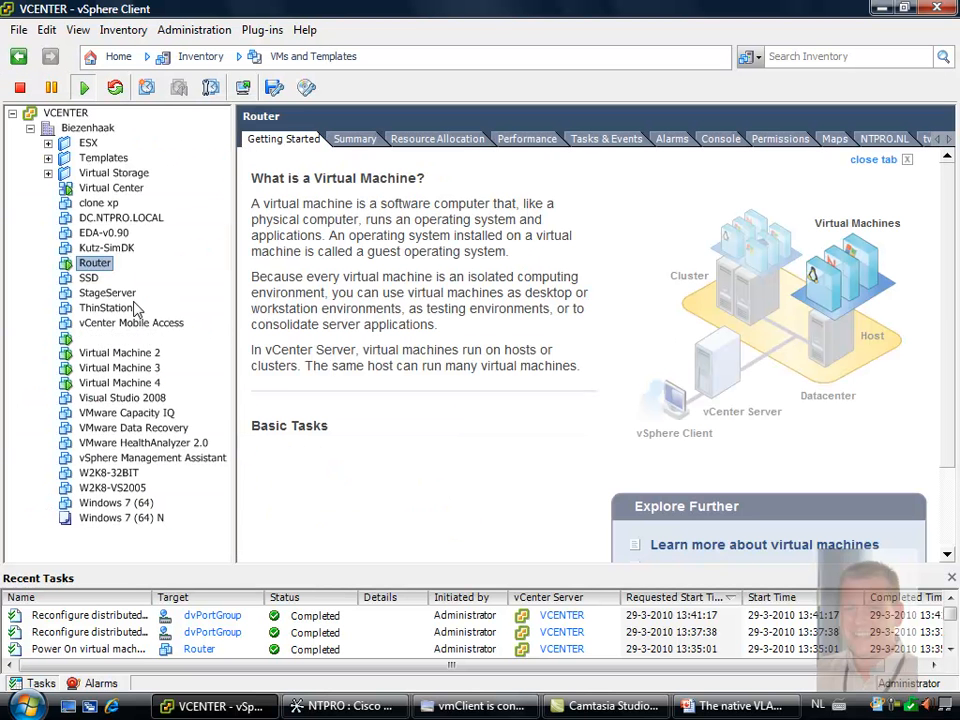
left_click(115, 340)
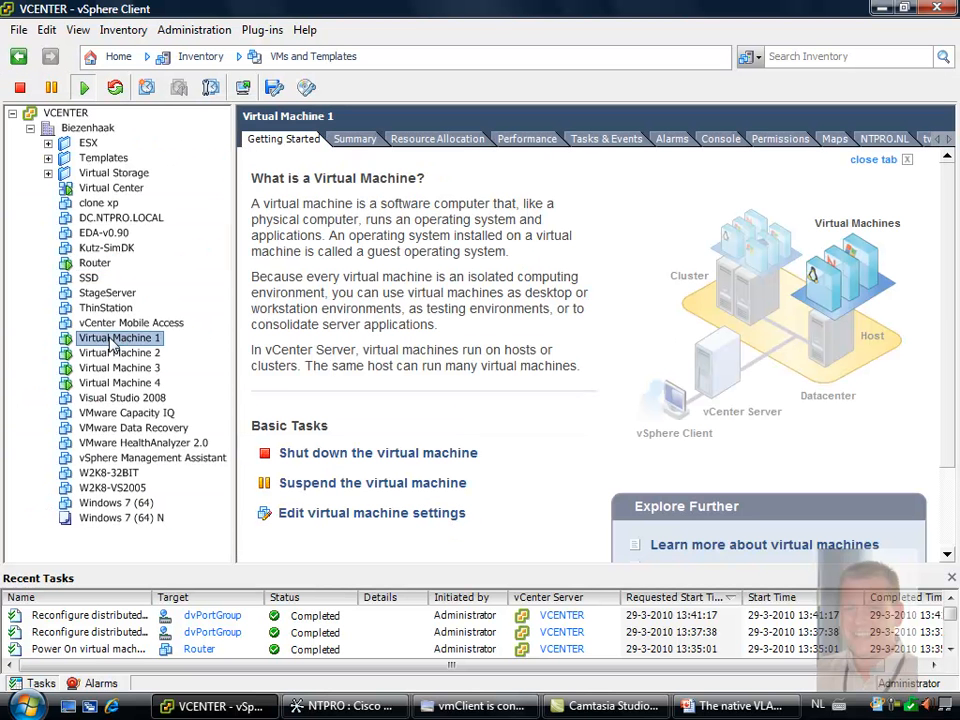
right_click(110, 339)
left_click(180, 429)
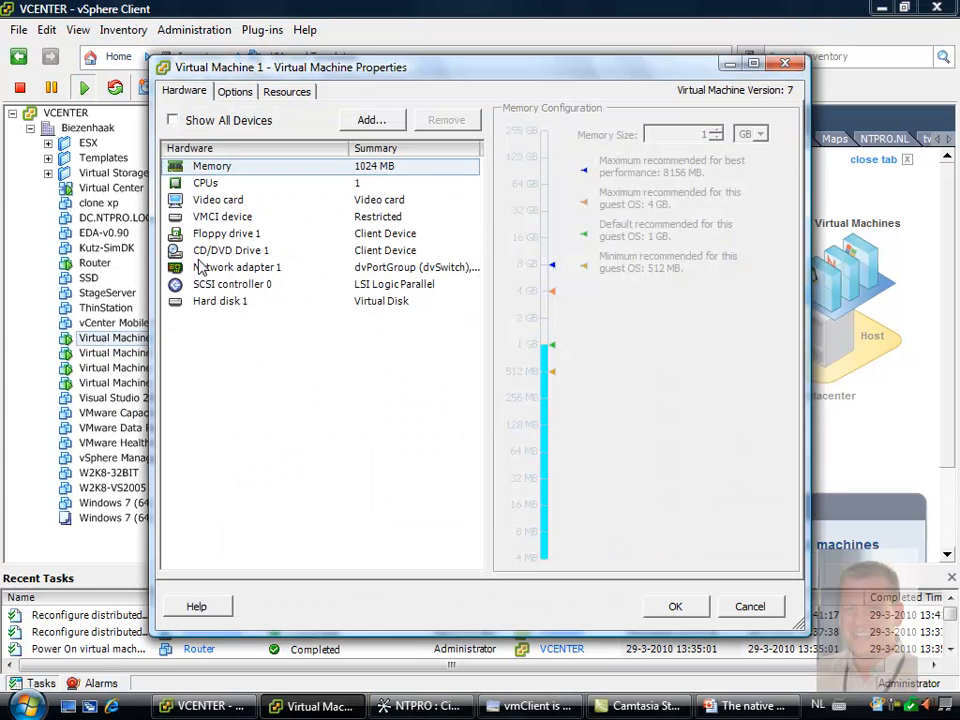
left_click(200, 267)
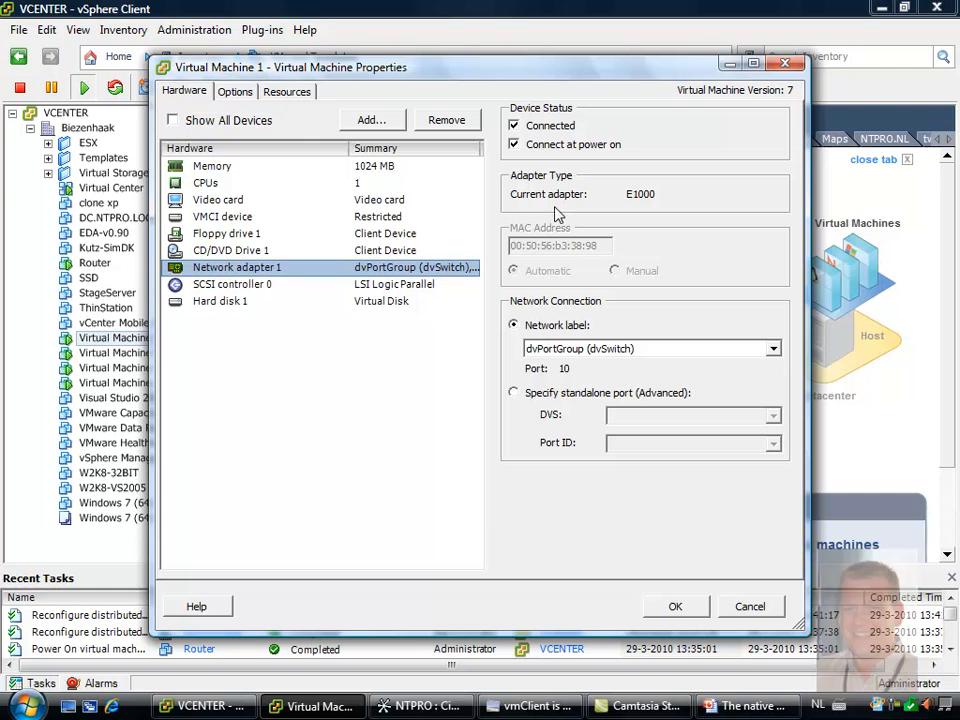
left_click(673, 606)
Return to vmClient and open the properties of the Intel PRO/1000 MT network adapter from the virtual machine's Device Manager
left_click(505, 708)
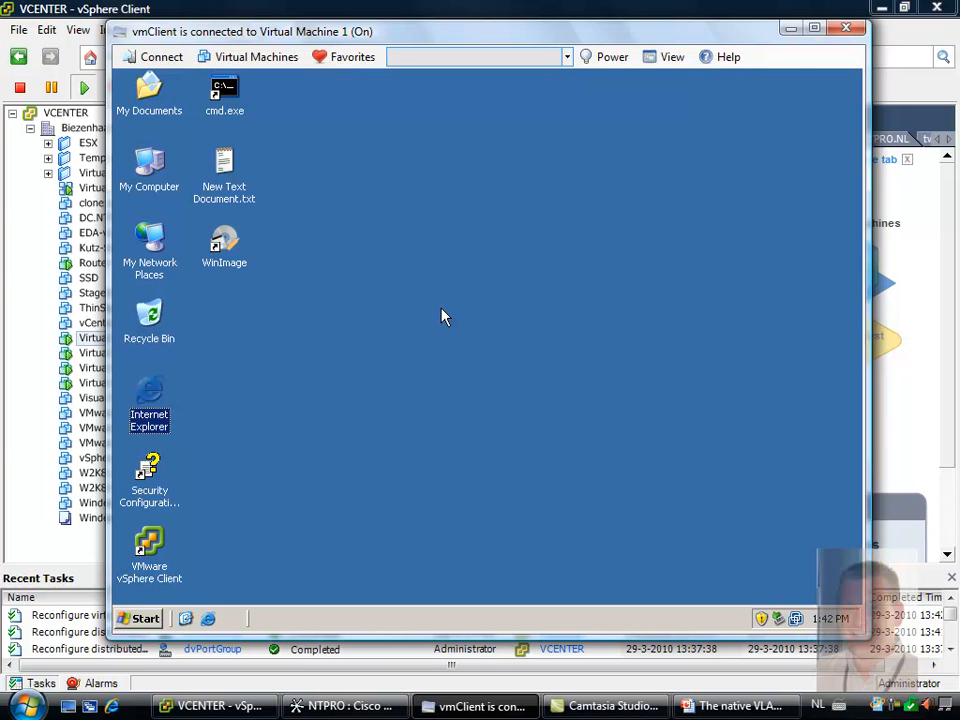
right_click(155, 170)
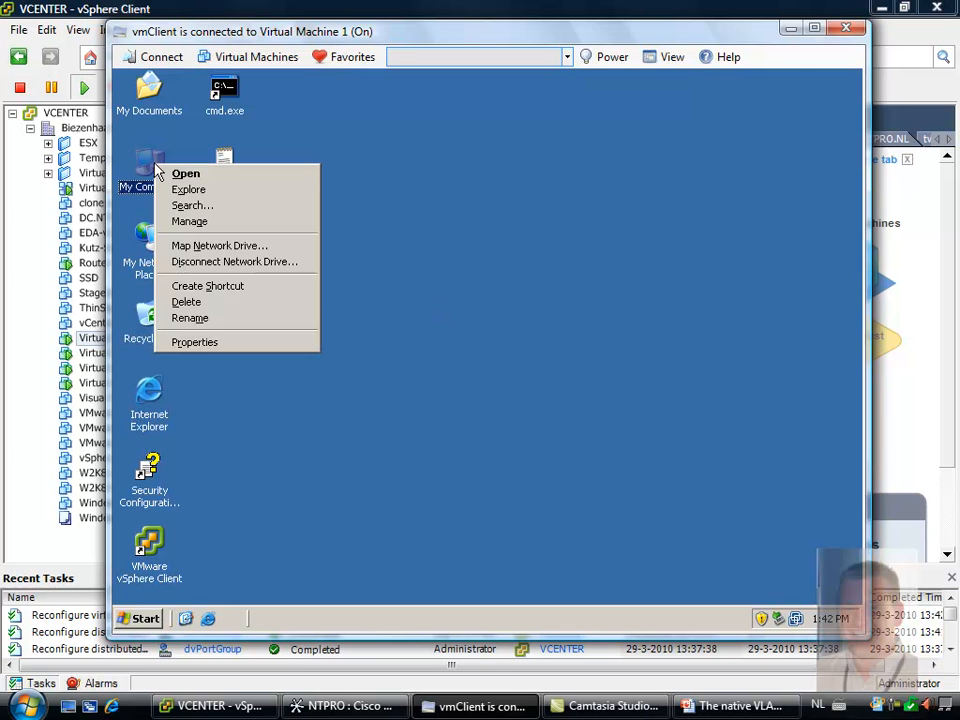
left_click(213, 344)
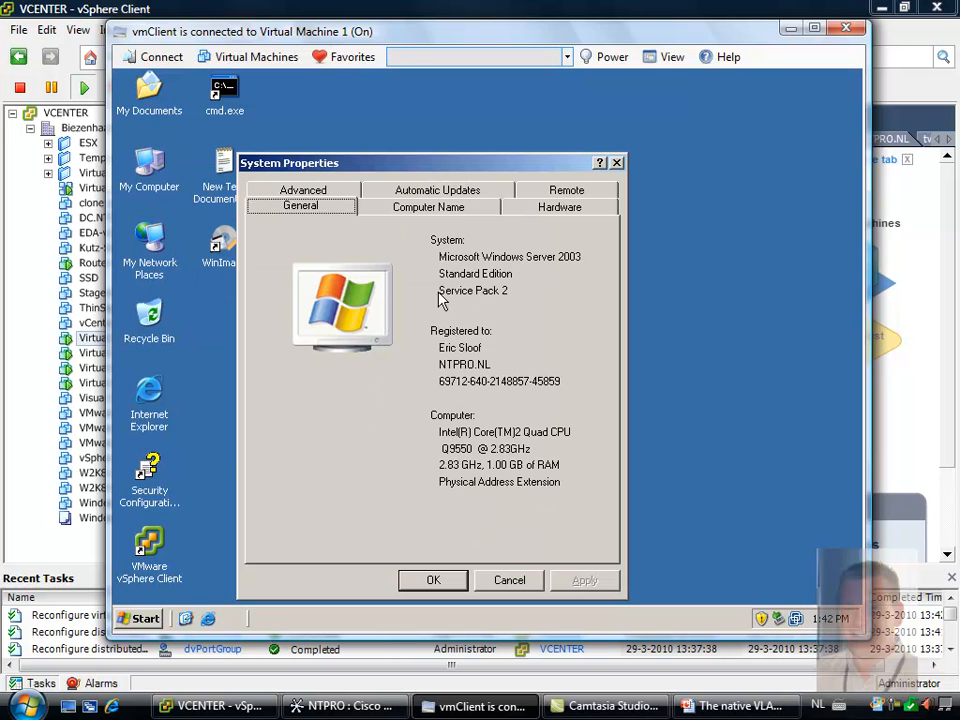
left_click(535, 210)
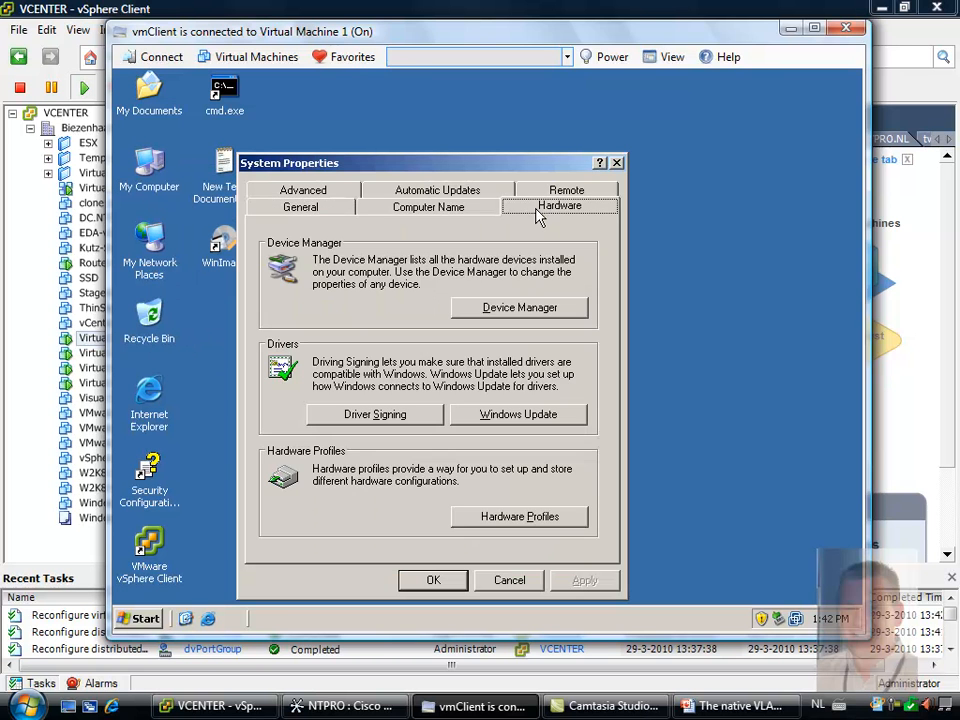
left_click(519, 308)
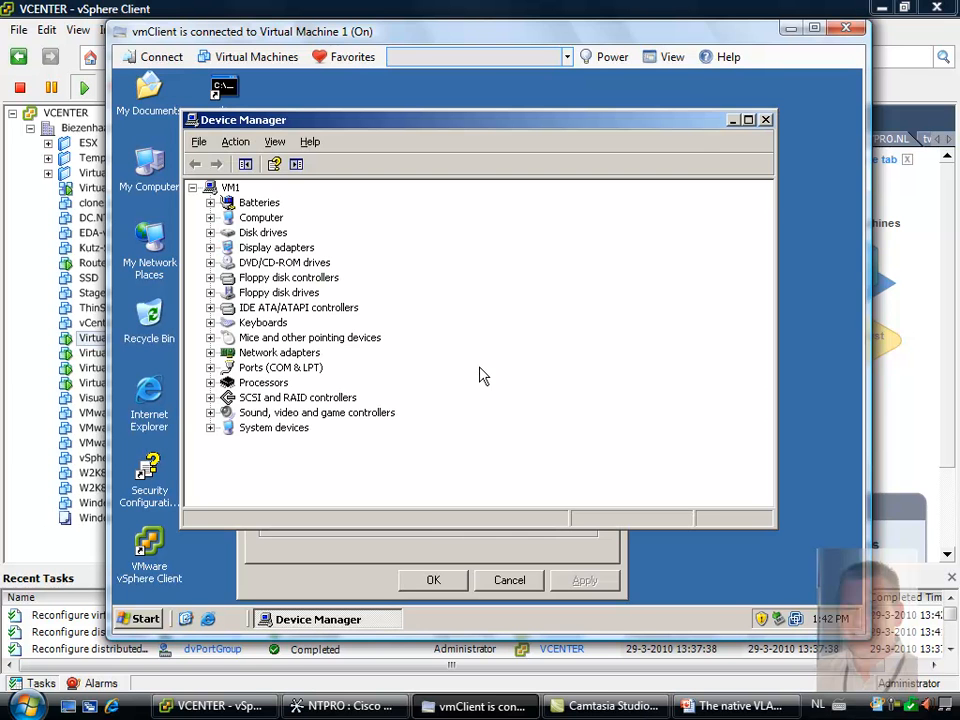
left_click(210, 353)
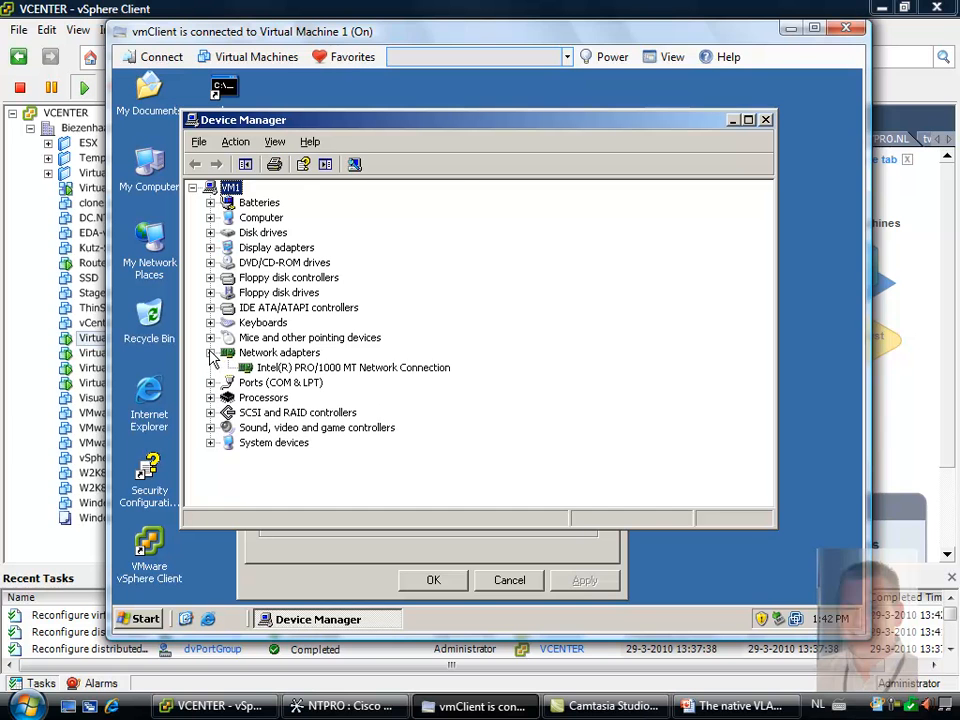
left_click(287, 368)
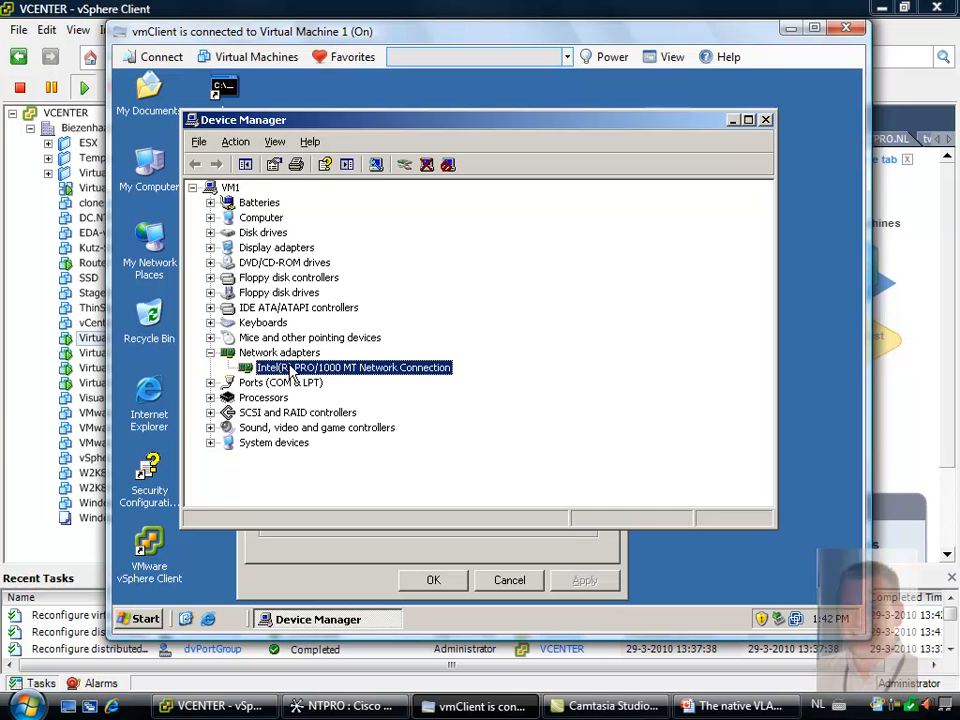
right_click(291, 370)
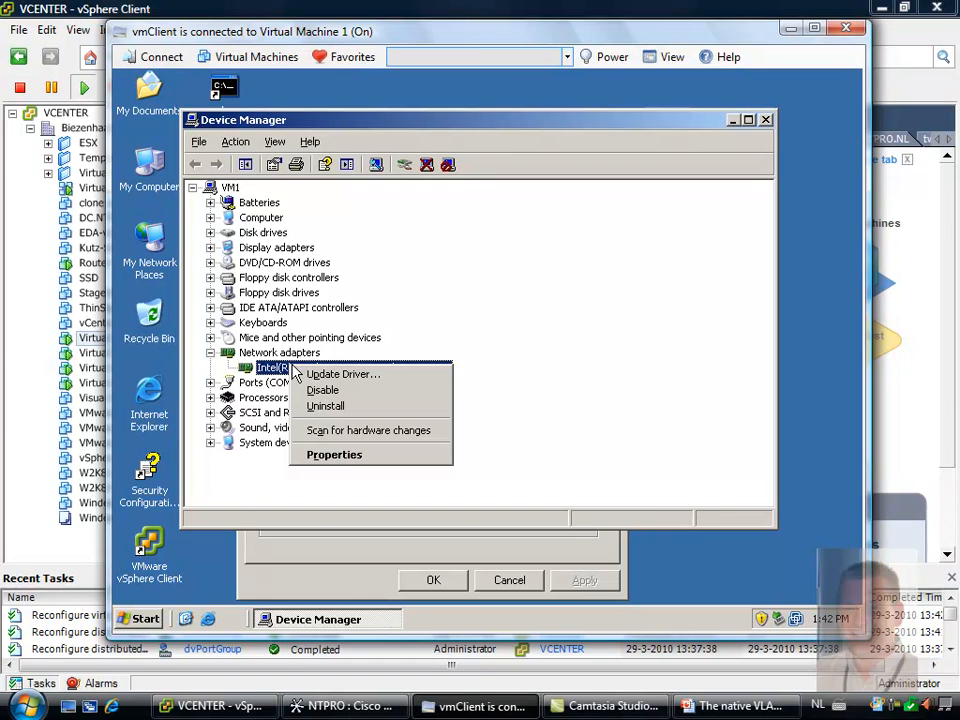
left_click(340, 454)
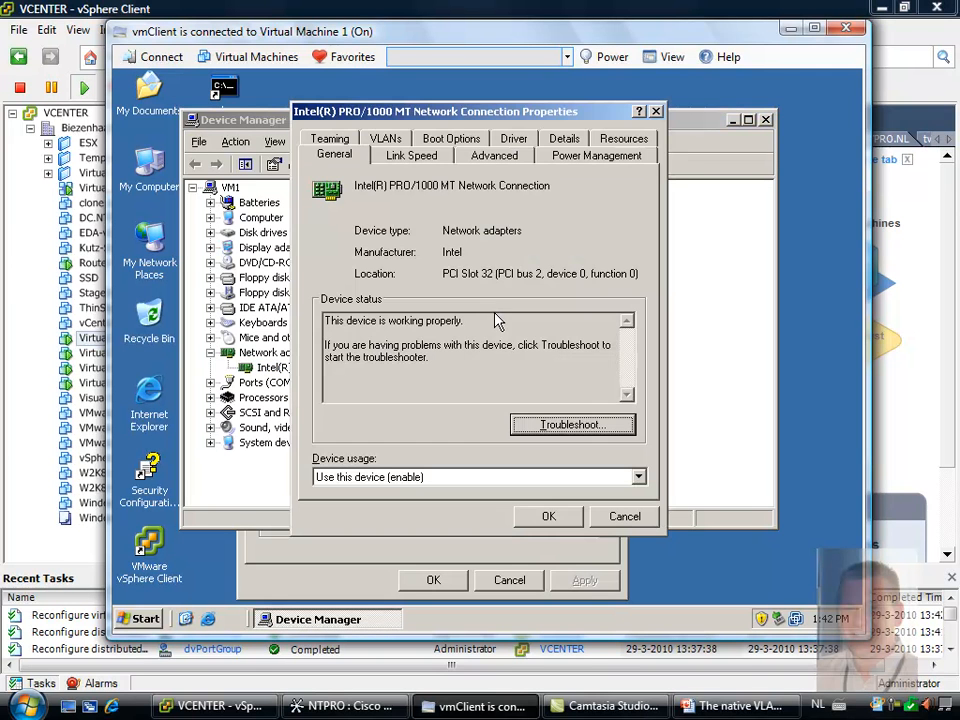
Add a VLAN with ID 22 and name VLAN22 to the Intel adapter and close its properties
left_click(401, 145)
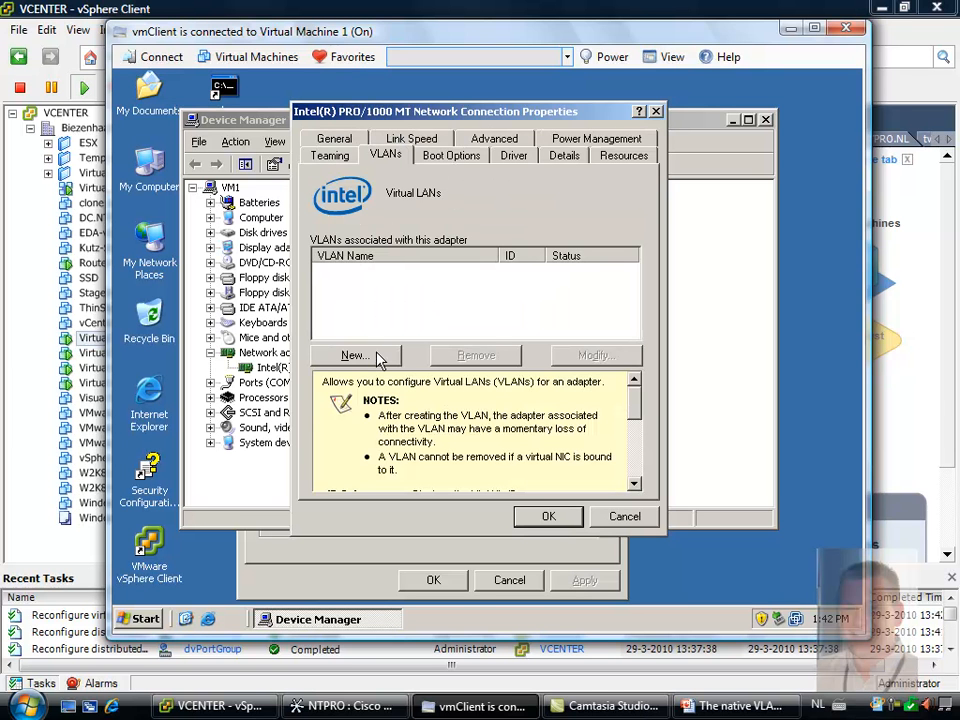
left_click(376, 357)
type("22")
key("Tab")
type("VLAN22")
left_click(480, 470)
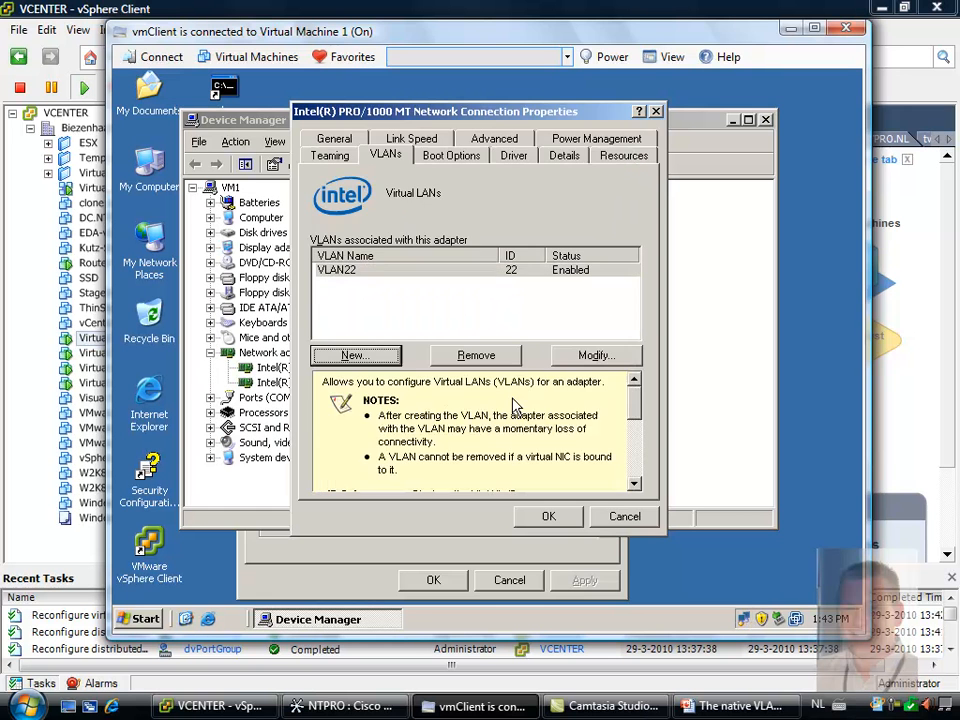
left_click(547, 516)
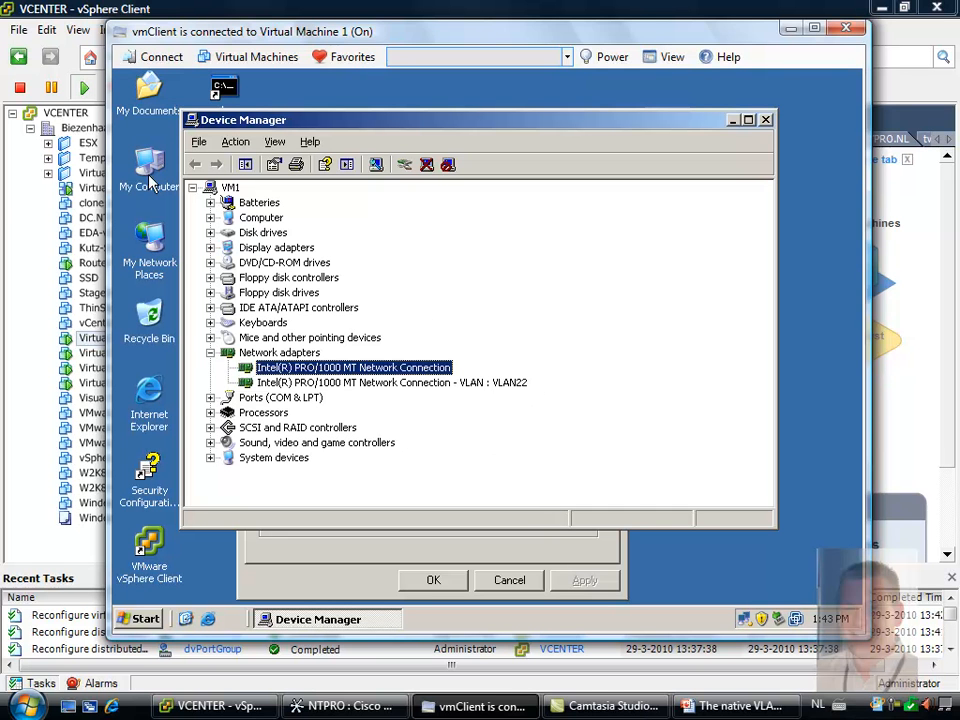
Open the virtual machine's network connections and review the items used by Local Area Connection, leaving them unchanged
right_click(150, 252)
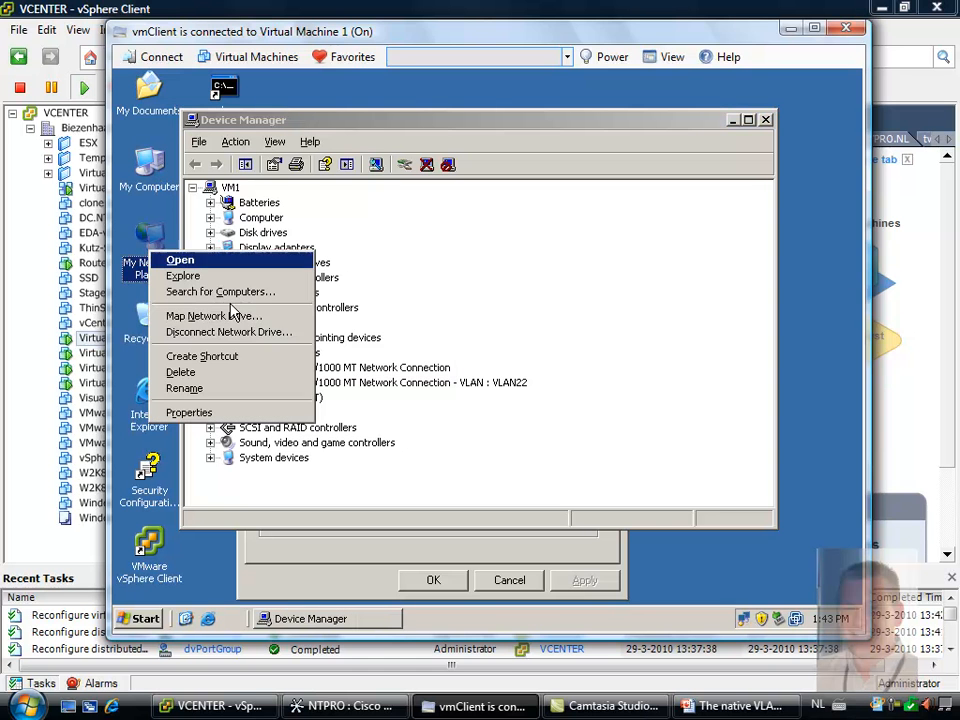
left_click(243, 413)
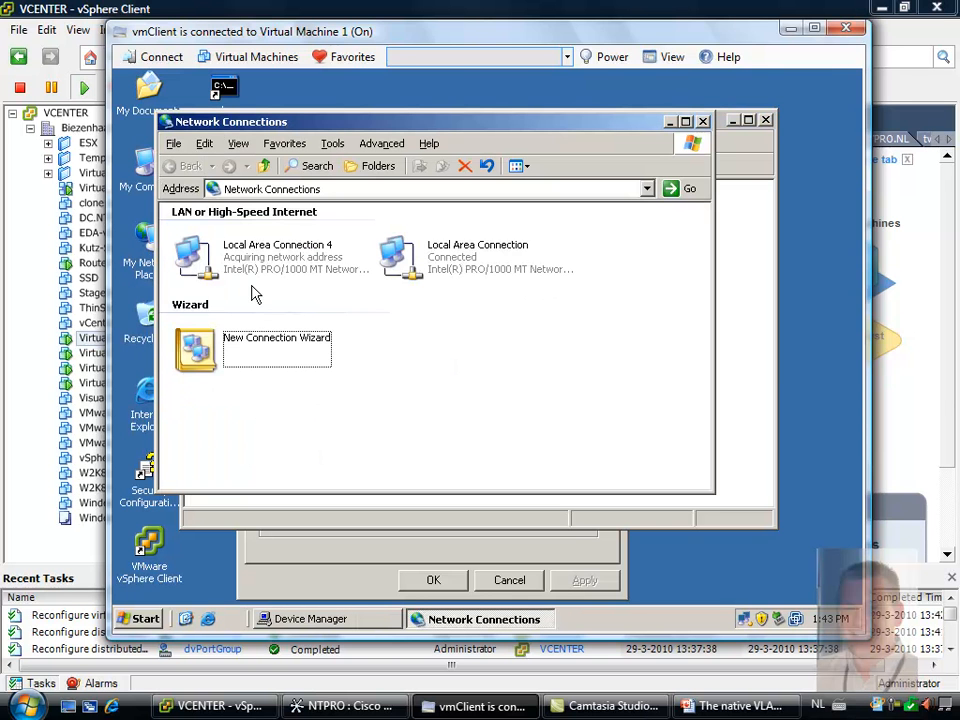
right_click(408, 258)
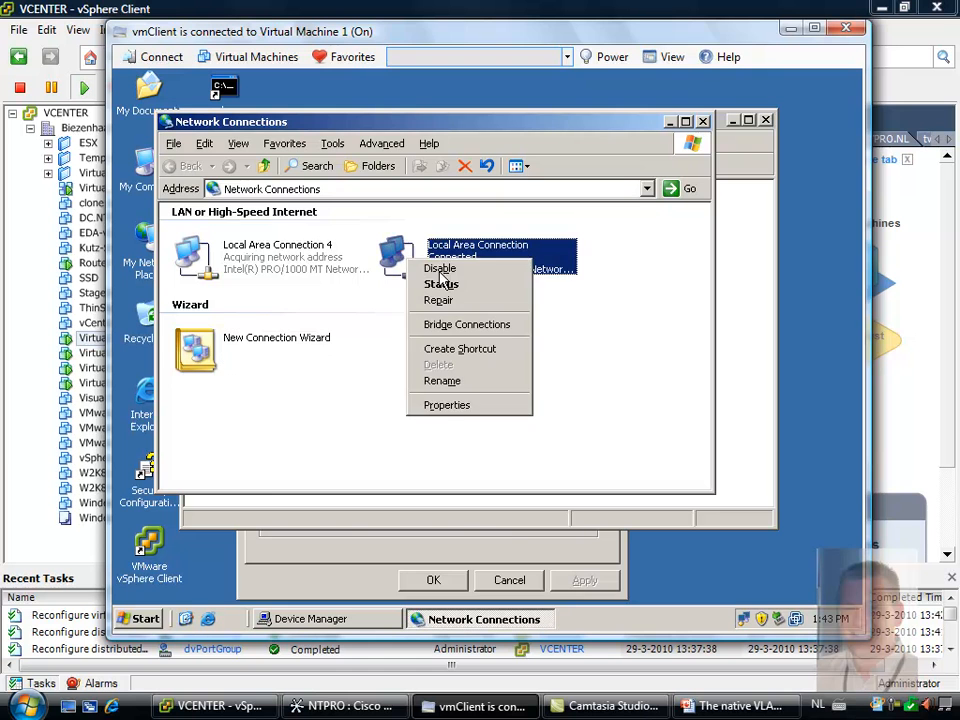
left_click(455, 408)
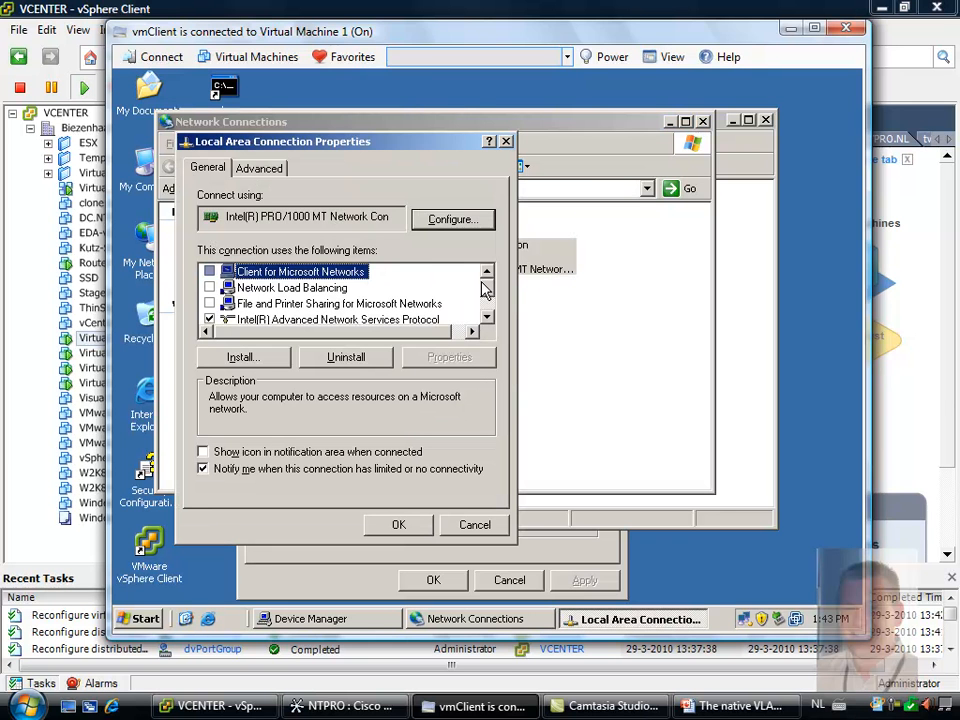
mouse_move(487, 295)
left_mouse_down()
mouse_move(486, 311)
mouse_move(489, 281)
left_mouse_up()
left_click(474, 525)
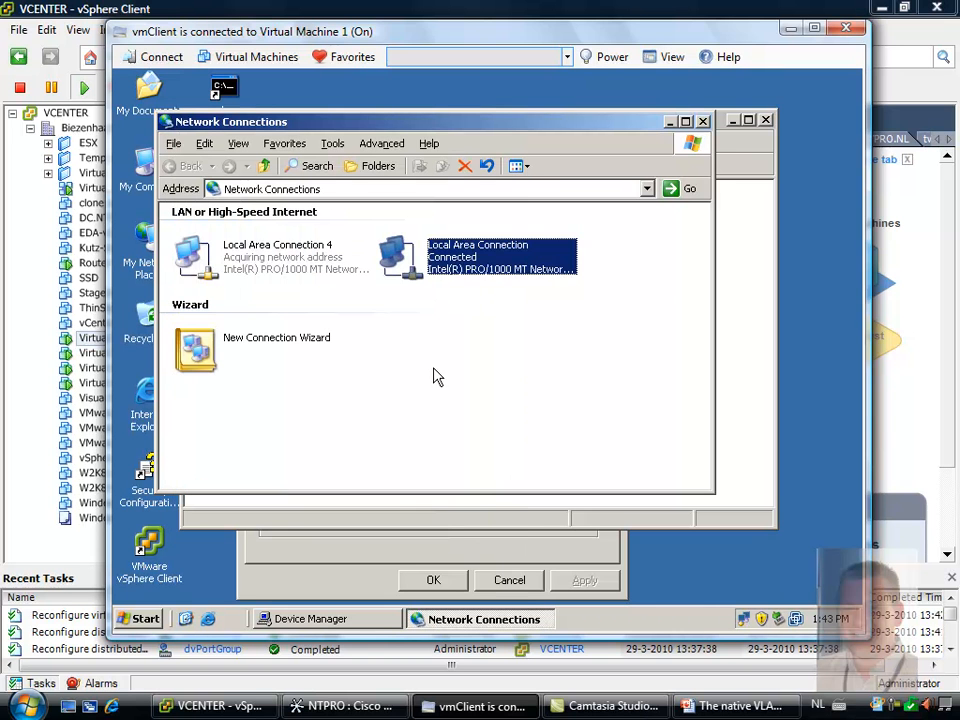
Open the Internet Protocol (TCP/IP) properties of Local Area Connection 4 on Virtual Machine 1
left_click(196, 262)
right_click(197, 262)
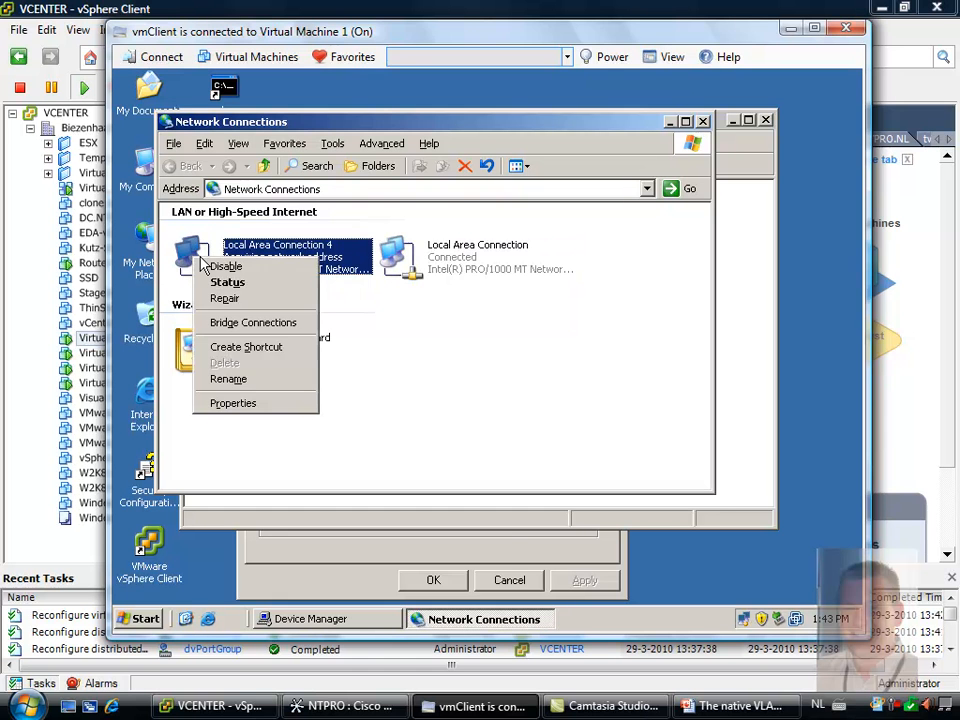
left_click(246, 405)
scroll(505, 320, "down", 1)
scroll(505, 320, "down", 1)
left_click(350, 325)
left_click(485, 380)
Assign the connection the static IP address 192.168.2.105 with subnet mask 255.255.255.0 and close its properties
left_click(360, 330)
left_click(450, 350)
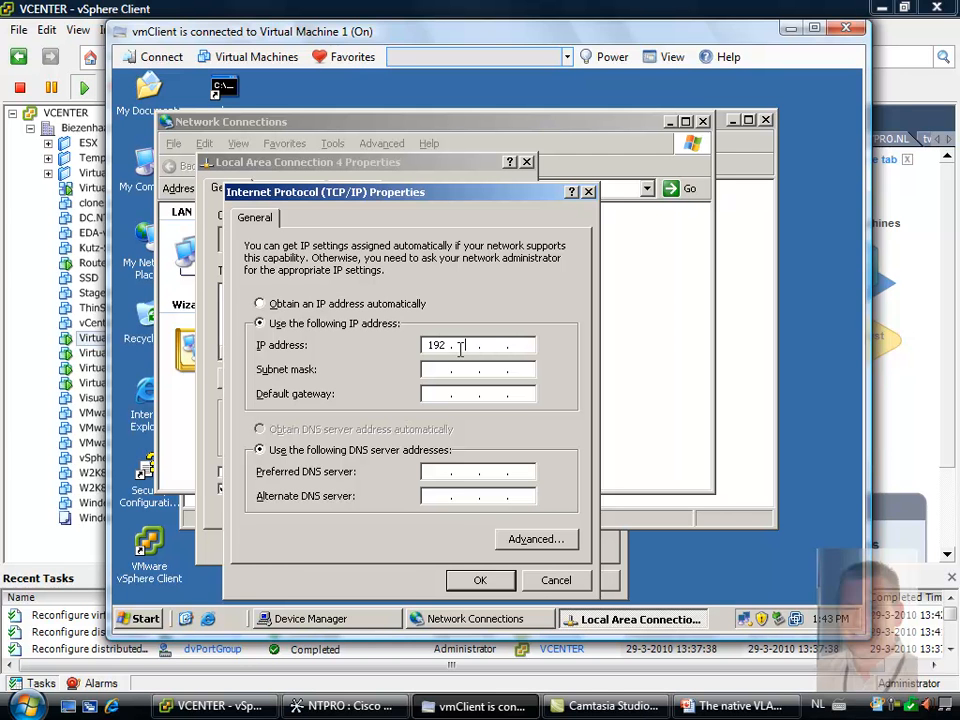
type("192.168.2.105")
left_click(450, 368)
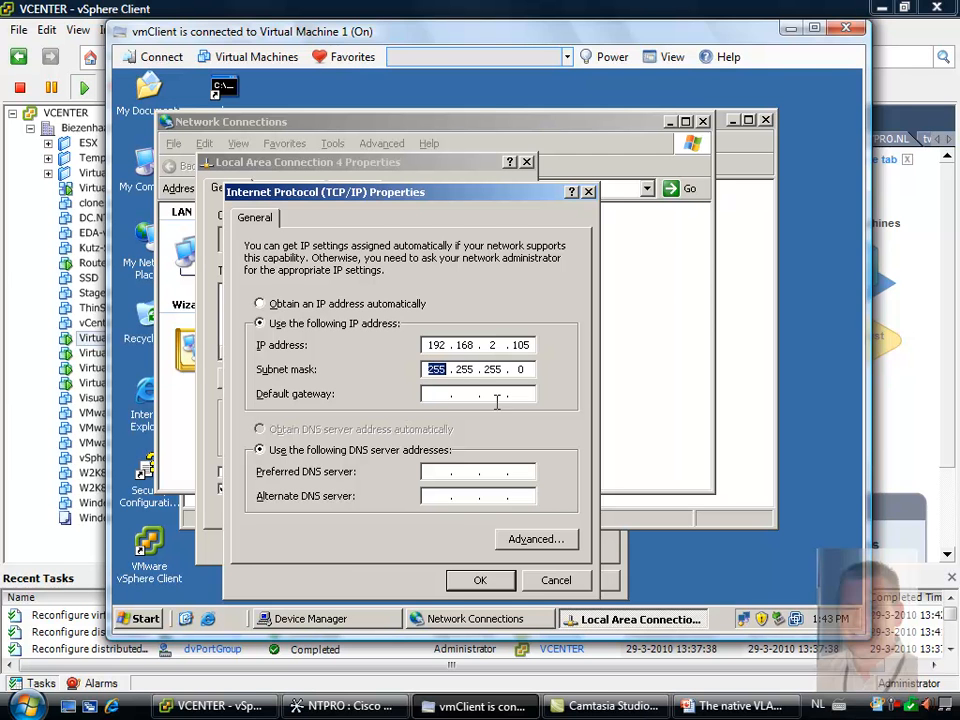
left_click(480, 580)
left_click(422, 548)
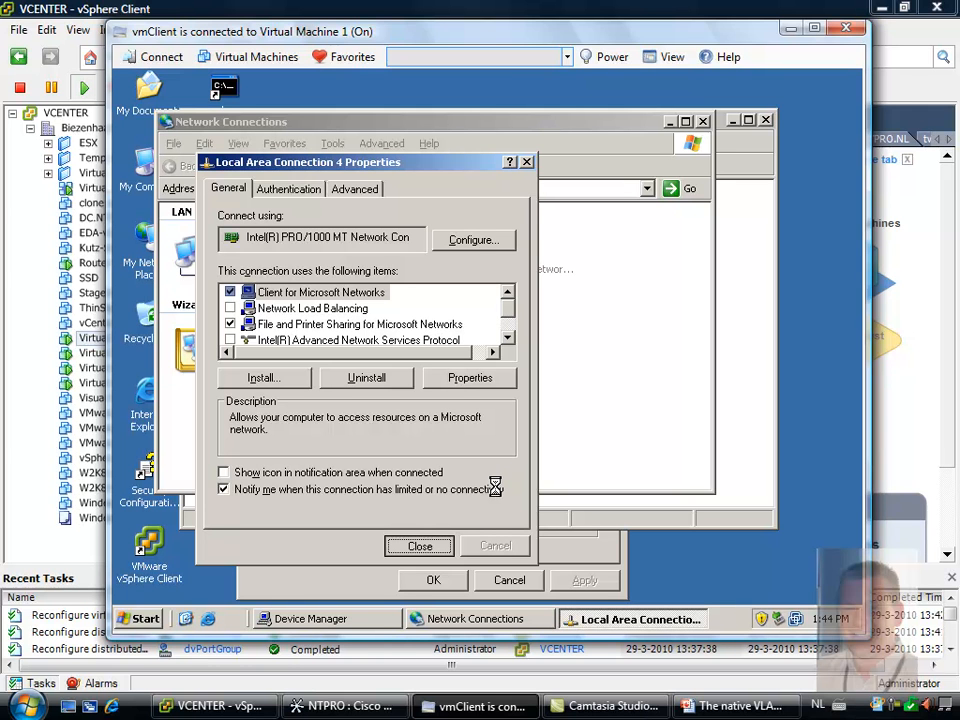
Switch to Virtual Machine 4 and open the Intel PRO/1000 MT network adapter's properties from its Device Manager
left_click(345, 57)
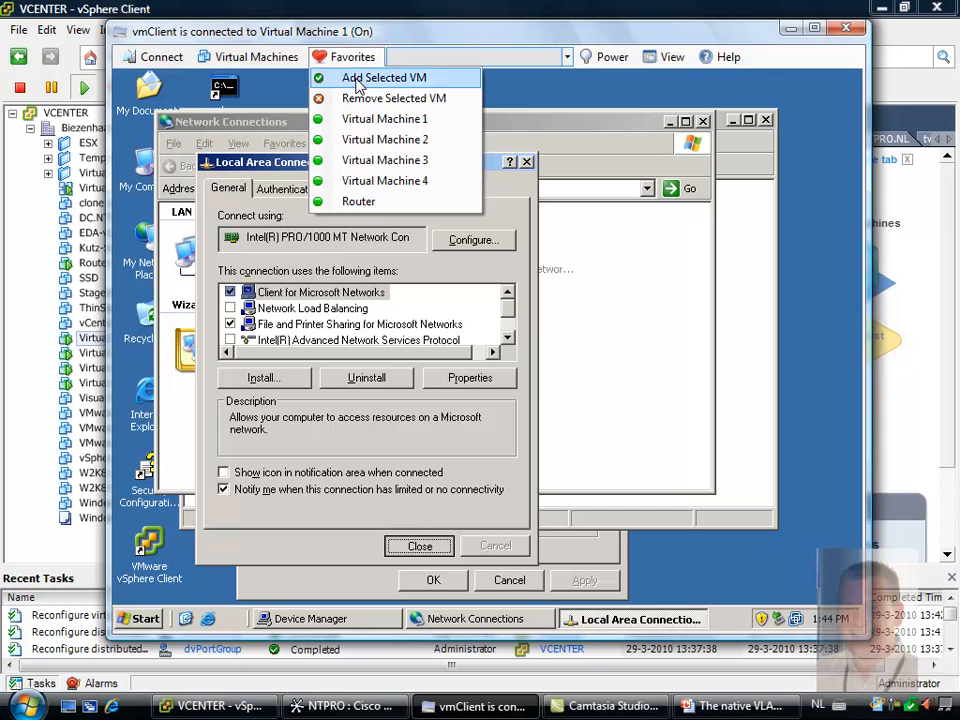
left_click(392, 183)
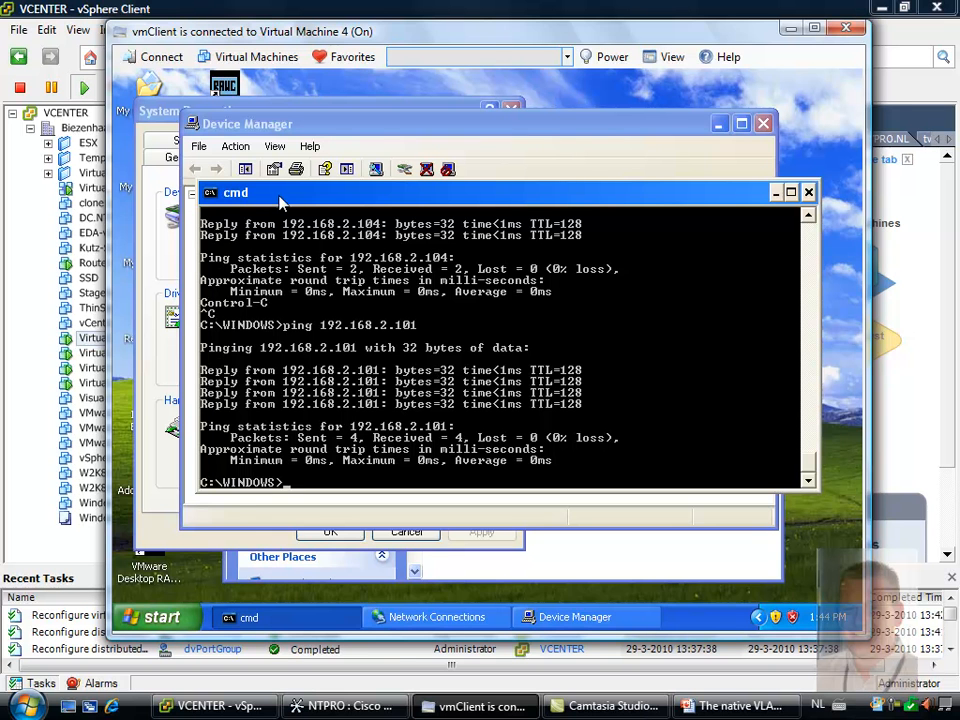
left_click(757, 119)
left_click(446, 114)
left_click(416, 258)
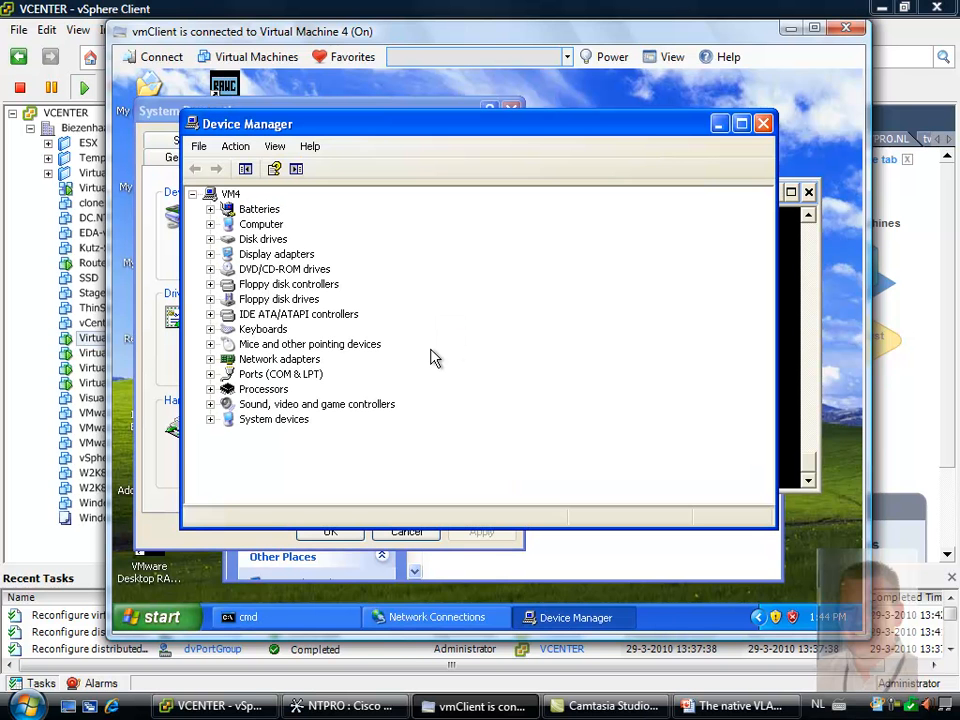
left_click(210, 359)
right_click(256, 374)
left_click(326, 462)
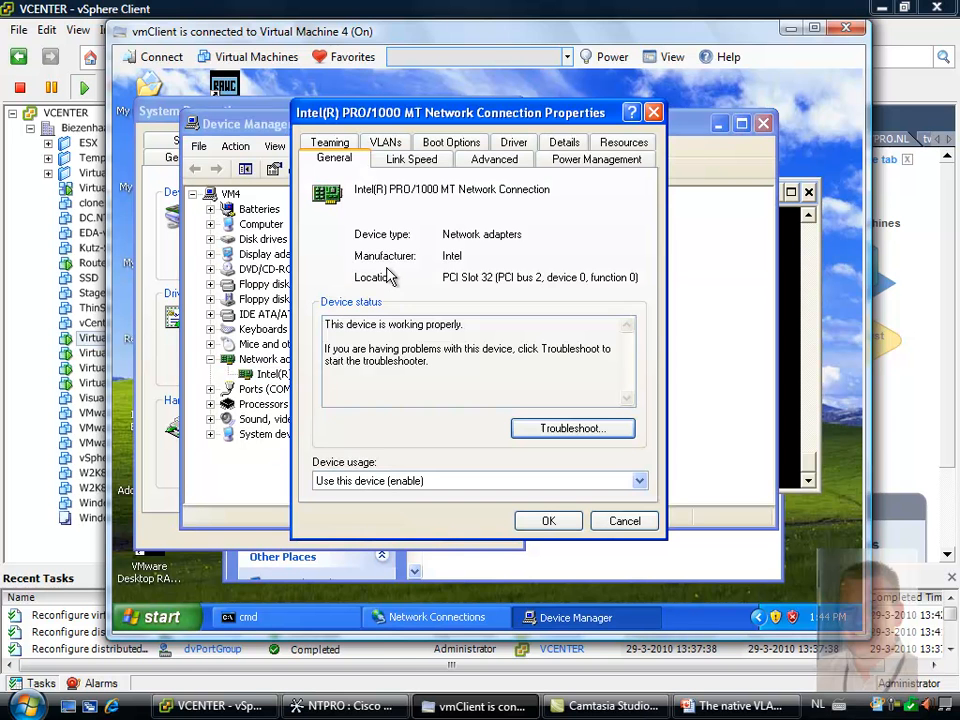
Add a VLAN with ID 22 and name VLAN22 to Virtual Machine 4's Intel adapter and close its properties
left_click(397, 145)
left_click(352, 360)
type("22")
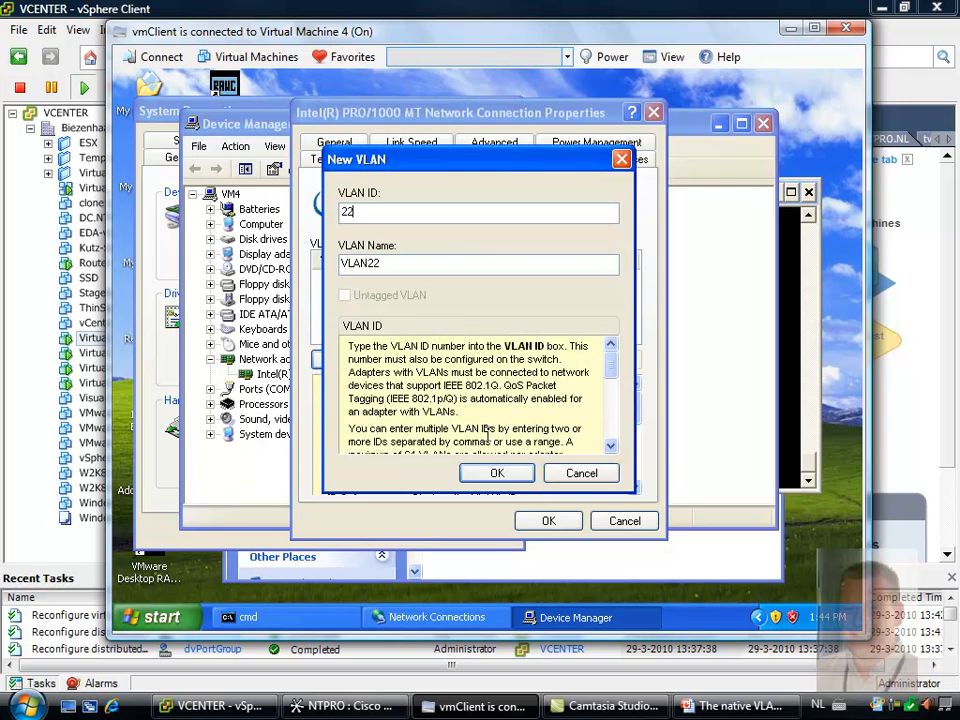
left_click(499, 476)
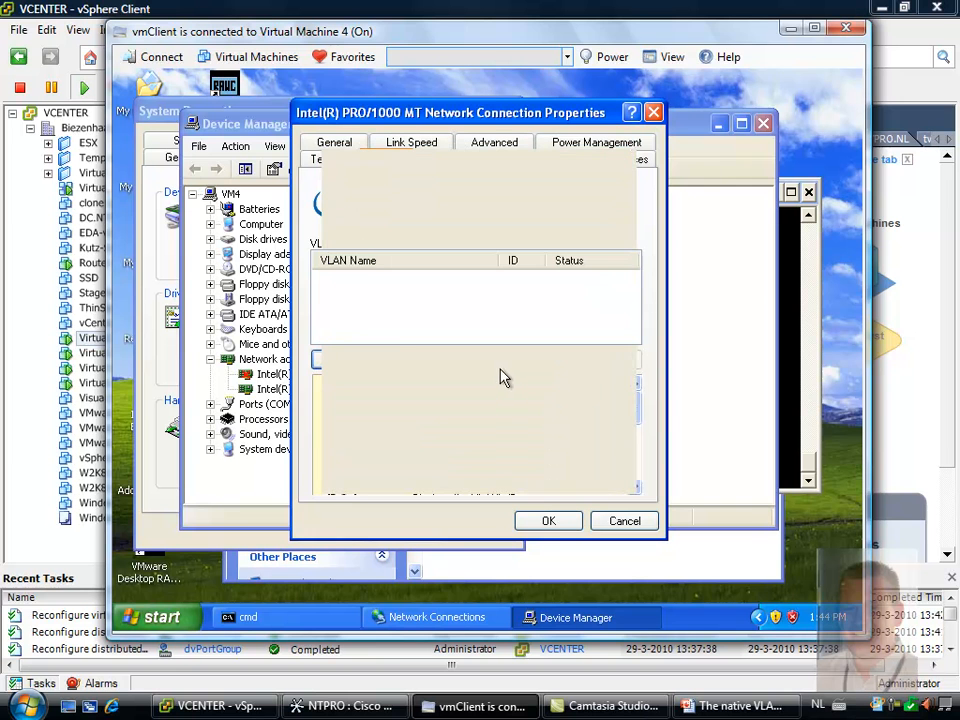
left_click(549, 521)
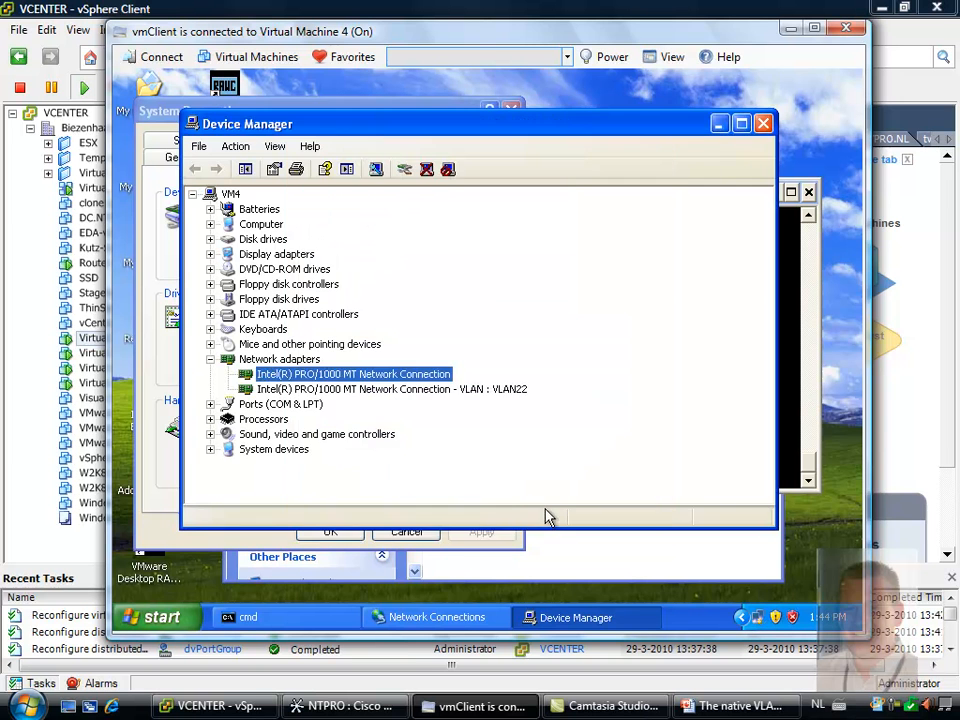
Open the TCP/IP properties of Local Area Connection 5 from Virtual Machine 4's network connections
left_click(148, 114)
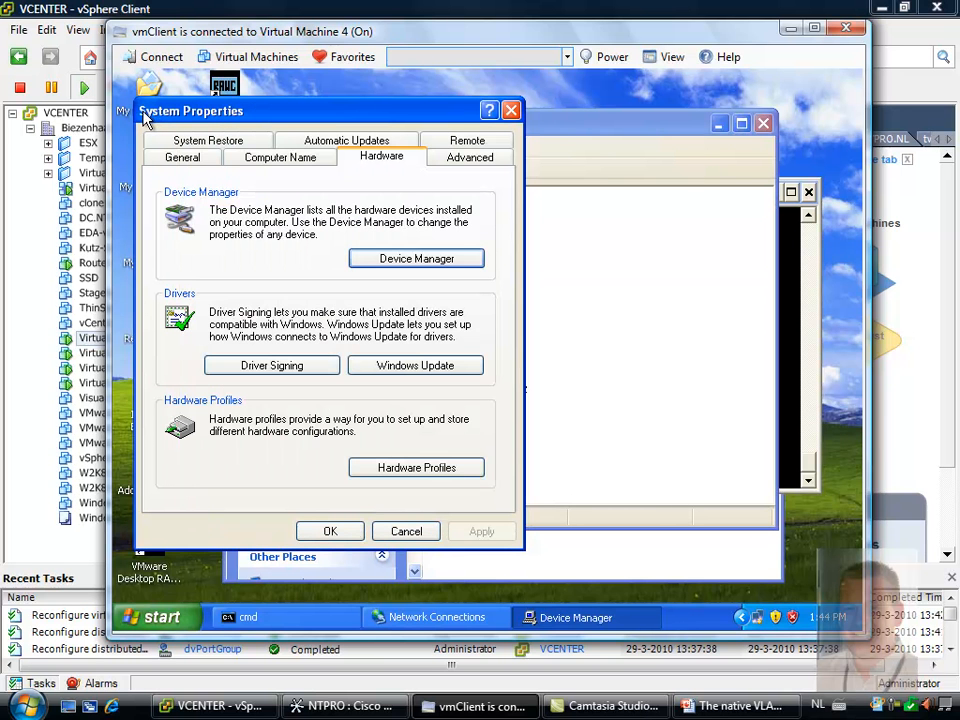
left_click_drag(373, 120, 619, 116)
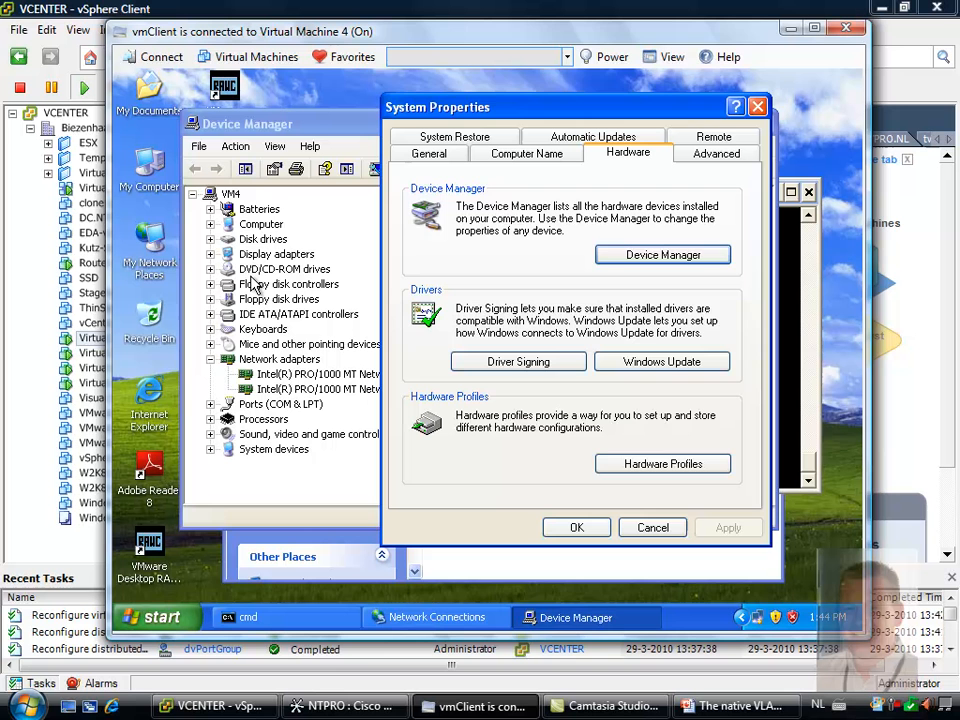
right_click(150, 244)
left_click(187, 399)
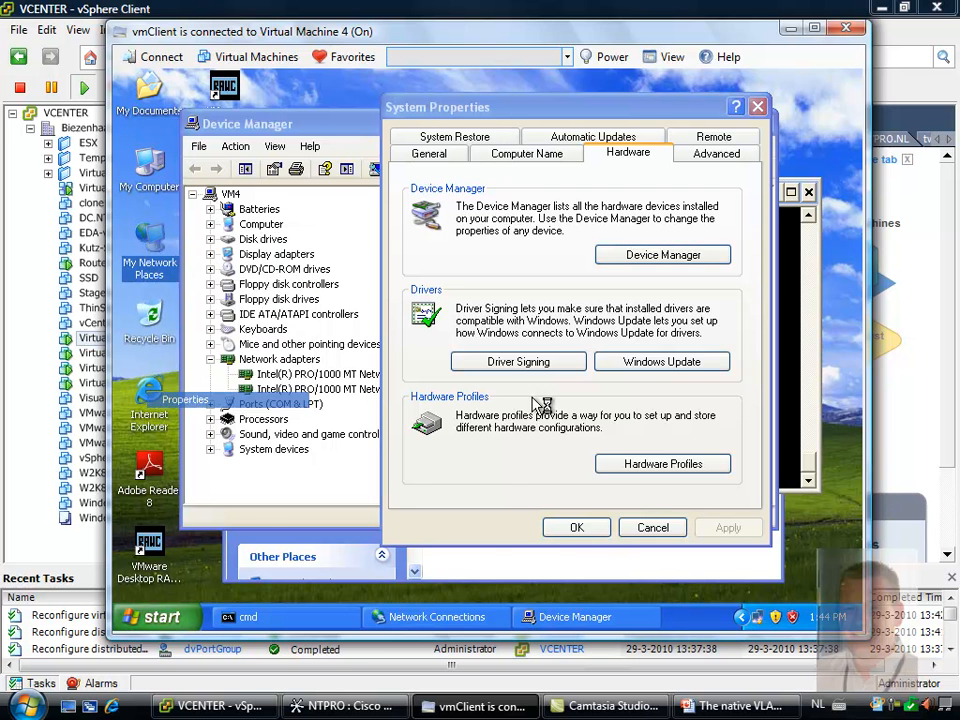
right_click(505, 423)
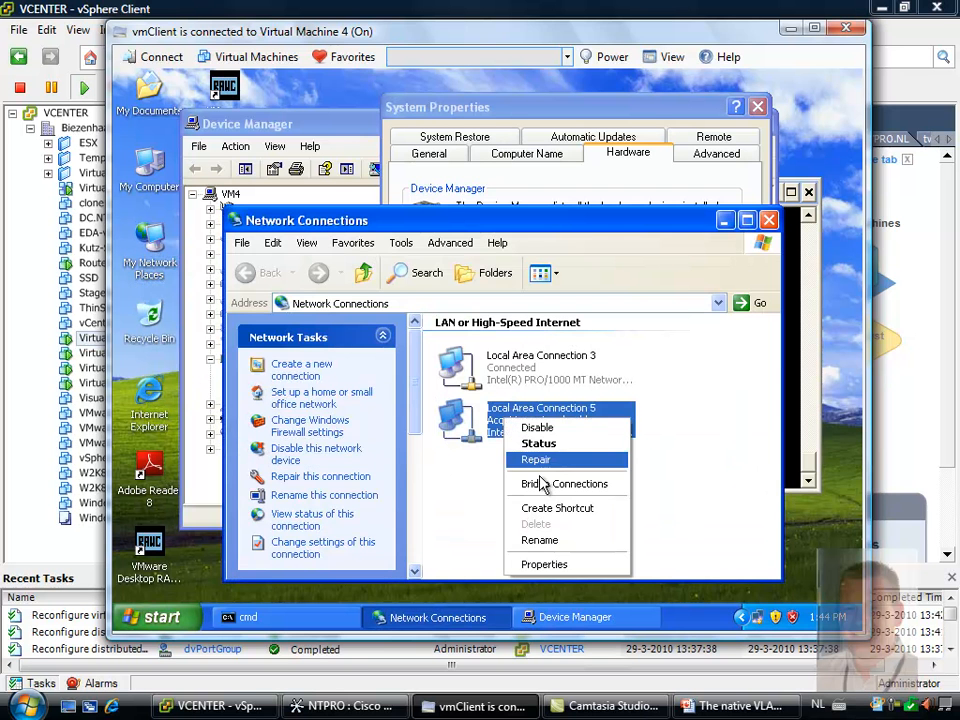
left_click(540, 566)
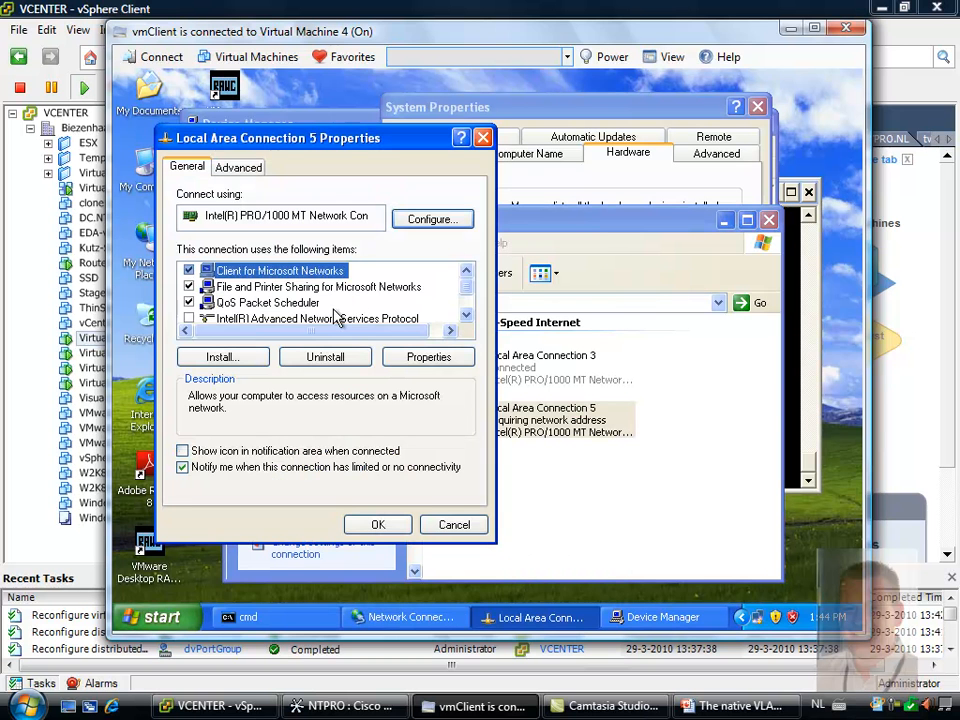
left_click_drag(462, 290, 467, 311)
left_click(236, 306)
left_click(429, 358)
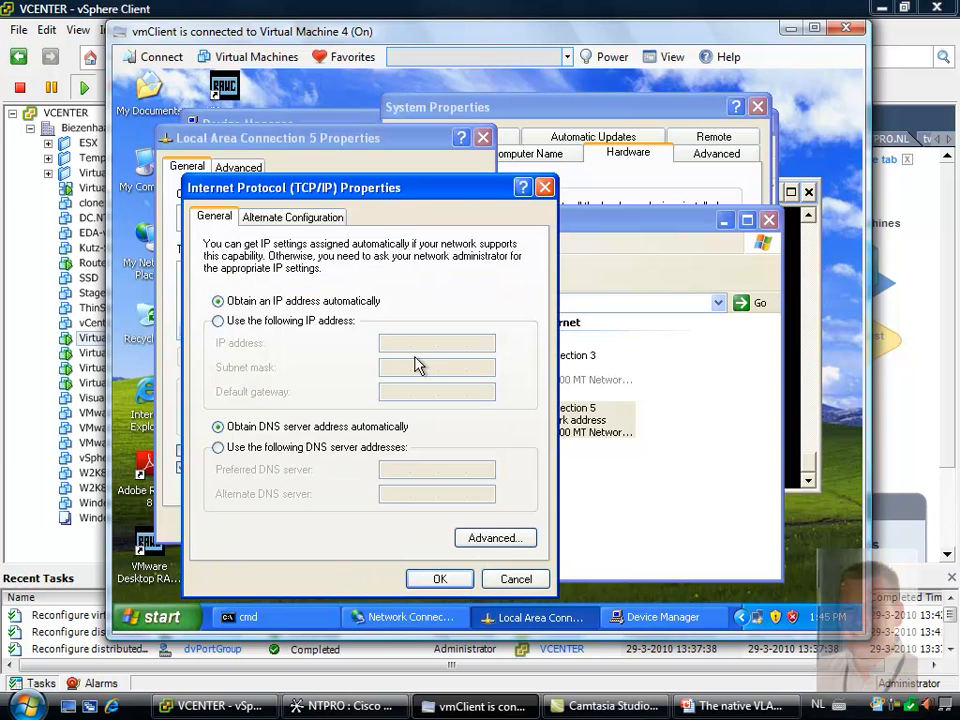
Assign Local Area Connection 5 the static IP address 192.168.2.106 with the default subnet mask
left_click(346, 322)
left_click(404, 341)
type("192 . 168 . ")
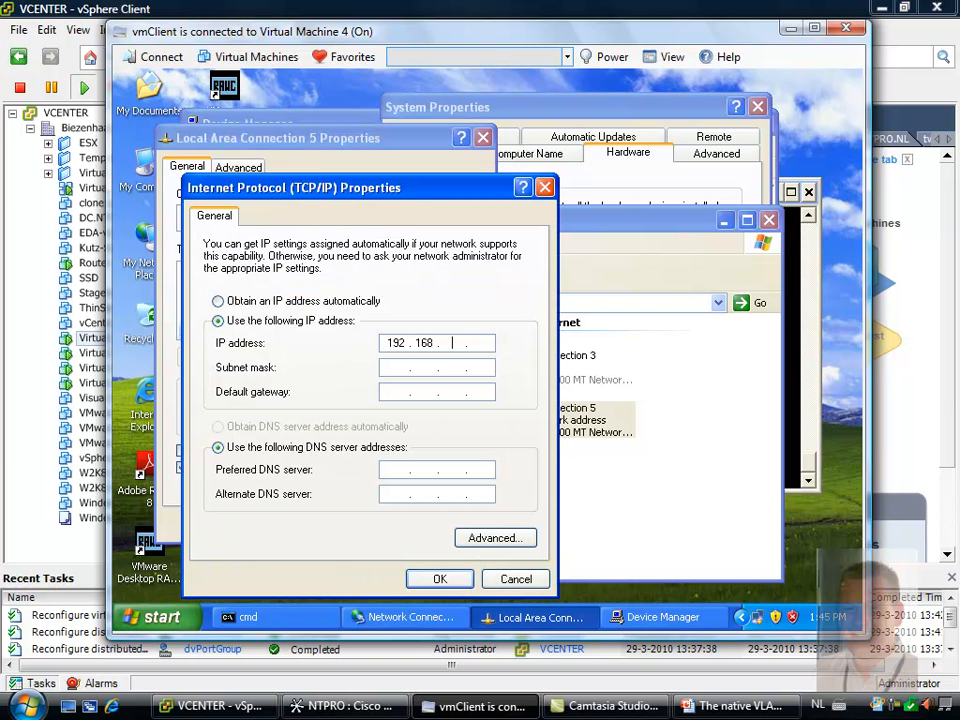
type("2 . 106")
left_click(414, 369)
left_click(441, 579)
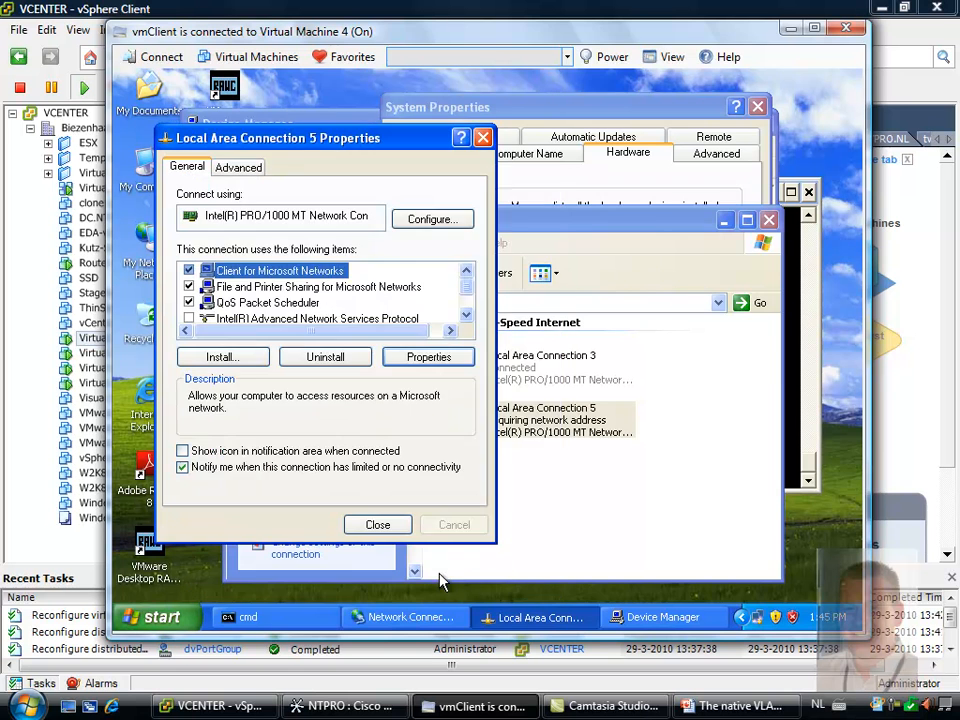
Ping 192.168.2.105 from the open command prompt on Virtual Machine 4
left_click(316, 616)
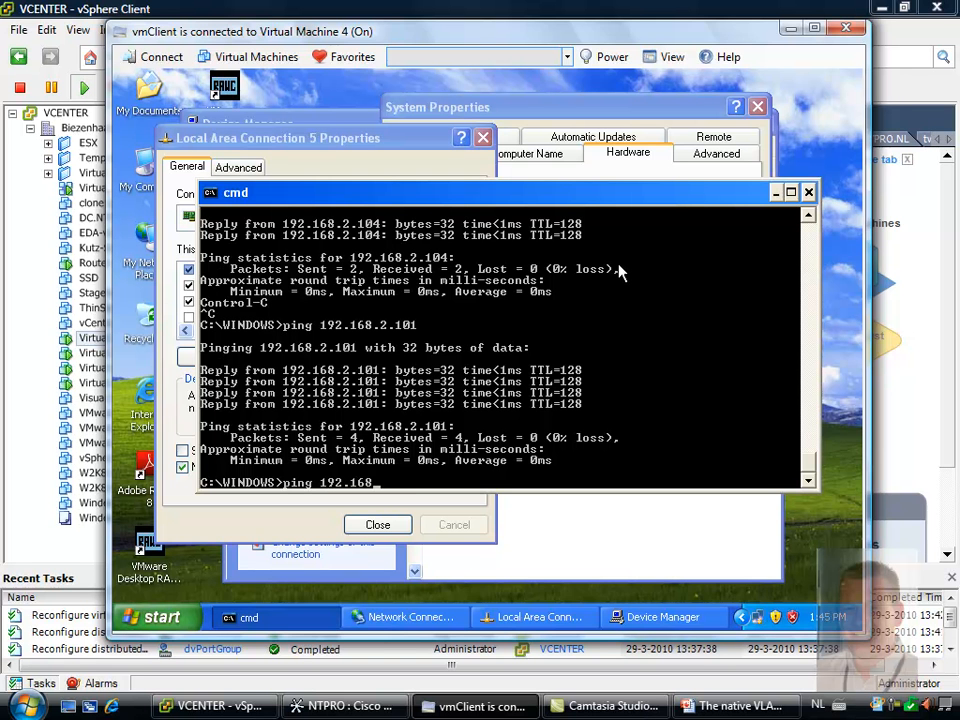
type("ping 192.168.2.105")
key("Return")
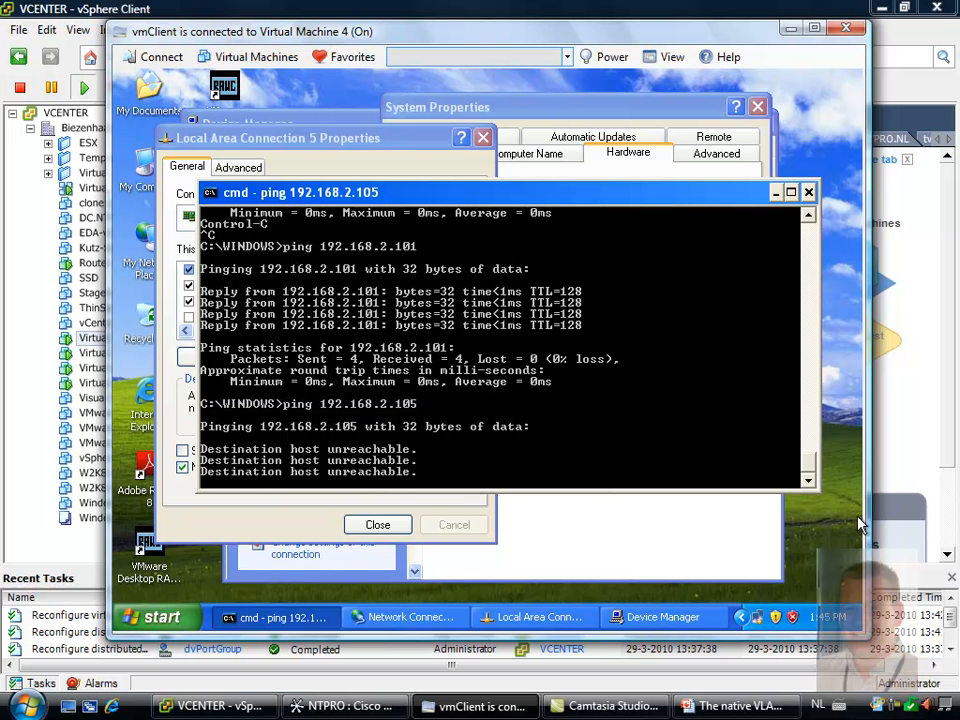
left_click(897, 706)
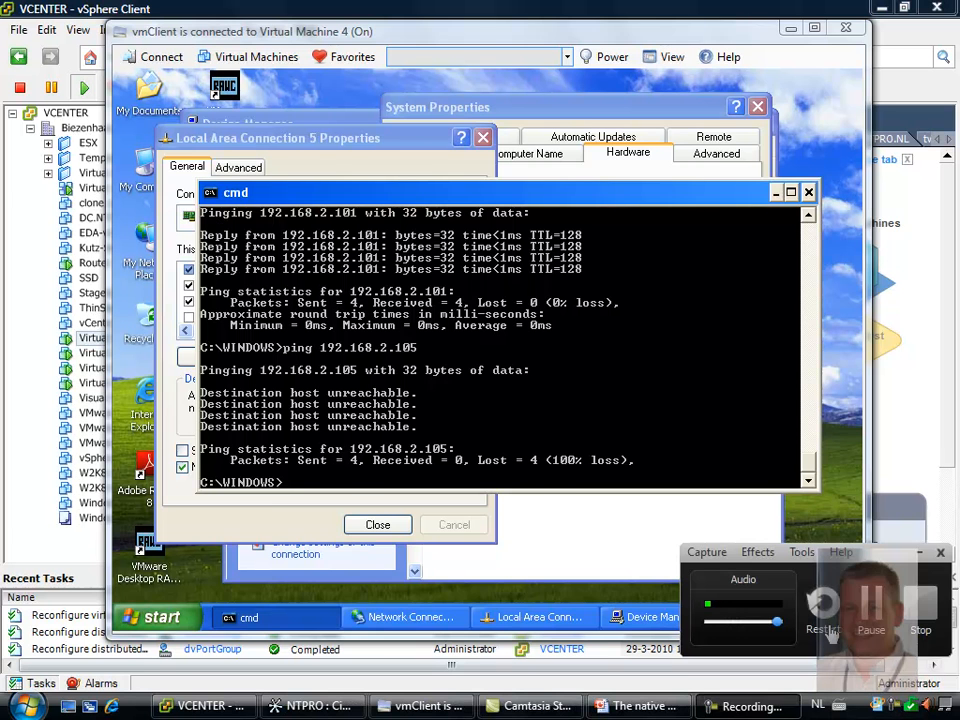
left_click(871, 600)
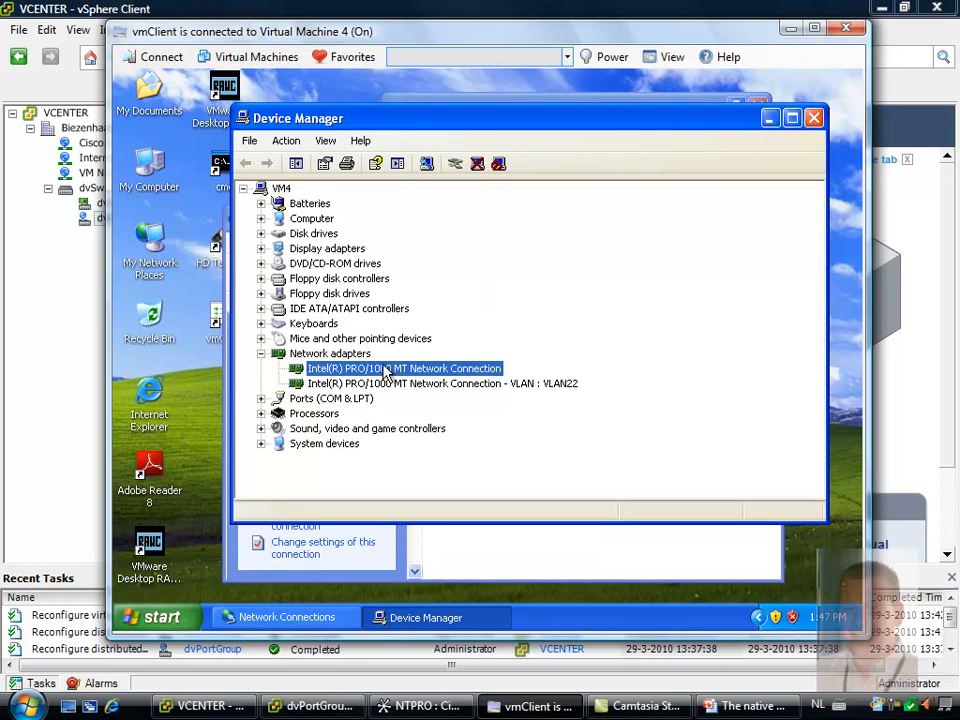
Test connectivity in both directions by pinging 192.168.2.105 from Virtual Machine 4 and 192.168.2.106 from Virtual Machine 1 in new command prompts
double_click(219, 163)
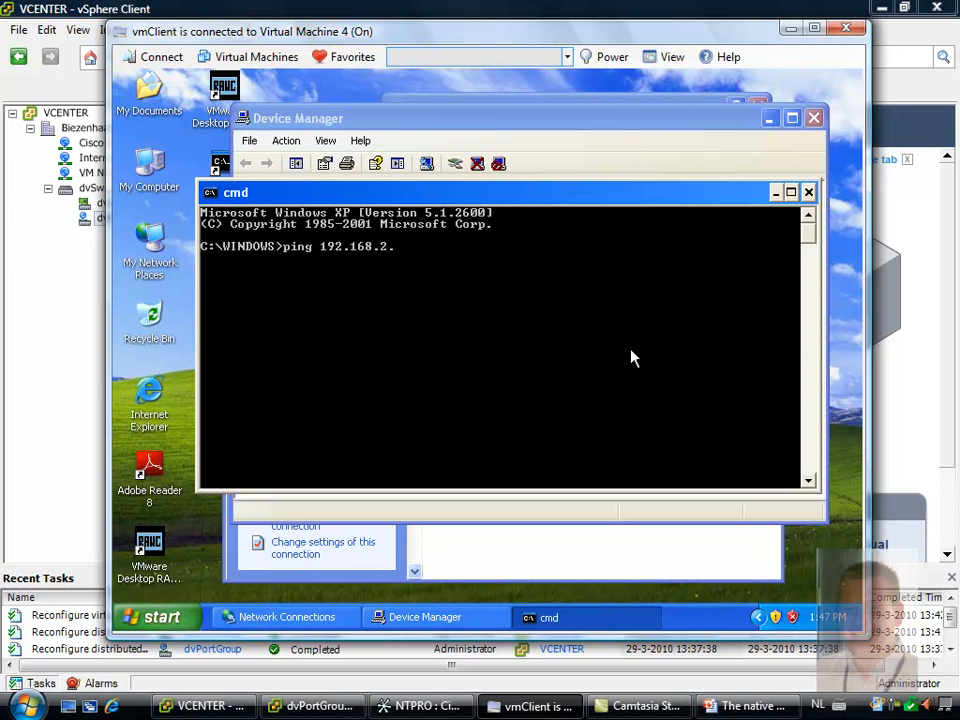
key("Return")
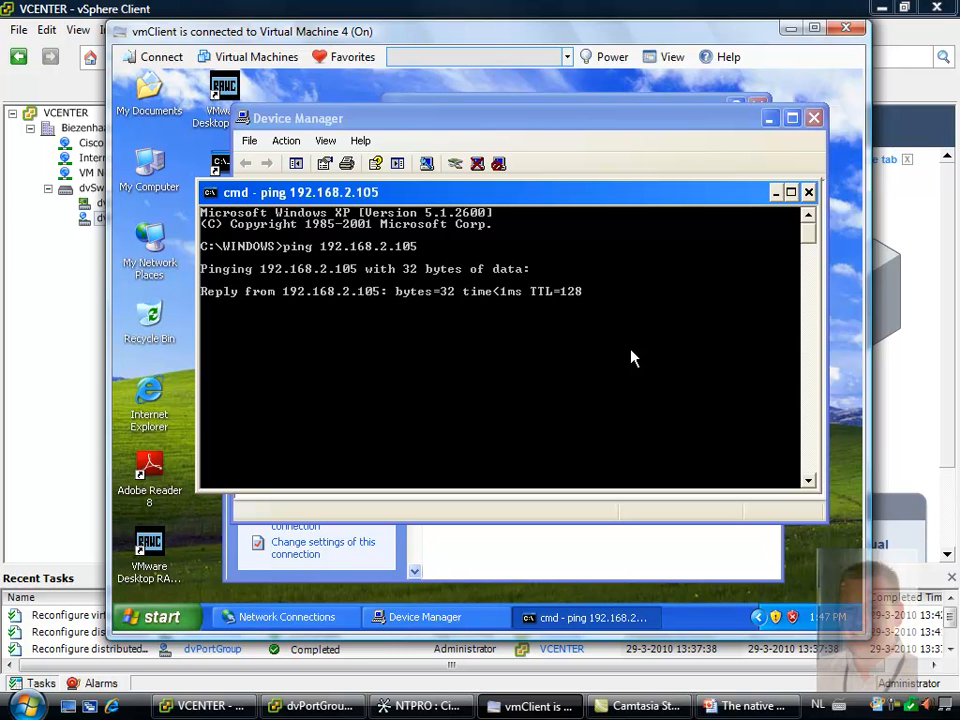
left_click(345, 57)
left_click(360, 120)
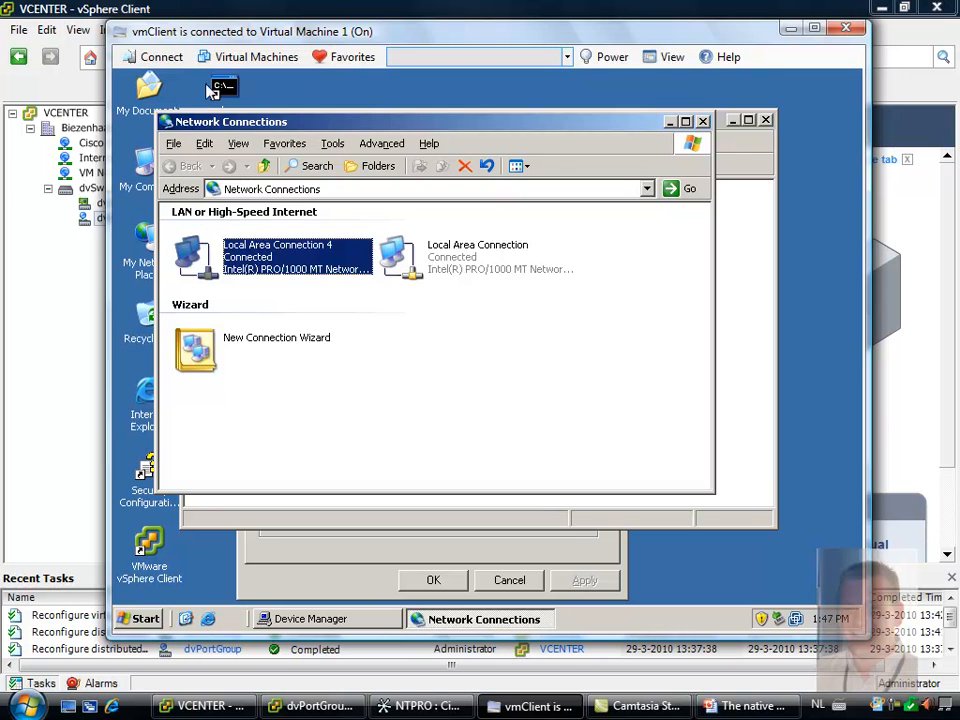
left_click(232, 91)
double_click(232, 91)
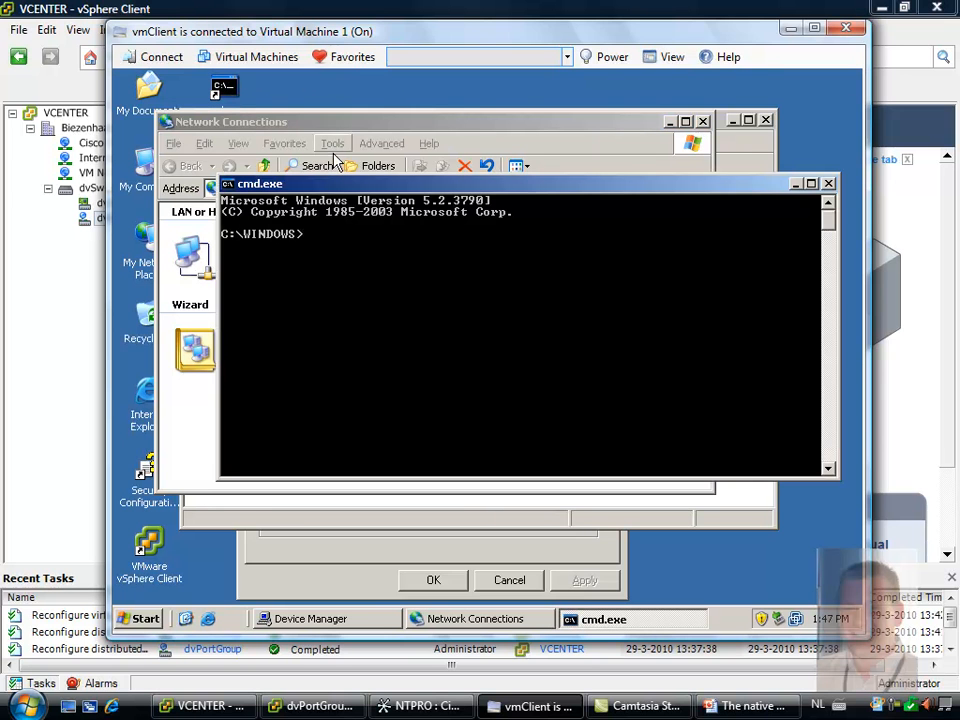
type("pi")
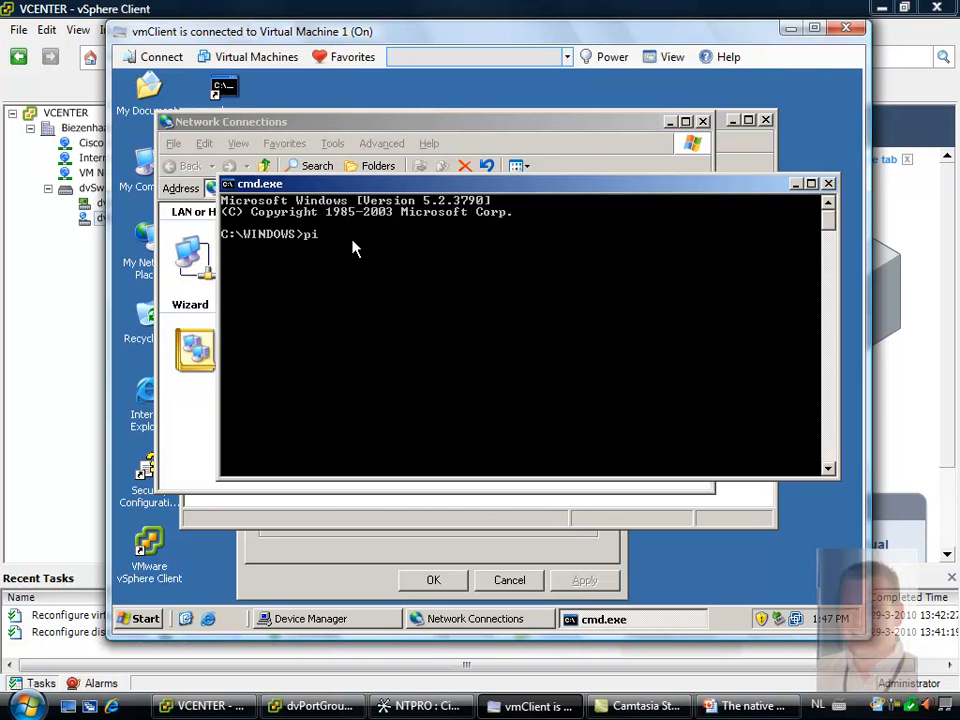
type("ng 192.168.2.106")
key("Return")
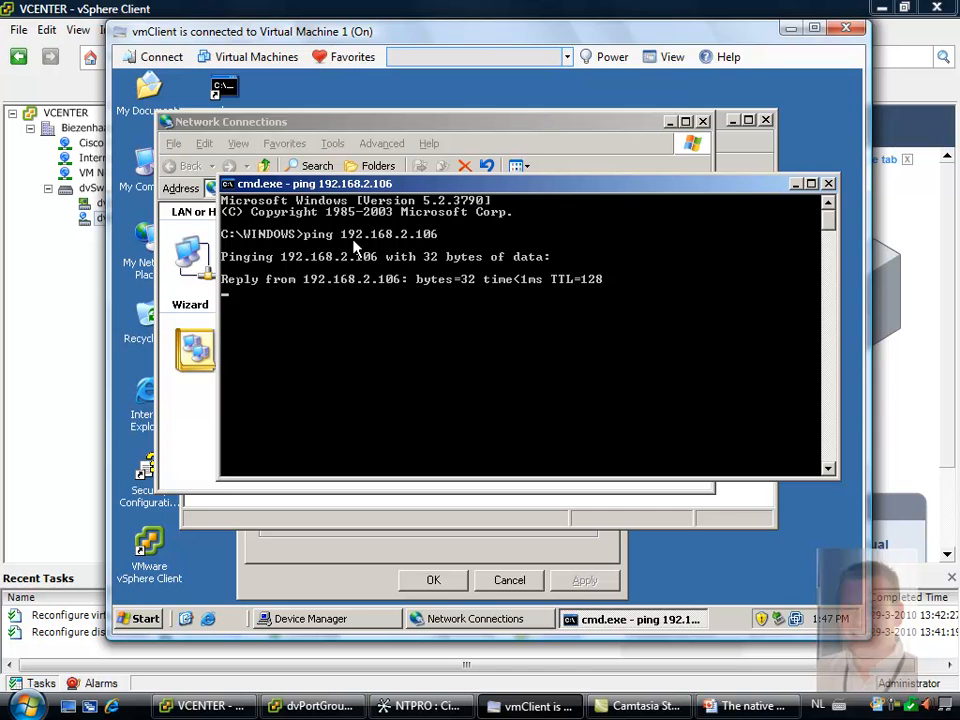
Switch to vSphere Client, review the VLAN type and trunk range in the dvPortGroup settings, and close them
left_click(75, 283)
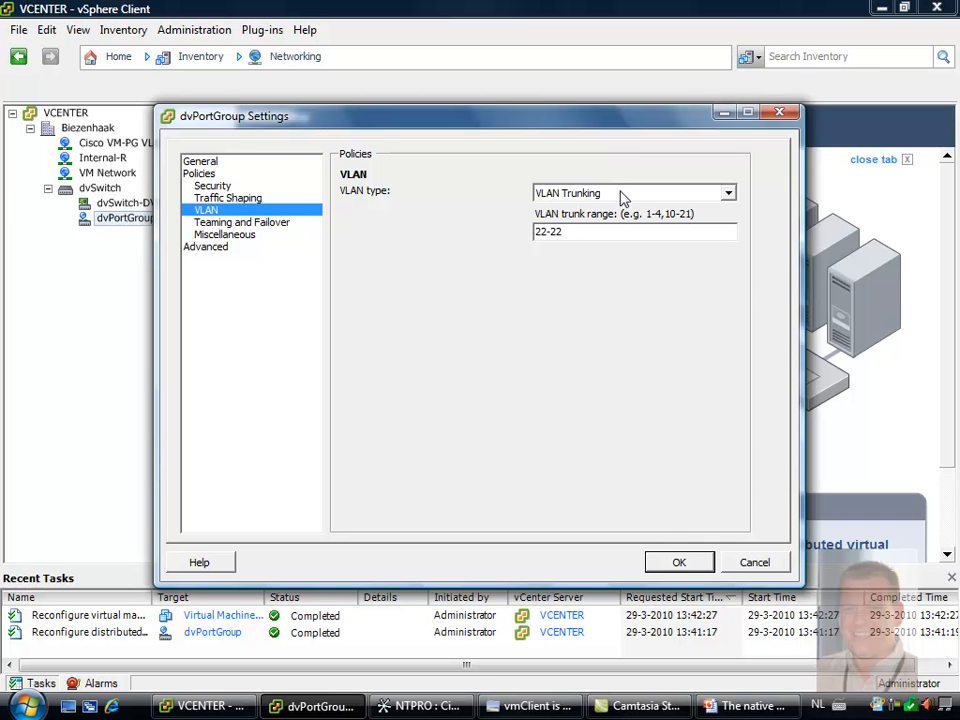
double_click(563, 232)
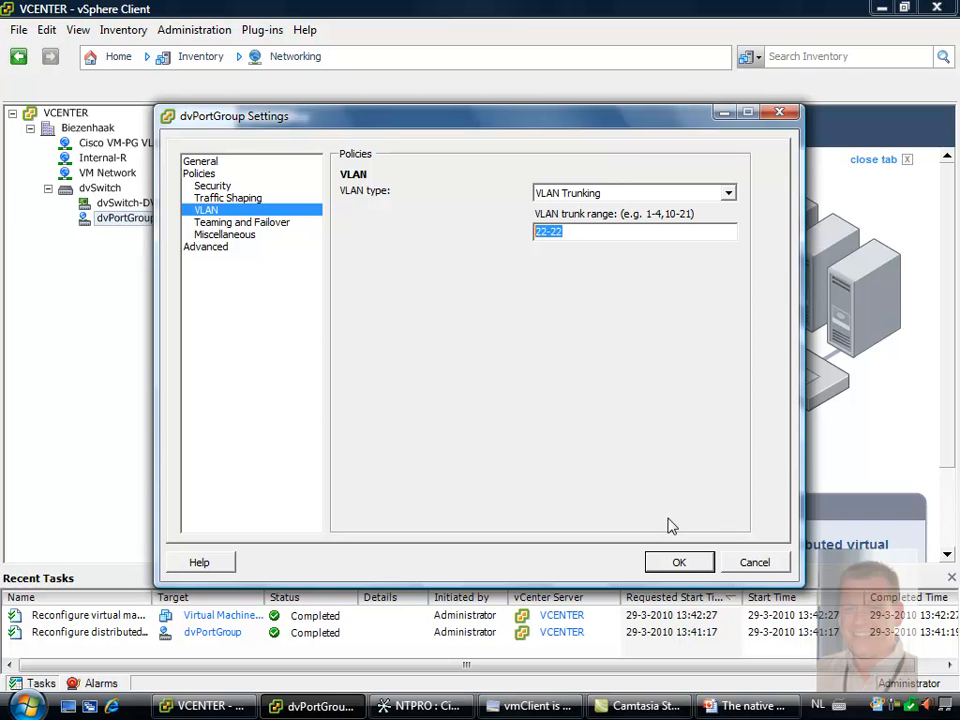
left_click(679, 562)
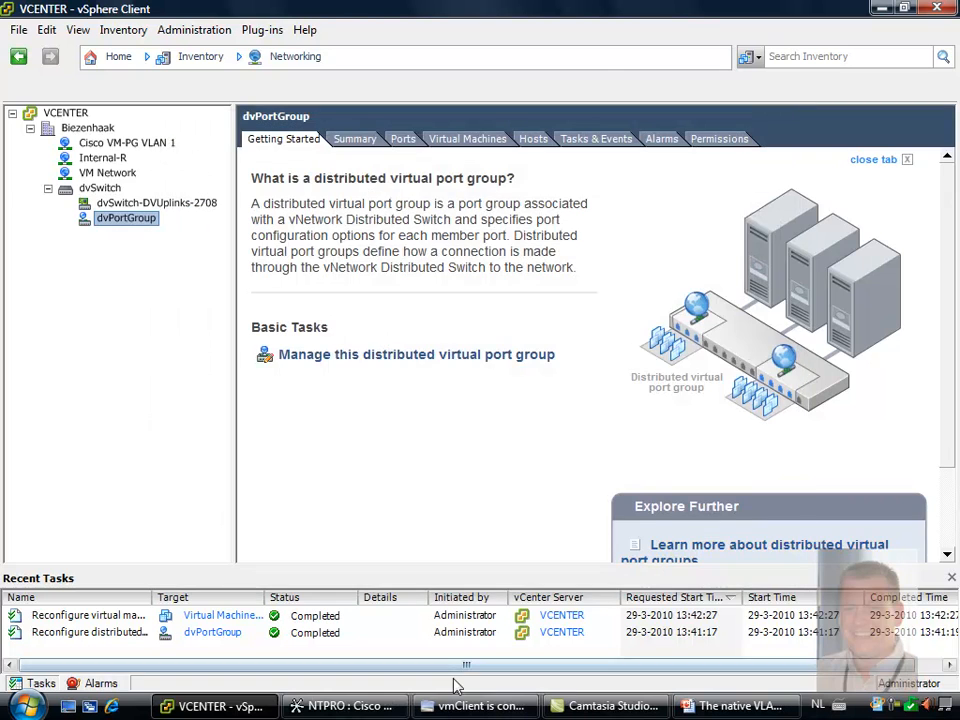
Switch to Cisco Network Assistant and review the VLAN settings of ports Gi0/2 and Gi0/3 and the entry for VLAN 22
left_click(440, 705)
left_click(82, 250)
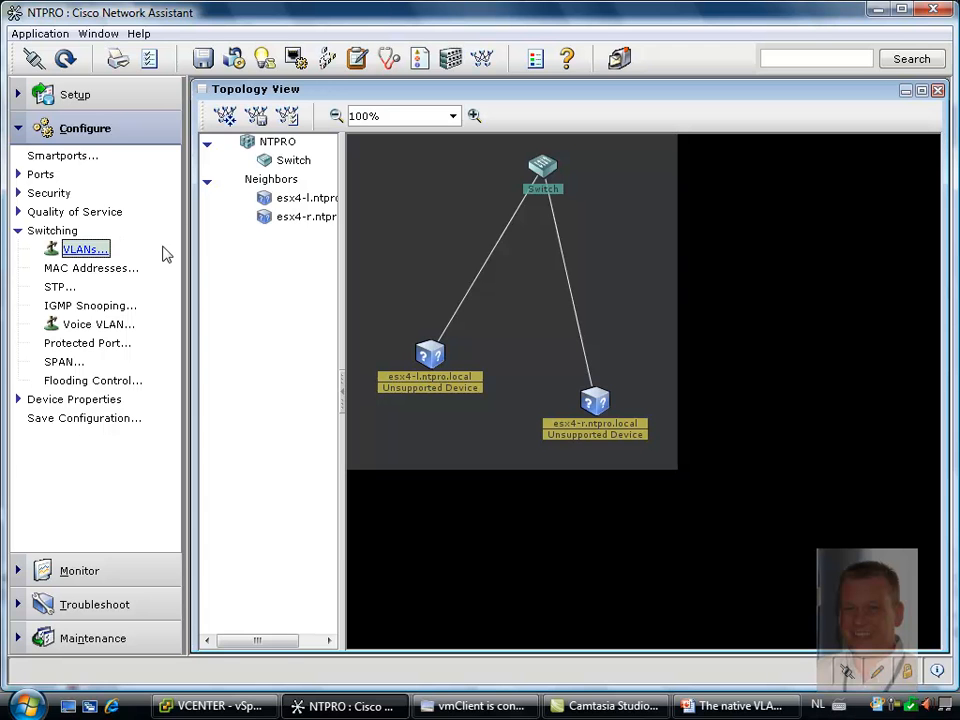
left_click(94, 250)
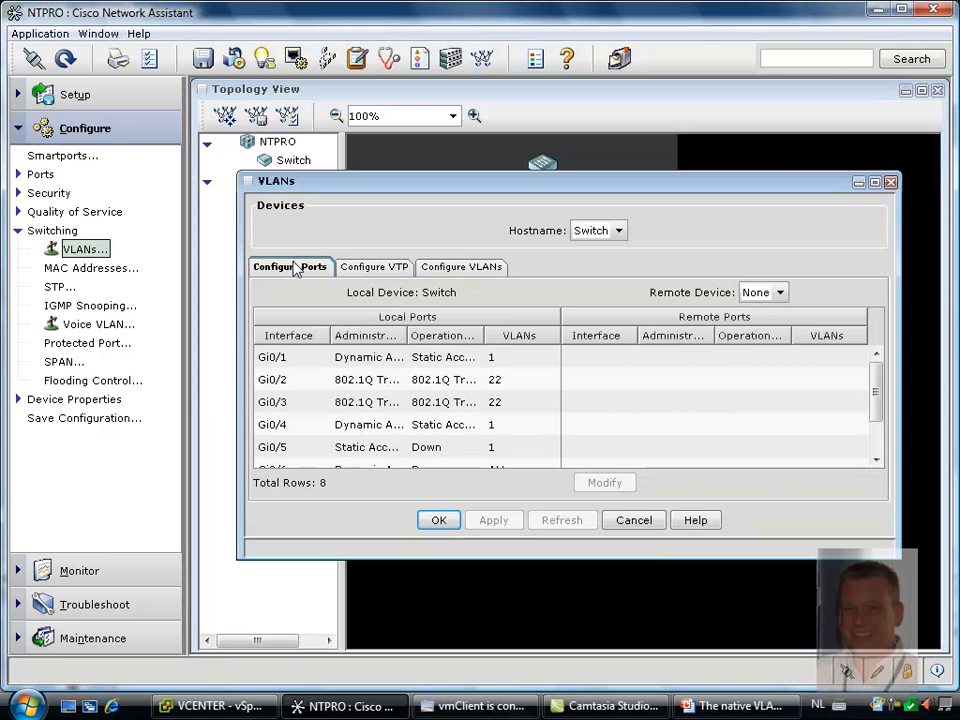
left_click(345, 381)
left_click(343, 404)
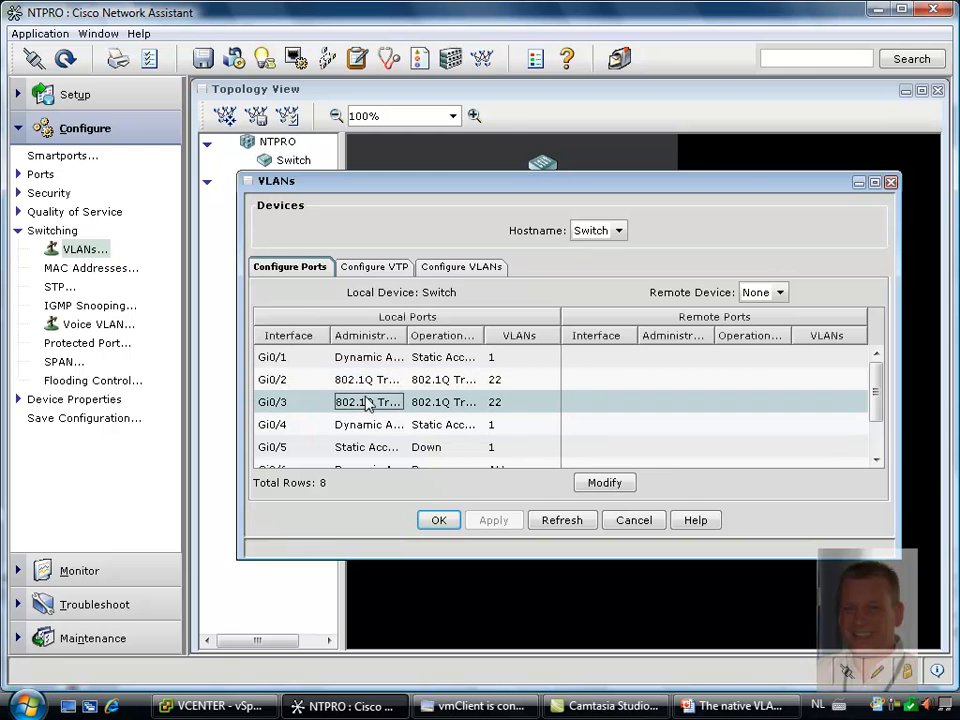
left_click(490, 270)
left_click(364, 384)
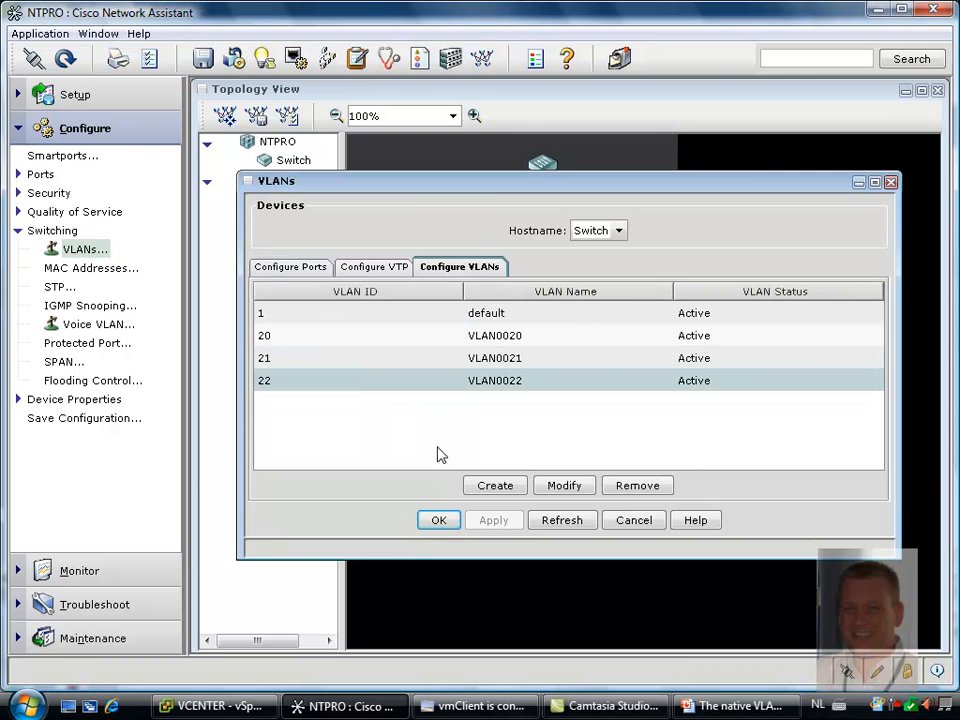
left_click(438, 521)
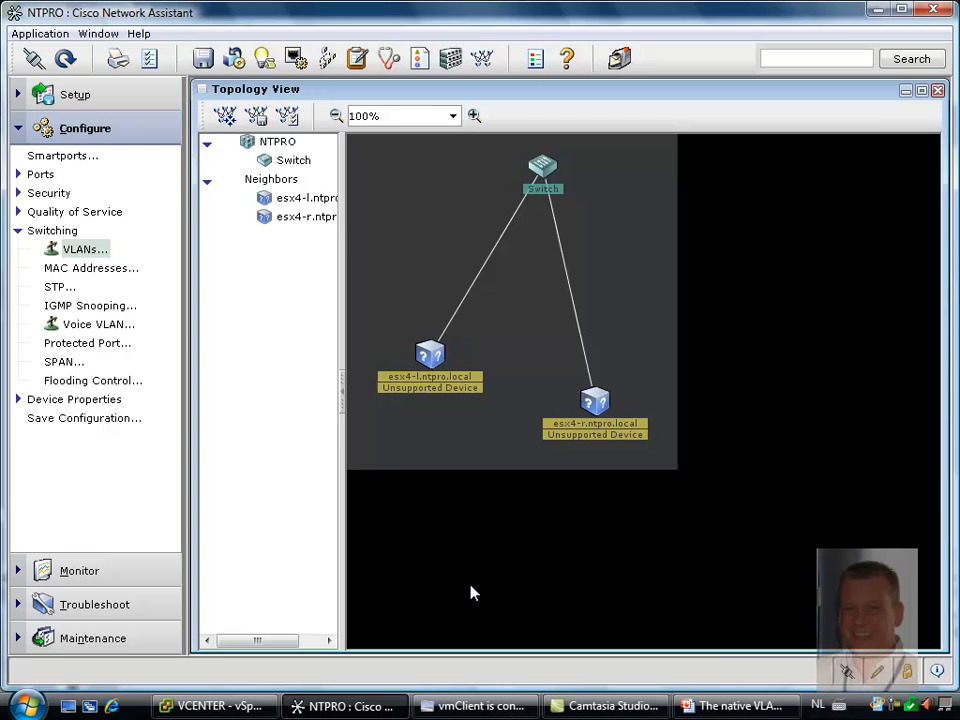
Switch to PowerPoint, start the slide show from the VLAN Trunking slide, and advance past Private VLAN to the Promiscuous slide
key("alt+Tab")
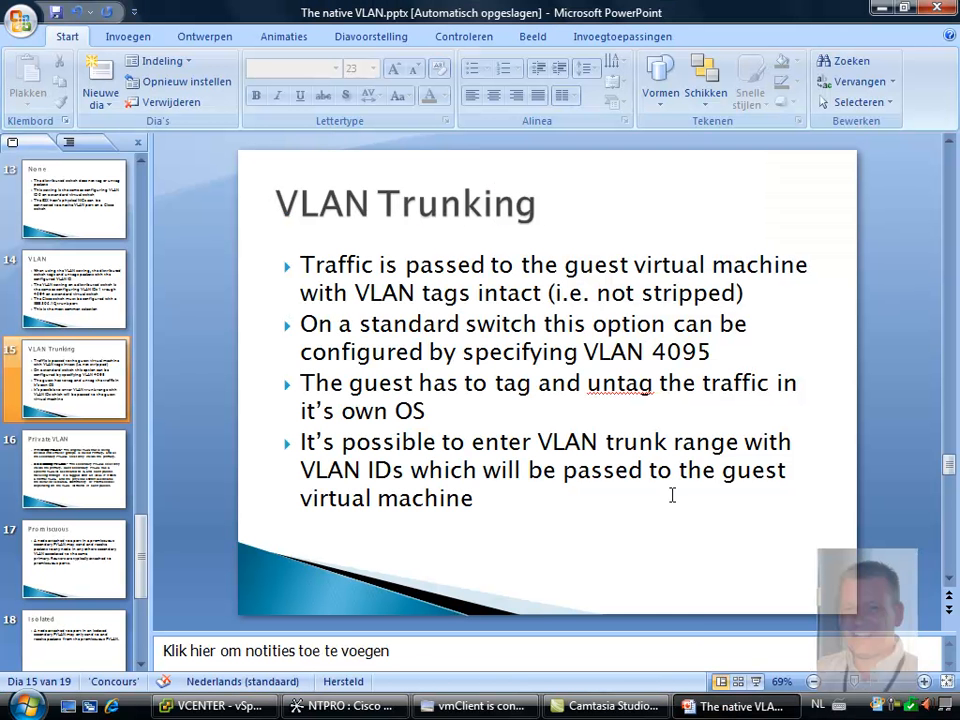
key("shift+F5")
key("Right")
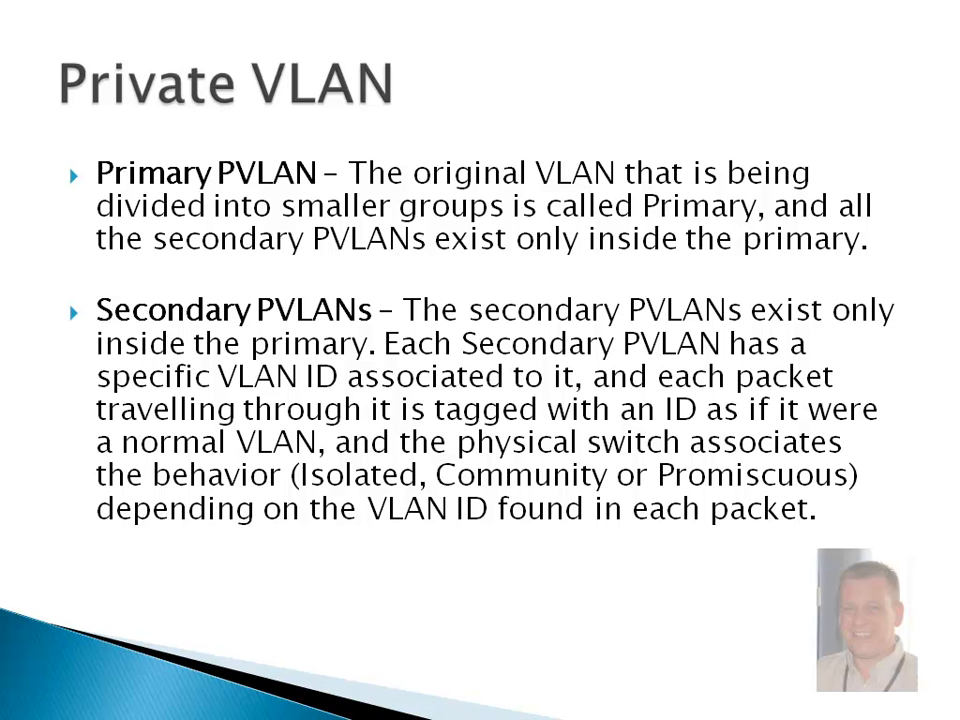
key("Right")
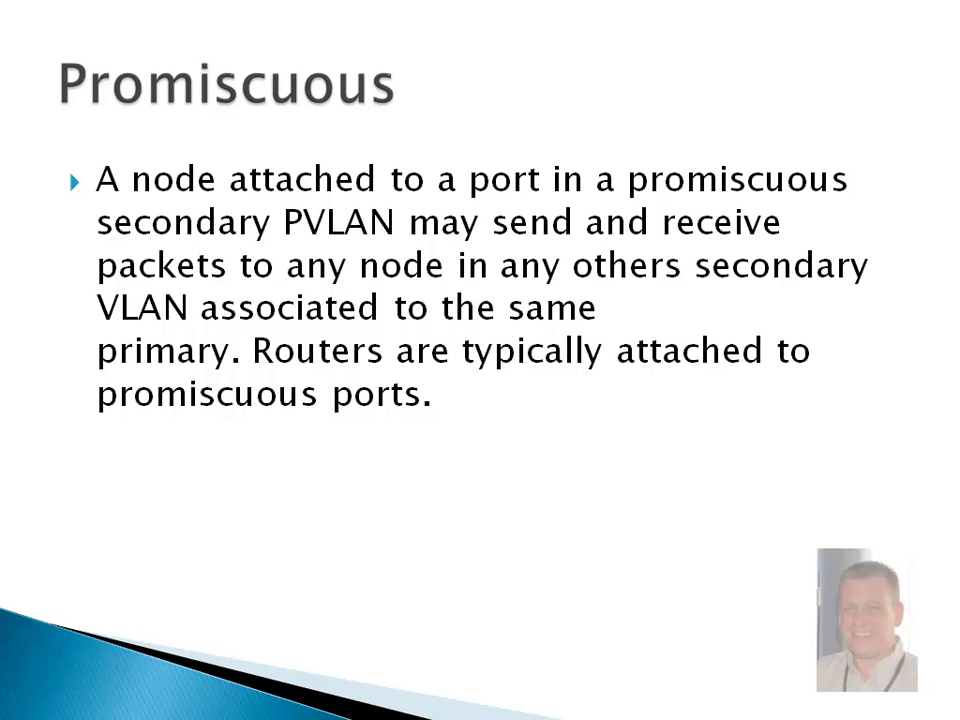
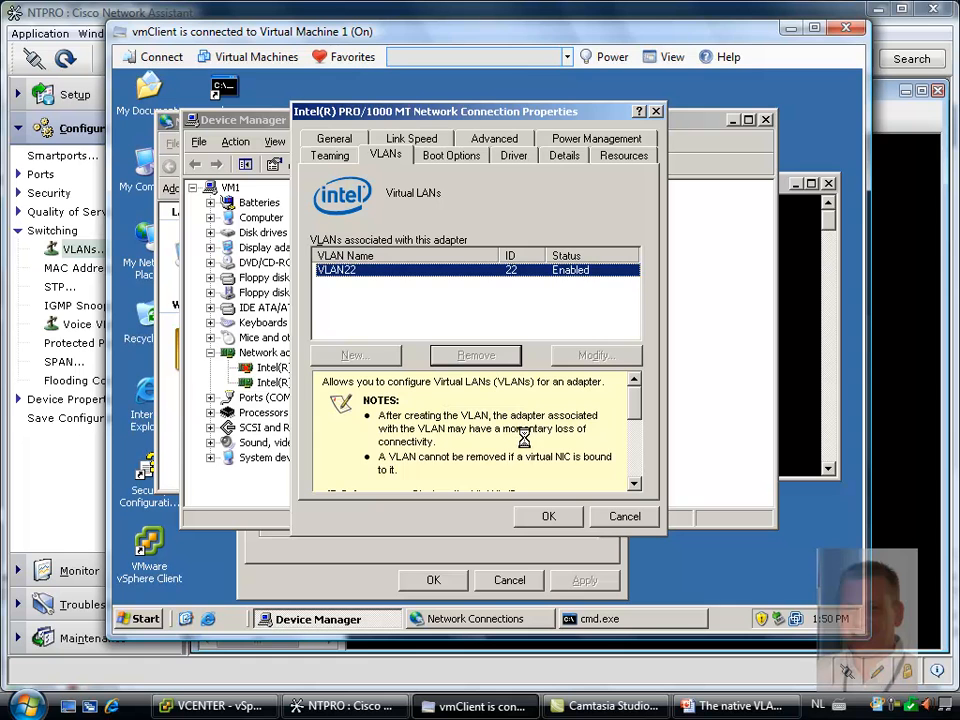
Confirm the Intel adapter properties on Virtual Machine 1, close Device Manager, and switch the client to Virtual Machine 4
left_click(558, 517)
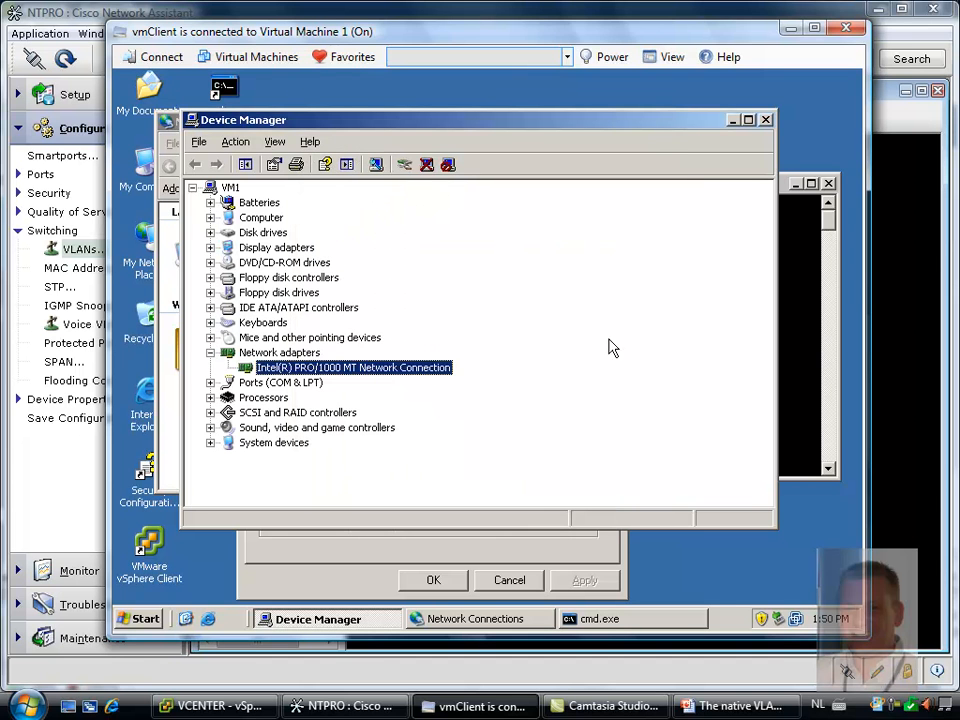
left_click(766, 120)
left_click(352, 58)
left_click(405, 184)
left_click(406, 182)
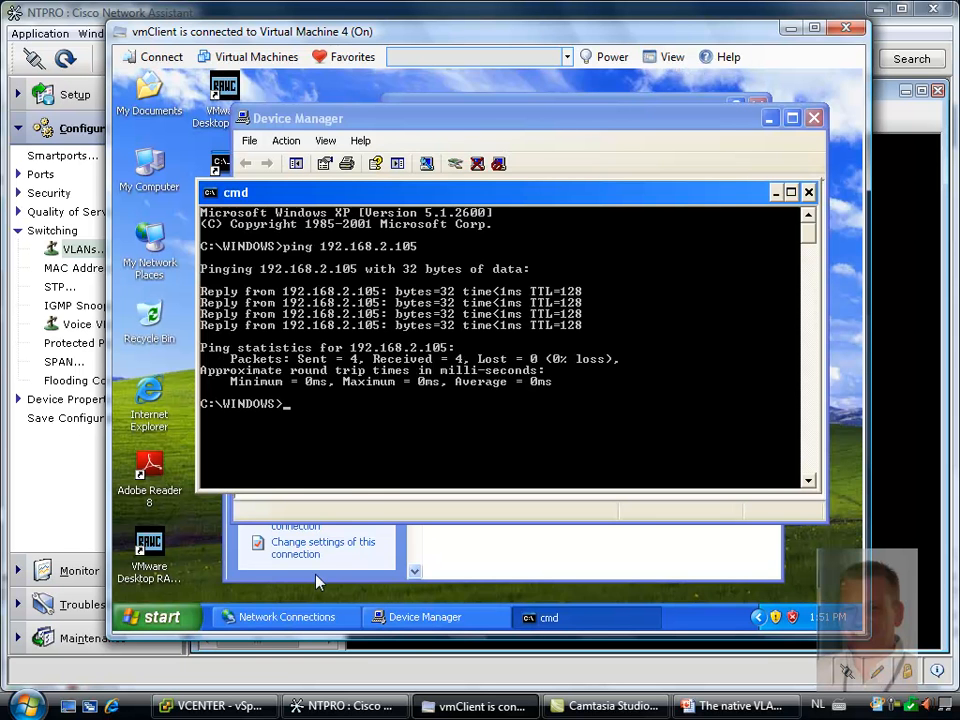
Remove VLAN22 from the Intel PRO/1000 MT adapter in Virtual Machine 4's Device Manager and confirm the properties
left_click(415, 127)
right_click(410, 373)
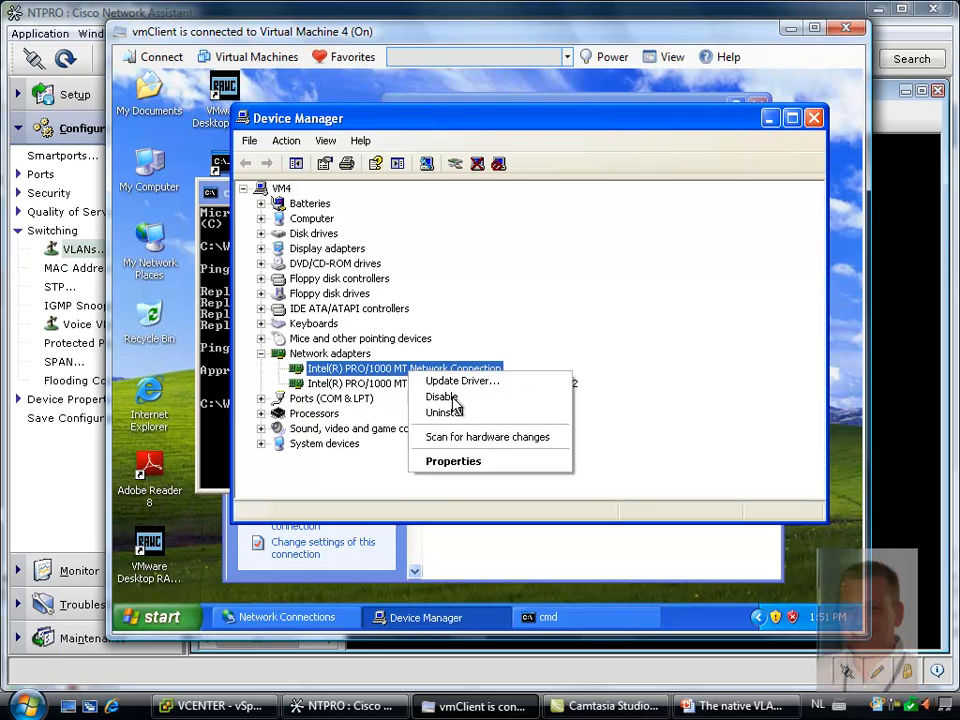
left_click(452, 462)
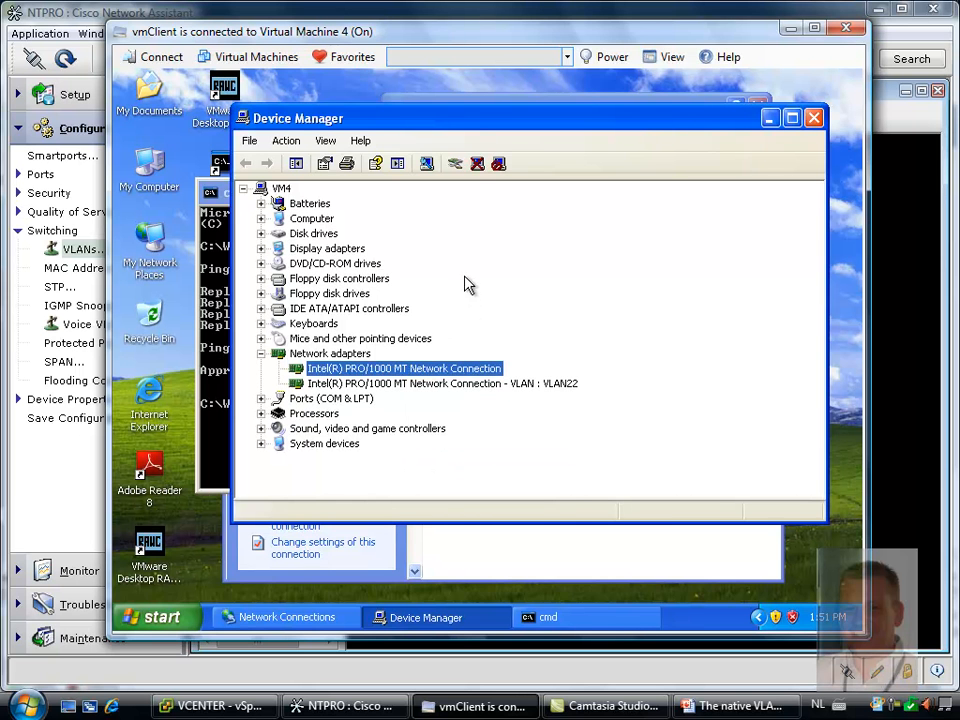
left_click(388, 143)
left_click(466, 362)
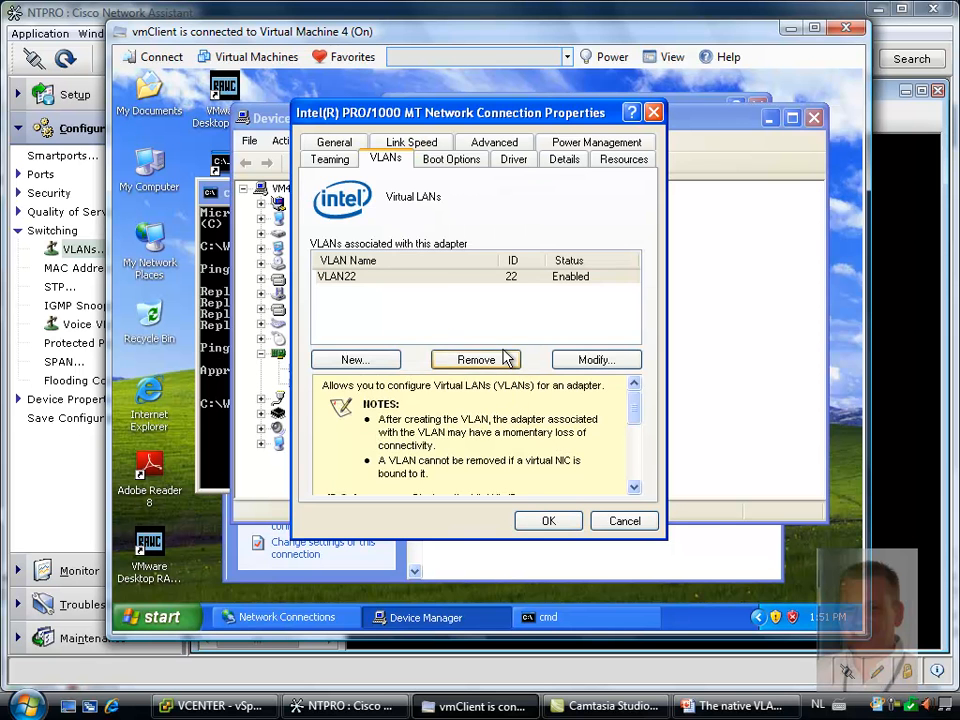
left_click(525, 398)
left_click(550, 518)
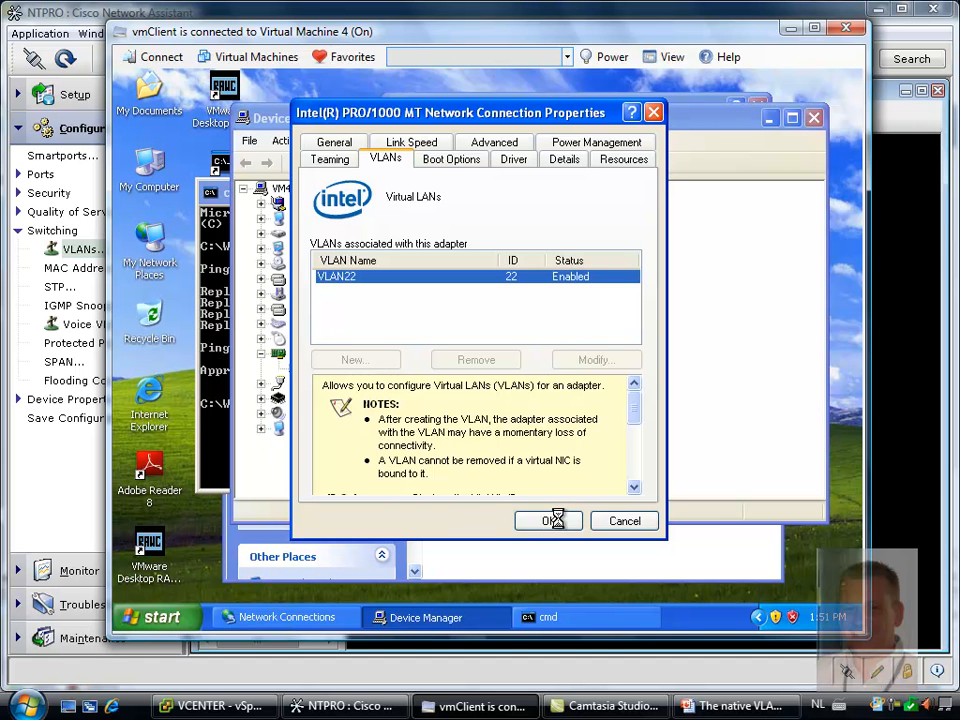
left_click(558, 522)
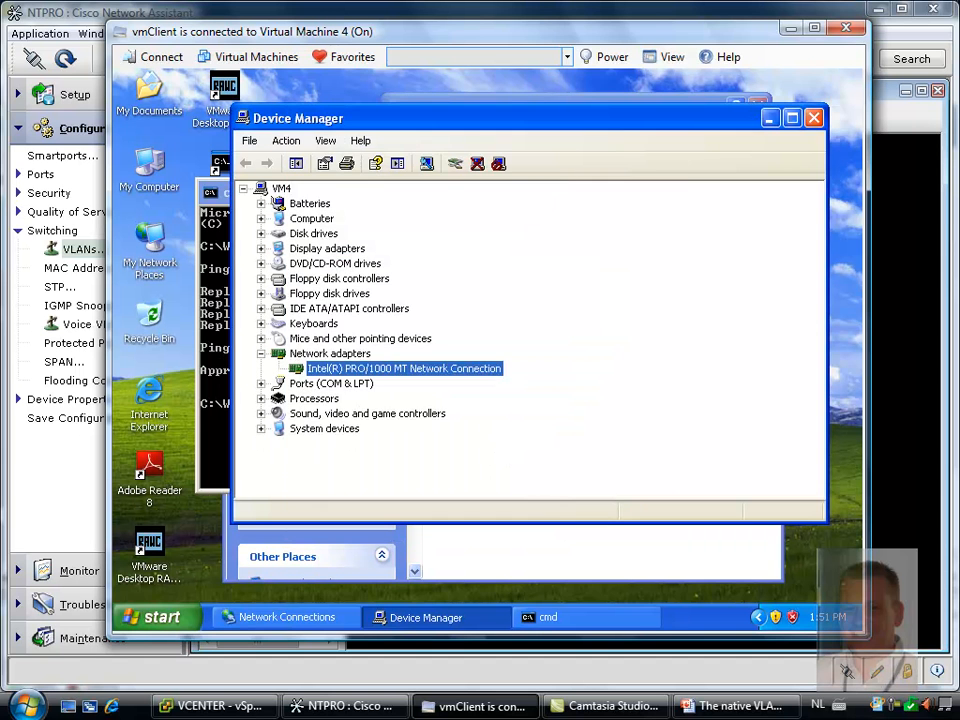
Check the Internet Protocol (TCP/IP) settings of Local Area Connection 3 on Virtual Machine 4 and close them without changes
right_click(158, 240)
left_click(210, 394)
left_click(455, 365)
right_click(457, 352)
left_click(519, 505)
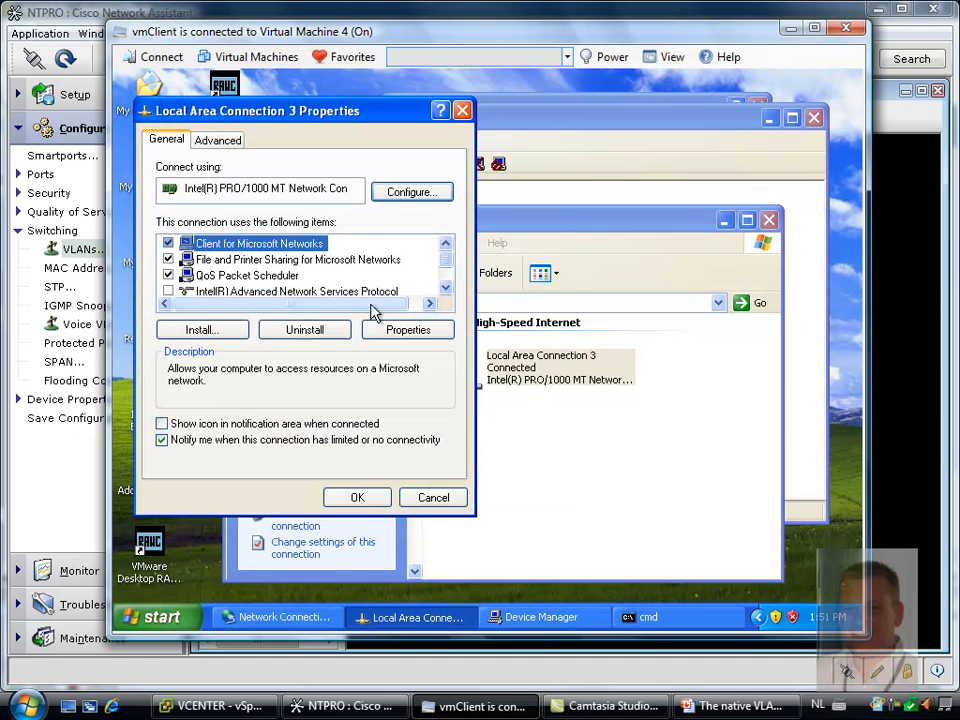
scroll(440, 270, "down", 1)
left_click(185, 275)
left_click(408, 330)
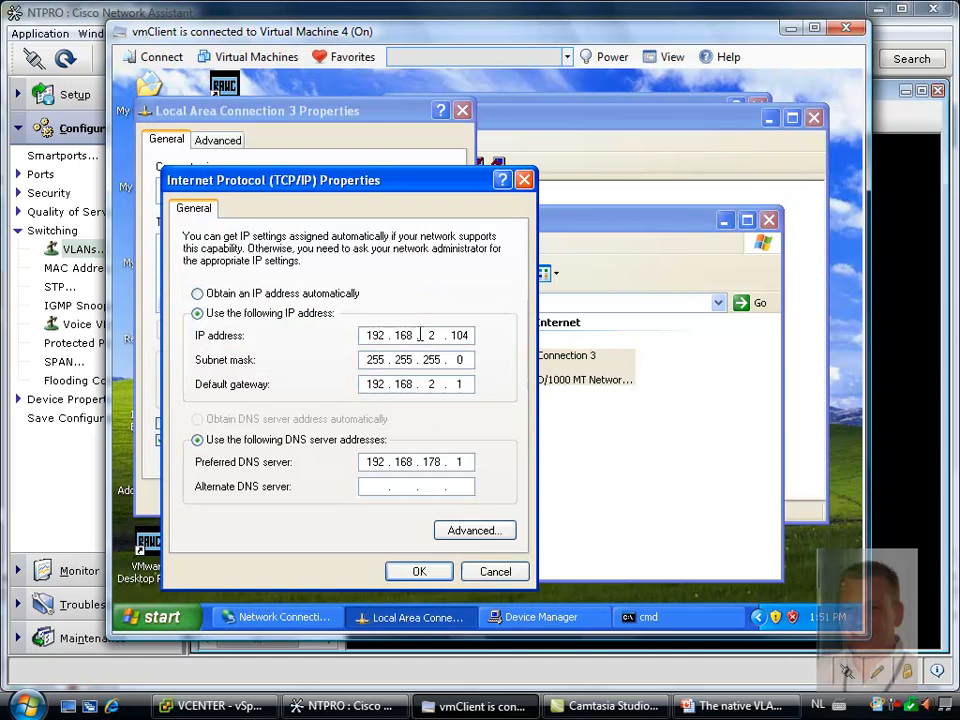
left_click(479, 575)
left_click(461, 498)
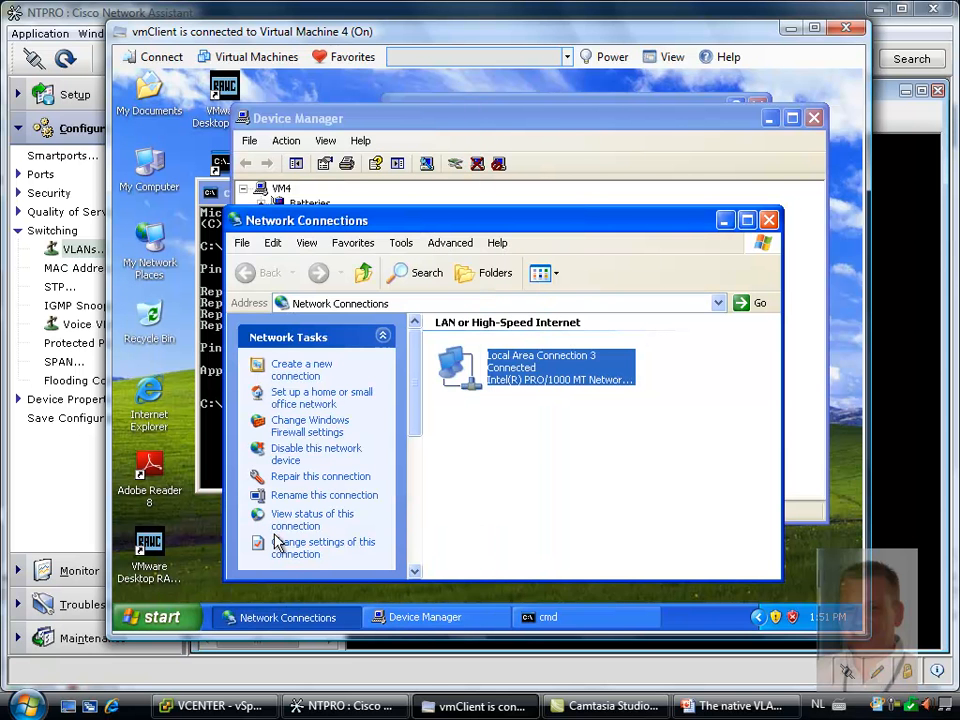
Switch to vSphere Client and open the Private VLAN settings of the dvSwitch
left_click(238, 708)
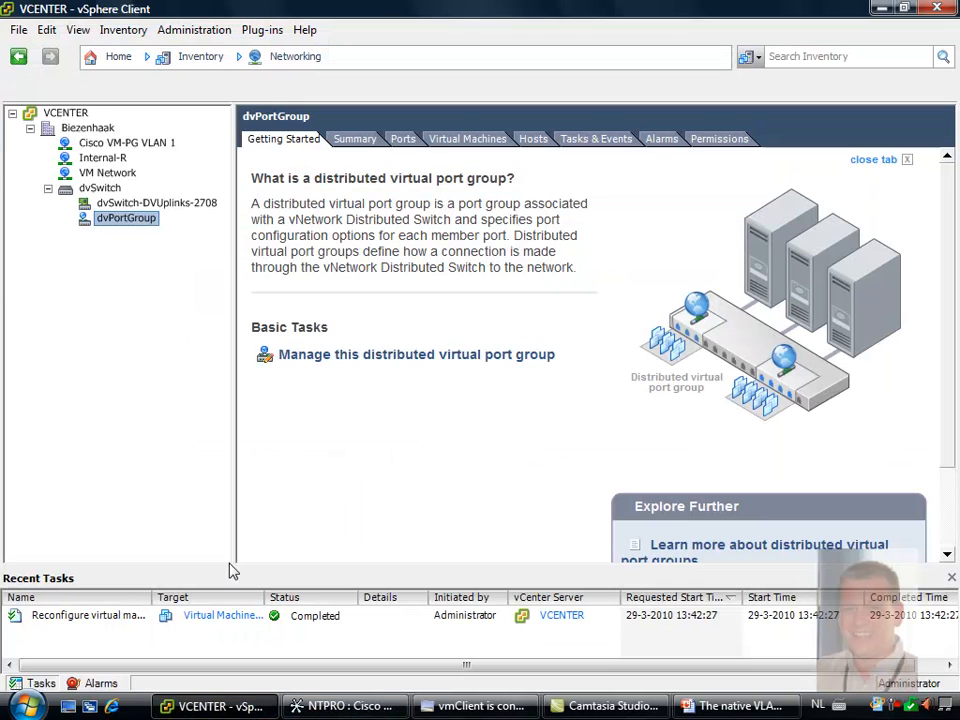
right_click(111, 188)
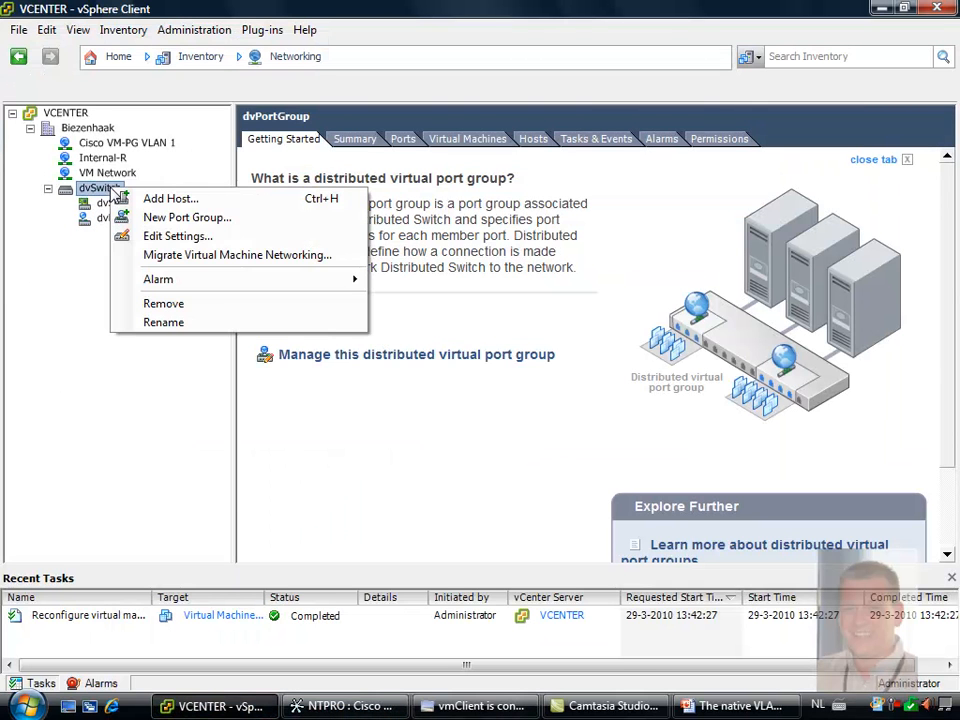
left_click(180, 235)
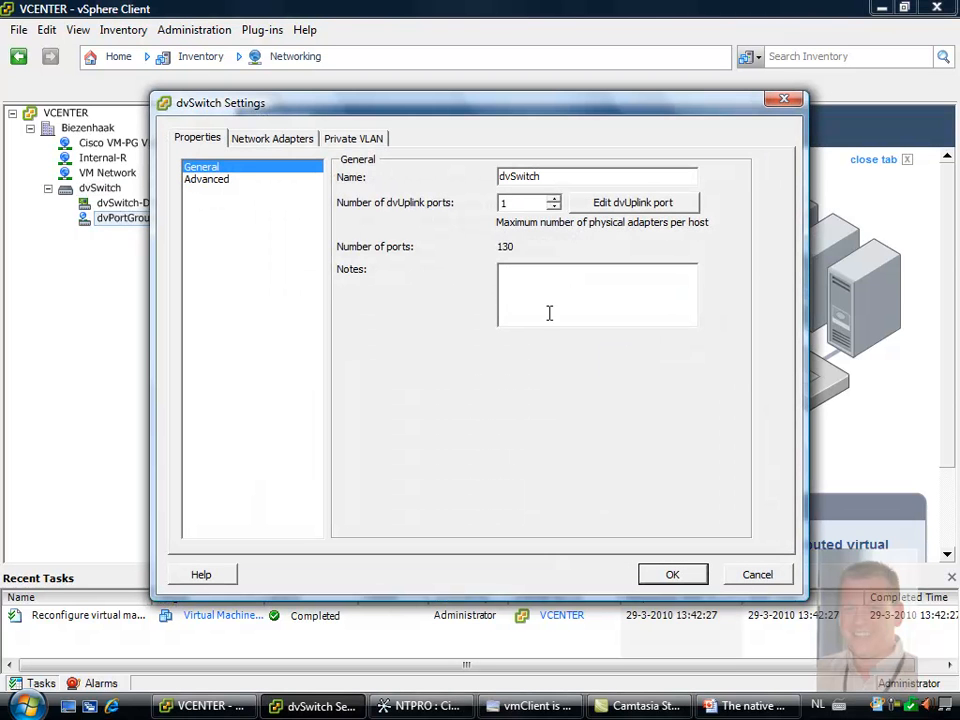
left_click(356, 140)
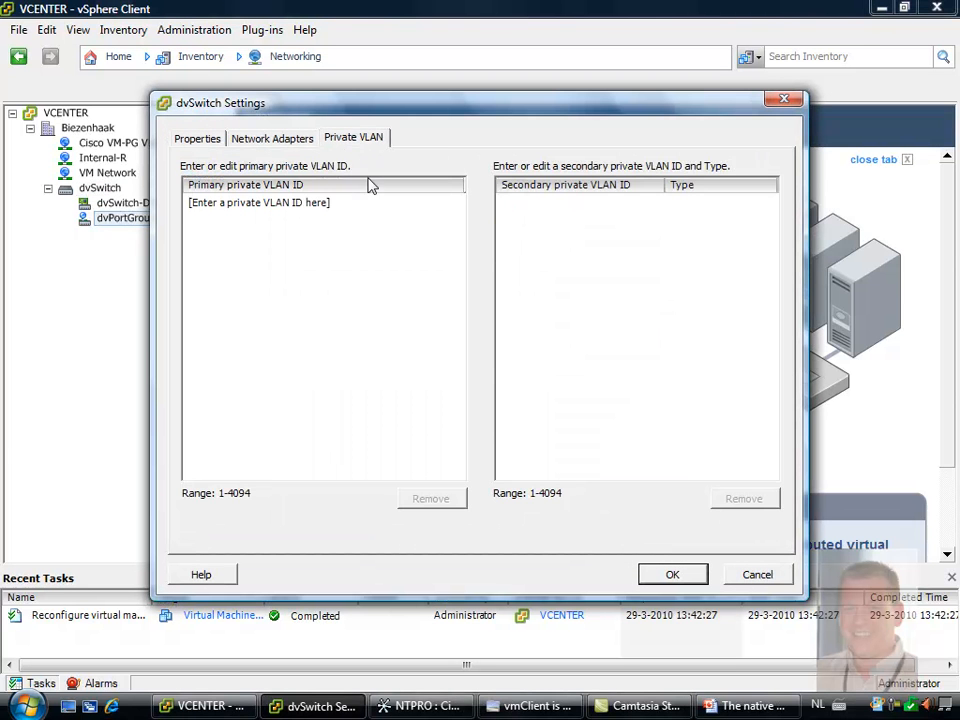
Add primary private VLAN ID 23 to the dvSwitch and select it to show its secondary VLANs
left_click(285, 208)
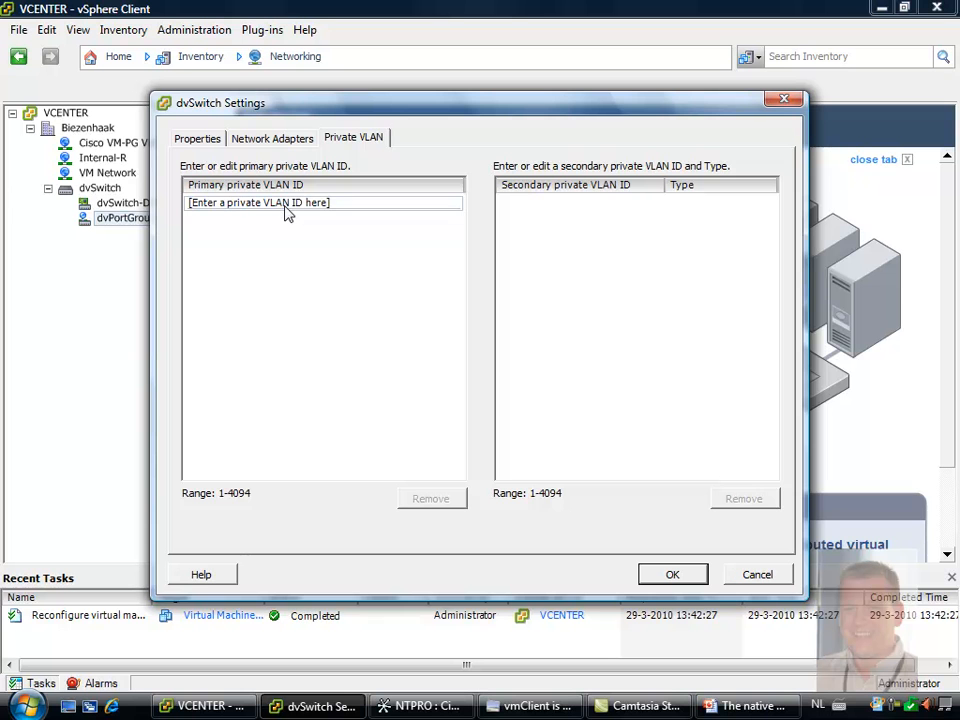
left_click(286, 208)
left_click(545, 220)
left_click(203, 210)
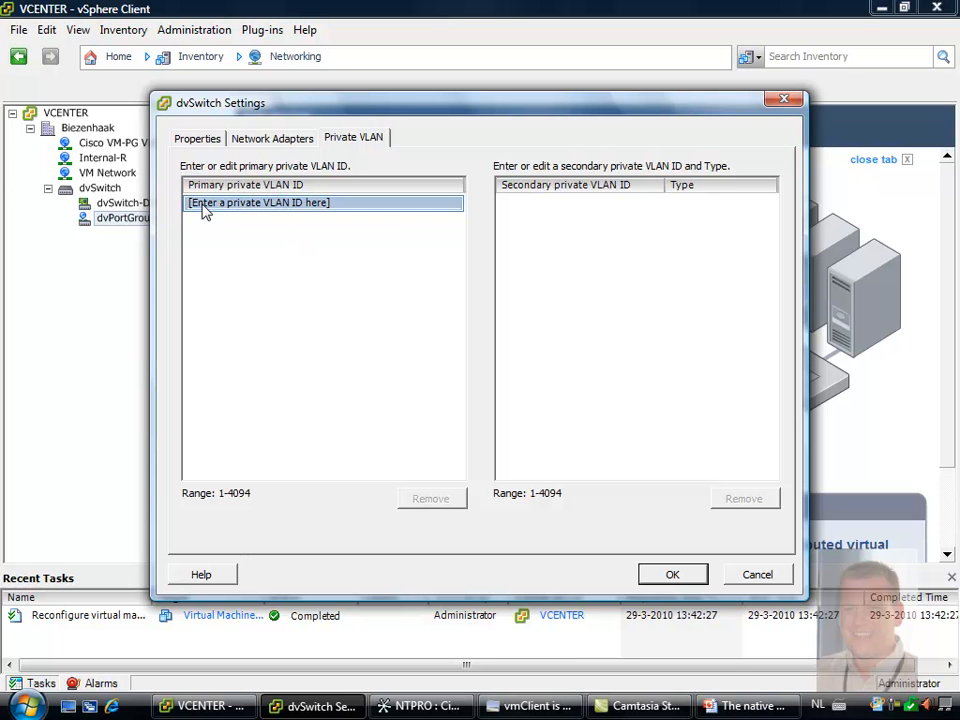
left_click(224, 210)
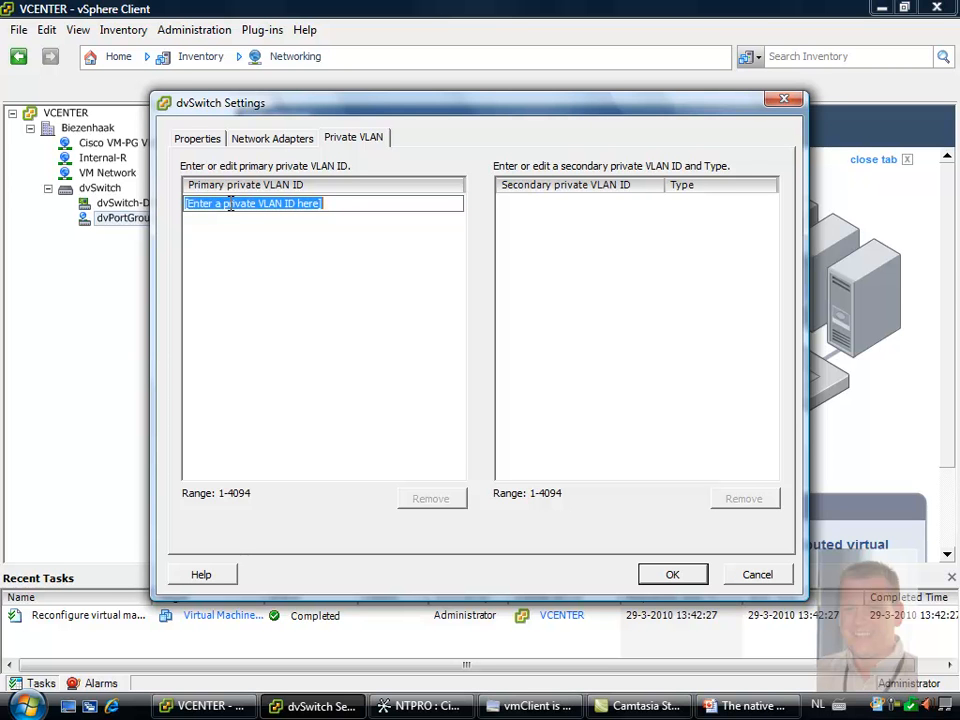
type("23")
key("Return")
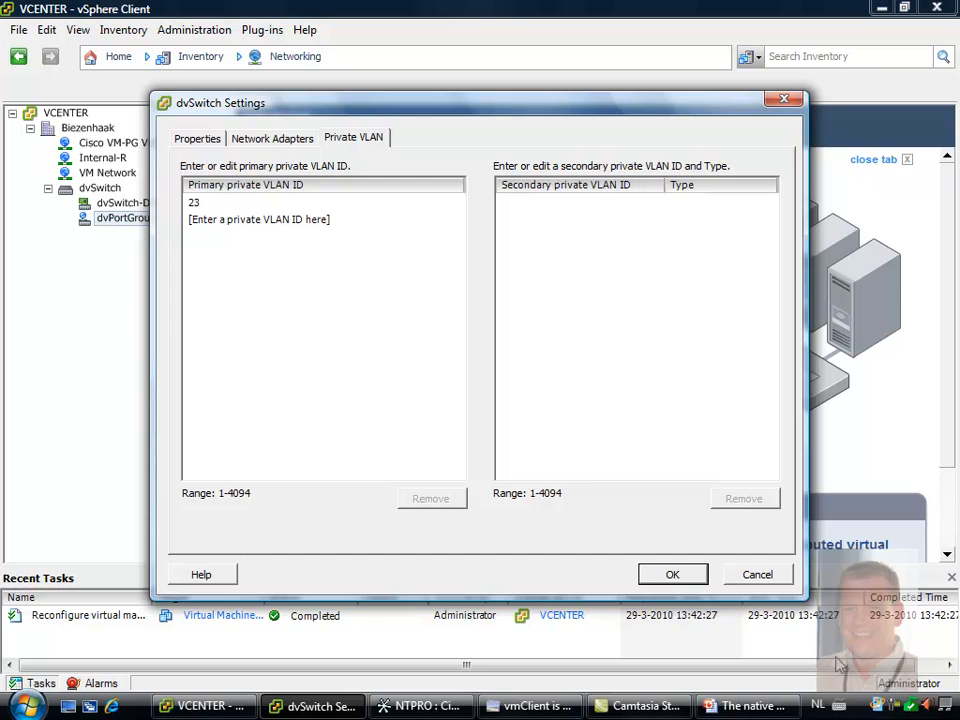
left_click(898, 704)
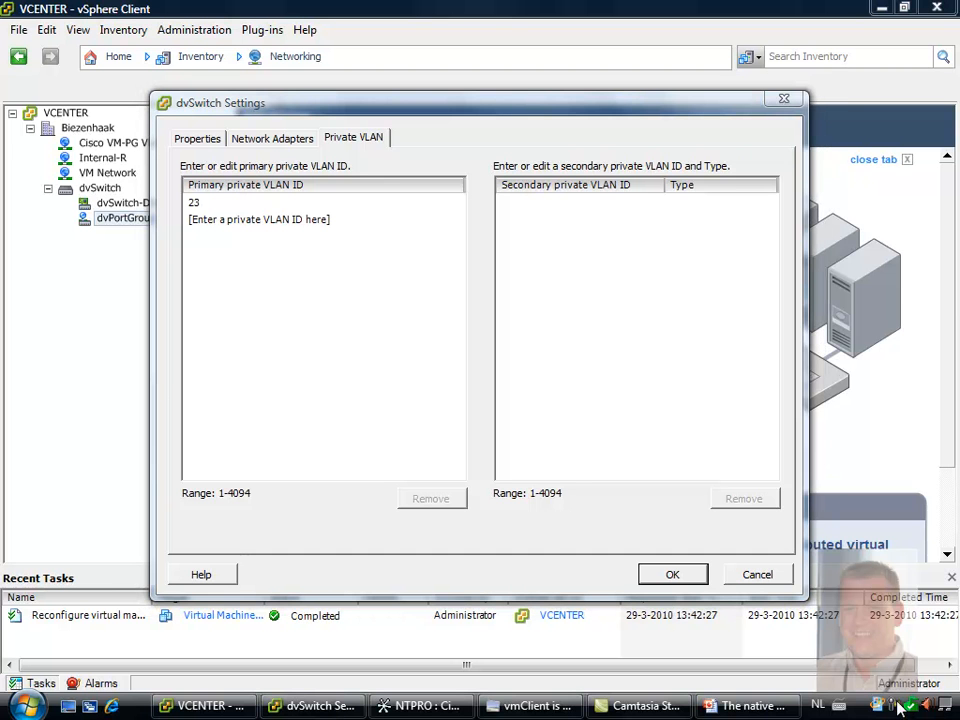
left_click(868, 602)
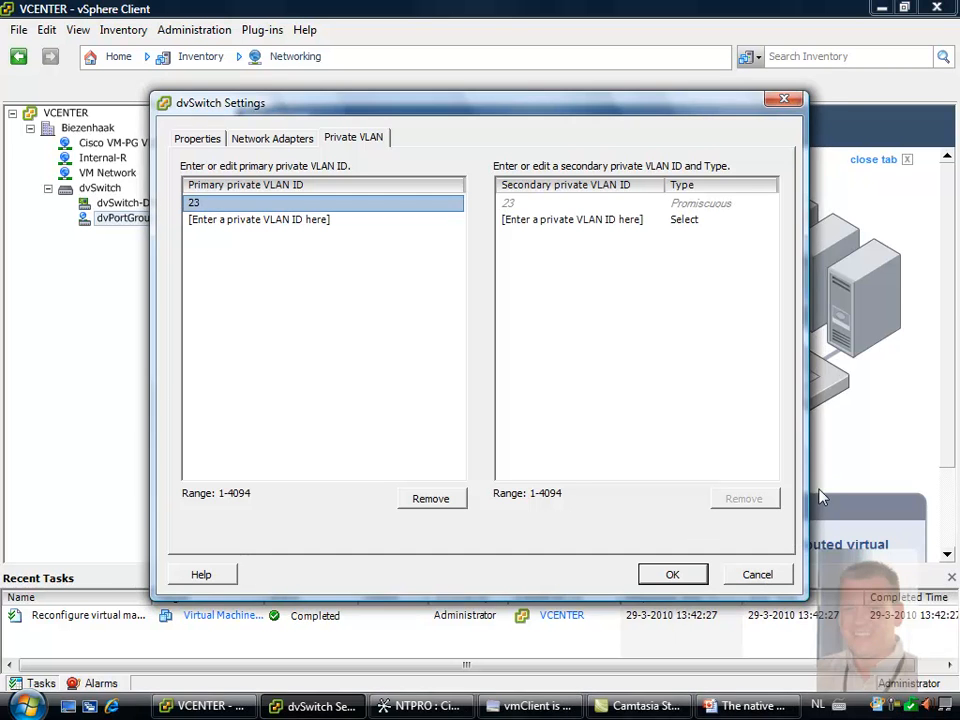
Add secondary private VLAN ID 24 under primary VLAN 23
left_click(516, 220)
left_click(699, 221)
left_click(737, 222)
left_click(718, 250)
left_click(628, 220)
type("24")
key("Return")
left_click(710, 240)
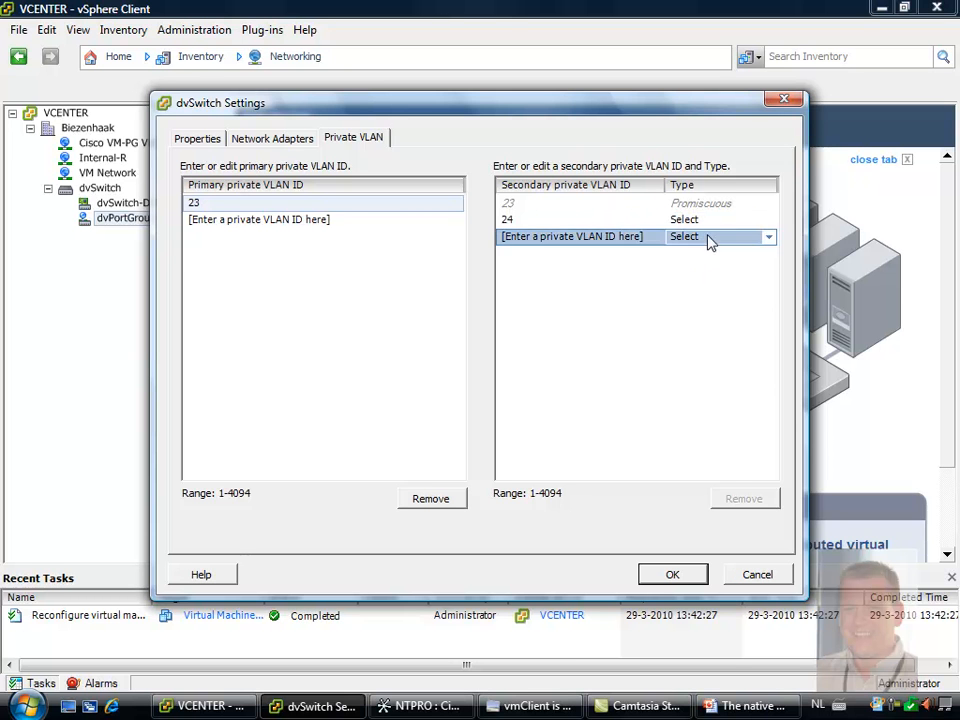
left_click(768, 238)
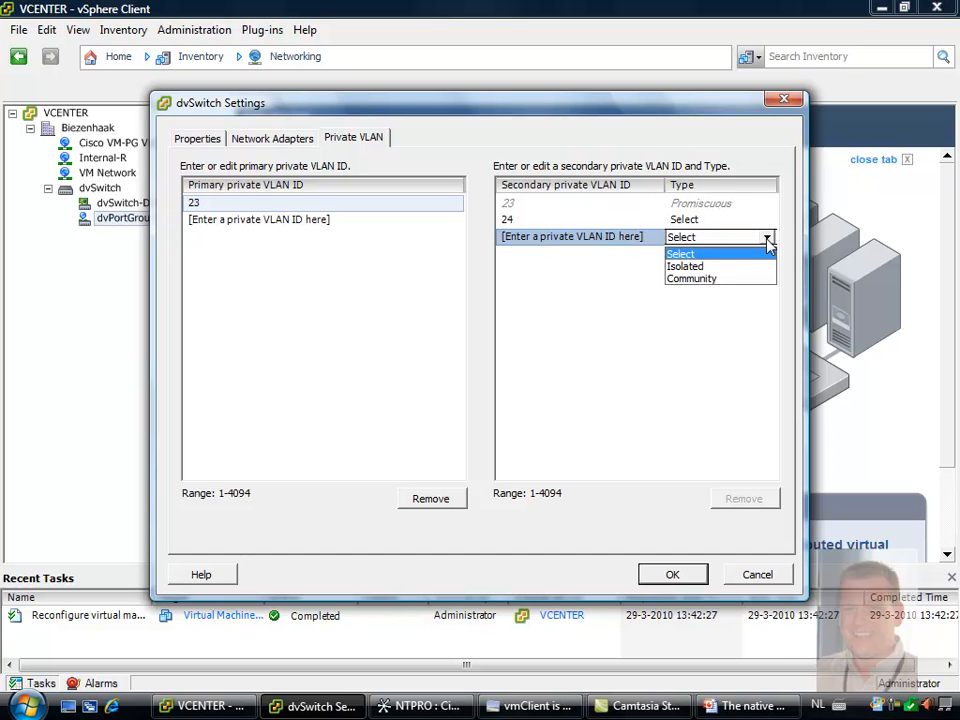
left_click(764, 279)
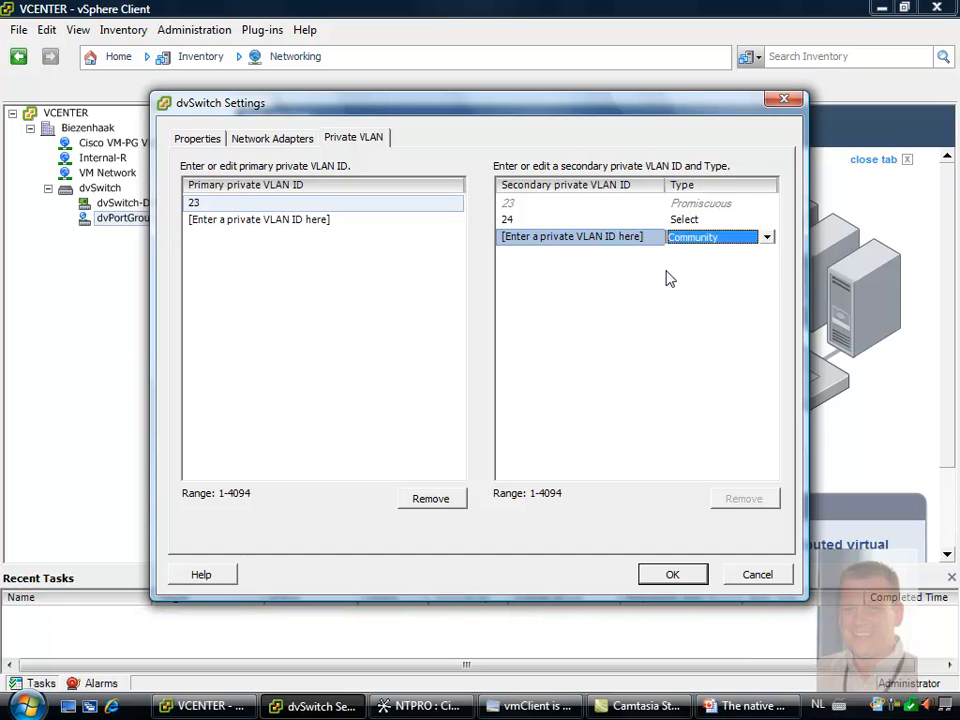
Add secondary private VLAN ID 25 under primary VLAN 23 with the type Community
left_click(599, 228)
left_click(599, 236)
left_click(599, 237)
left_click(605, 237)
left_click(622, 236)
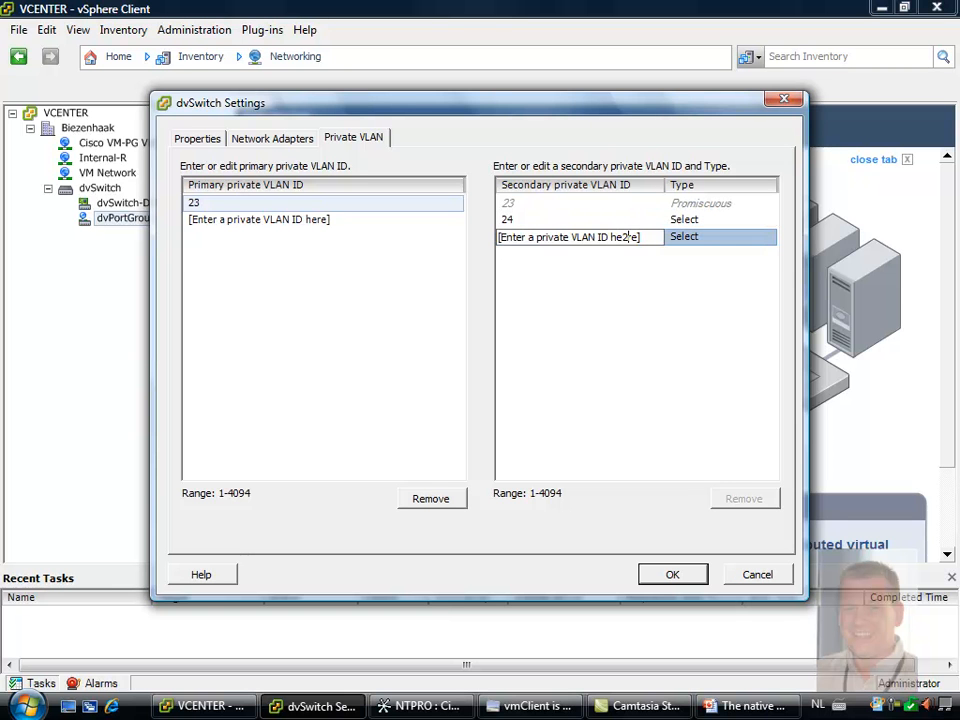
left_click_drag(653, 238, 476, 242)
type("2")
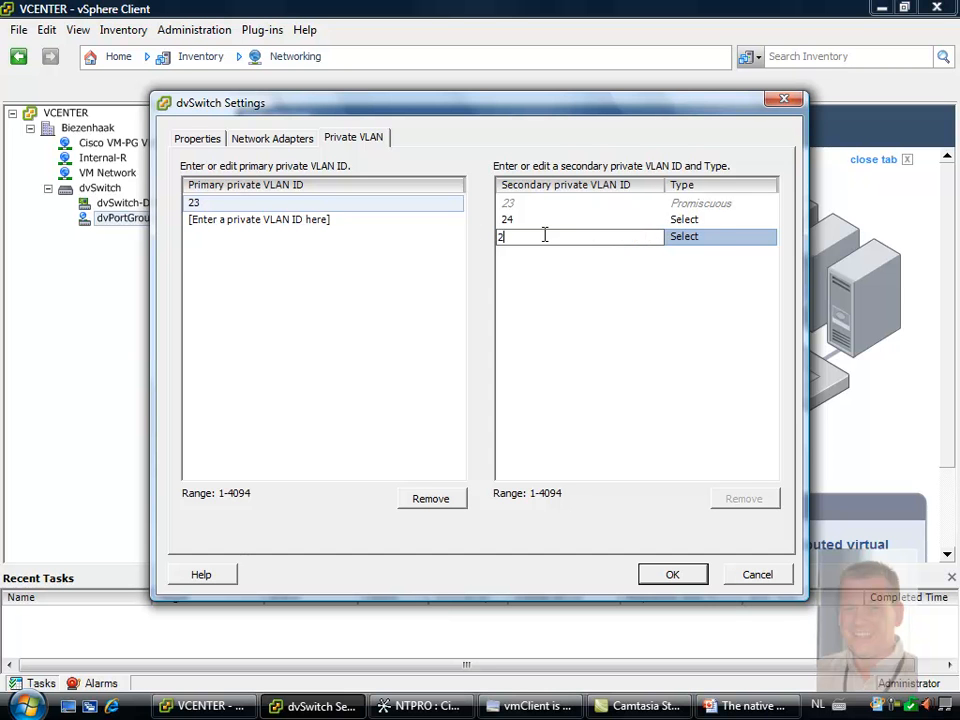
type("5")
left_click(720, 245)
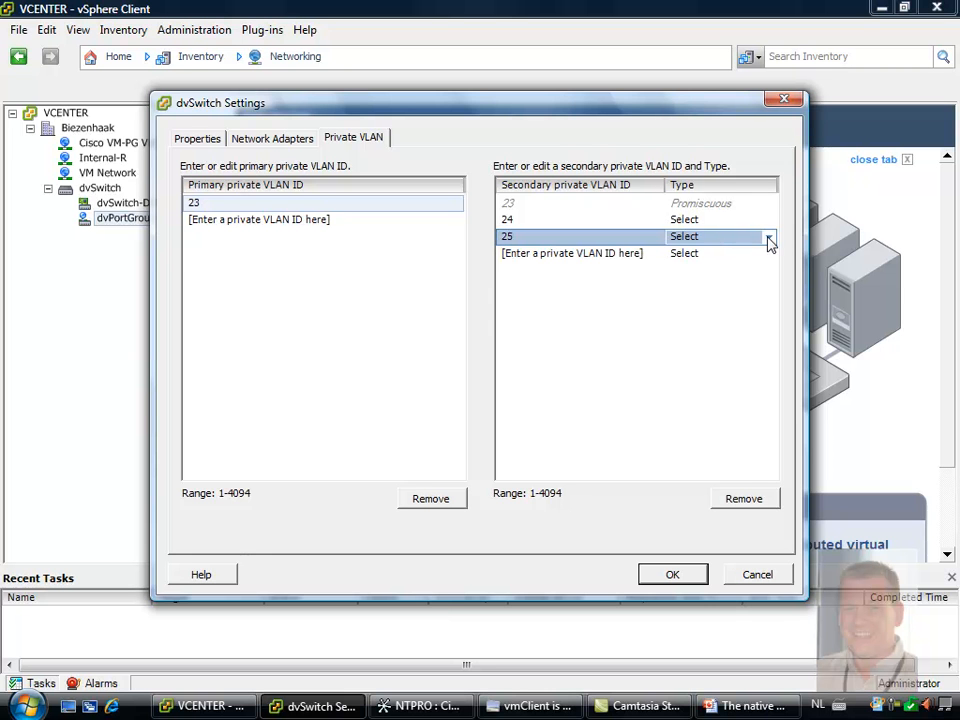
left_click(754, 237)
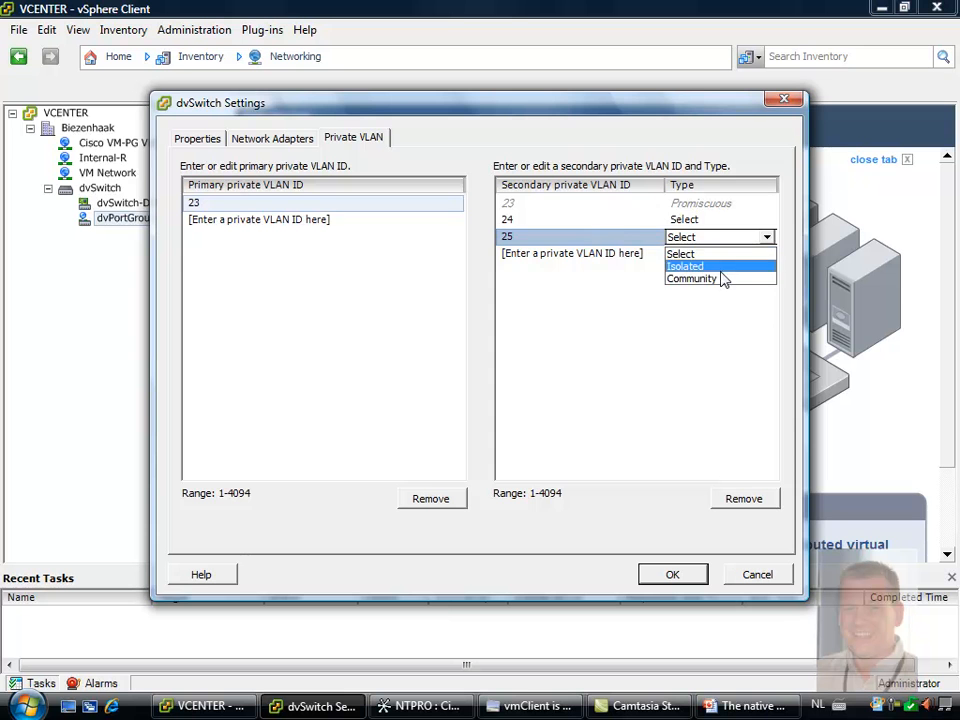
left_click(725, 279)
Set the type of secondary private VLAN 24 to Isolated and save the dvSwitch settings
left_click(745, 221)
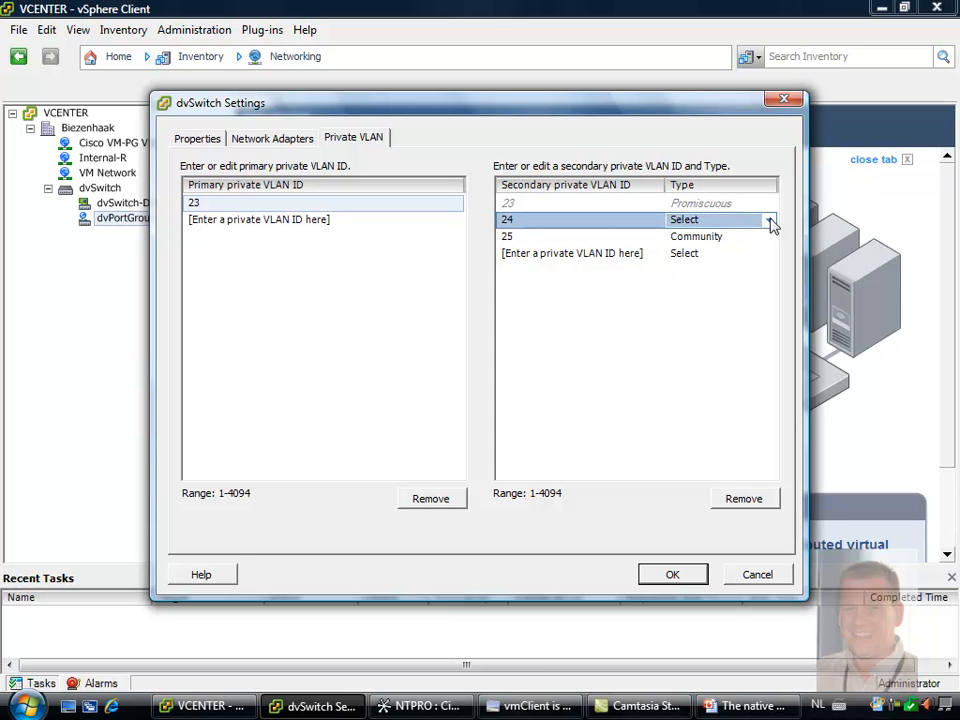
left_click(766, 220)
left_click(741, 250)
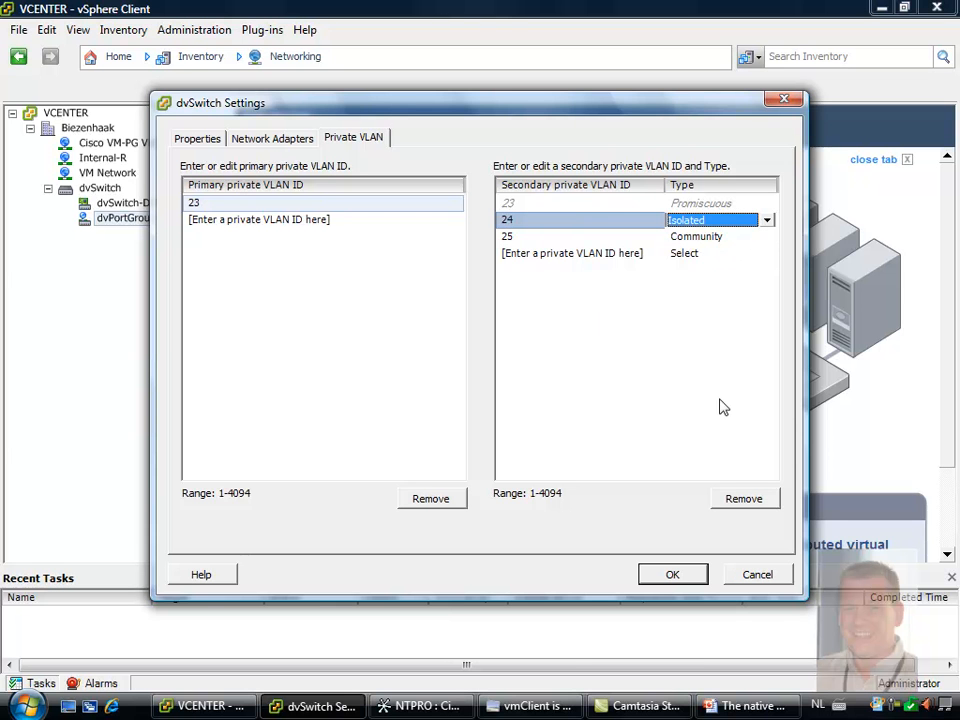
left_click(675, 576)
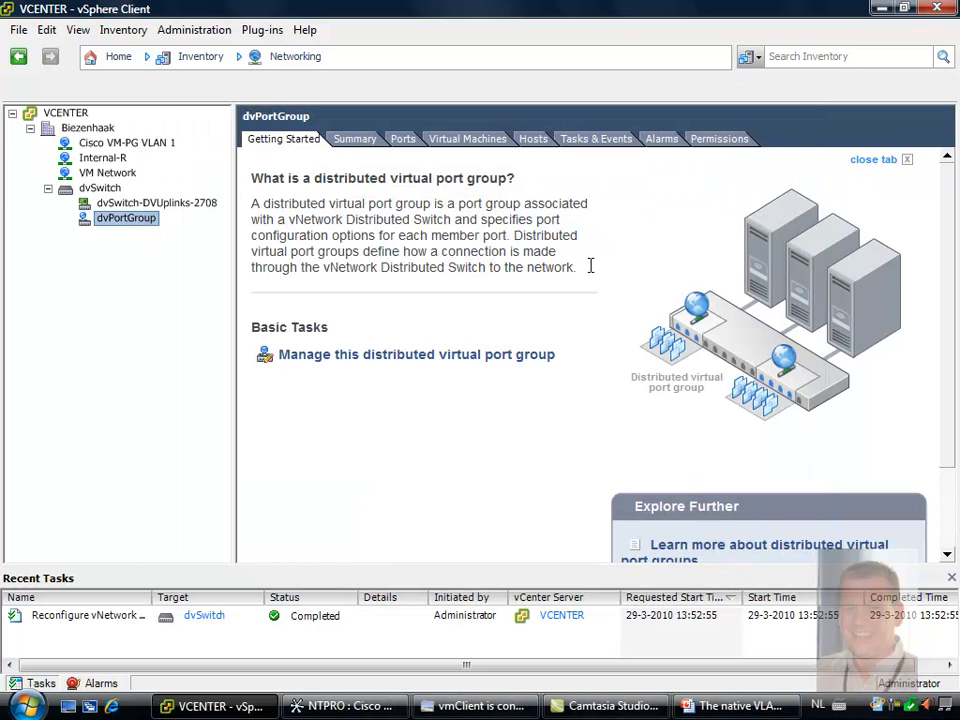
Set the dvPortGroup's VLAN type to Private VLAN with the entry Isolated (23, 24) and save the settings
right_click(125, 226)
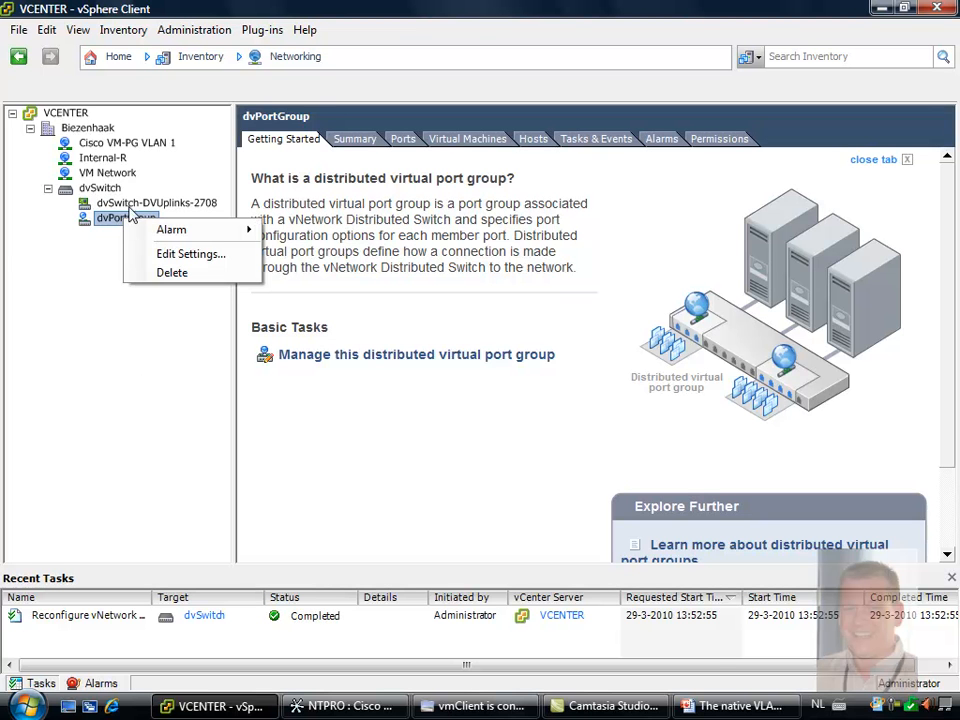
left_click(170, 255)
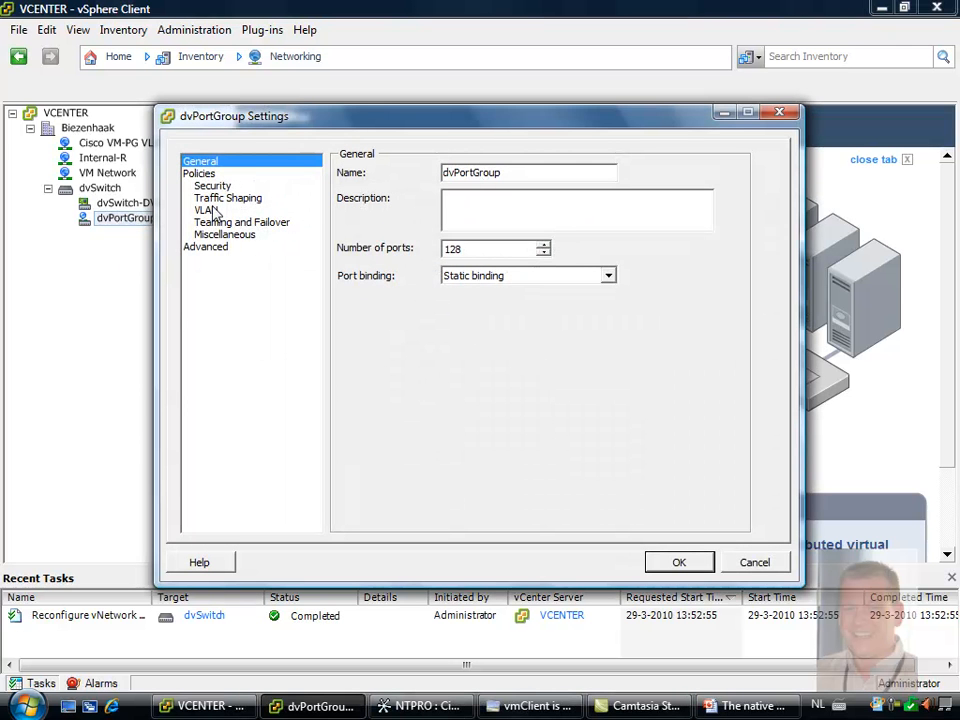
left_click(210, 211)
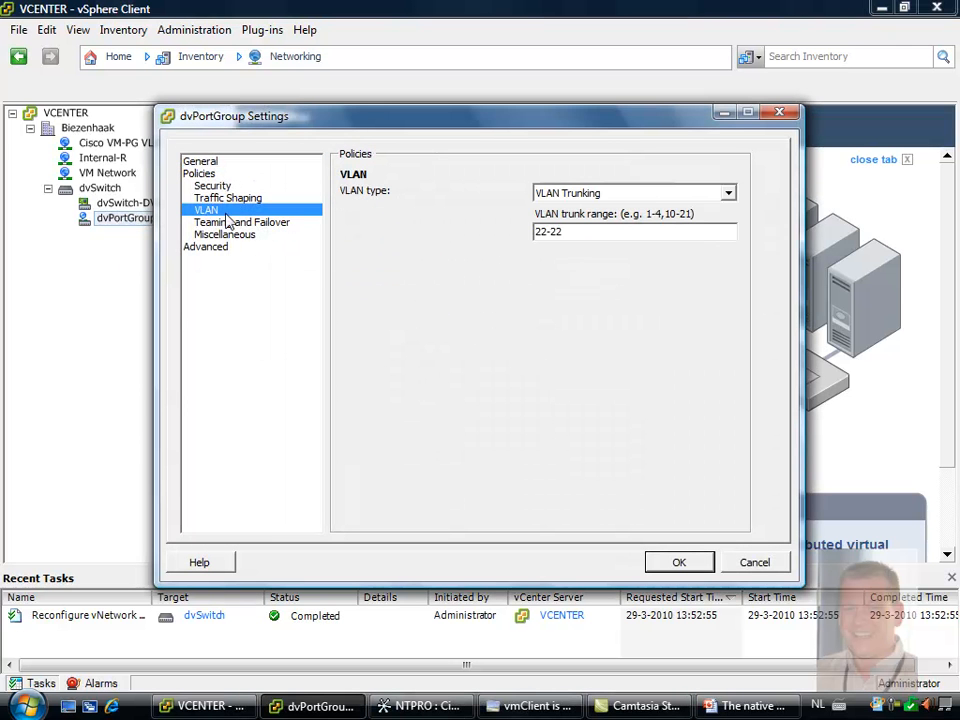
left_click(651, 194)
left_click(641, 248)
left_click(728, 235)
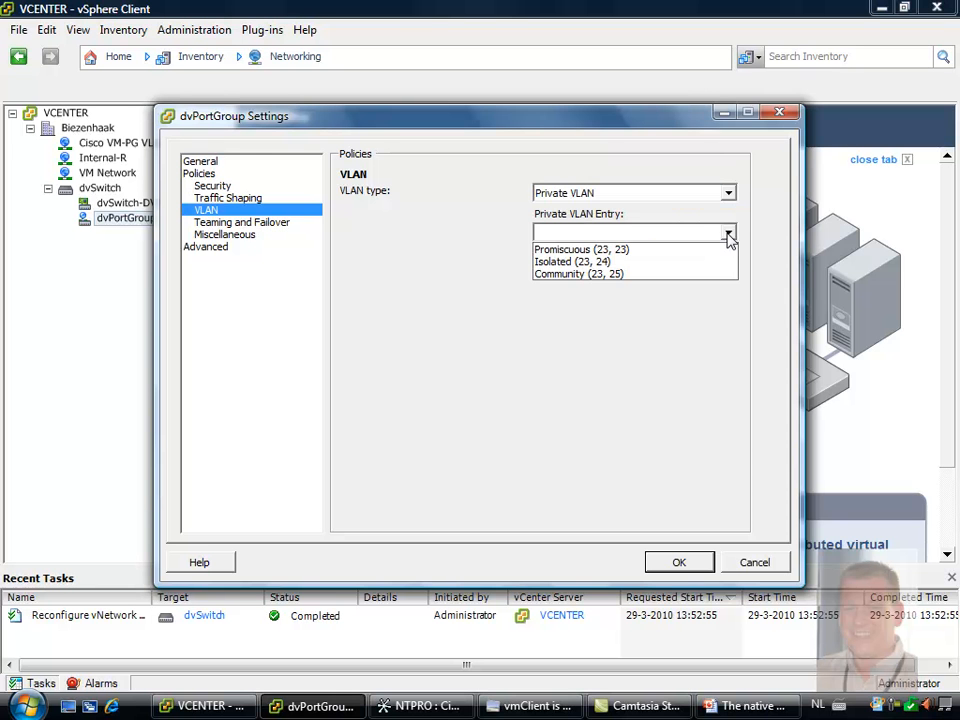
left_click(638, 264)
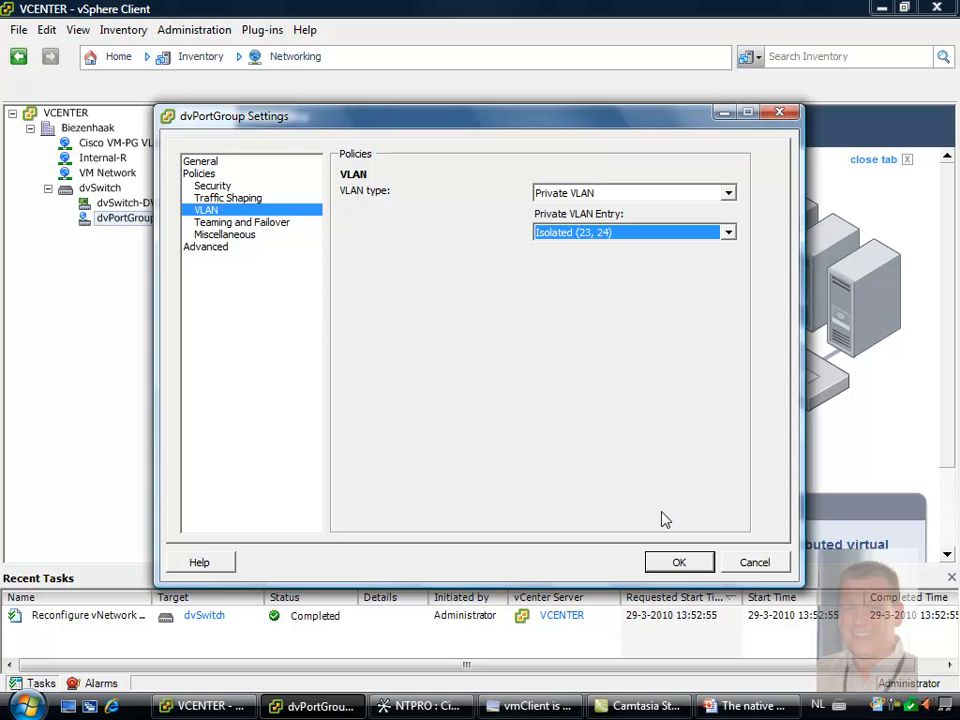
left_click(677, 566)
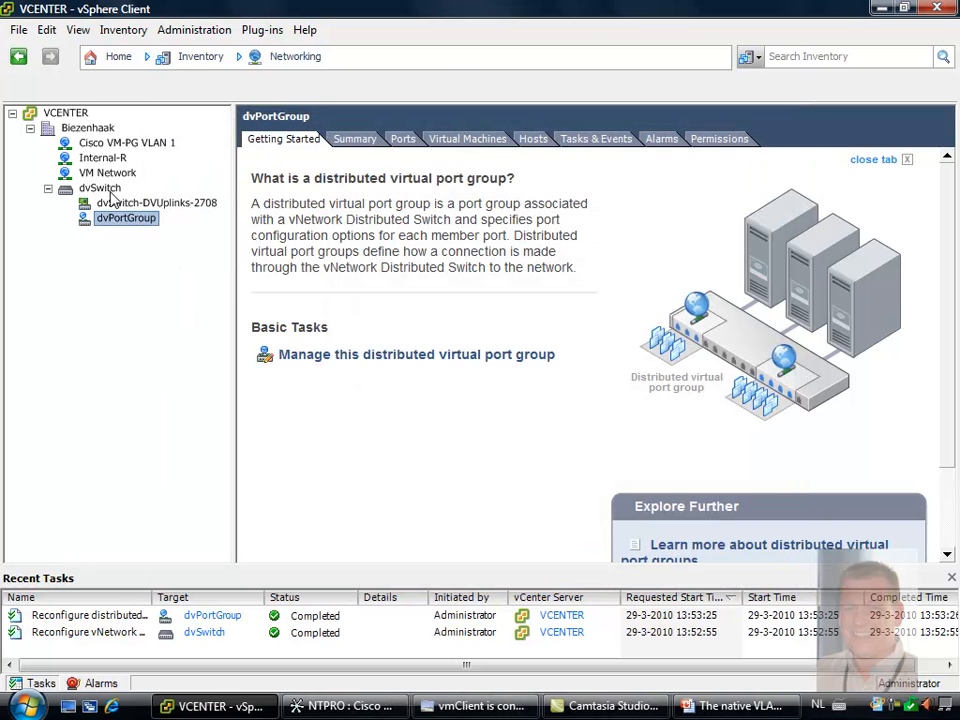
Create a port group named Router on the dvSwitch, with VLAN type Private VLAN and the entry Promiscuous (23, 23)
left_click(100, 188)
right_click(104, 189)
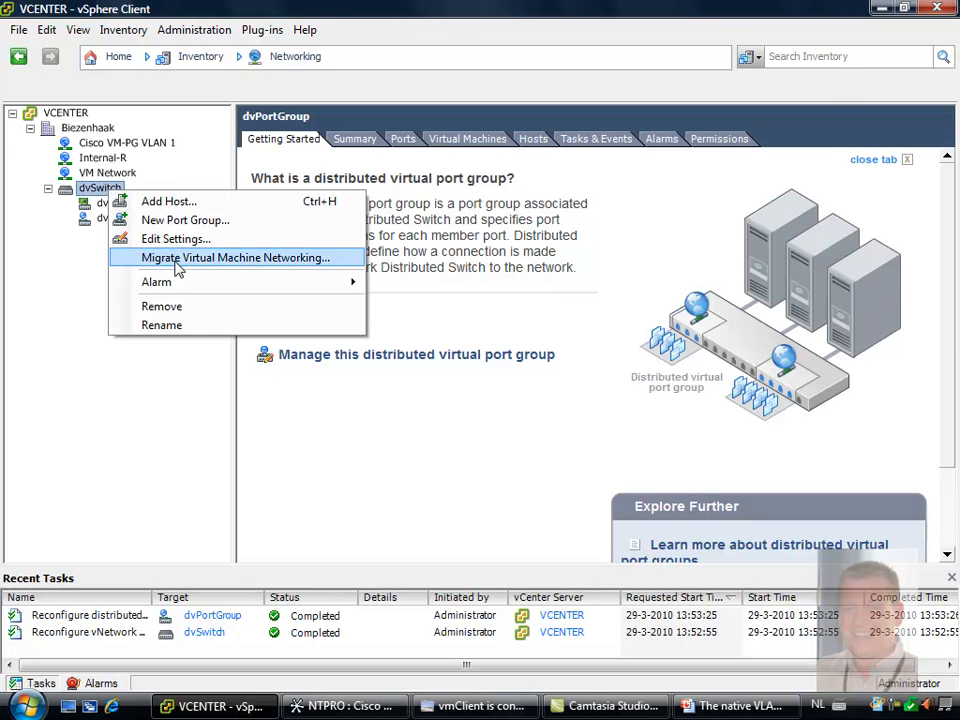
left_click(180, 220)
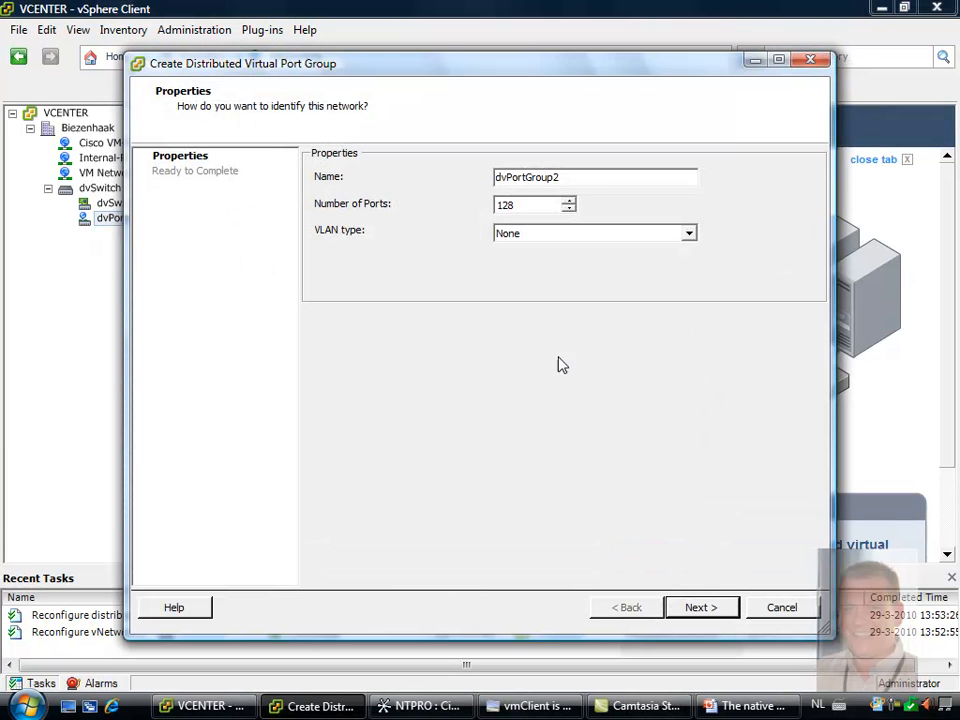
left_click_drag(594, 178, 283, 178)
type("Router")
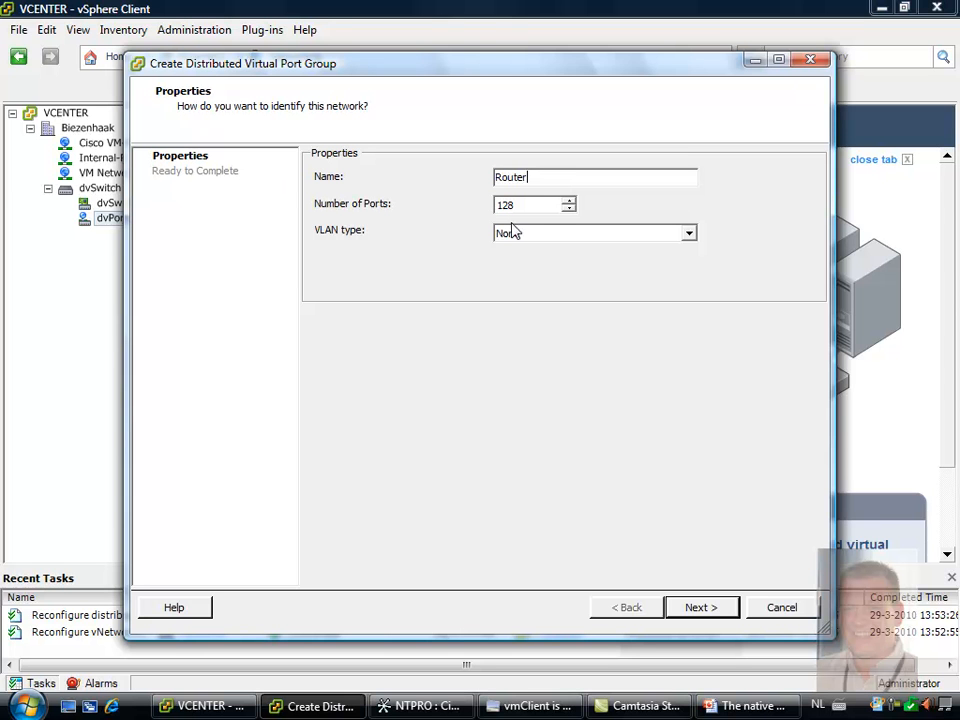
left_click(555, 236)
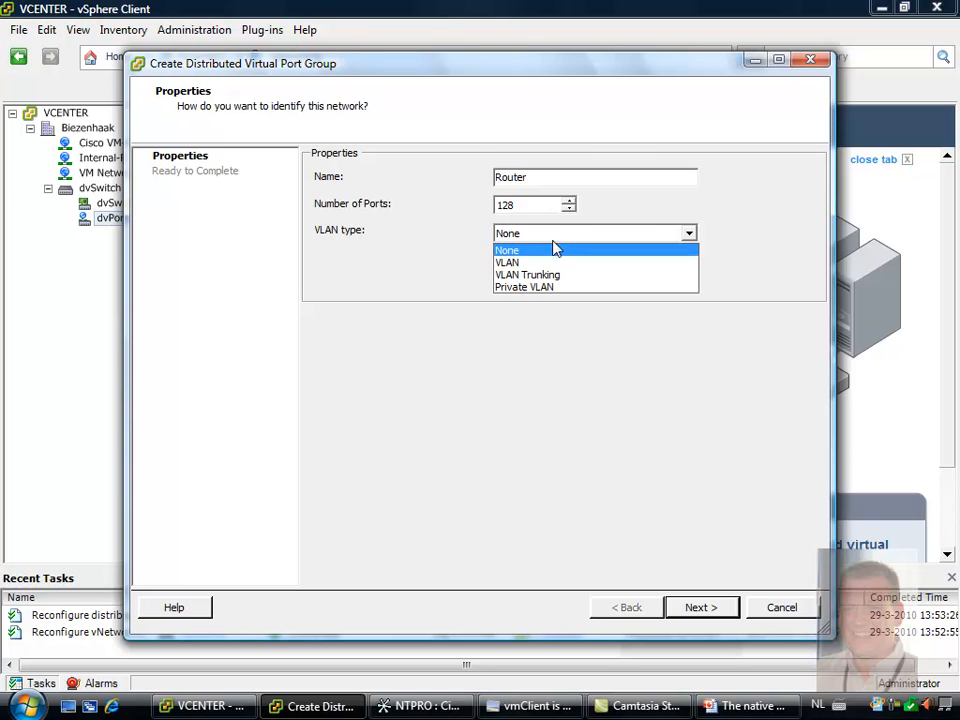
left_click(552, 287)
left_click(565, 273)
left_click(568, 291)
left_click(699, 607)
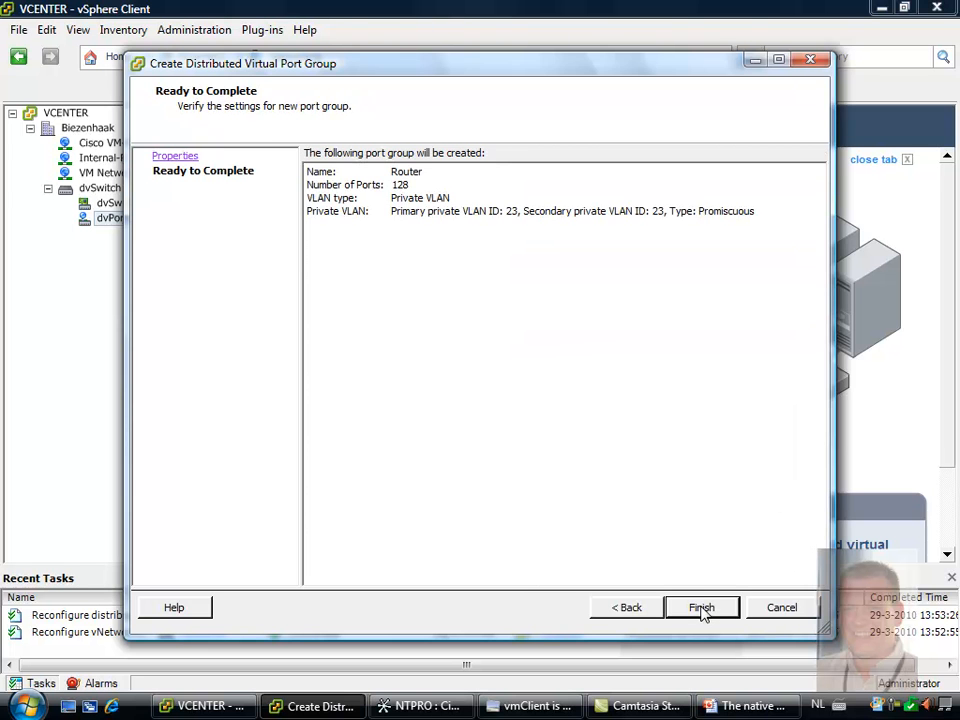
left_click(702, 607)
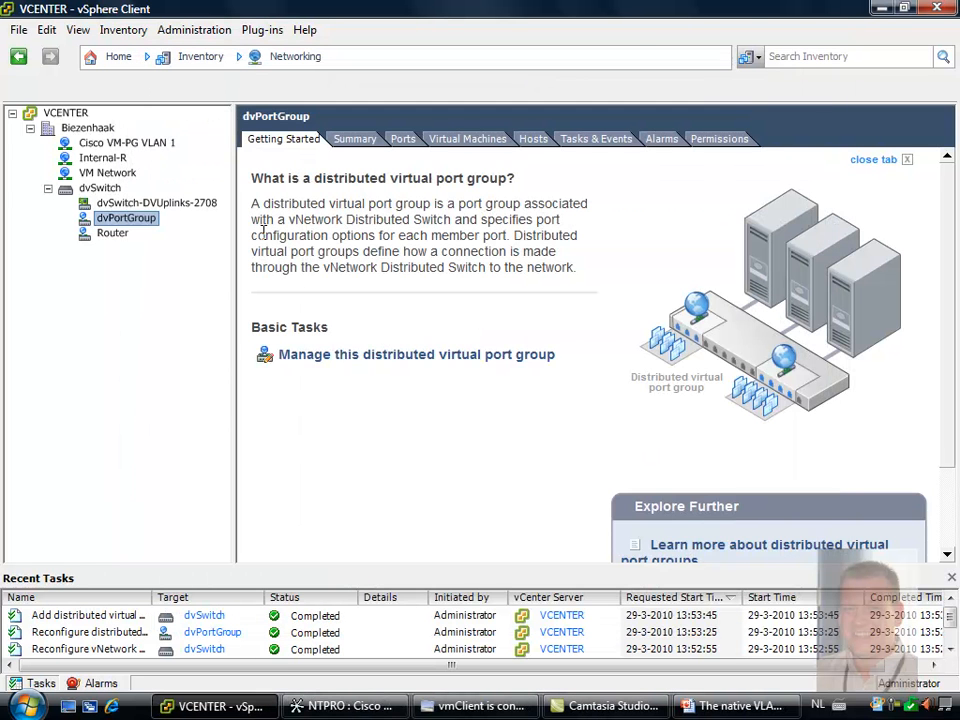
Connect network adapter 2 of the Router virtual machine to the Router (dvSwitch) network and save its settings
left_click(116, 58)
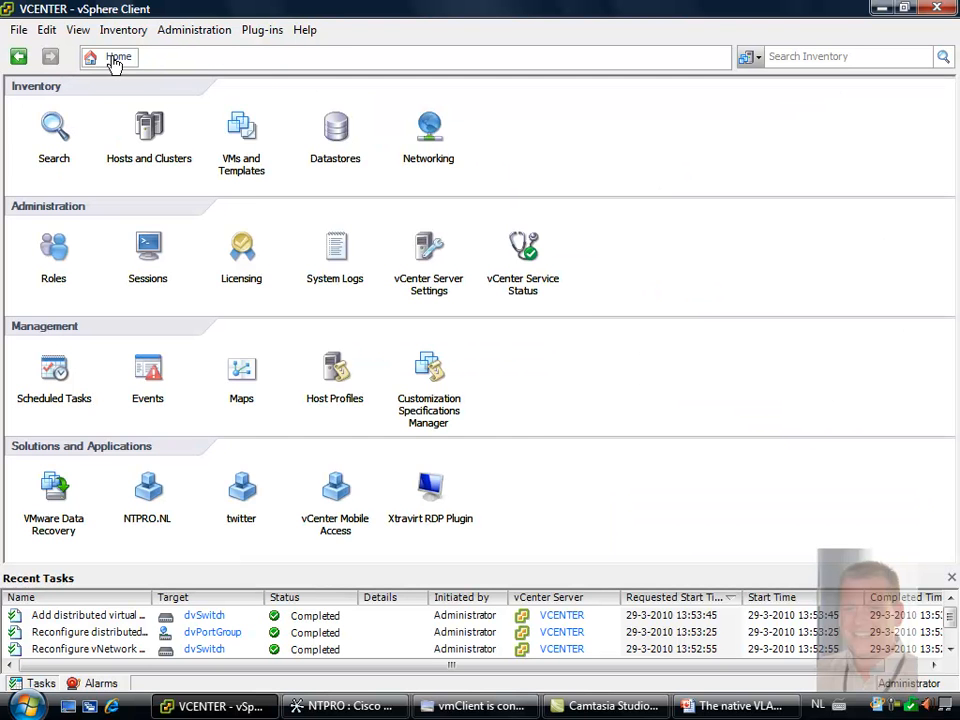
left_click(240, 126)
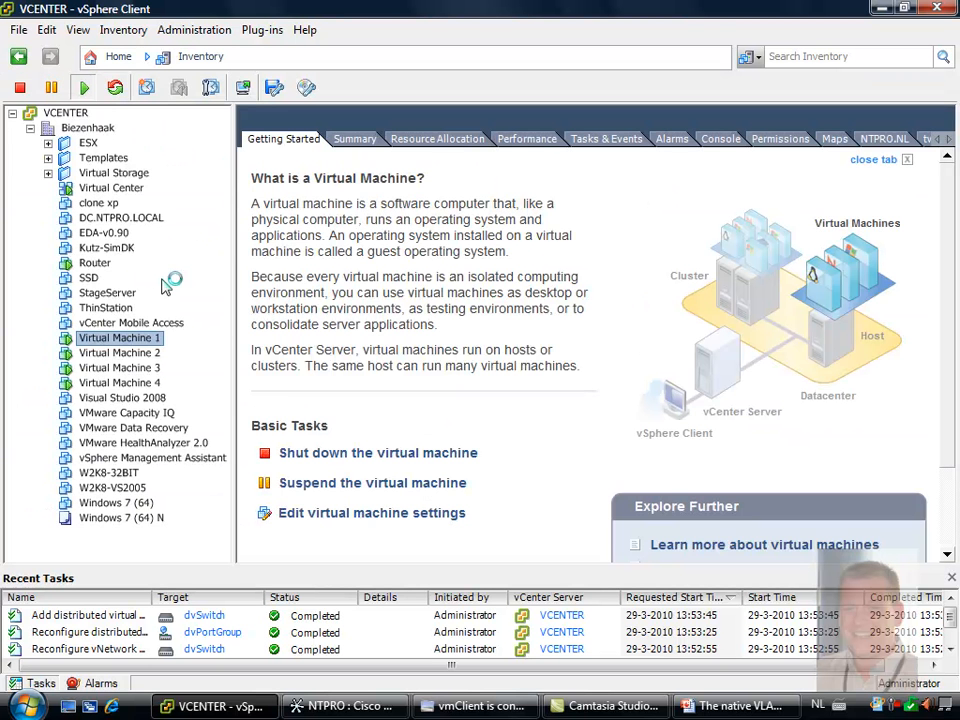
right_click(89, 263)
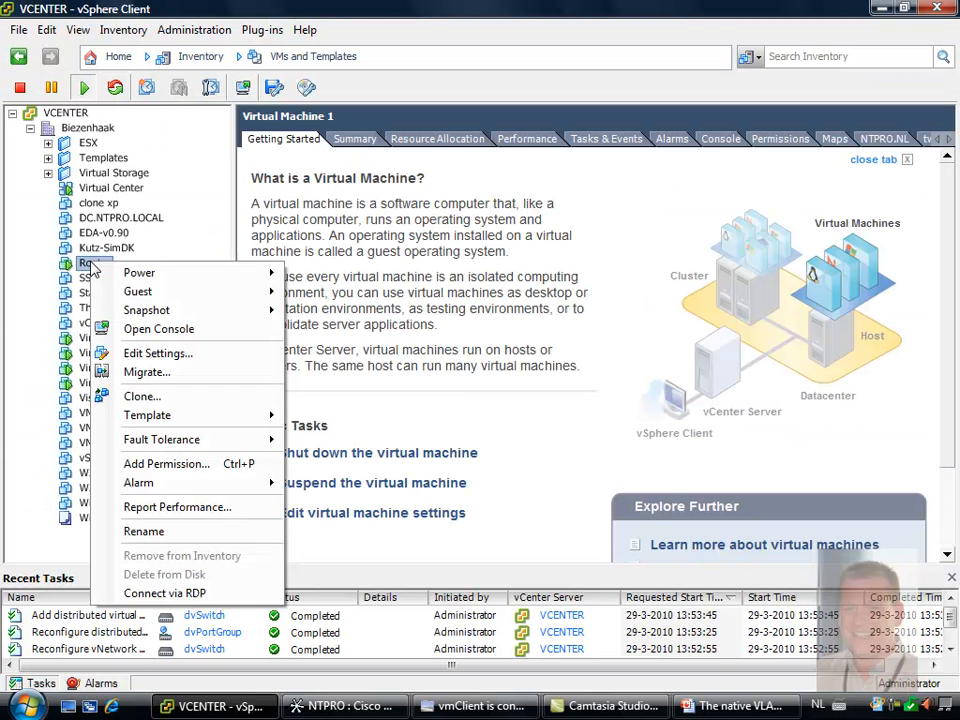
left_click(196, 357)
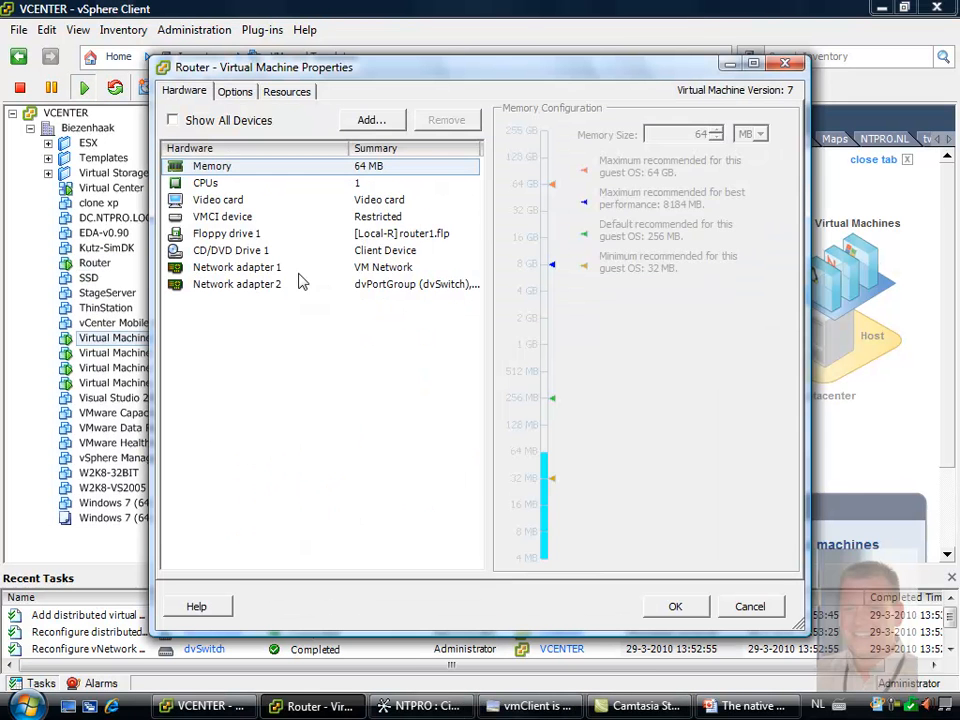
left_click(271, 286)
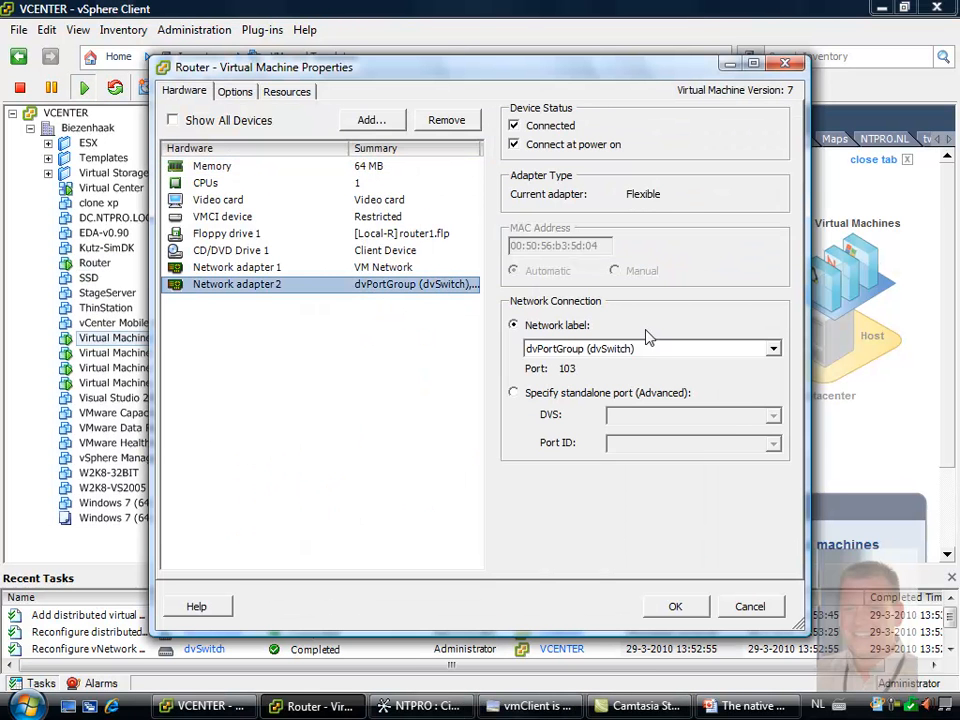
left_click(655, 358)
left_click(639, 391)
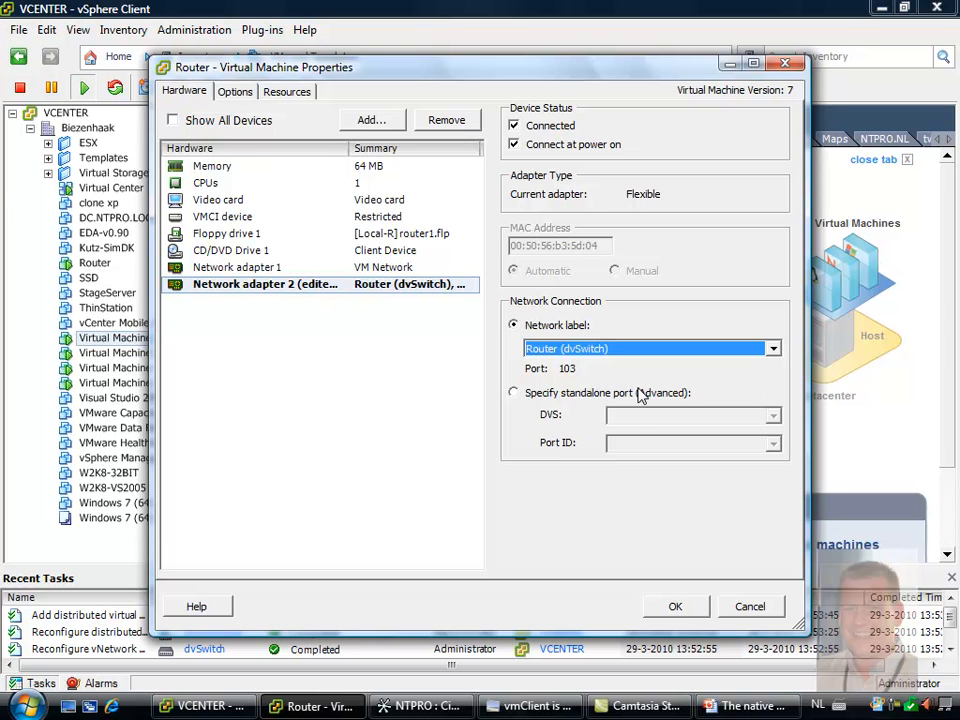
left_click(673, 606)
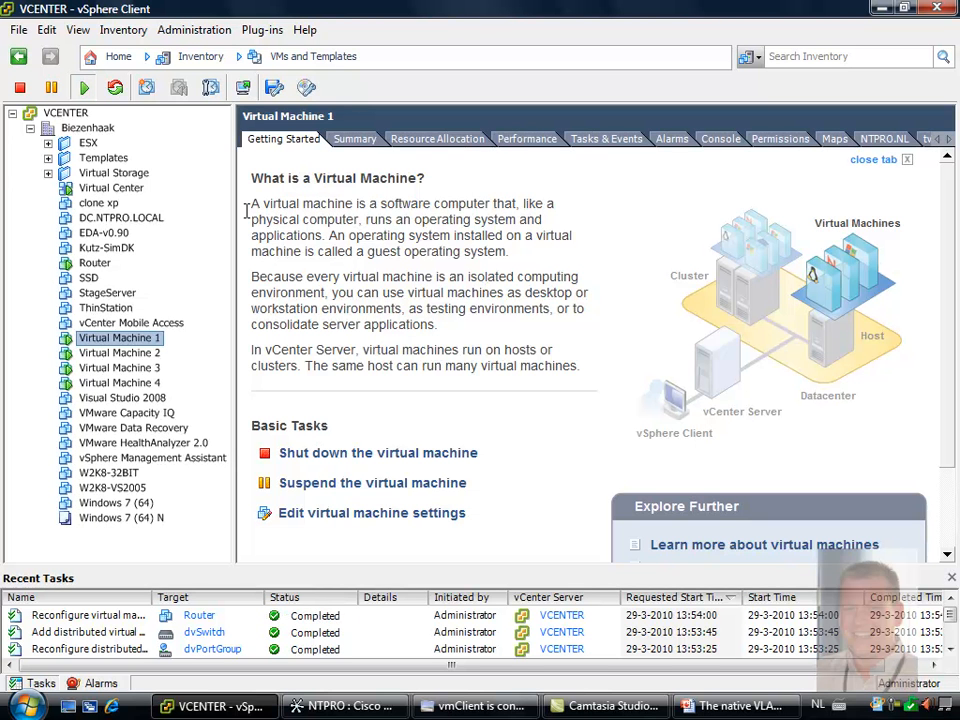
Switch to Cisco Network Assistant and create VLAN 23 on the physical switch
left_click(340, 706)
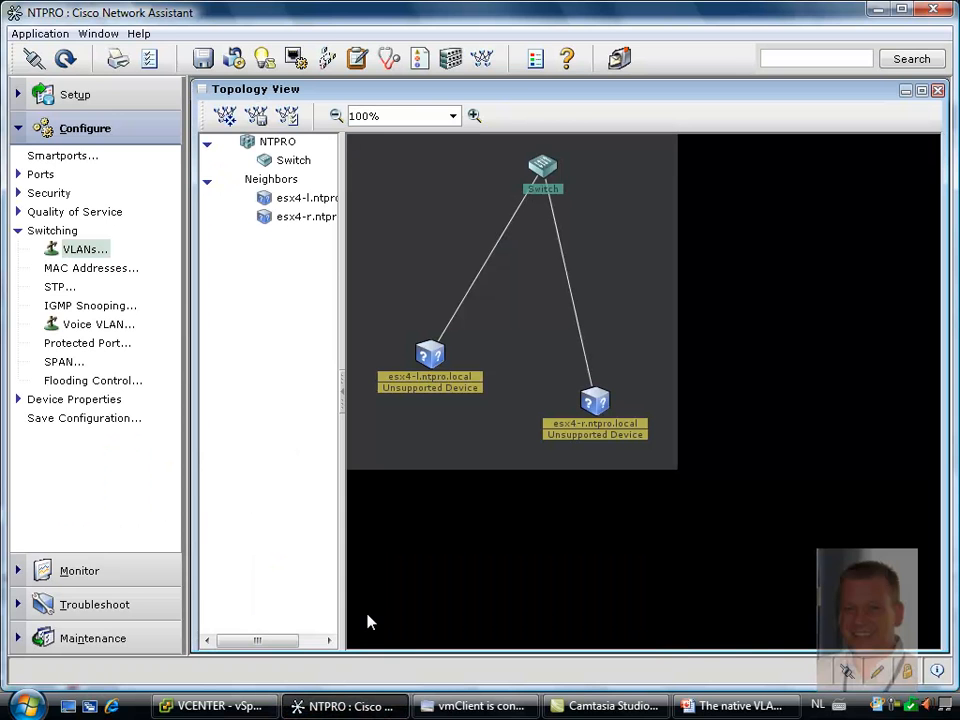
left_click(88, 252)
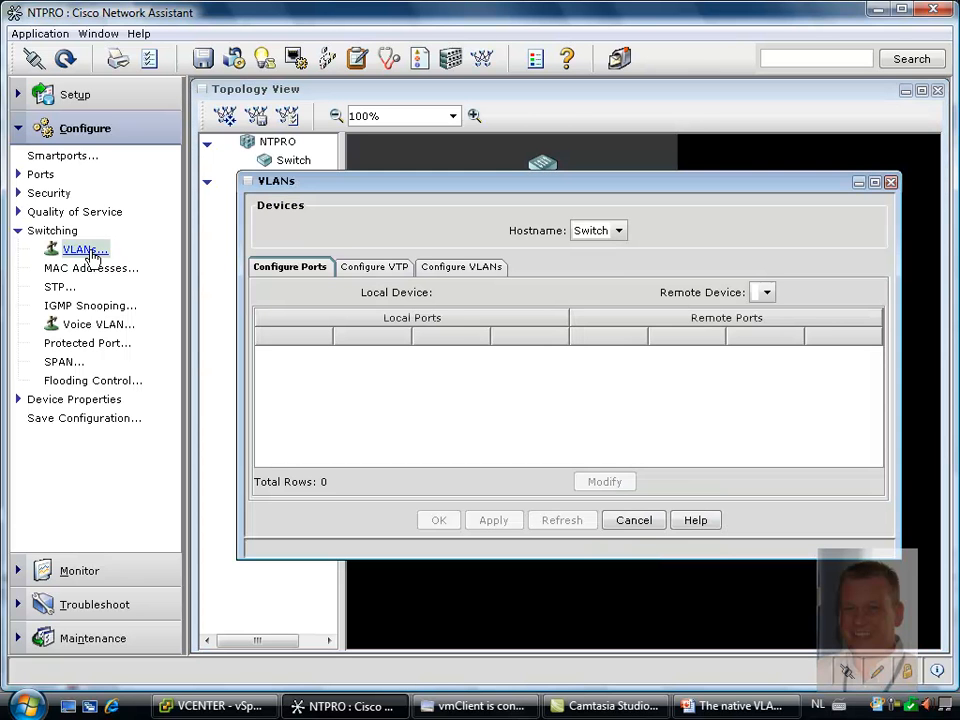
left_click(482, 269)
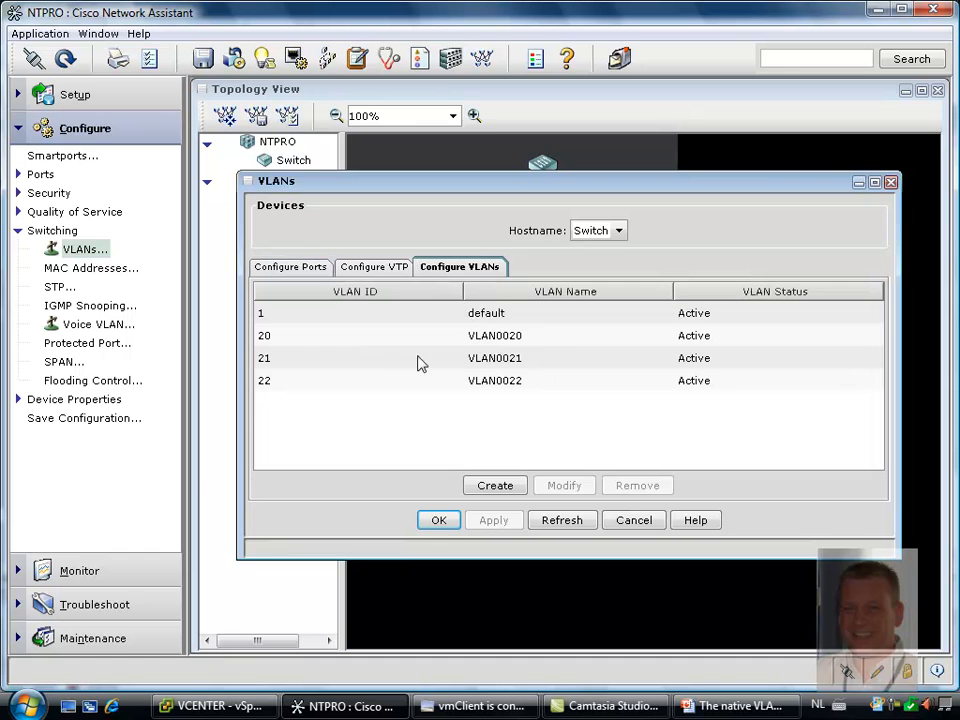
left_click(494, 487)
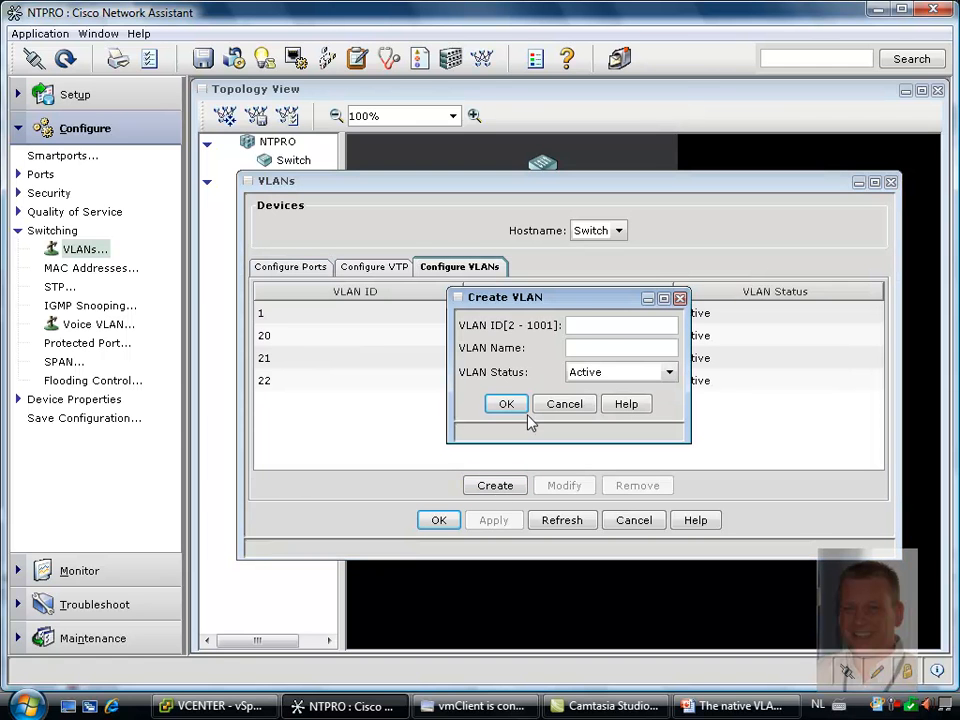
left_click(585, 328)
type("23")
key("Tab")
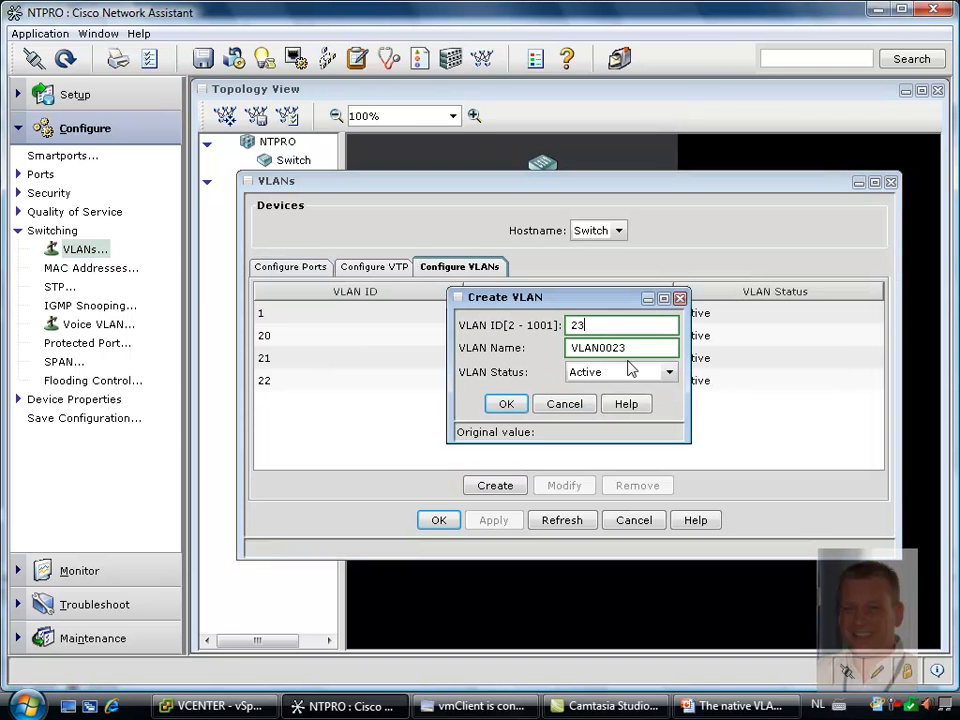
left_click(505, 404)
Create VLANs 24 and 25 on the physical switch
left_click(506, 490)
left_click(591, 326)
type("24")
left_click(508, 405)
left_click(515, 486)
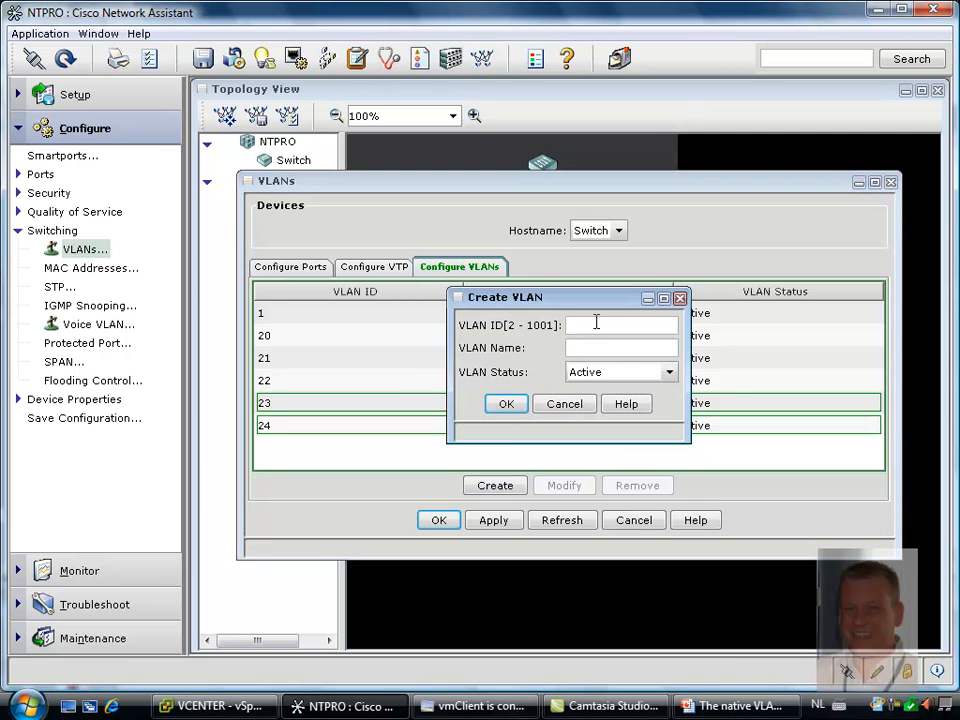
type("25")
left_click(508, 405)
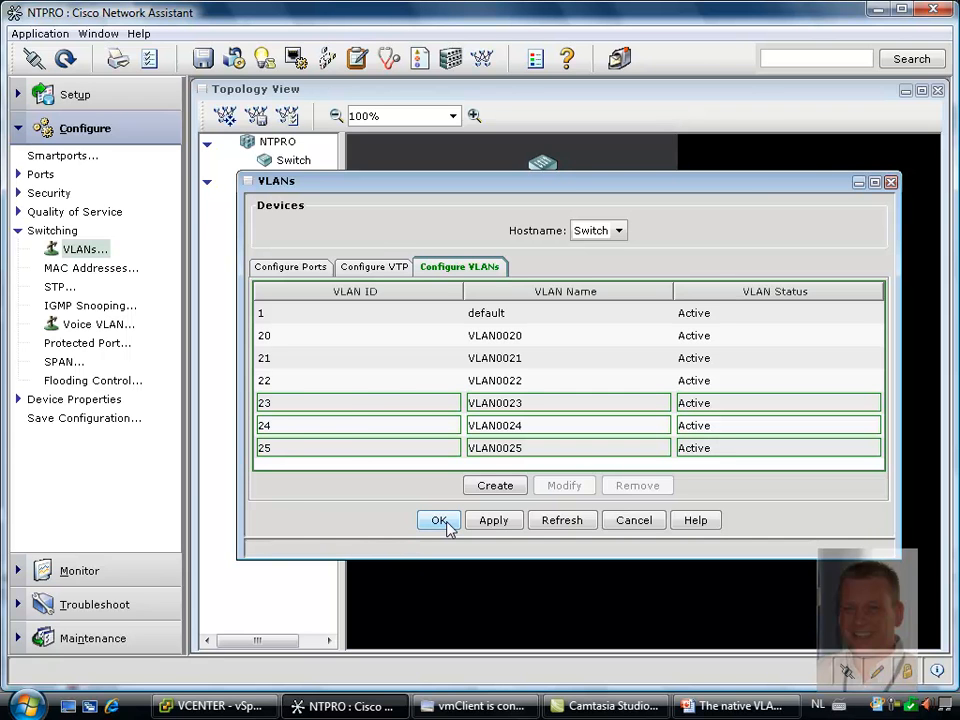
Set the trunk-allowed VLANs of switch port Gi0/2 to 23-25
left_click(322, 268)
left_click(417, 384)
left_click(602, 482)
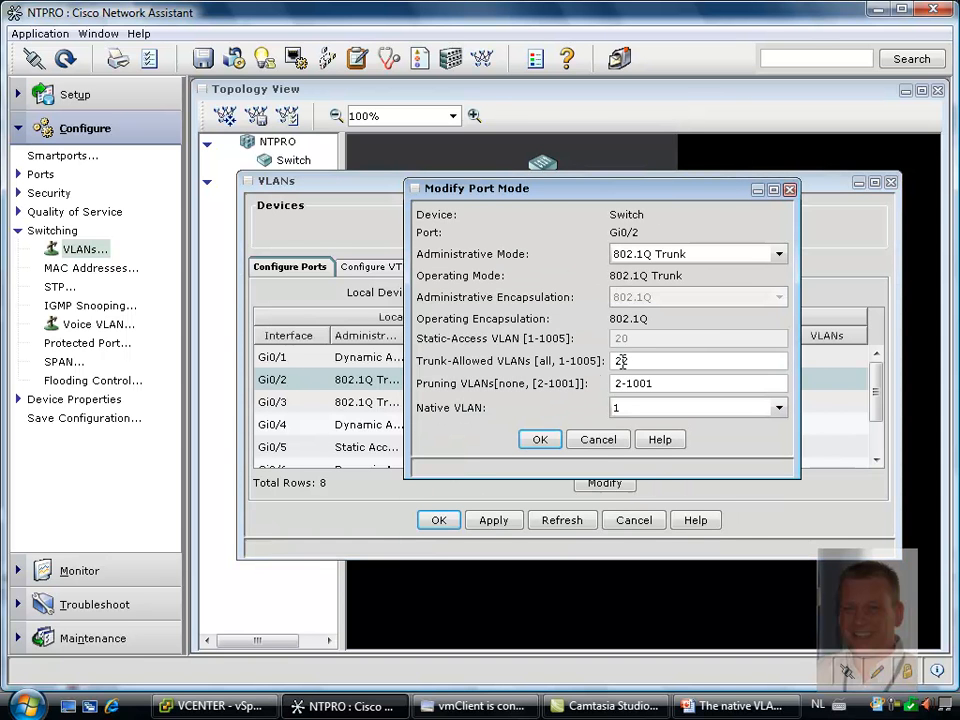
key("BackSpace")
type("3-25")
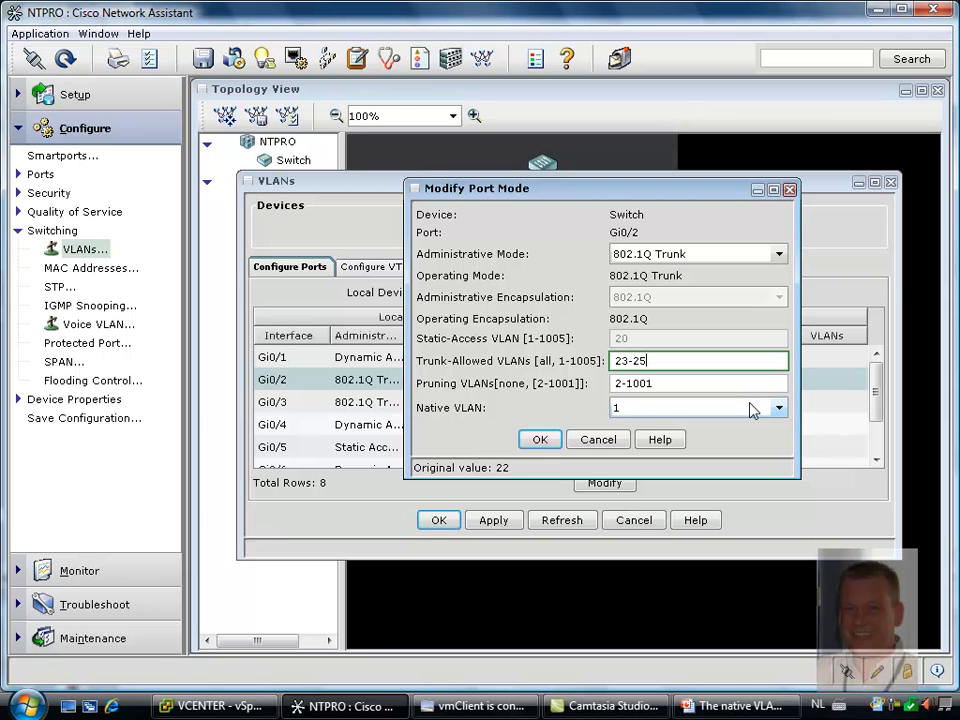
left_click(545, 442)
Set the trunk-allowed VLANs of switch port Gi0/3 to 23-25 and apply the pending VLAN configuration
left_click(458, 410)
left_click(604, 482)
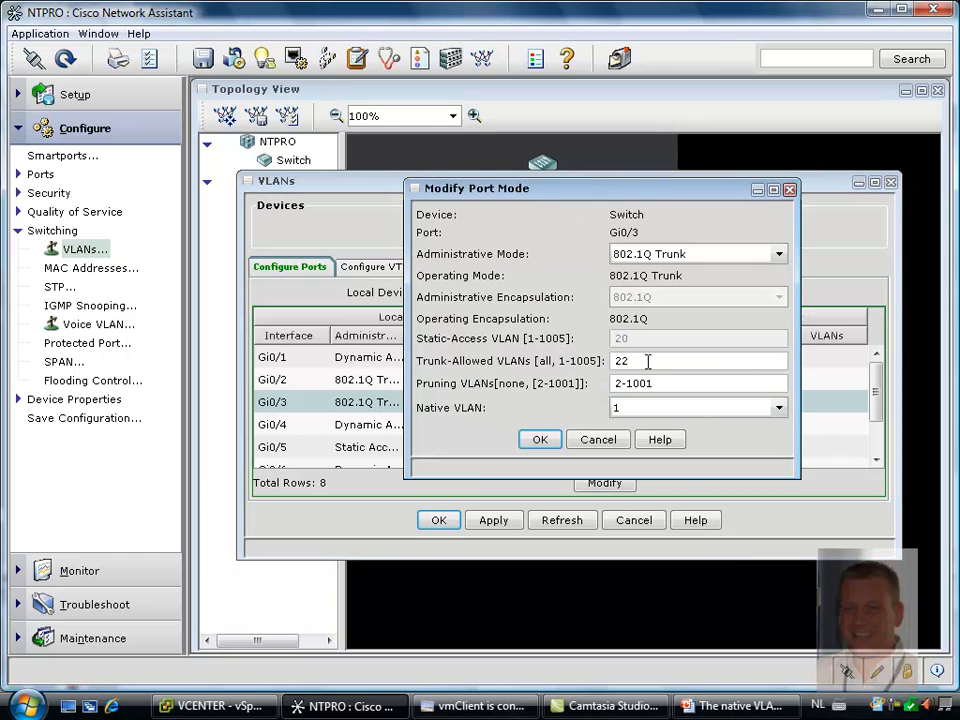
key("BackSpace")
type("3-25")
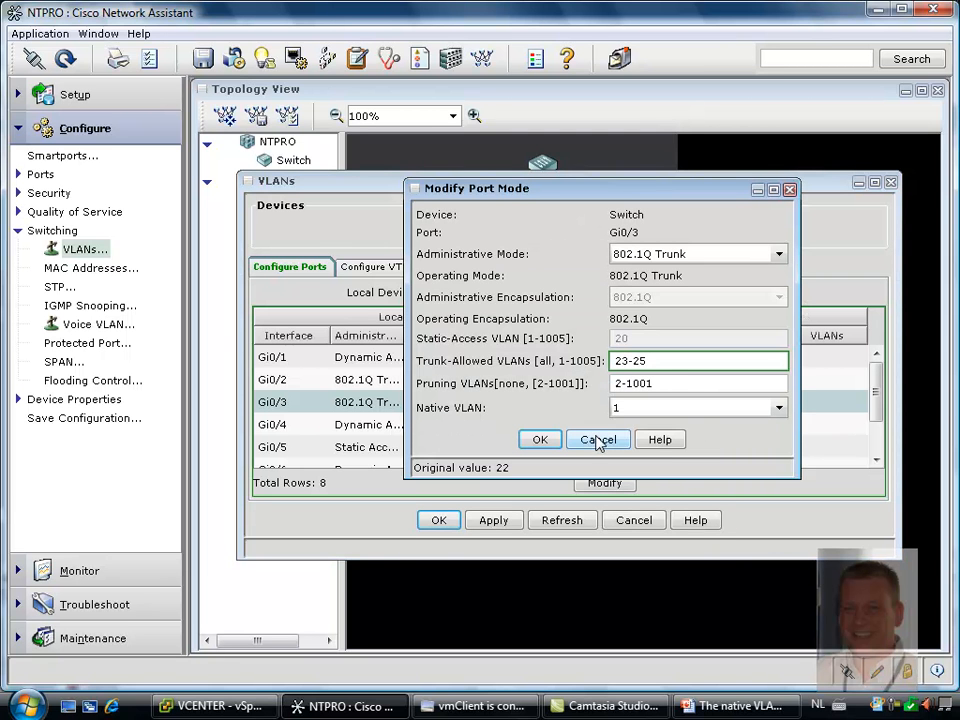
left_click(541, 439)
left_click(508, 528)
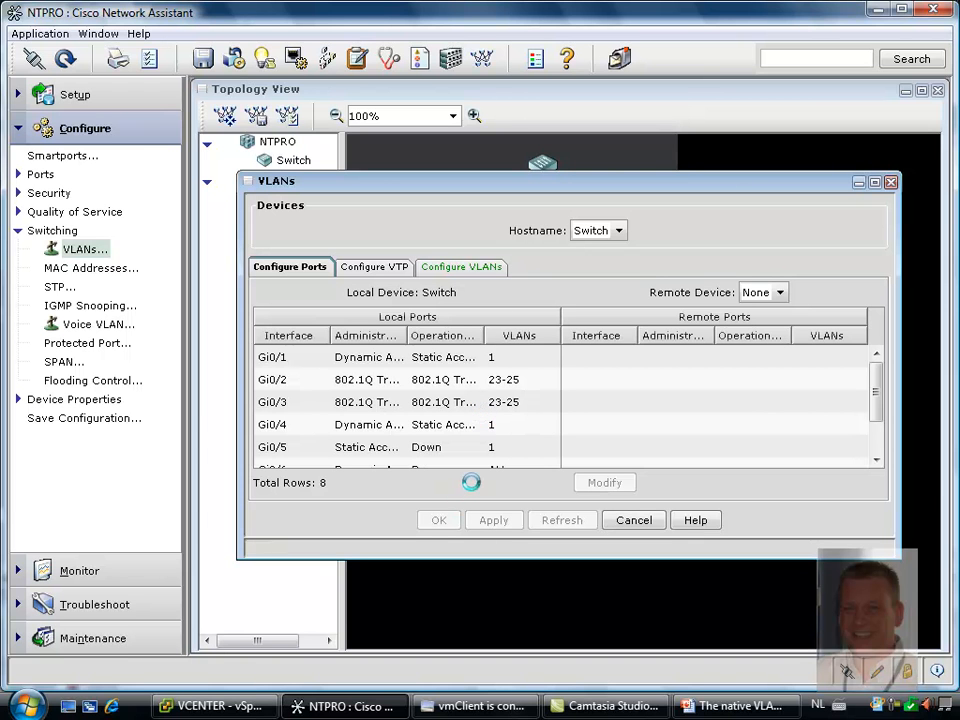
left_click(447, 524)
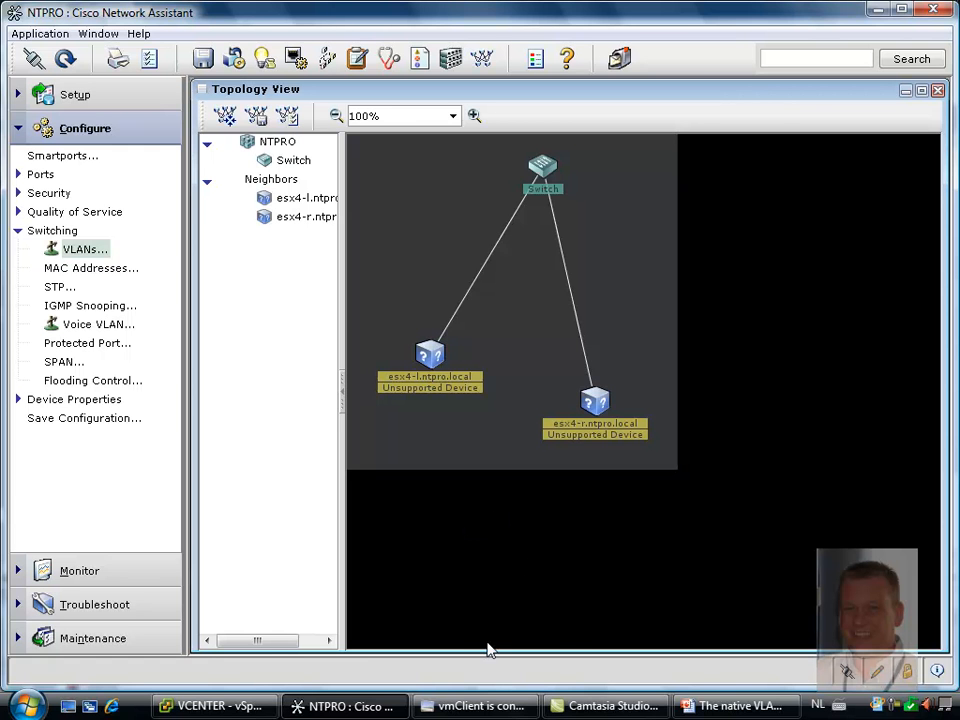
Switch to the vmClient console of Virtual Machine 4 and ping vm3 from its command prompt
mouse_move(528, 712)
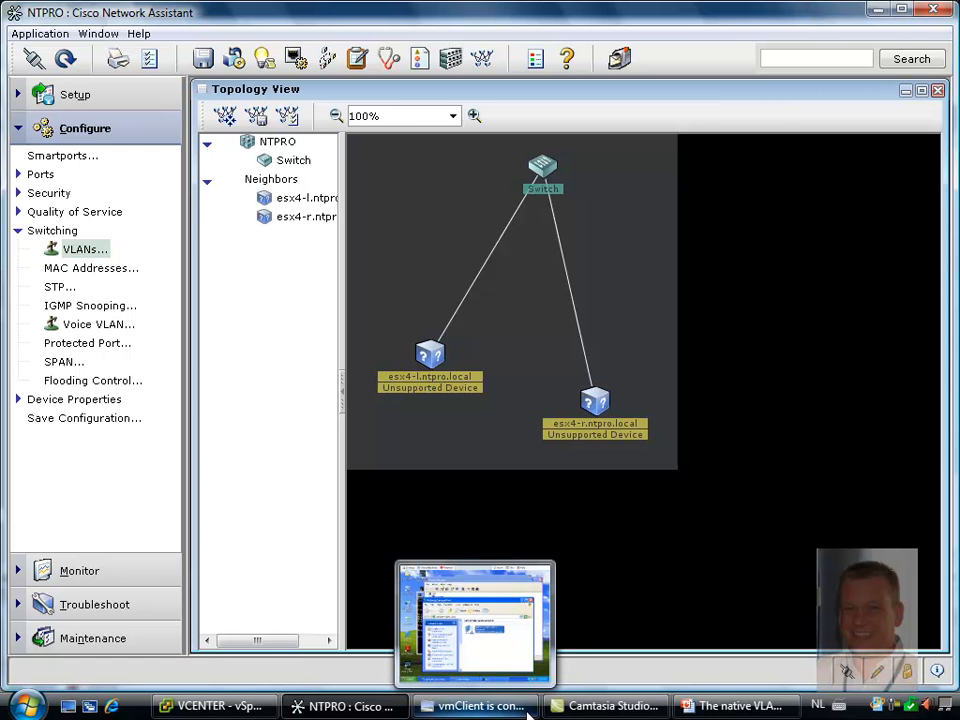
left_click(460, 708)
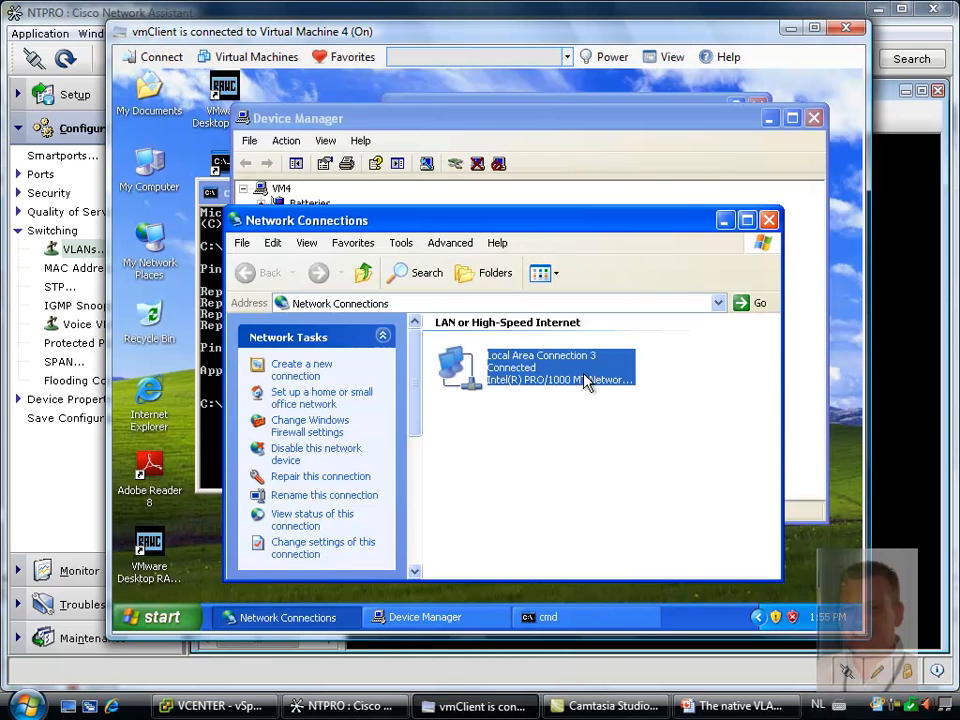
left_click(210, 195)
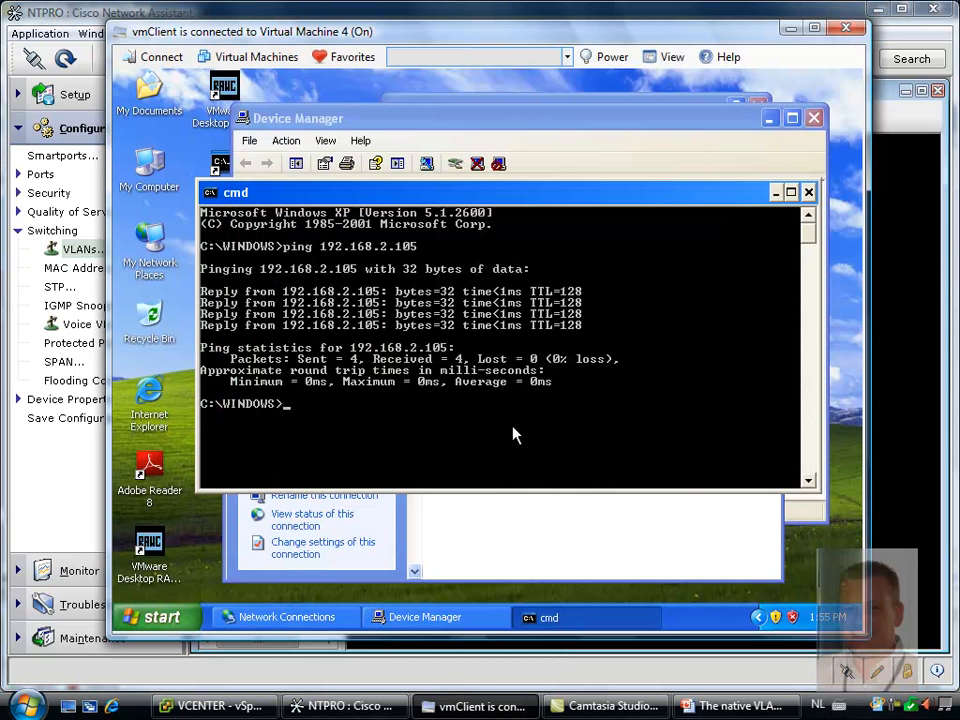
type("ping vm3")
key("Return")
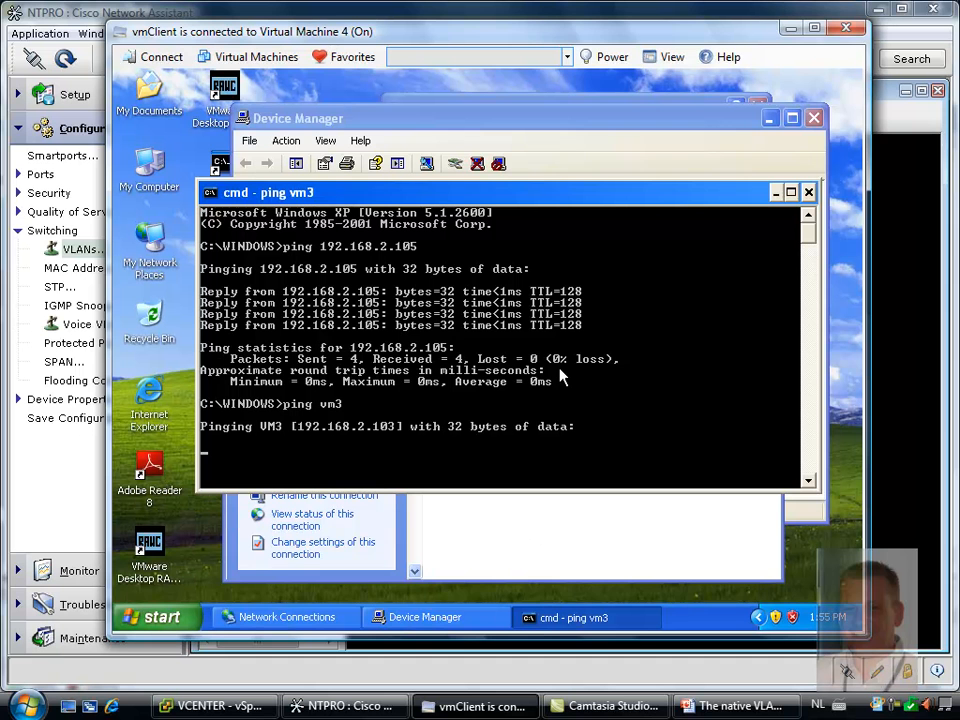
left_click(896, 706)
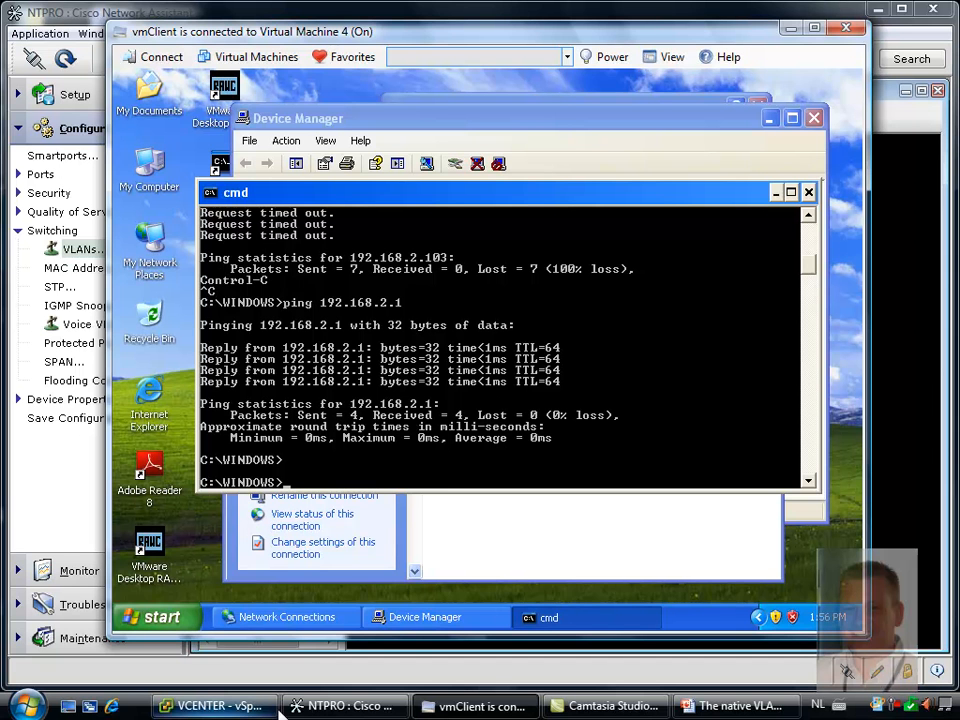
Switch to vSphere Client and check the private VLAN entry in dvPortGroup's VLAN policy
left_click(205, 706)
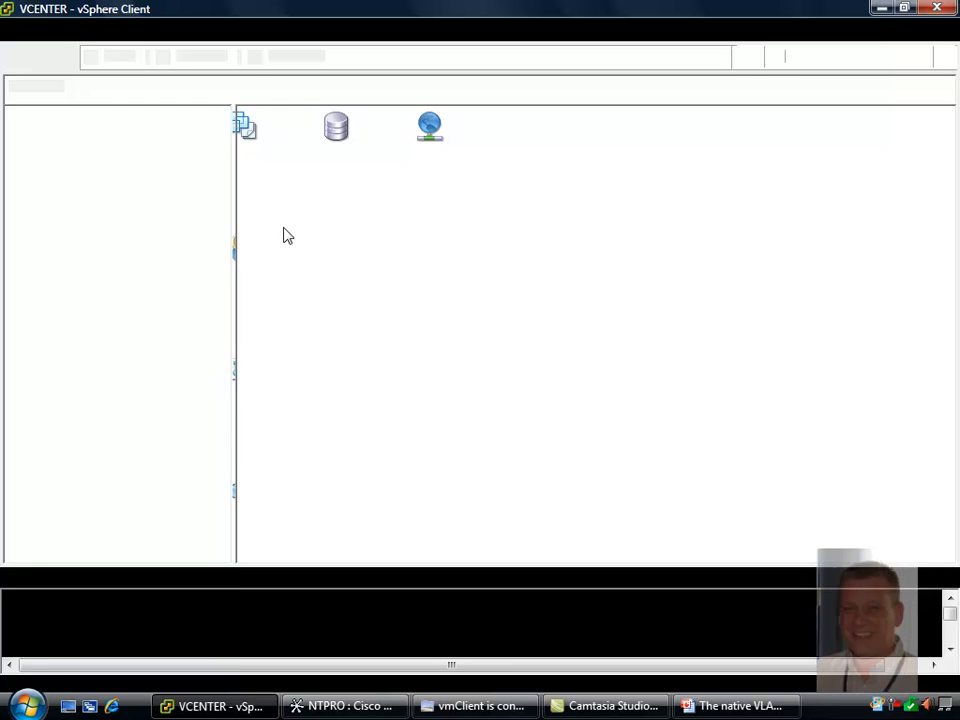
right_click(146, 226)
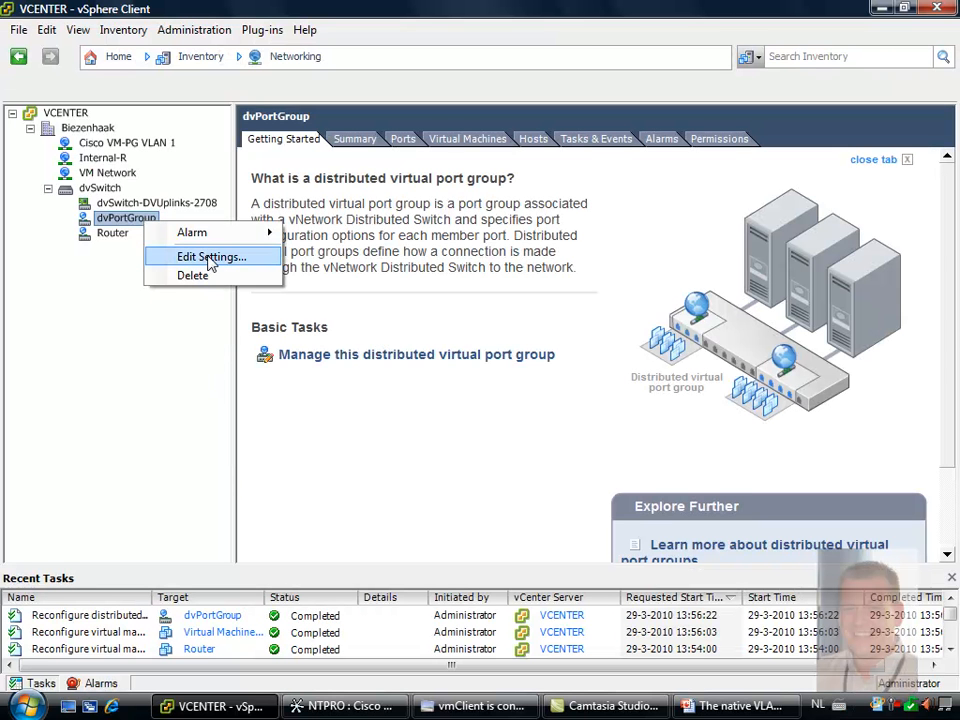
left_click(210, 259)
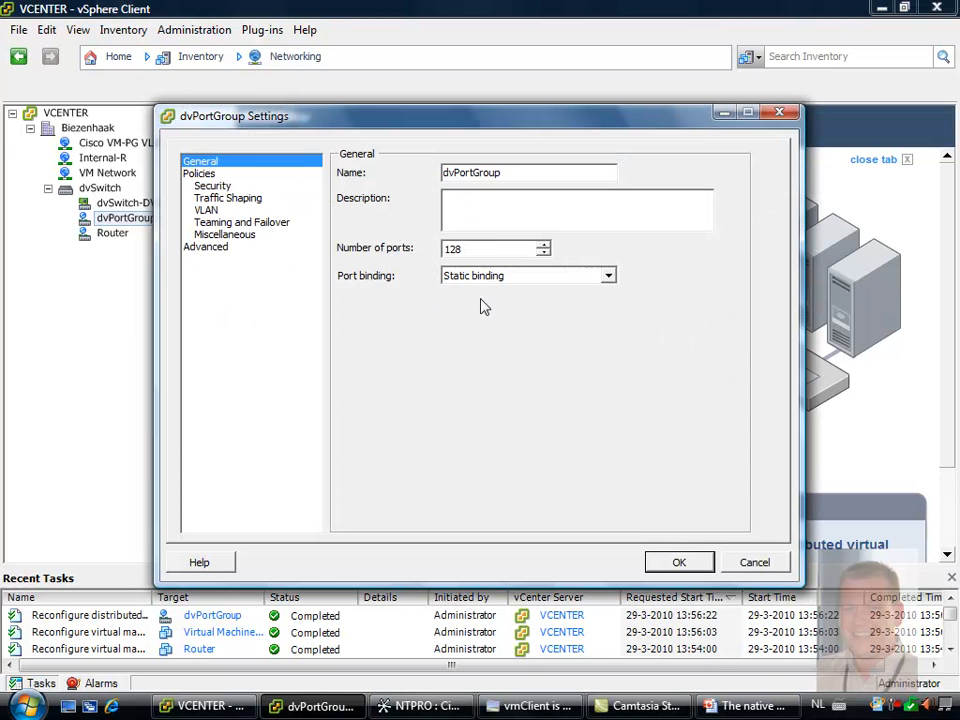
left_click(290, 210)
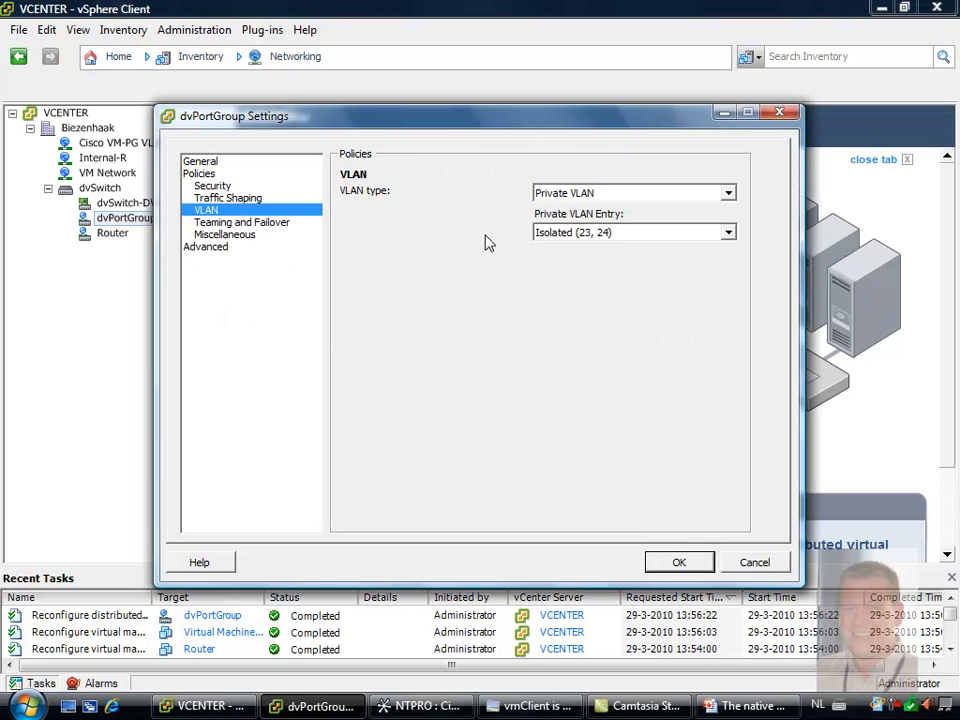
left_click(697, 564)
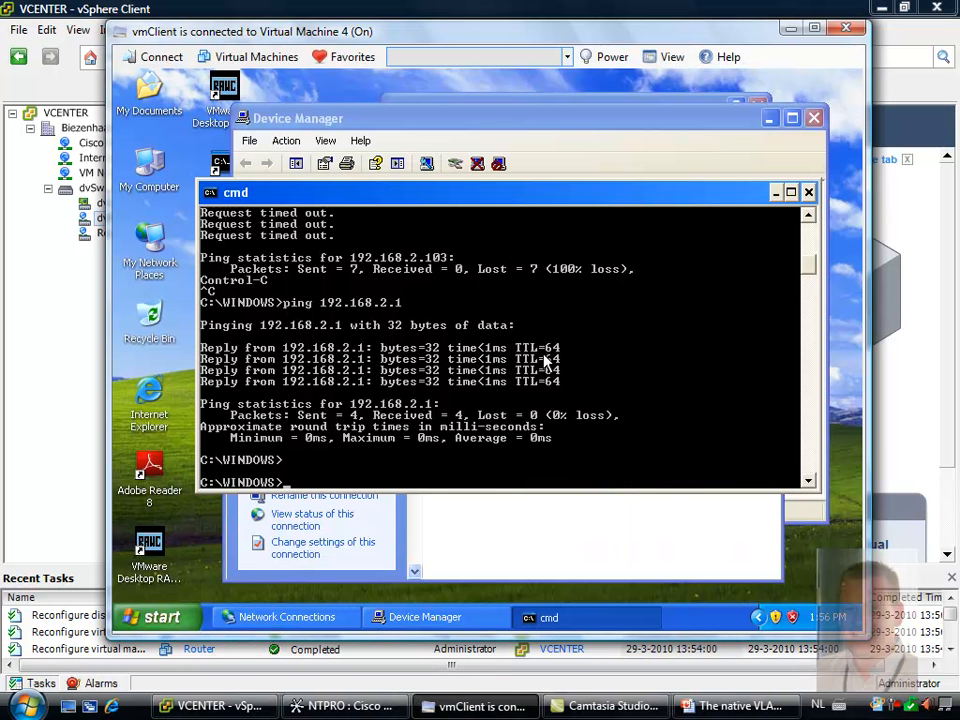
Start a continuous ping to vm3 with the -t option from Virtual Machine 4's command prompt
key("Up")
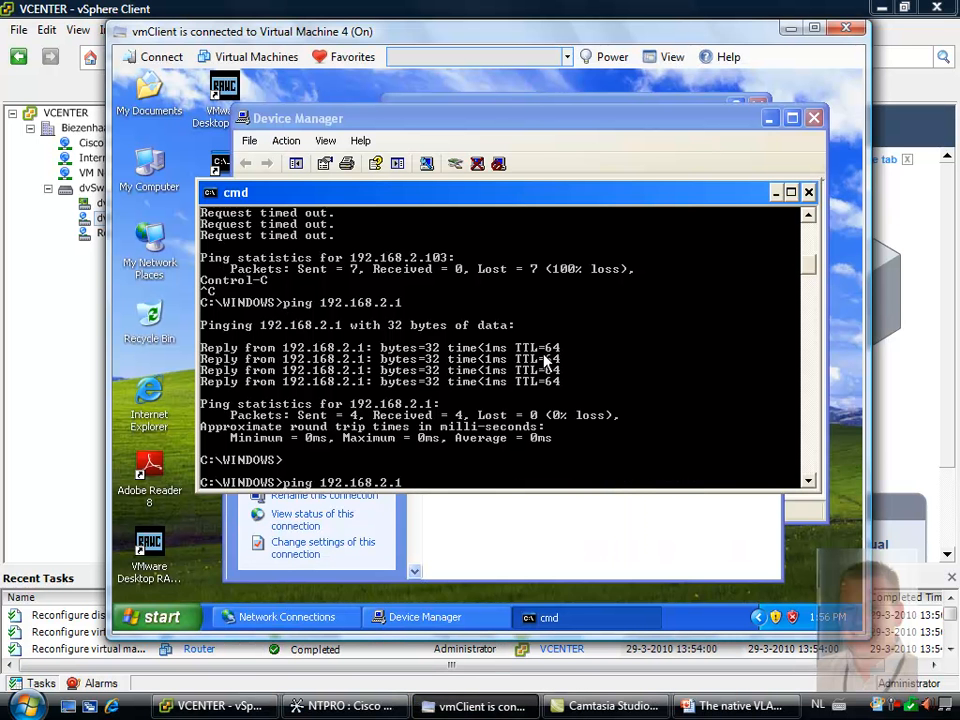
key("BackSpace")
key("BackSpace")
key("BackSpace")
key("BackSpace")
key("BackSpace")
key("BackSpace")
key("BackSpace")
key("BackSpace")
key("BackSpace")
key("BackSpace")
key("BackSpace")
type("vm3 -t")
key("Return")
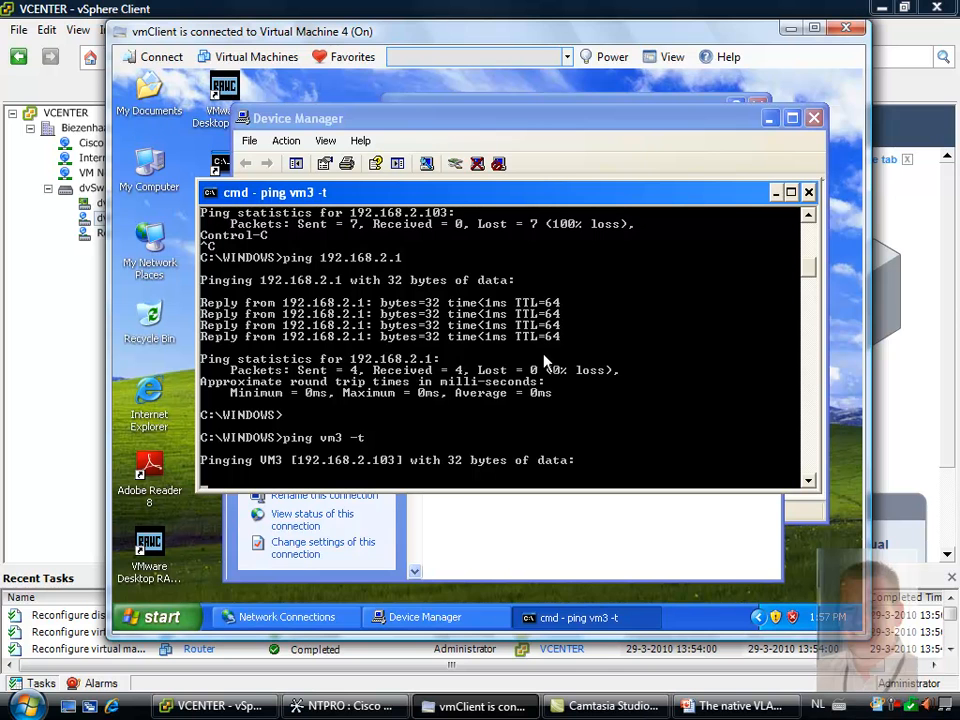
Stop the vm3 ping and start a continuous ping to vm4 with the -t option
key("ctrl+c")
key("Up")
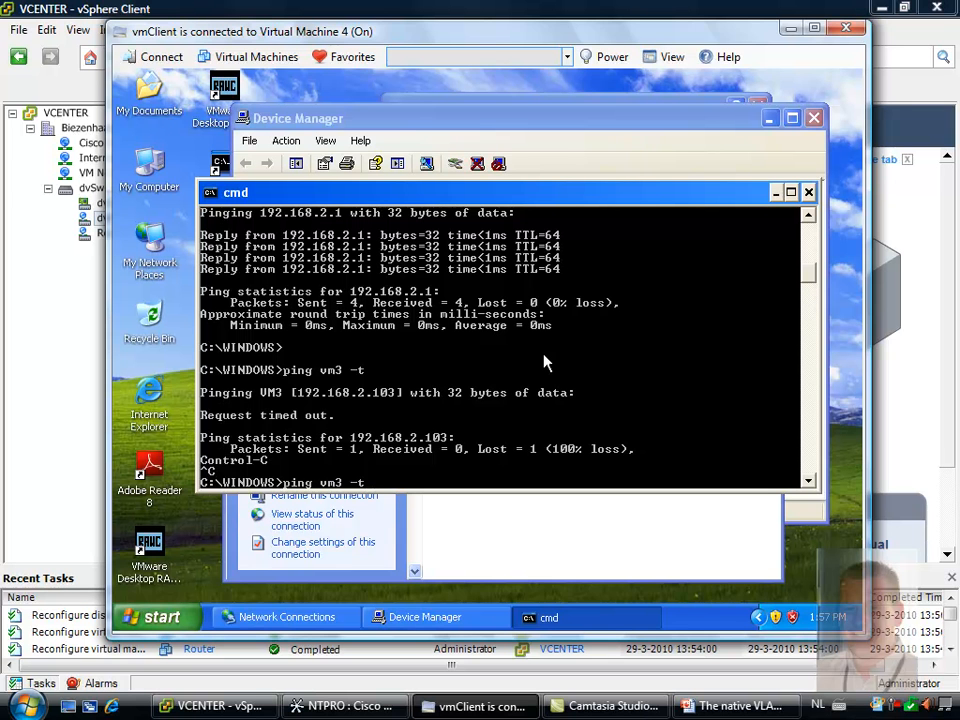
type("4")
key("Delete")
key("Return")
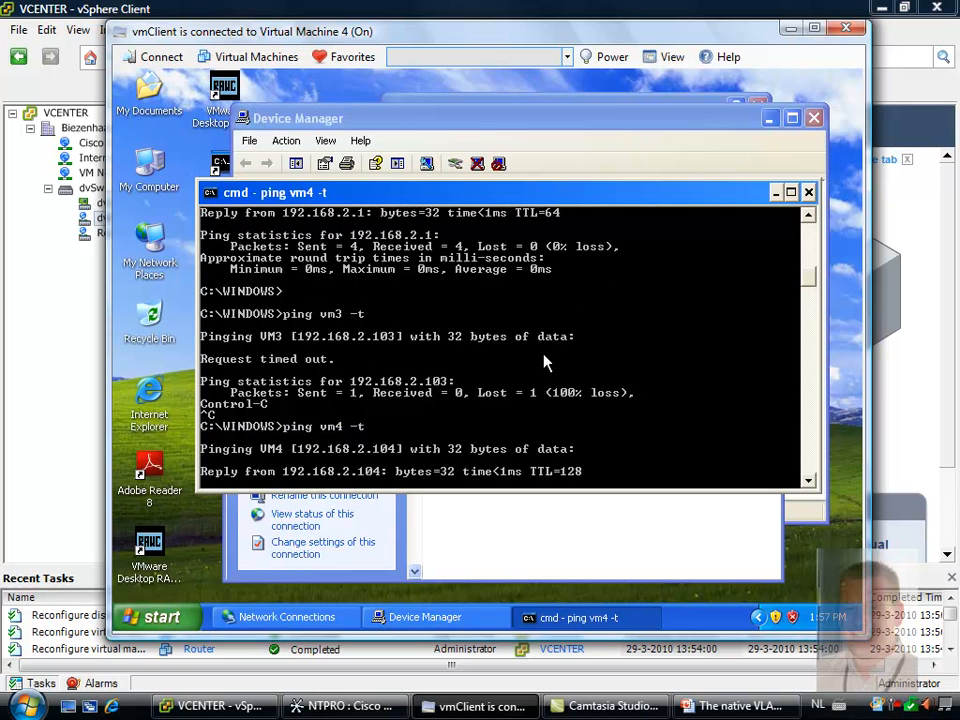
Stop the vm4 ping and start a continuous ping to vm1 with the -t option
key("ctrl+c")
key("Up")
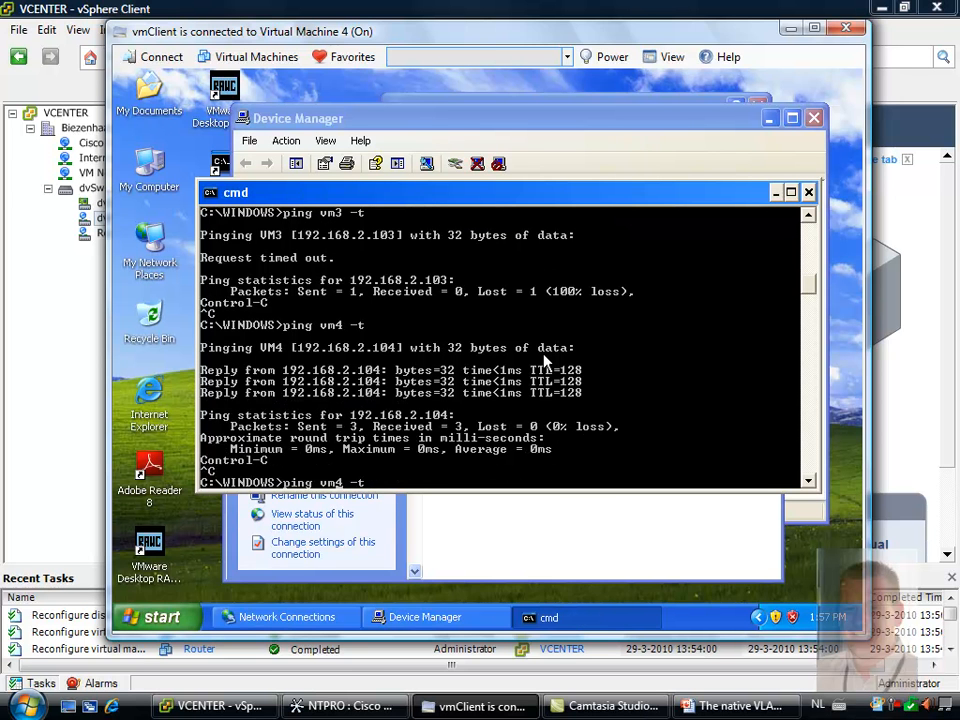
type("1")
key("Delete")
key("Return")
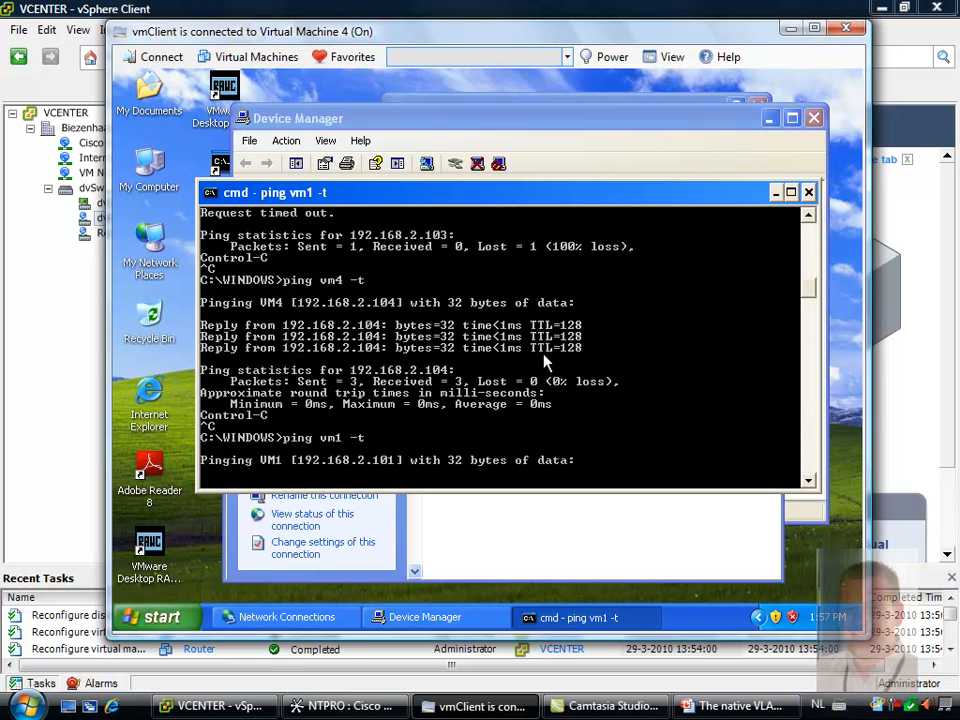
Test web access from Virtual Machine 4 in Internet Explorer, minimize the browser and stop the vm1 ping
double_click(150, 400)
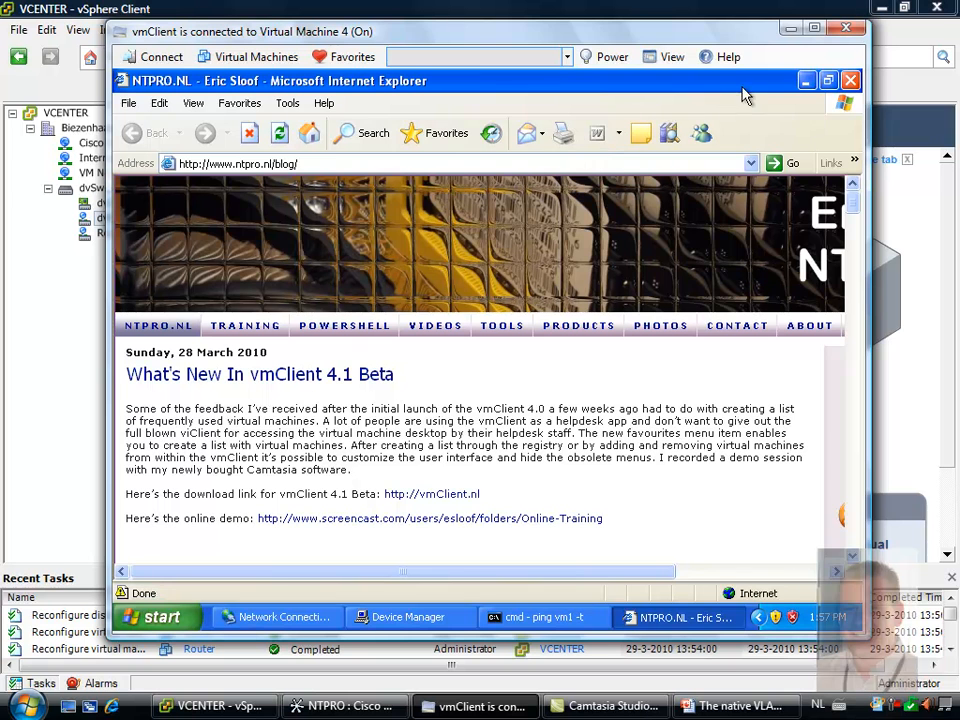
left_click(805, 80)
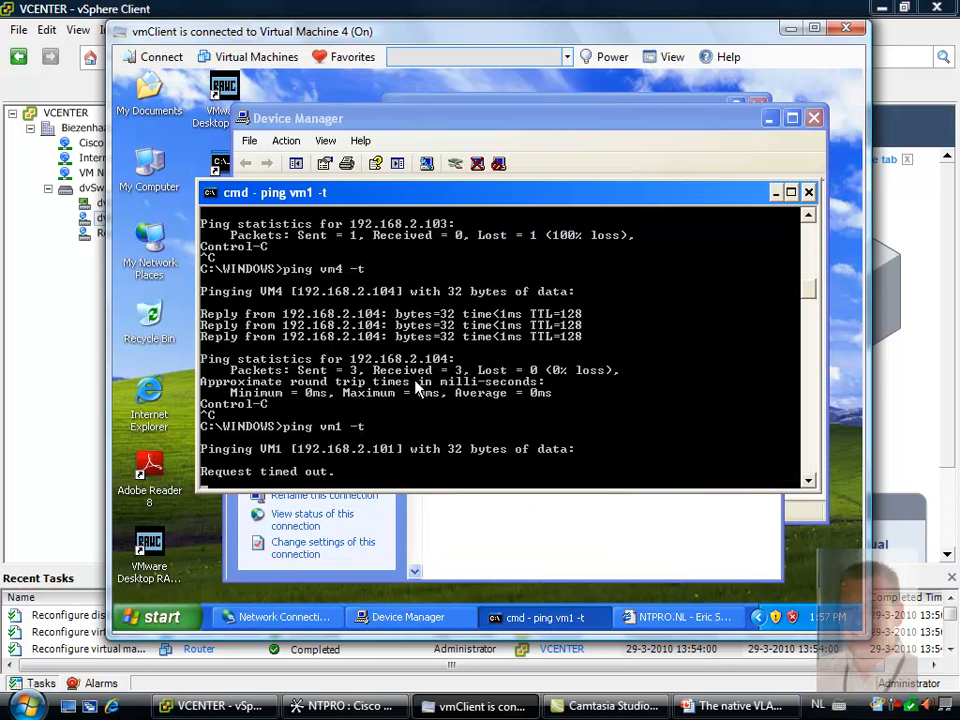
key("ctrl+c")
Switch to vSphere Client and review the virtual machines attached to the dvPortGroup and Router port groups
left_click(86, 303)
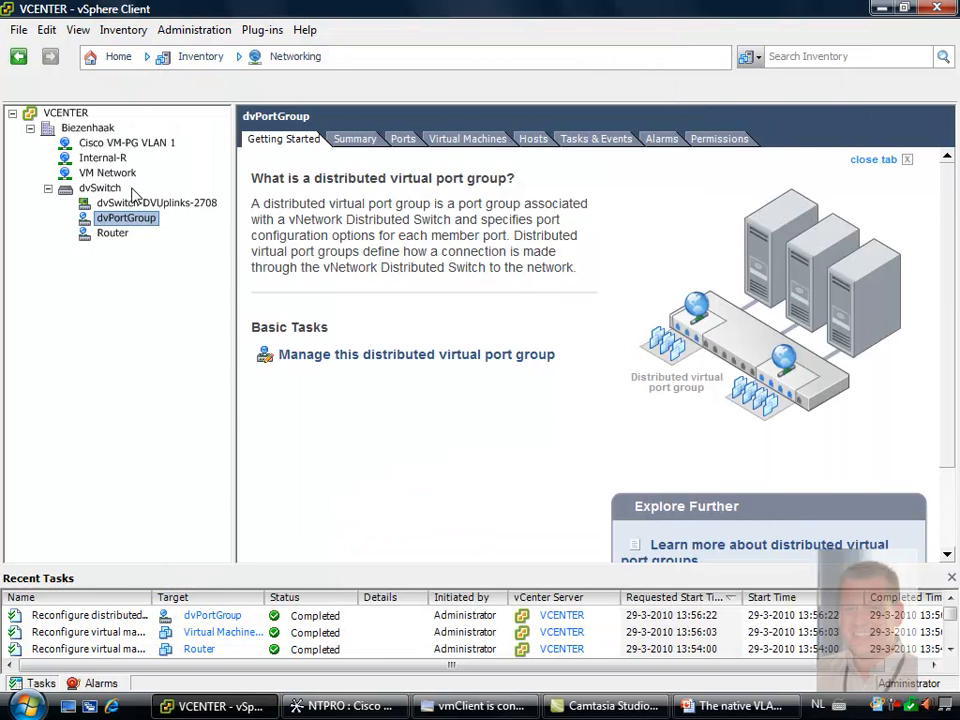
left_click(467, 139)
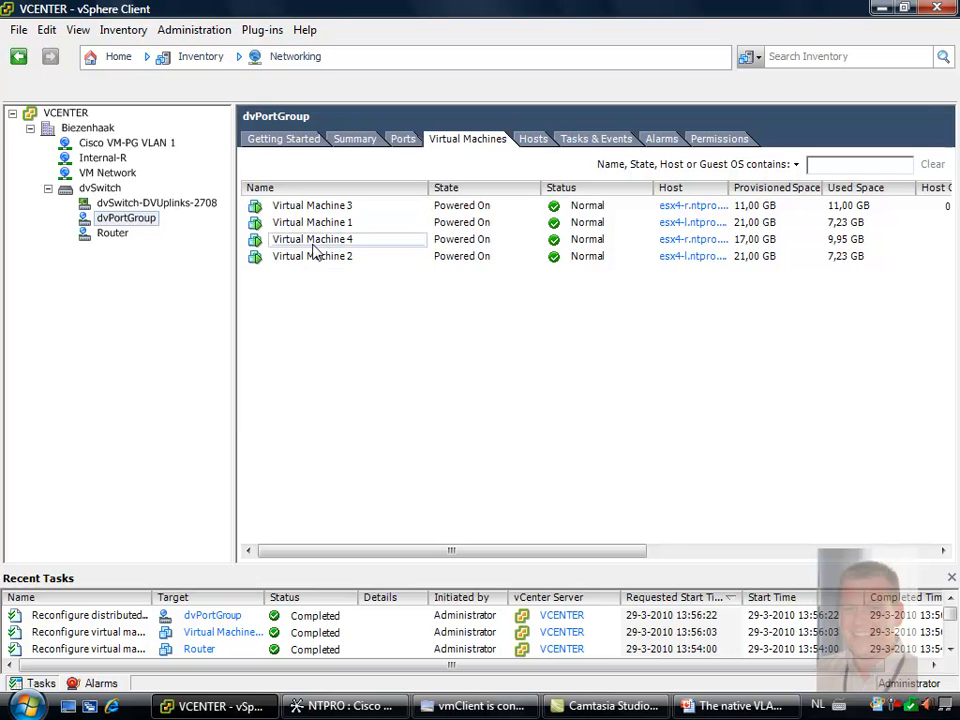
left_click(118, 236)
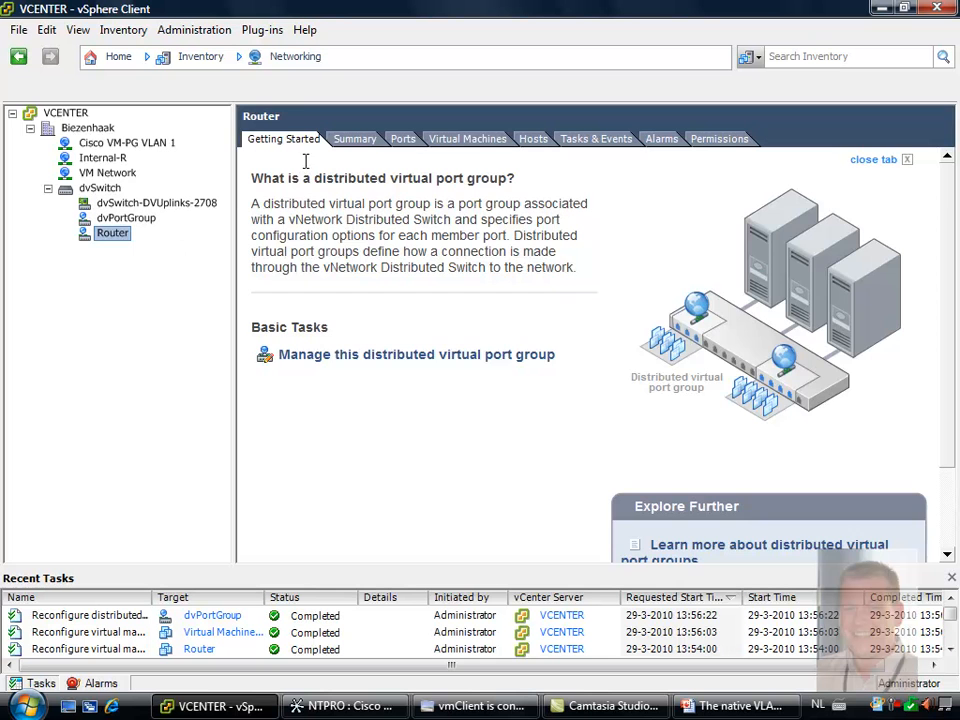
left_click(462, 140)
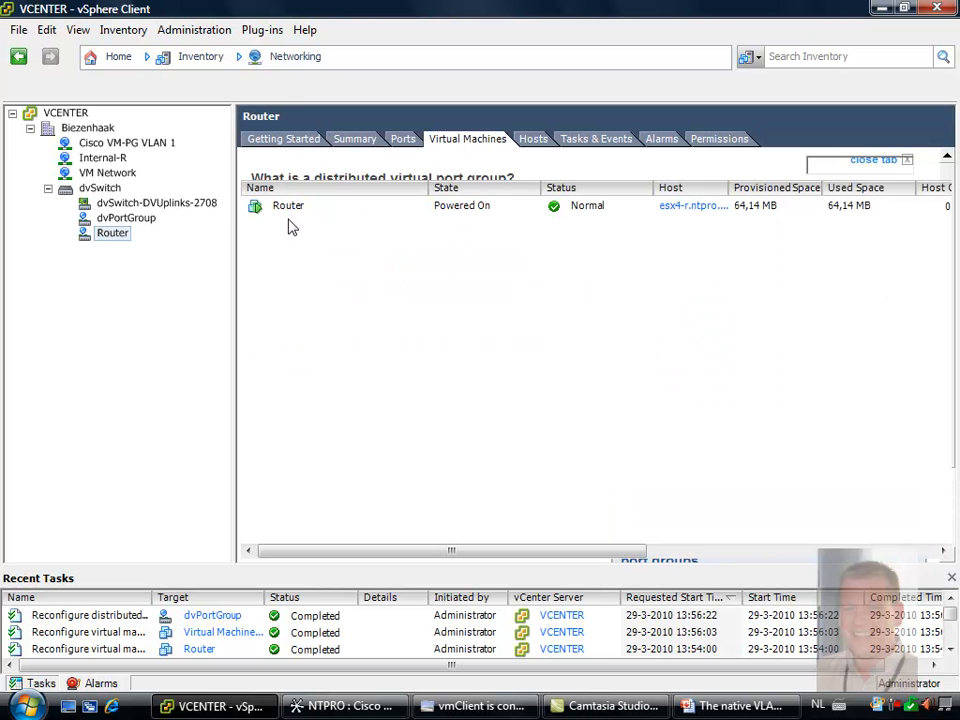
Create port group dvPortGroup2 on dvSwitch with 128 ports, VLAN type Private VLAN and private VLAN entry Community (23, 25)
right_click(170, 205)
left_click(118, 189)
right_click(118, 189)
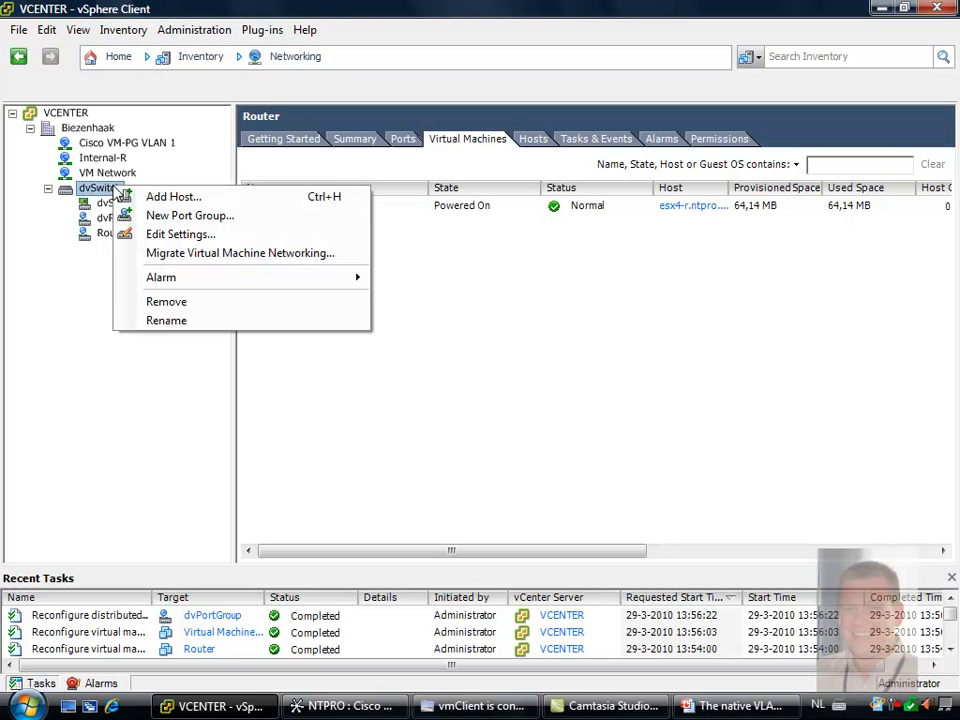
left_click(224, 216)
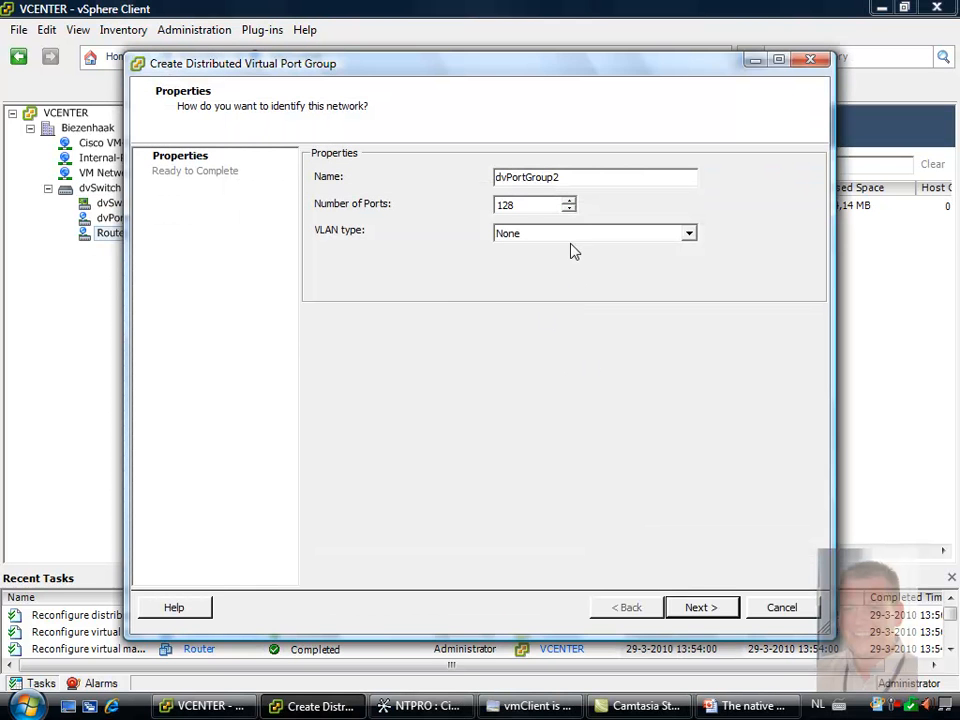
left_click(567, 238)
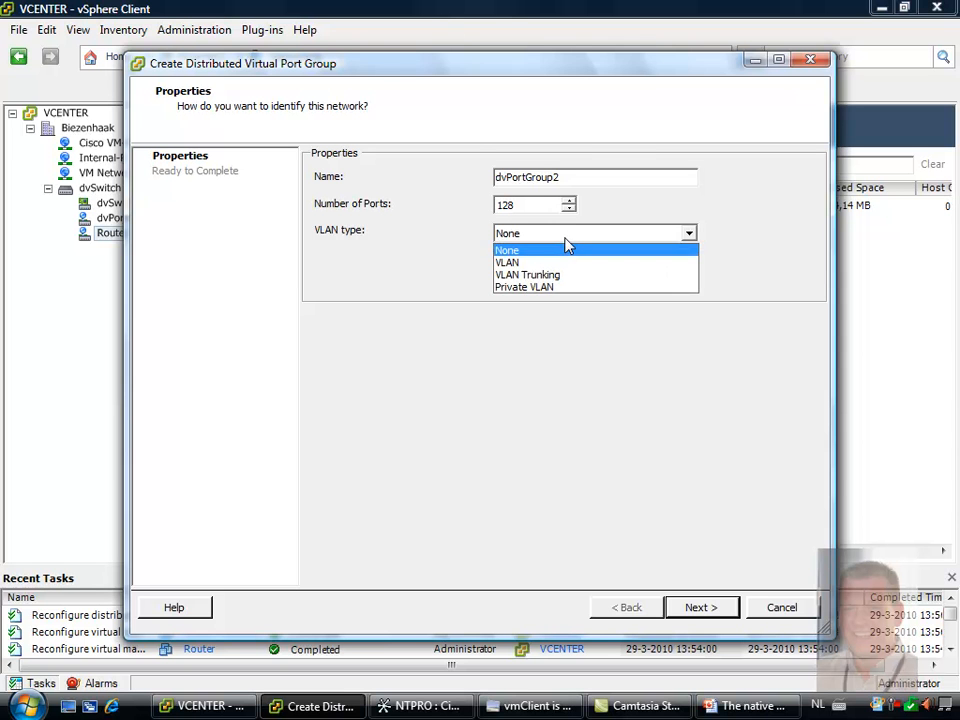
left_click(553, 287)
left_click(565, 273)
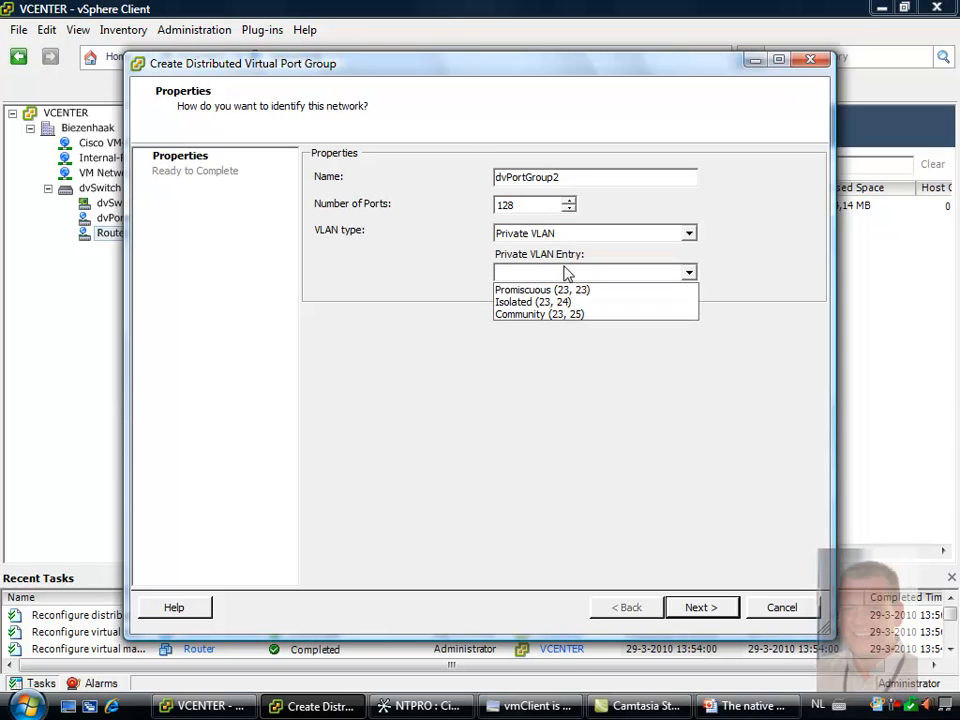
left_click(556, 314)
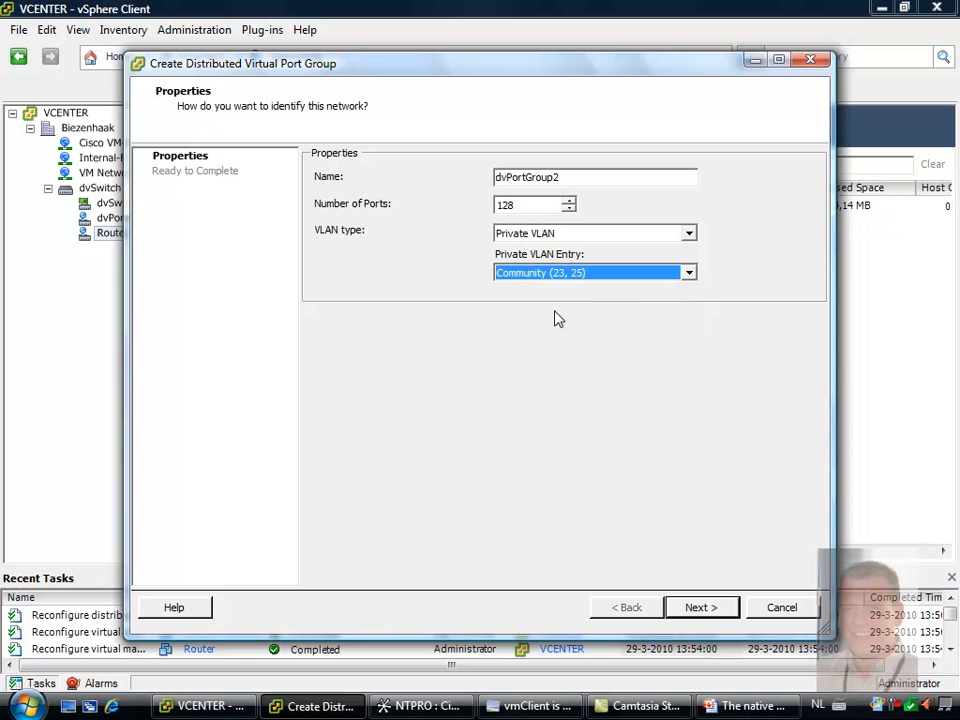
left_click(701, 610)
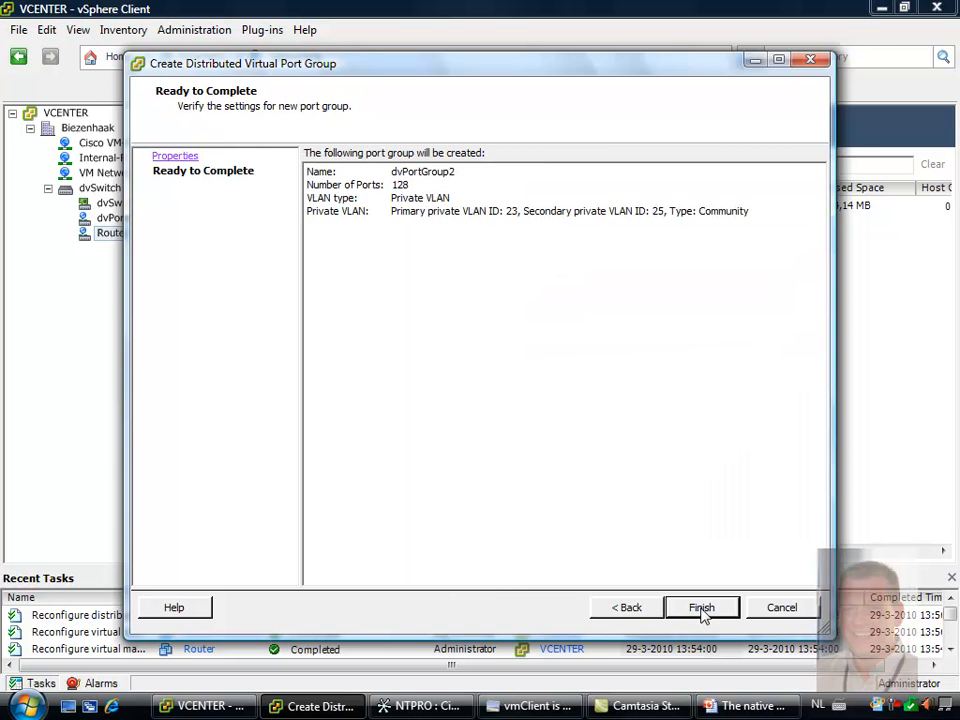
left_click(701, 608)
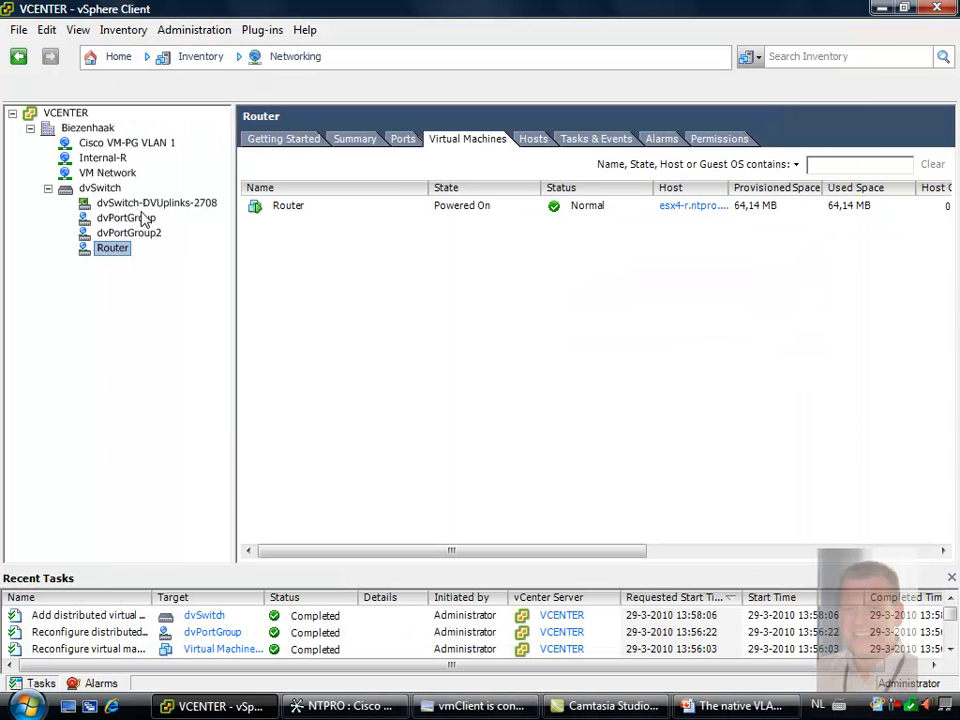
Set the private VLAN entry in dvPortGroup's VLAN policy to Community (23, 25)
left_click(140, 218)
right_click(143, 220)
left_click(249, 251)
left_click(510, 276)
left_click(508, 276)
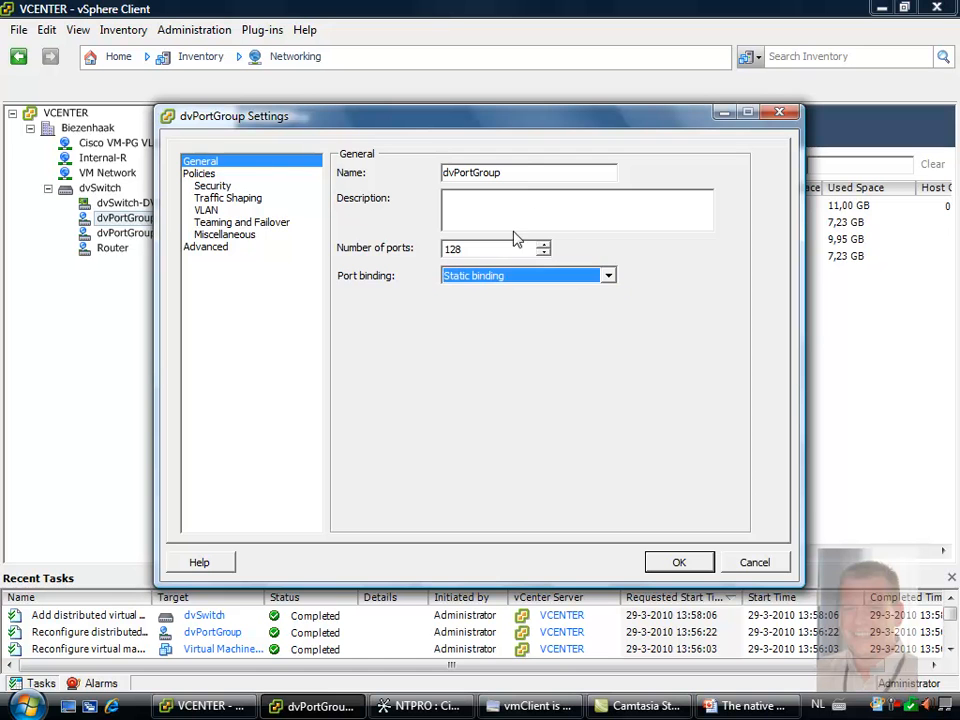
left_click(200, 210)
left_click(607, 240)
left_click(598, 276)
left_click(676, 563)
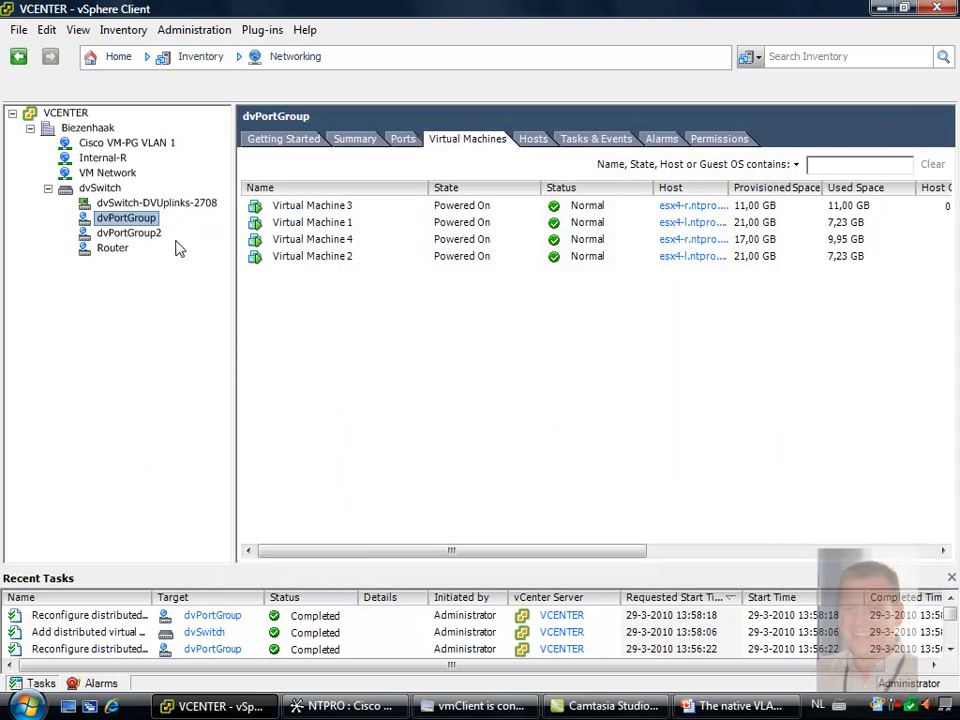
Connect Virtual Machine 4's network adapter 1 to the dvPortGroup2 (dvSwitch) network
right_click(289, 239)
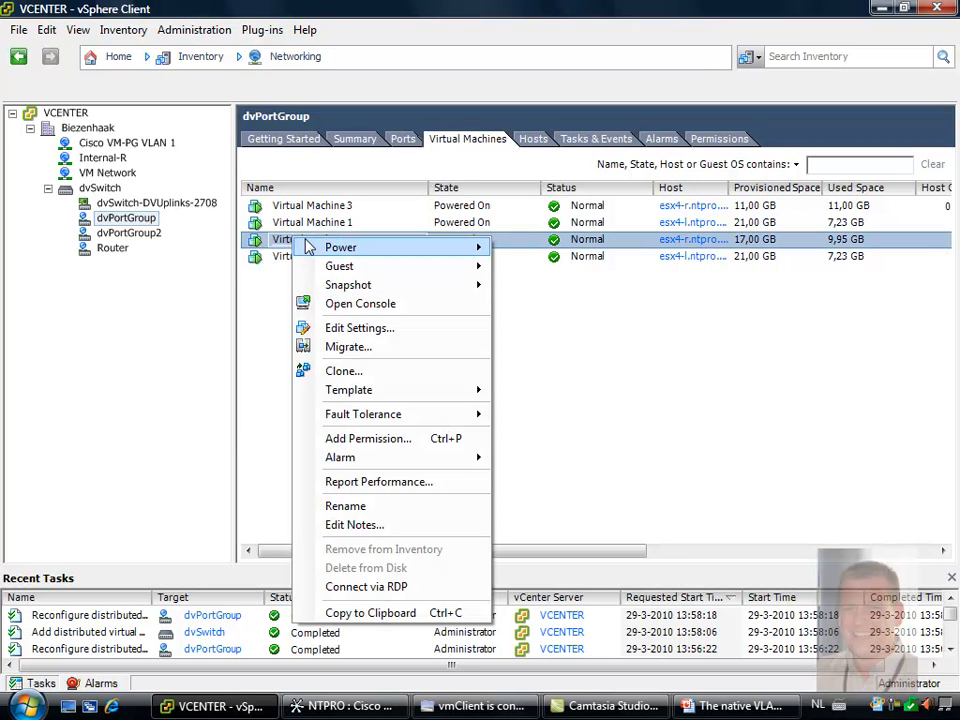
left_click(404, 330)
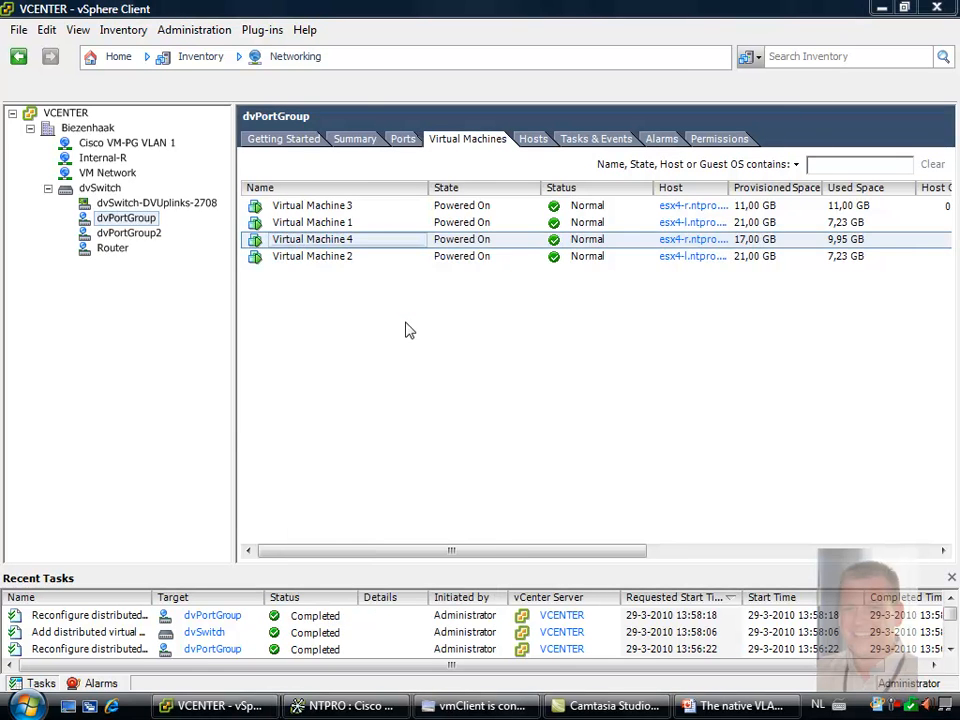
left_click(272, 285)
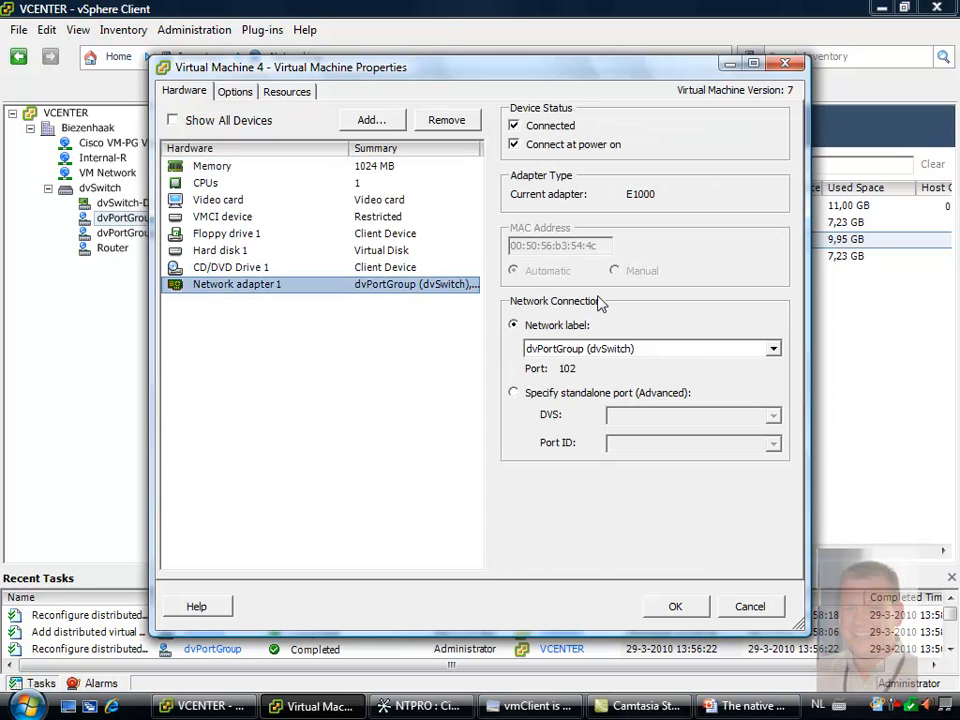
left_click(708, 350)
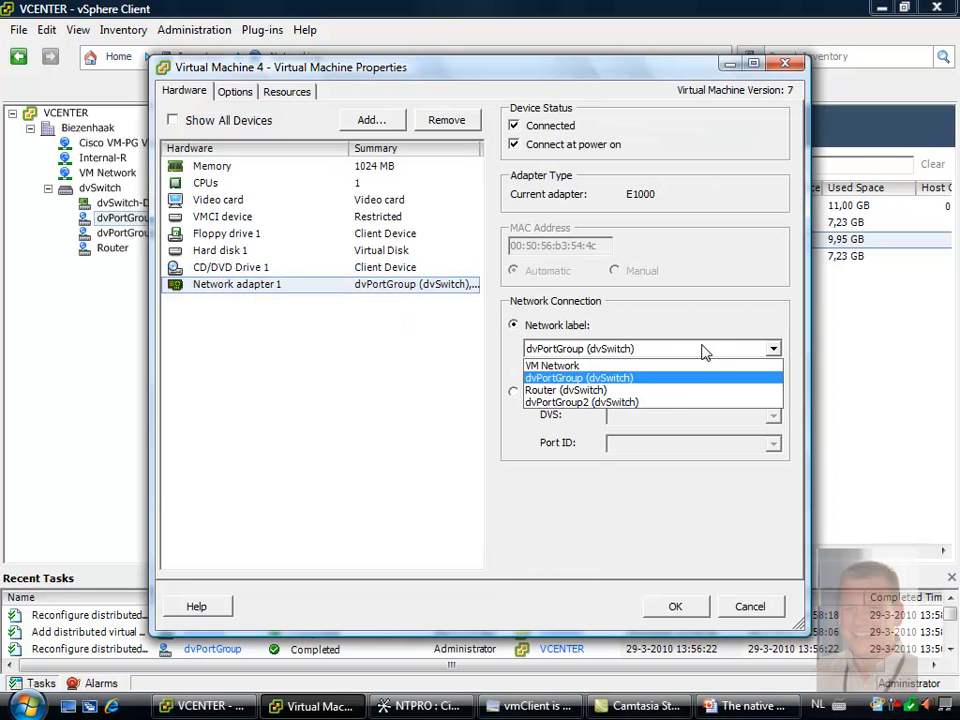
left_click(664, 402)
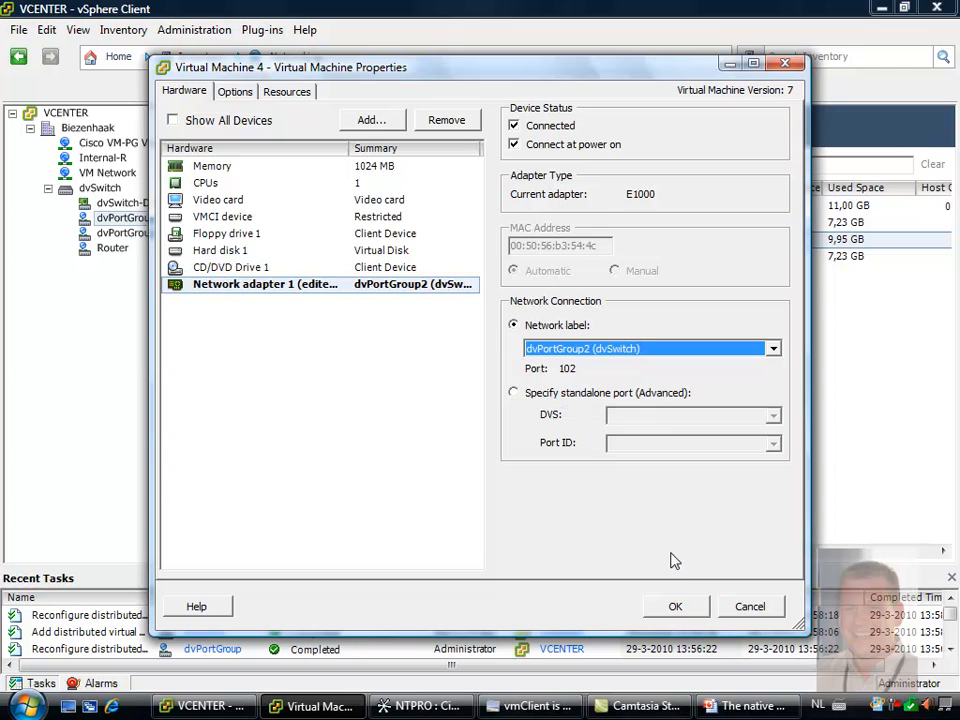
left_click(676, 606)
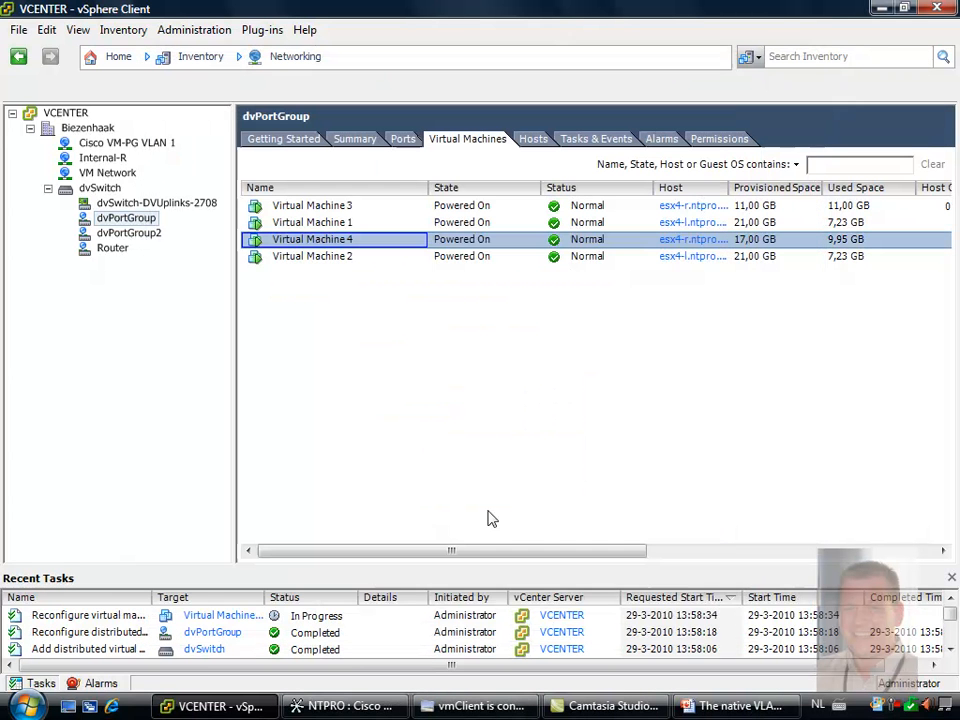
Connect Virtual Machine 1's network adapter 1 to the dvPortGroup2 (dvSwitch) network
right_click(322, 224)
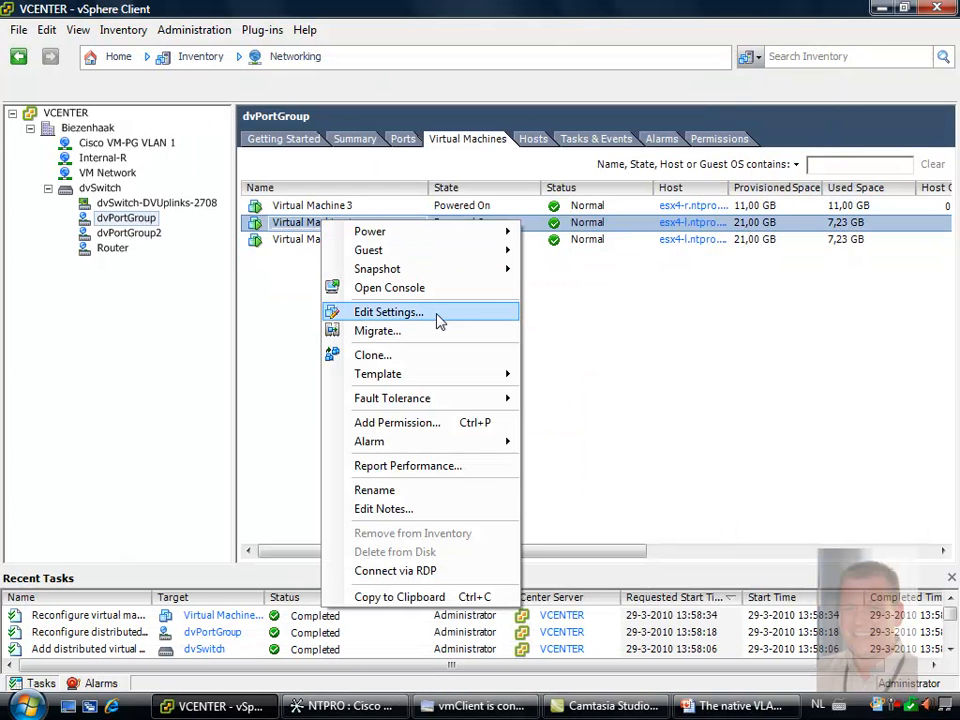
left_click(445, 318)
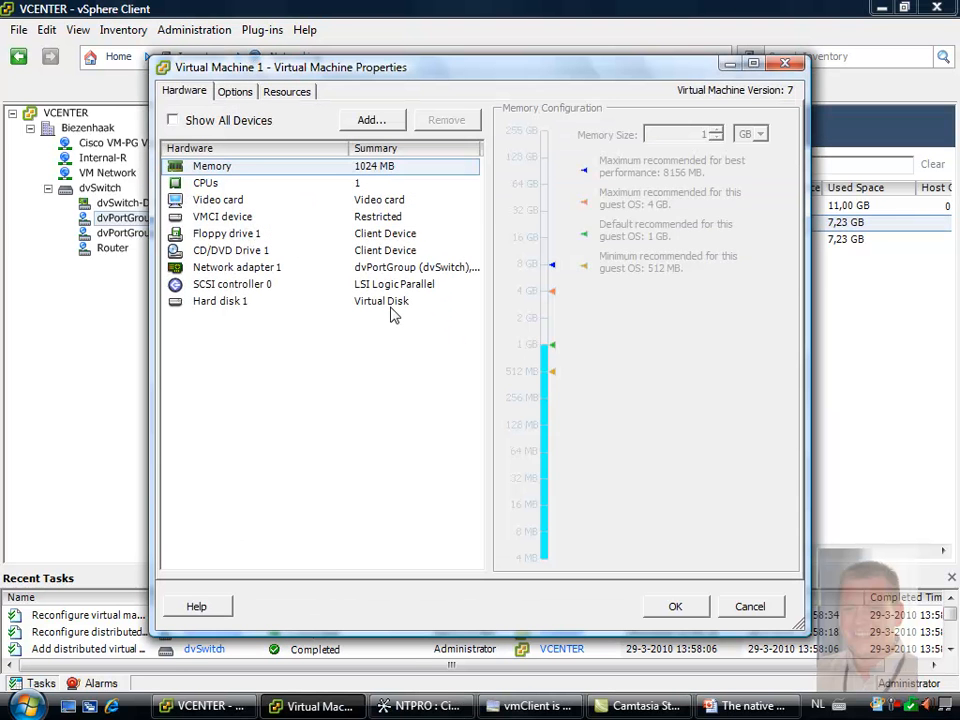
left_click(274, 268)
left_click(669, 349)
left_click(675, 606)
Switch to the Virtual Machine 4 console in vmClient and ping vm1, vm2 and vm3 from its command prompt
mouse_move(327, 712)
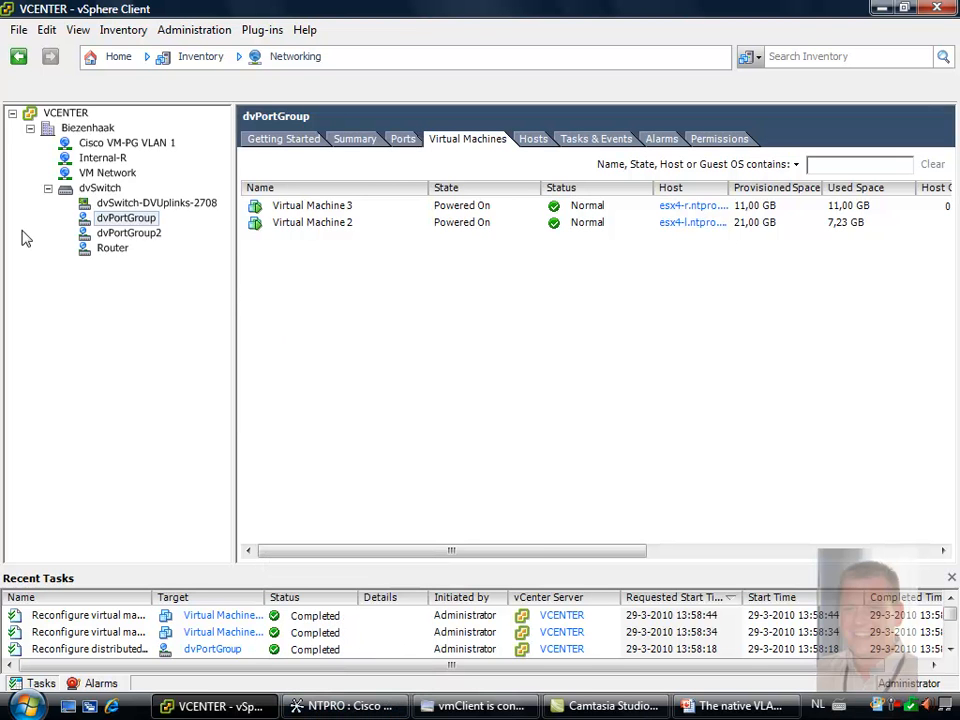
left_click(372, 708)
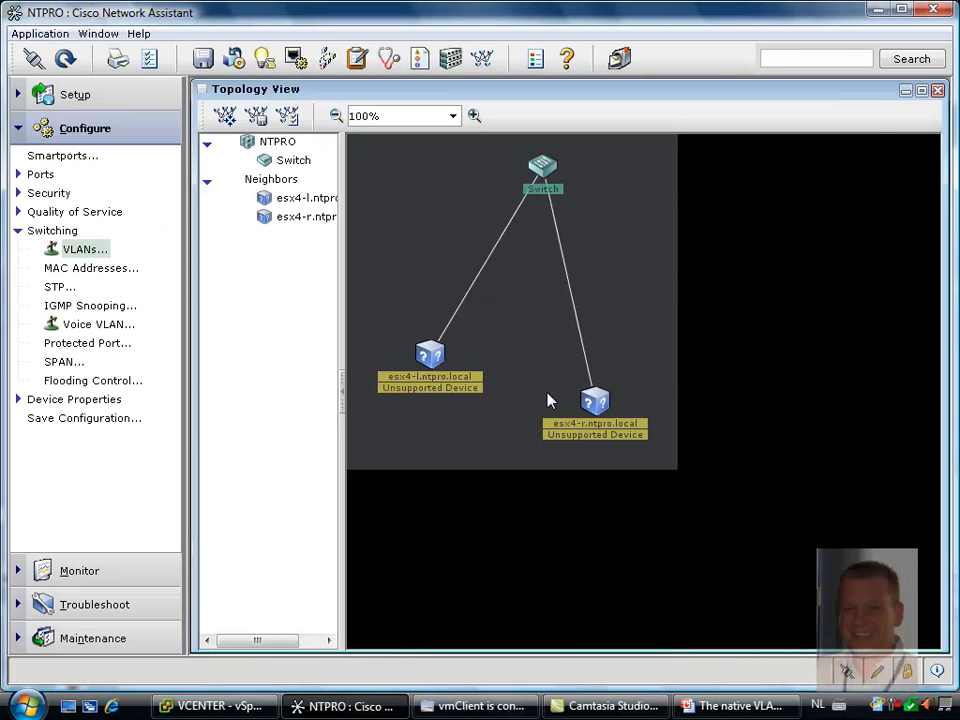
left_click(493, 700)
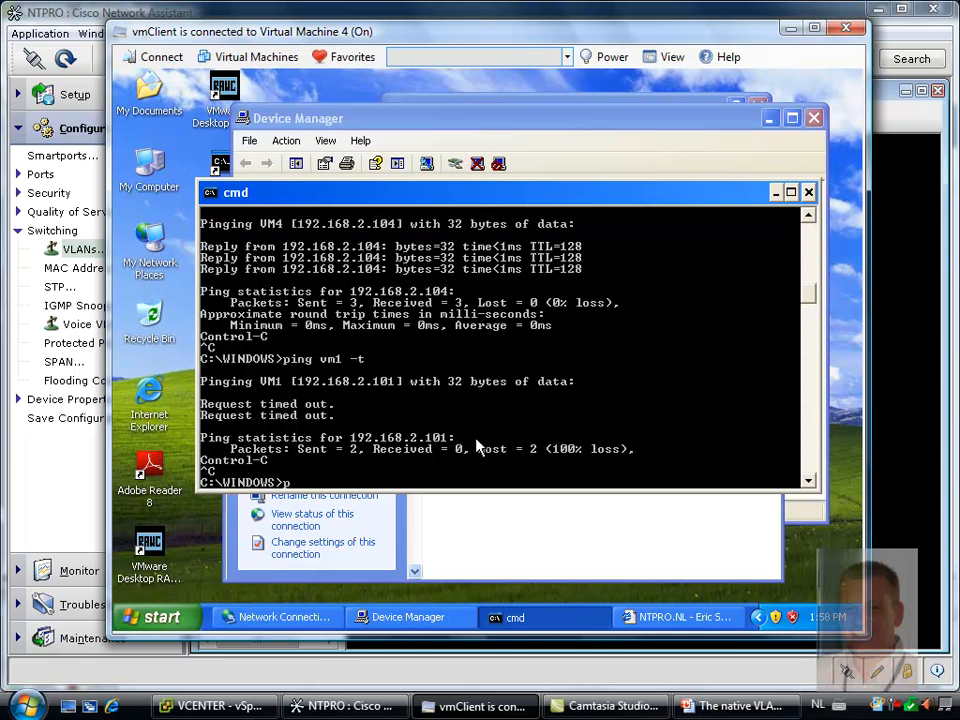
type("ping vm1")
key("Return")
key("ctrl+c")
key("Up")
type("2")
key("Return")
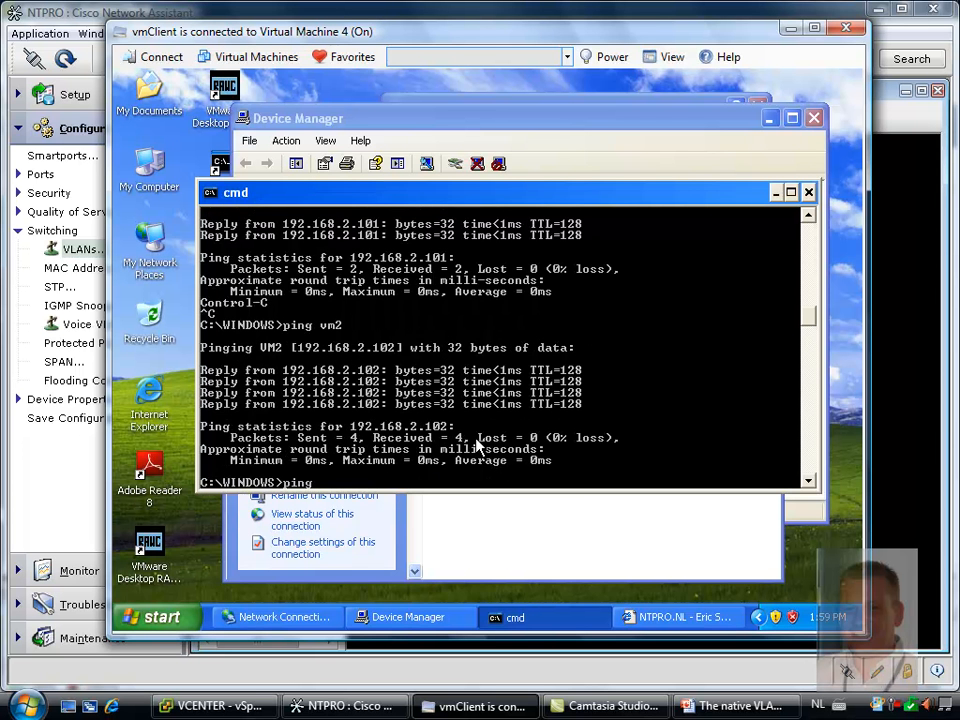
type("ping vm3")
key("Return")
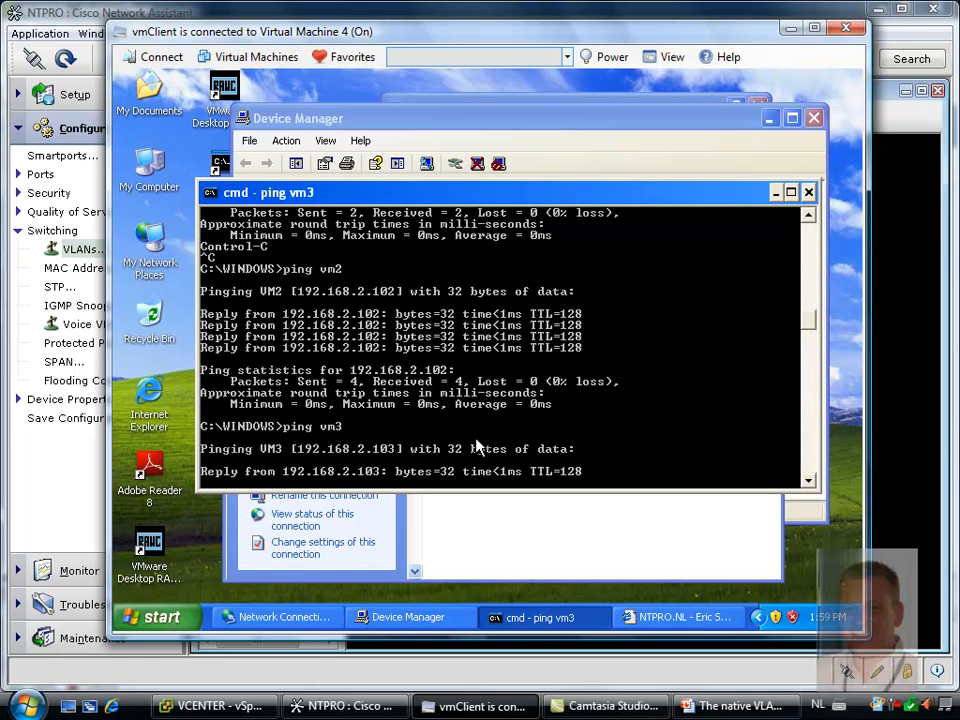
left_click(899, 708)
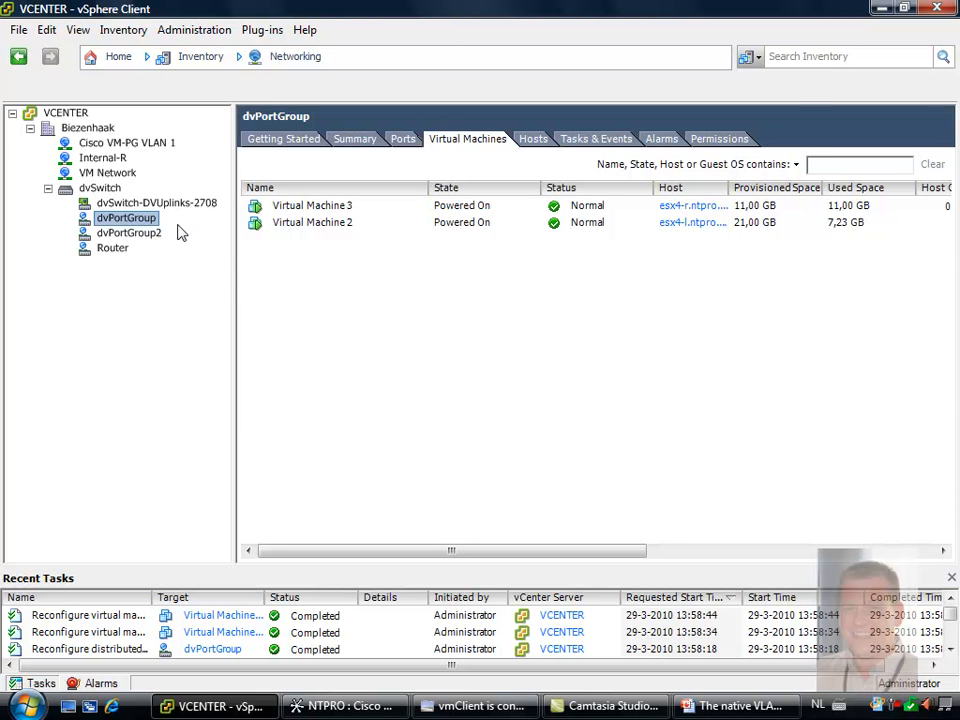
right_click(136, 217)
left_click(232, 253)
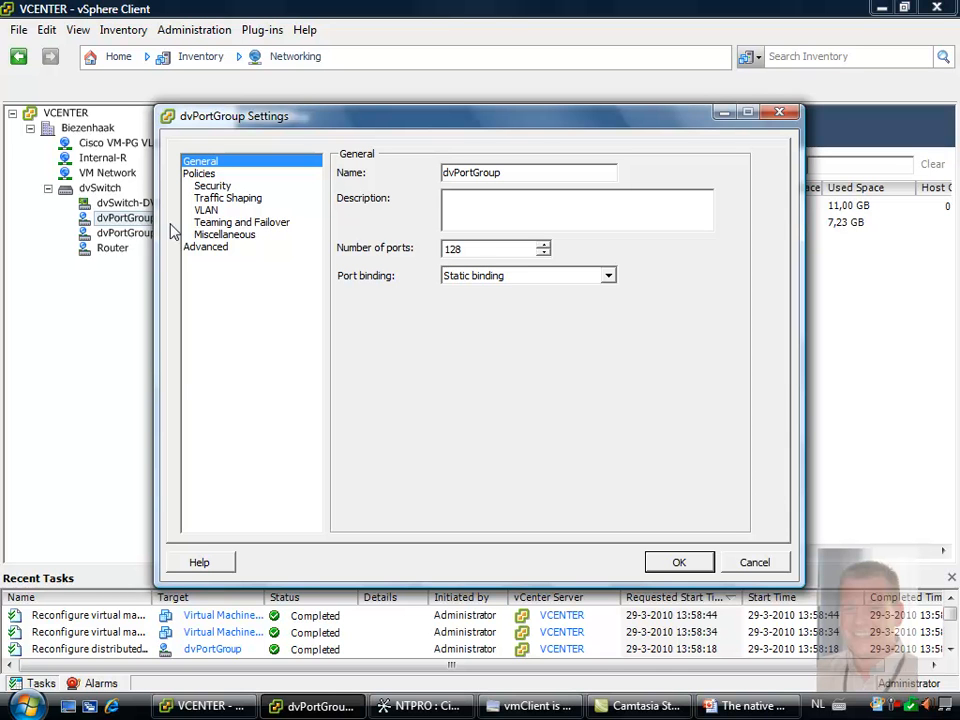
left_click(755, 562)
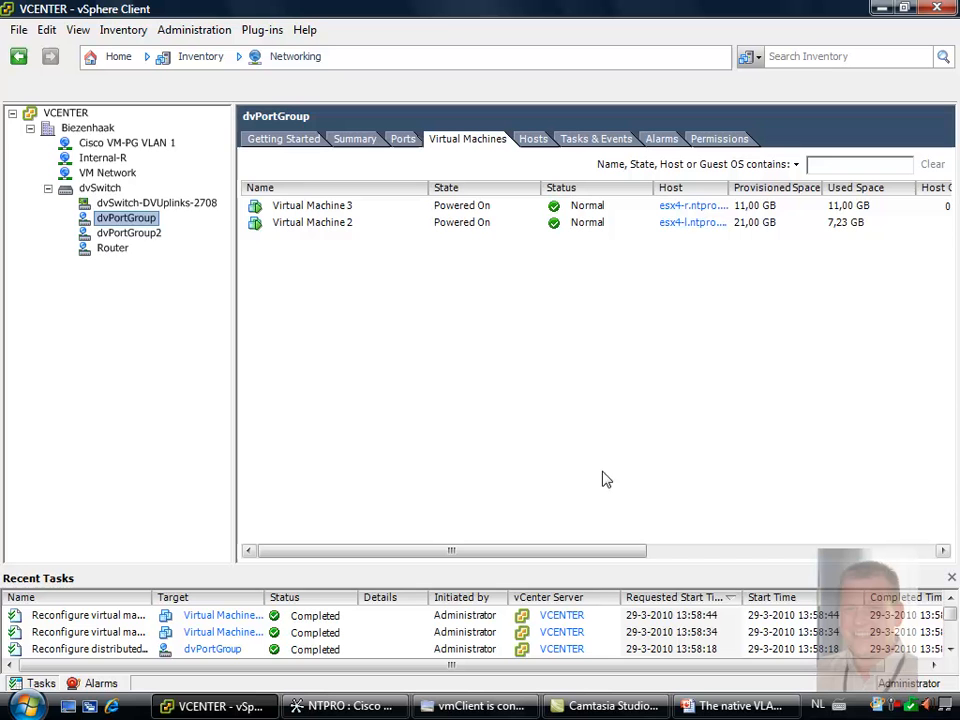
Add secondary private VLAN ID 26 of type Community under primary private VLAN 23 in dvSwitch's settings
right_click(105, 190)
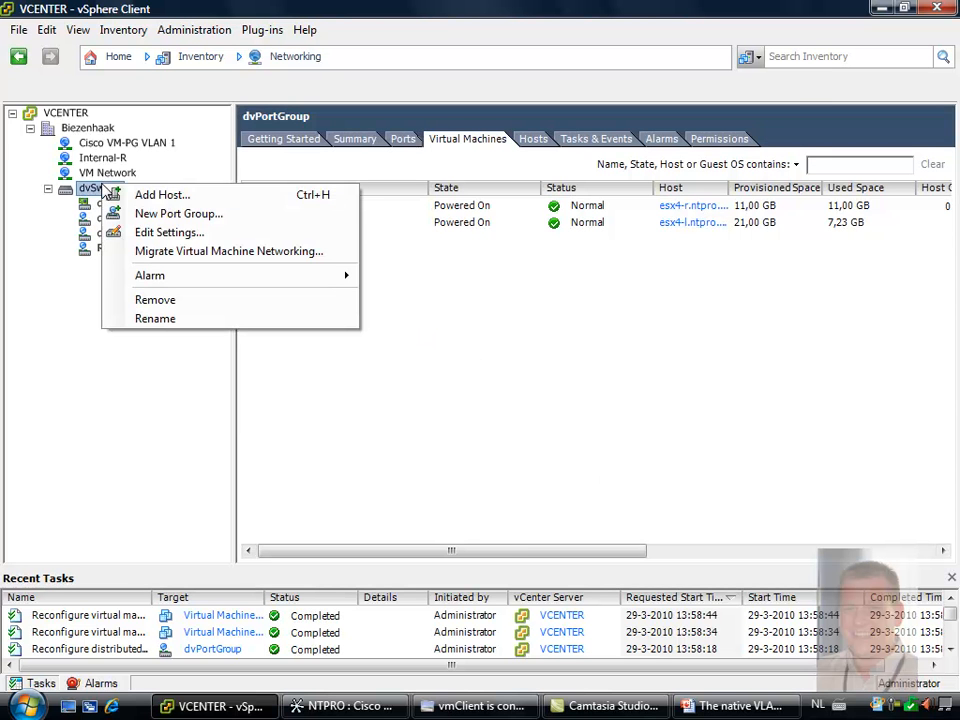
left_click(191, 234)
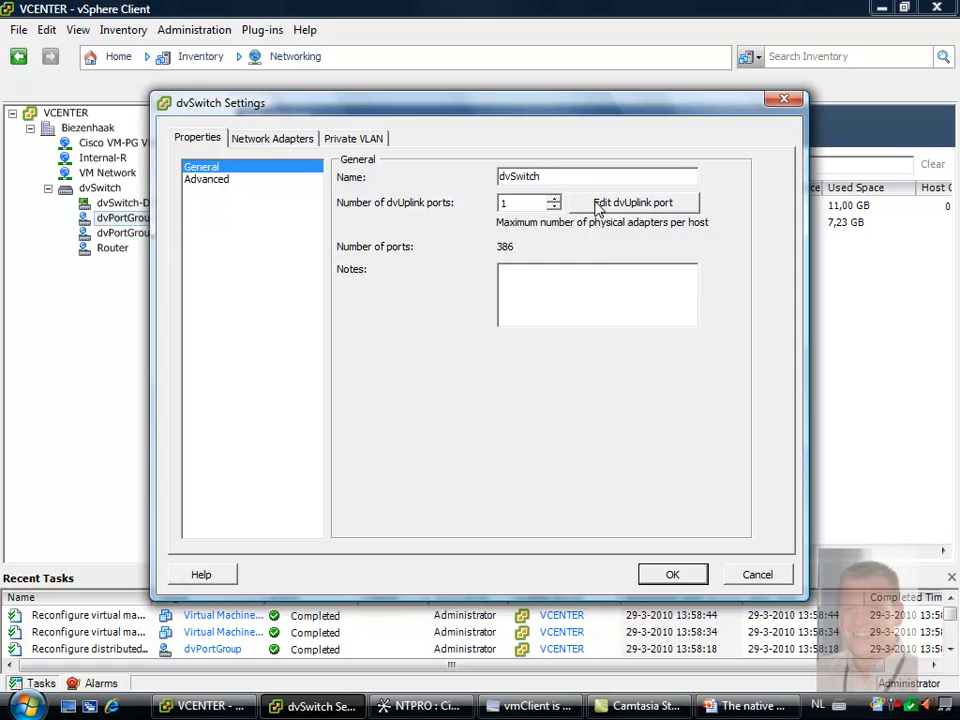
left_click(375, 142)
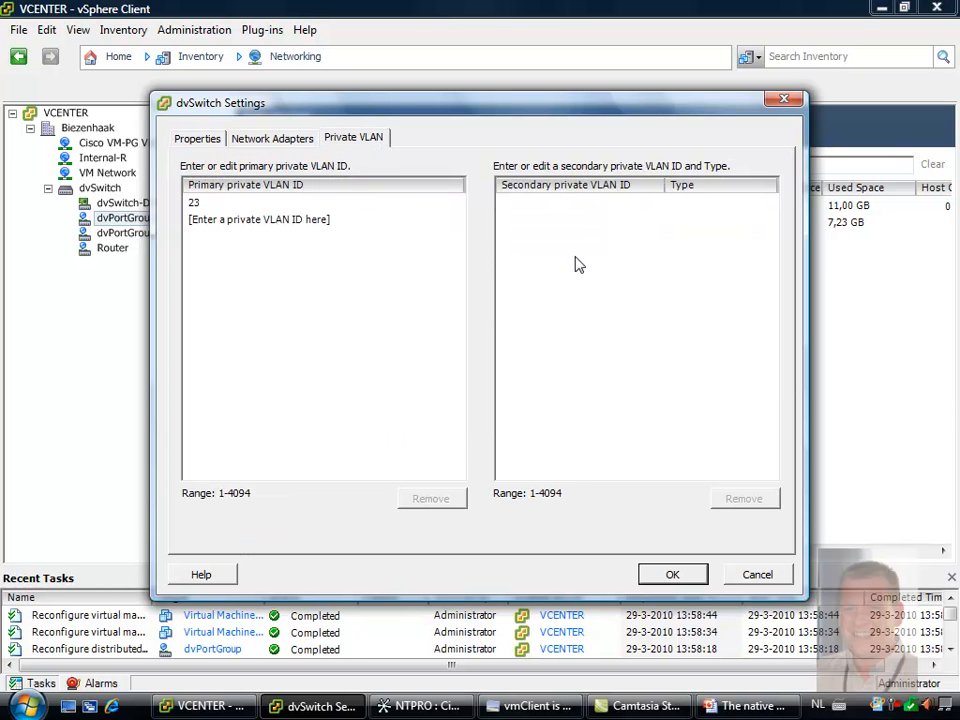
left_click(292, 205)
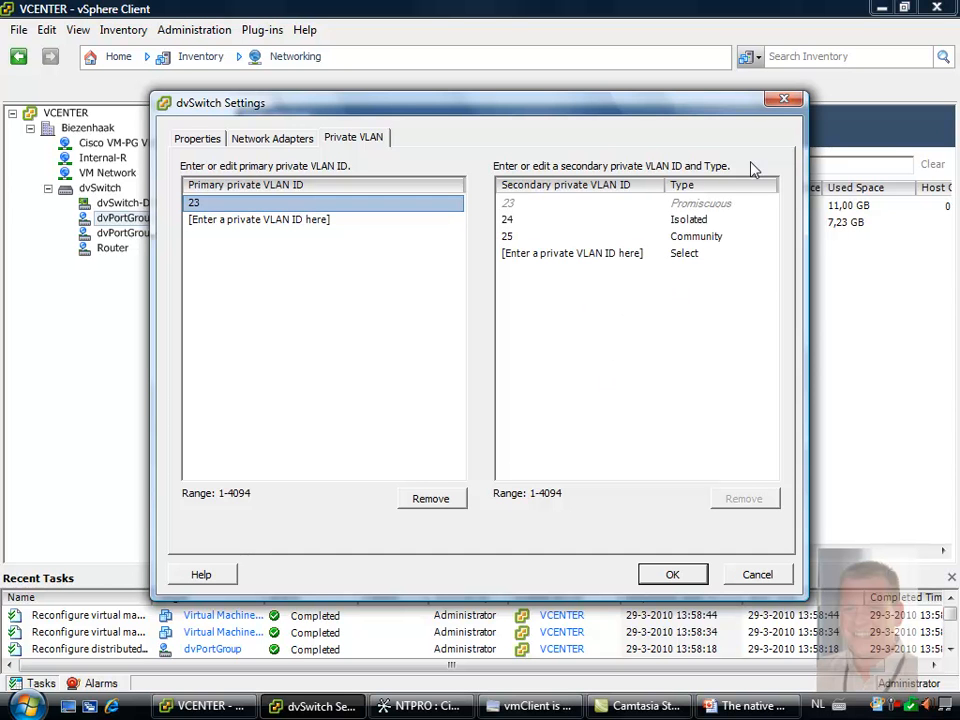
left_click(598, 256)
left_click(596, 255)
type("26")
left_click(681, 258)
left_click(713, 258)
left_click(723, 297)
left_click(670, 573)
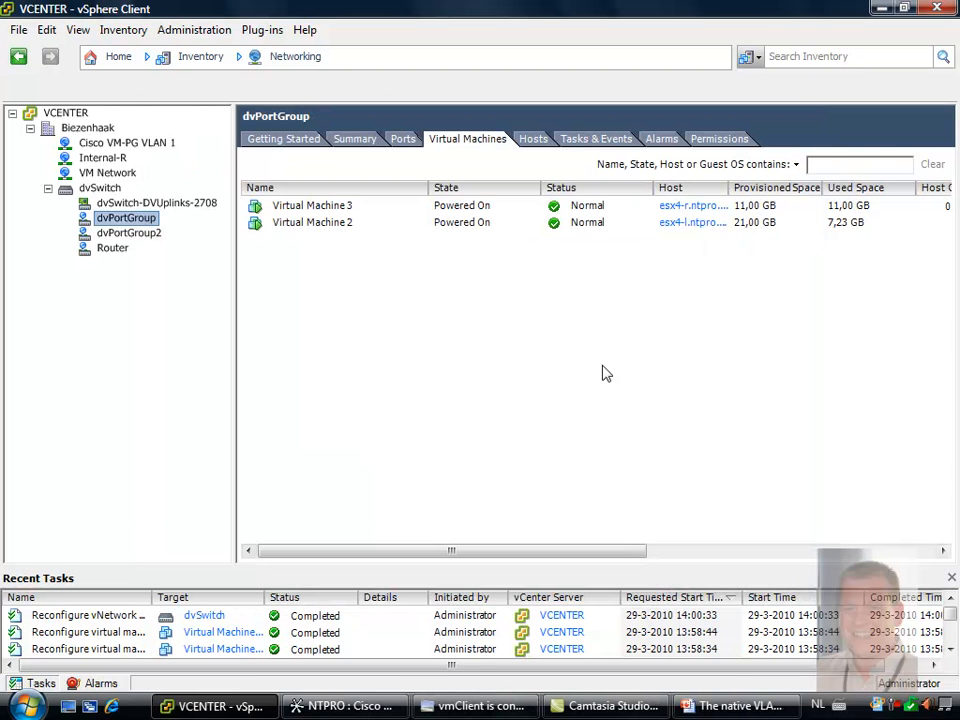
Set the private VLAN entry in dvPortGroup's VLAN policy to Community (23, 26), and select dvPortGroup2
right_click(128, 218)
left_click(155, 254)
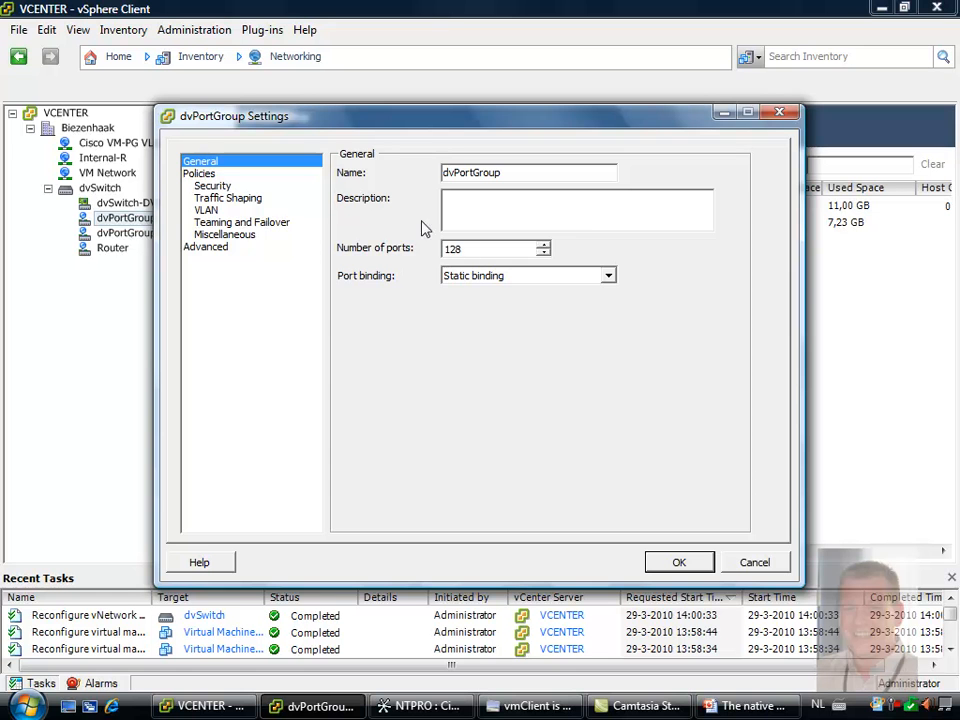
left_click(207, 210)
left_click(585, 233)
left_click(565, 286)
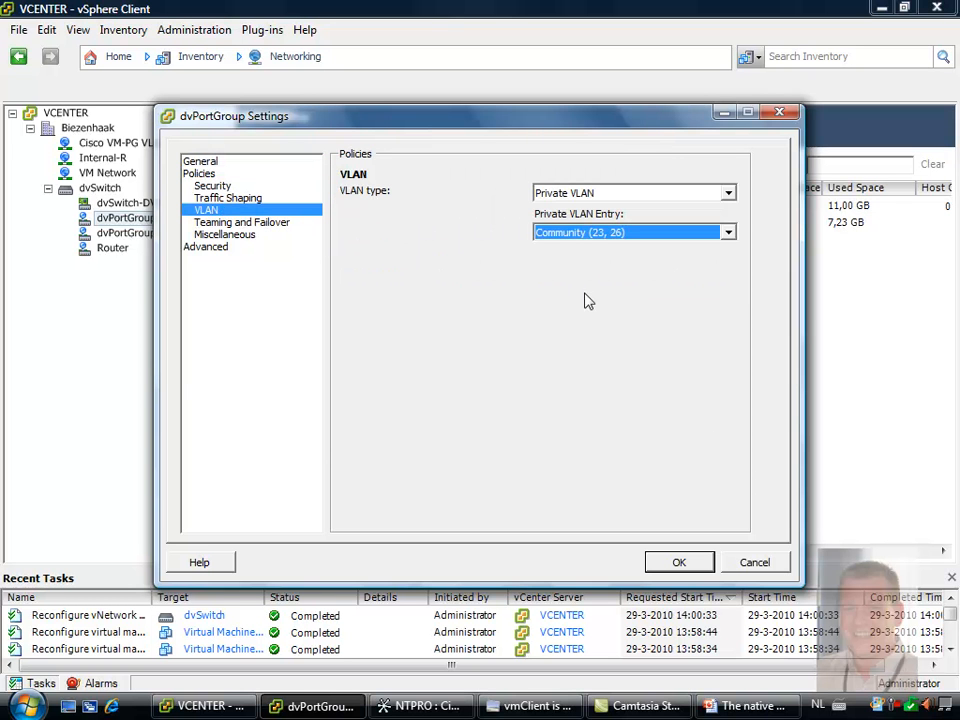
left_click(677, 563)
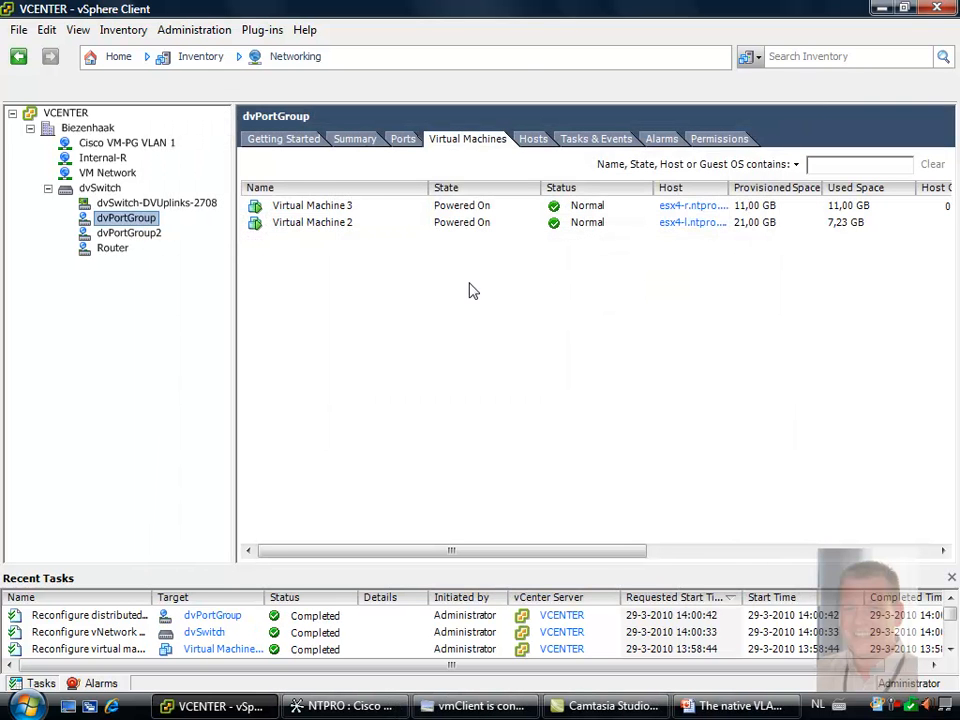
left_click(128, 233)
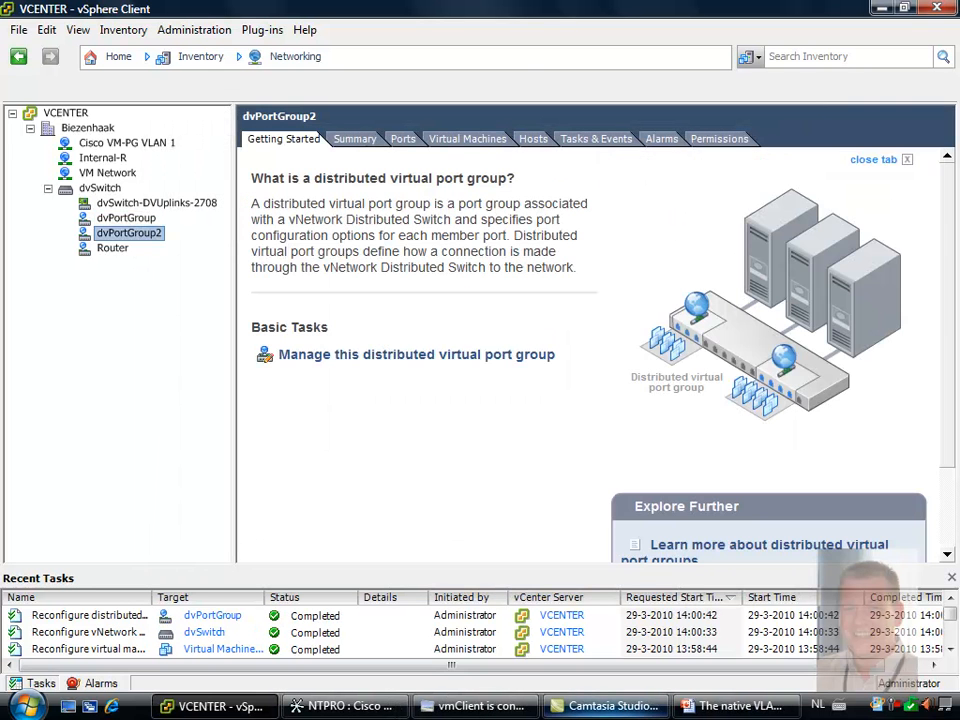
Switch to Cisco Network Assistant and create VLAN 26 with status Active on the switch
left_click(345, 706)
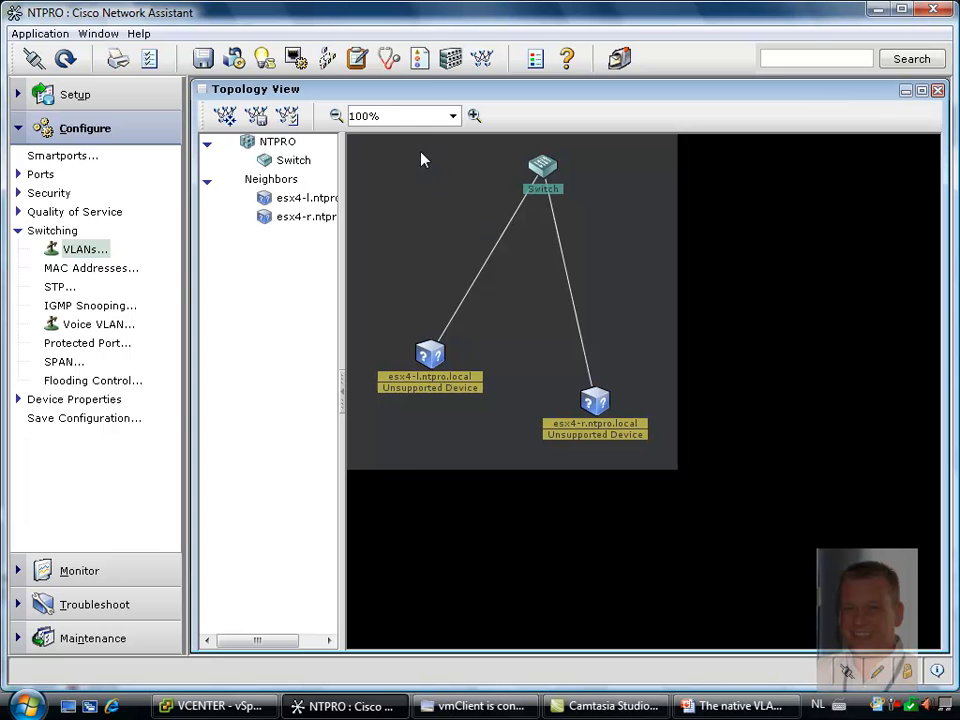
left_click(88, 249)
double_click(92, 250)
left_click(492, 268)
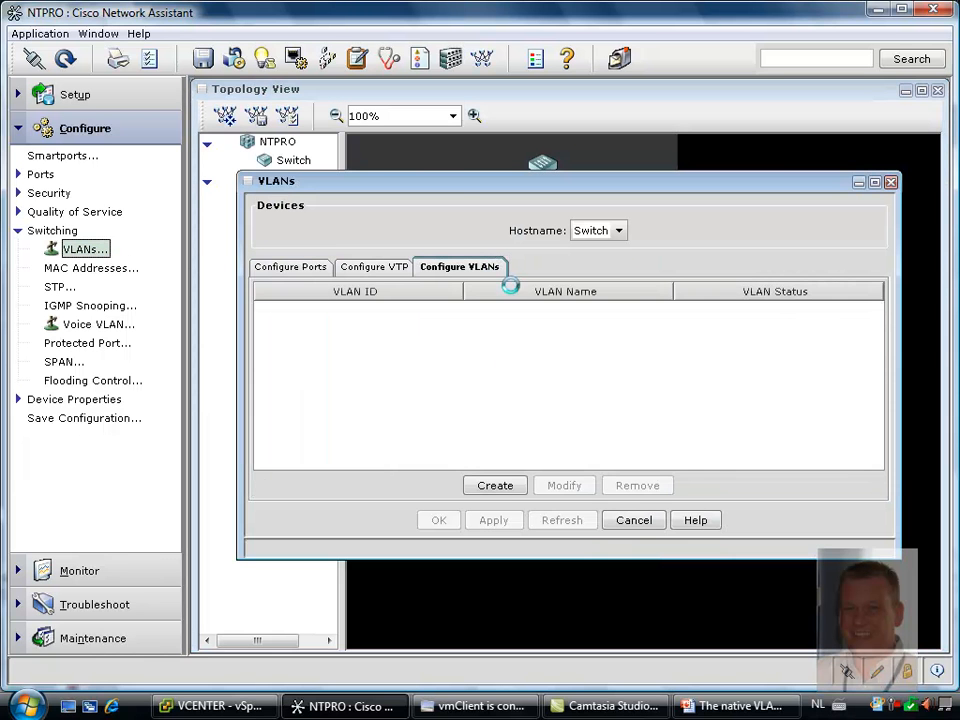
left_click(497, 487)
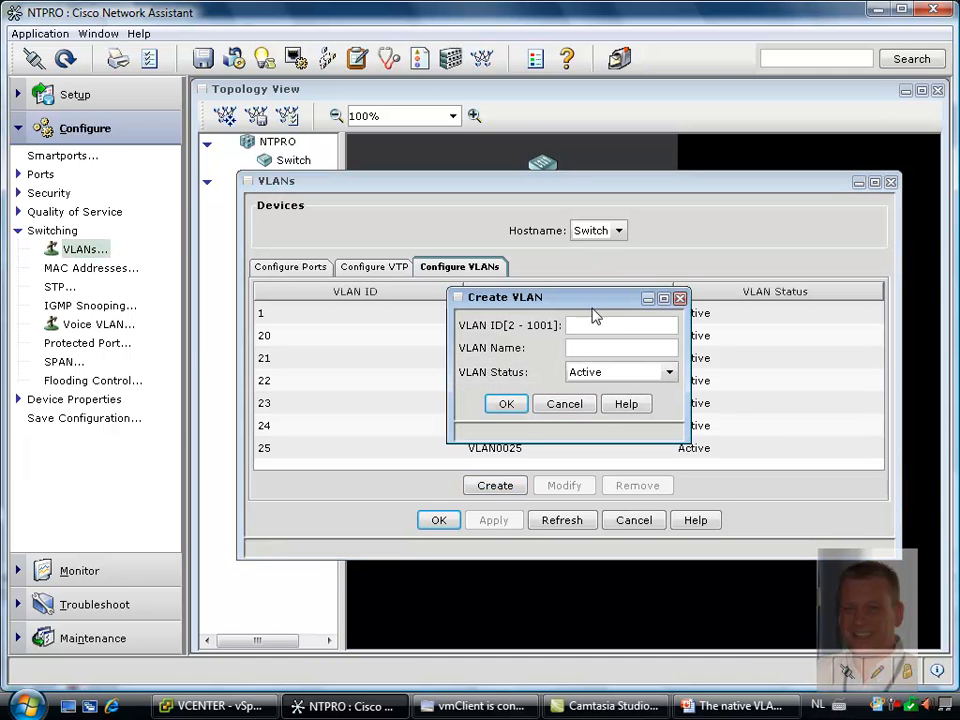
type("26")
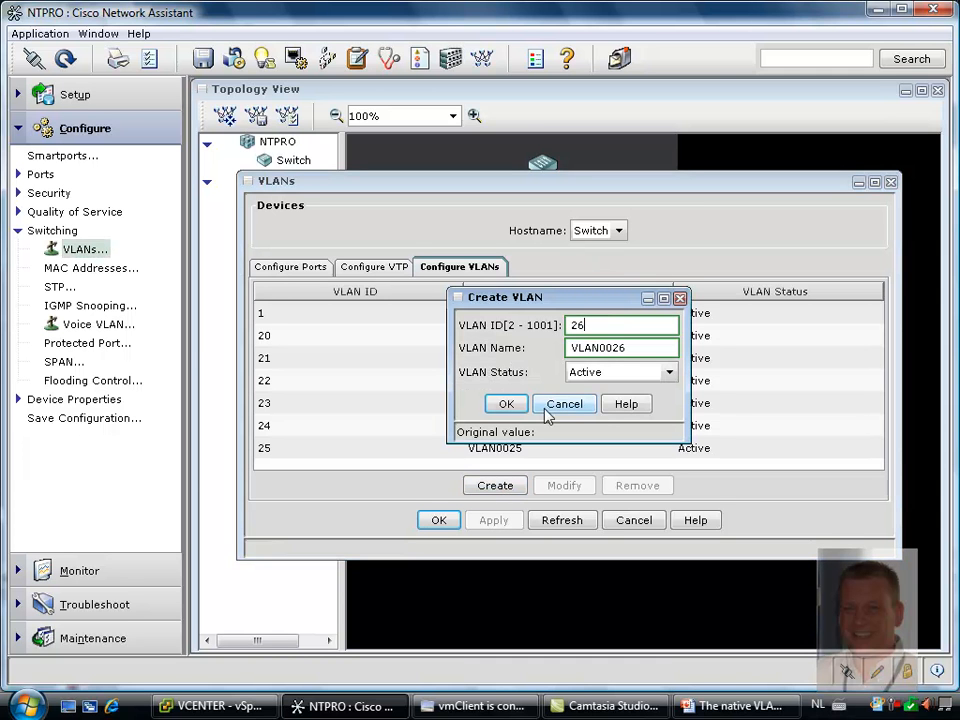
left_click(508, 405)
Set the trunk-allowed VLANs of switch port Gi0/3 to 23-26
left_click(318, 269)
left_click(425, 403)
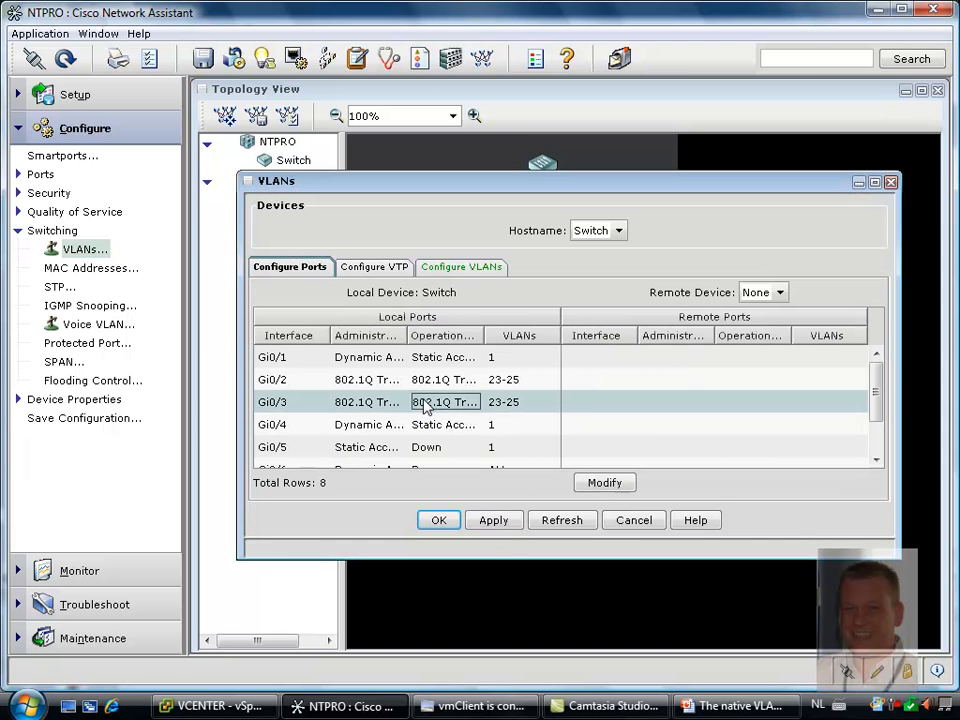
left_click(605, 485)
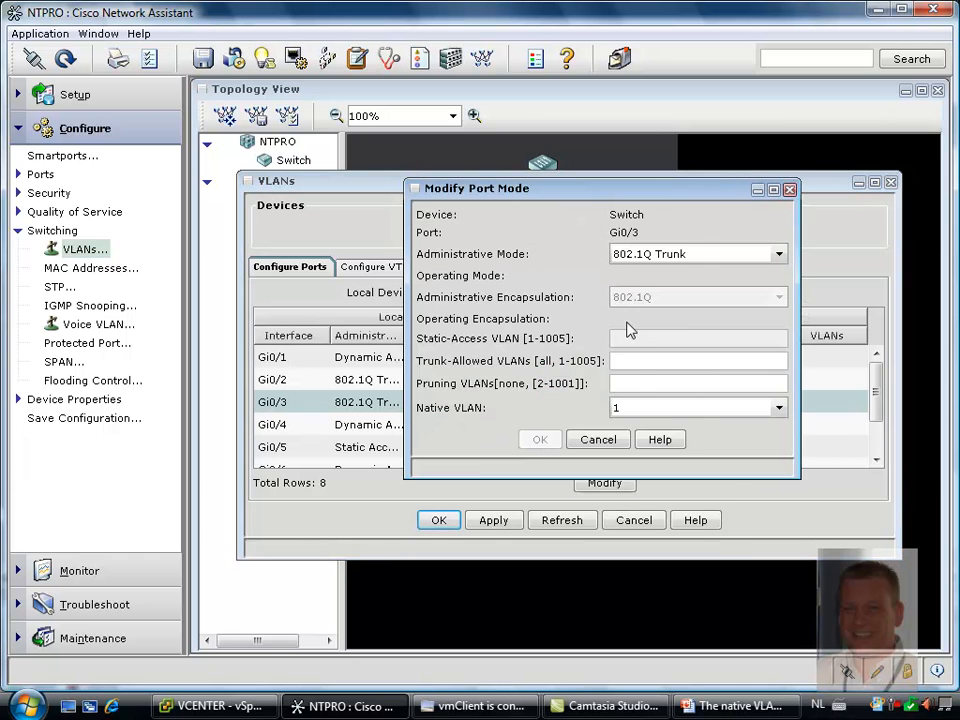
key("BackSpace")
left_click(558, 438)
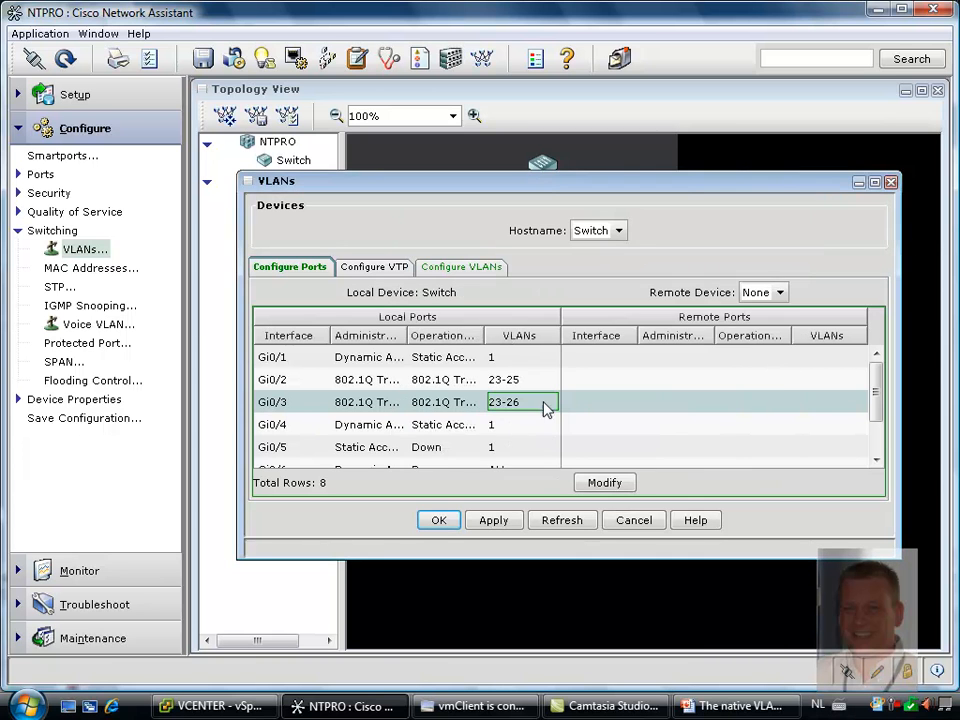
Set the trunk-allowed VLANs of switch port Gi0/2 to 23-26, and apply the VLAN configuration to the switch
left_click(537, 382)
left_click(603, 483)
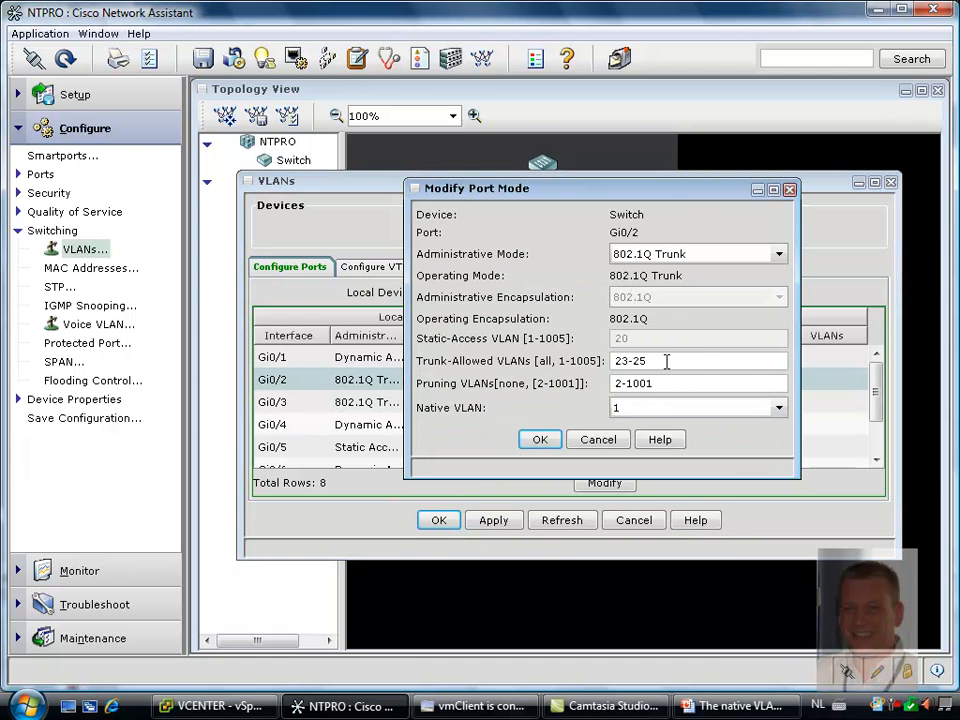
left_click(678, 362)
key("BackSpace")
type("6")
left_click(551, 441)
left_click(480, 523)
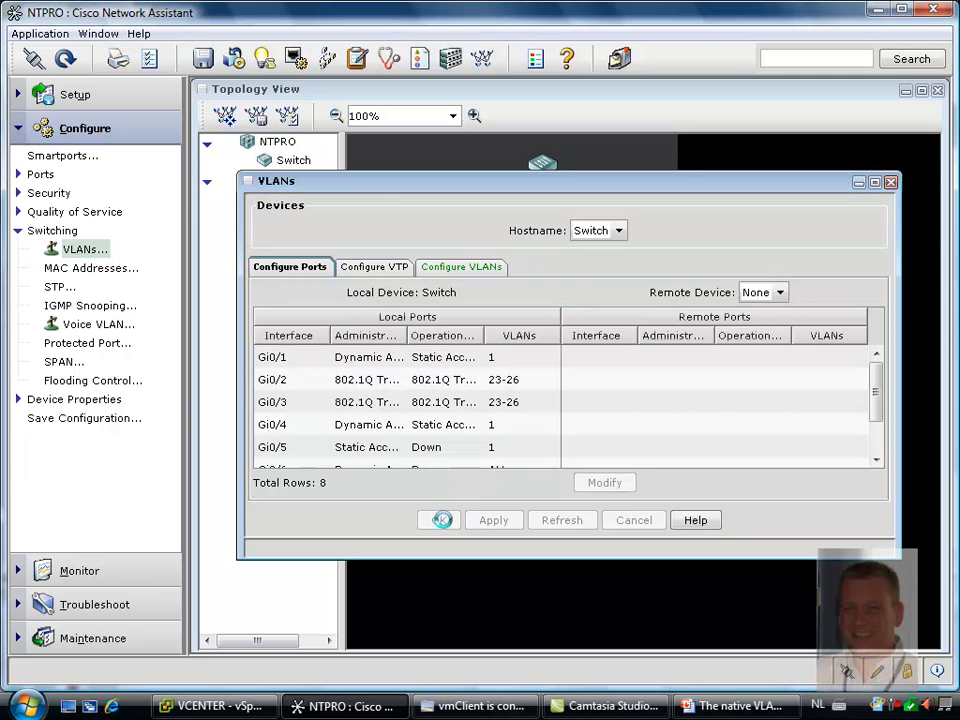
left_click(440, 520)
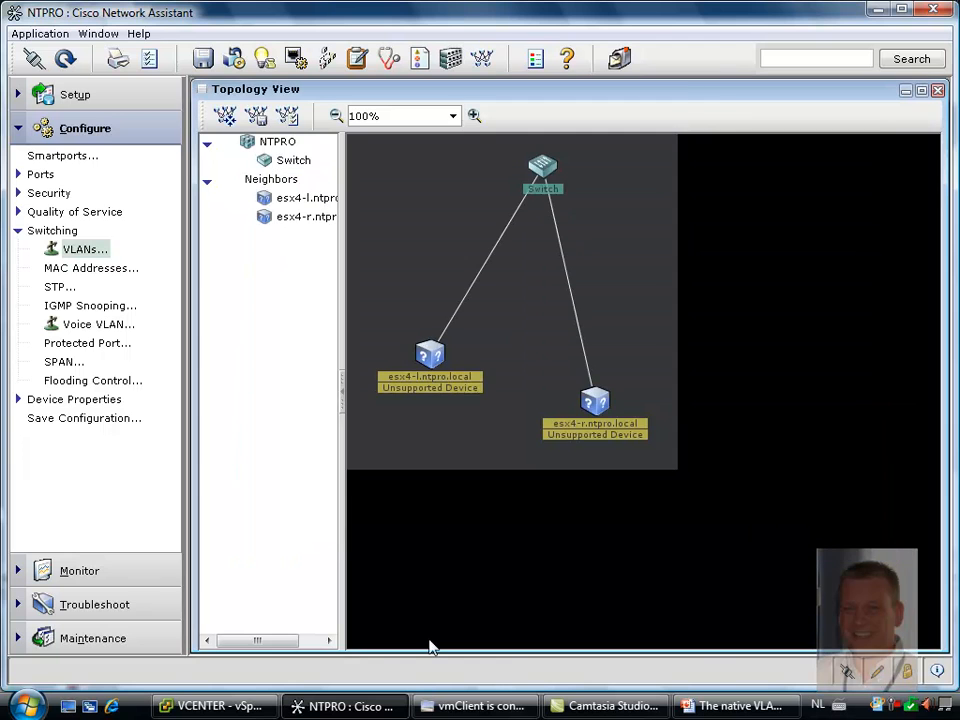
Switch to the vSphere Client and review dvPortGroup2's connected virtual machines and its VLAN policy settings
left_click(240, 706)
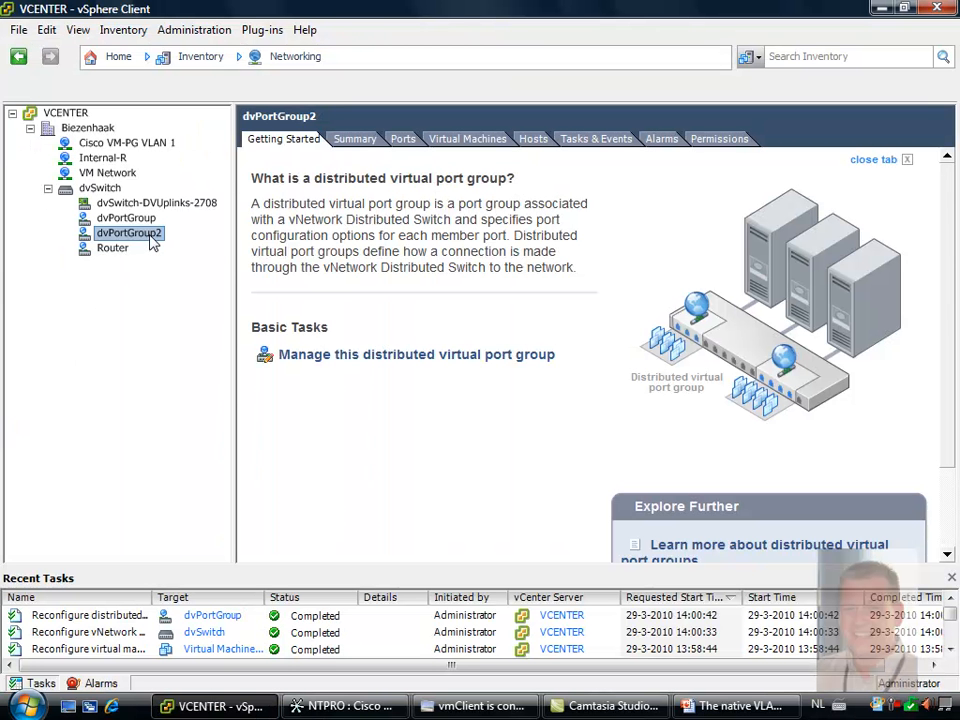
left_click(440, 138)
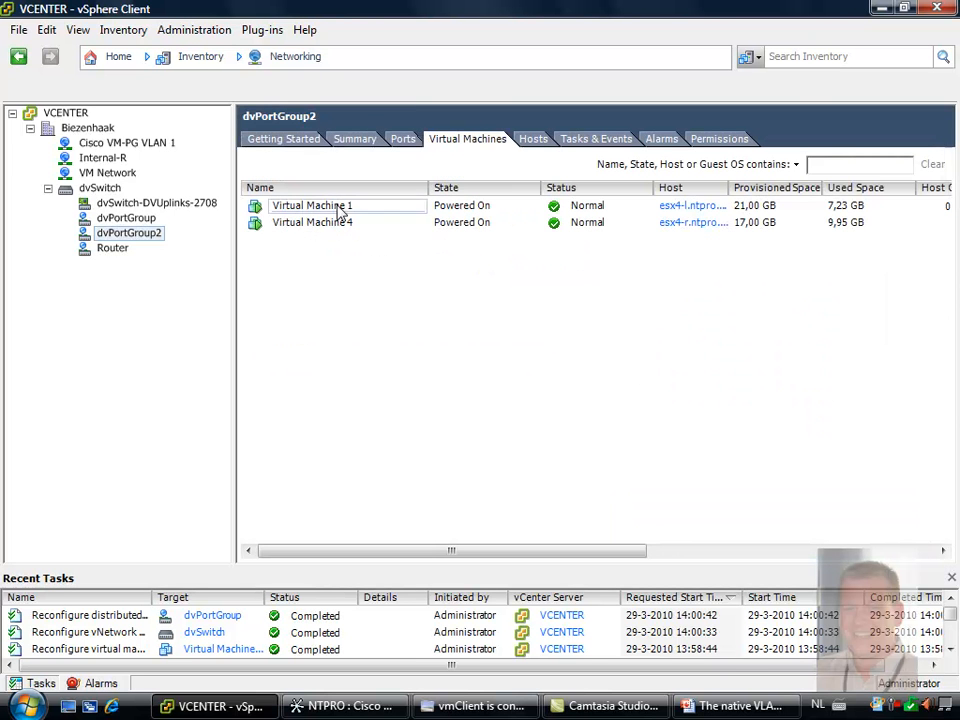
right_click(133, 238)
left_click(205, 268)
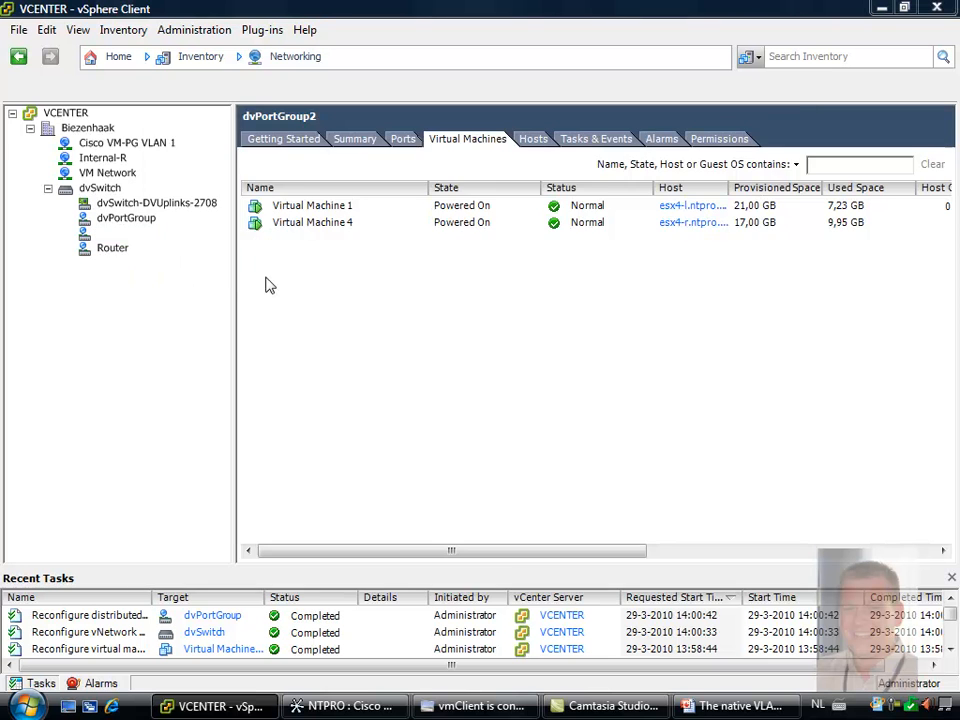
left_click(206, 210)
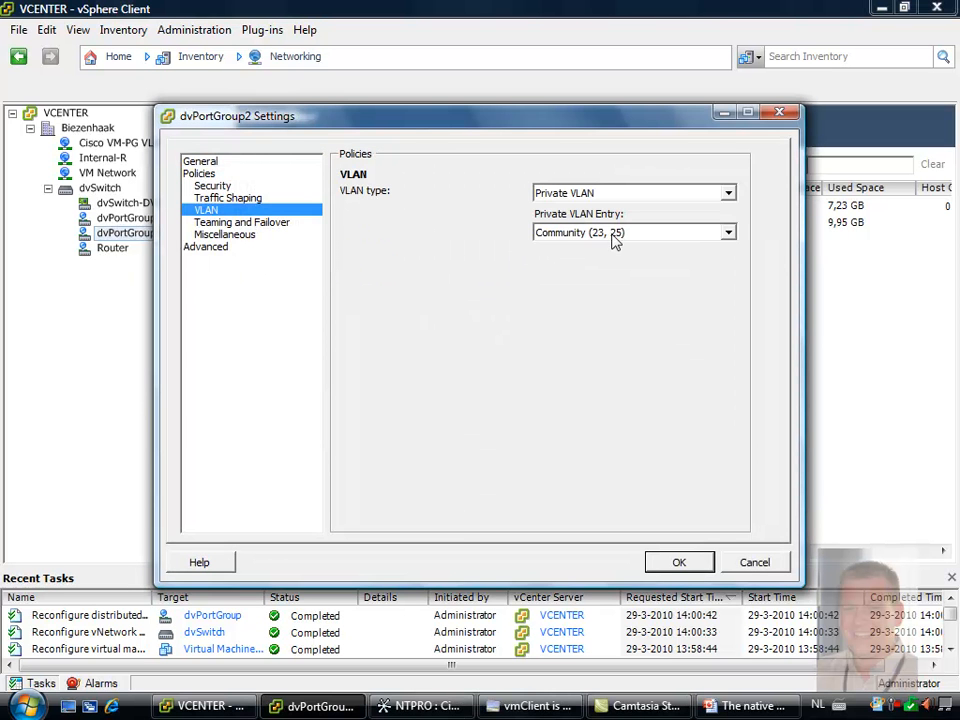
left_click(677, 563)
Review the connected virtual machines and the private VLAN entry in dvPortGroup's settings
left_click(116, 217)
right_click(112, 216)
left_click(157, 250)
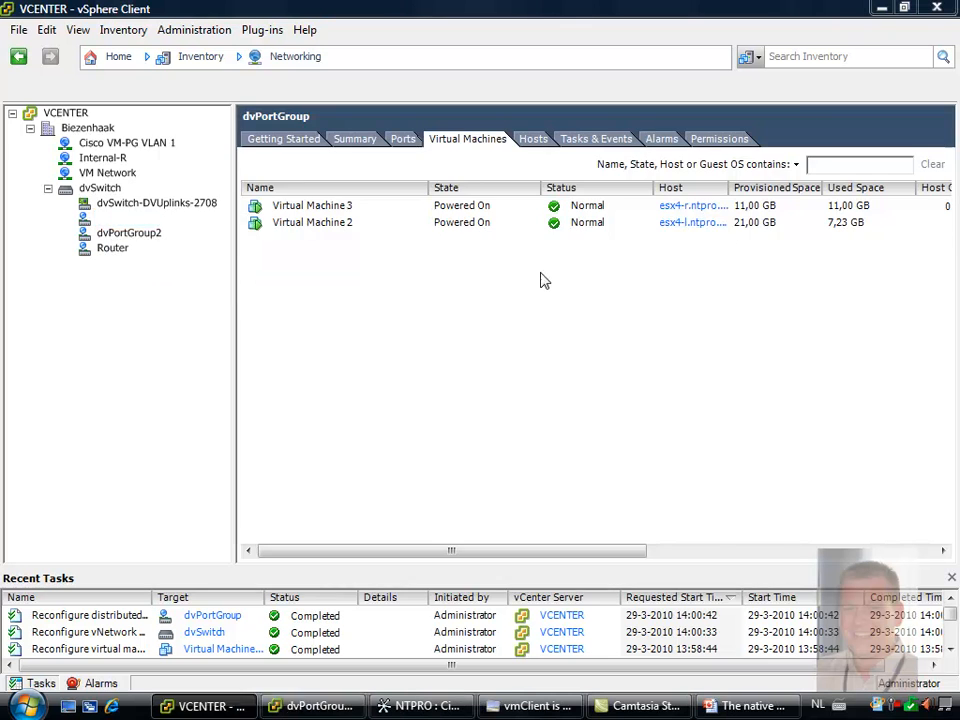
left_click(206, 210)
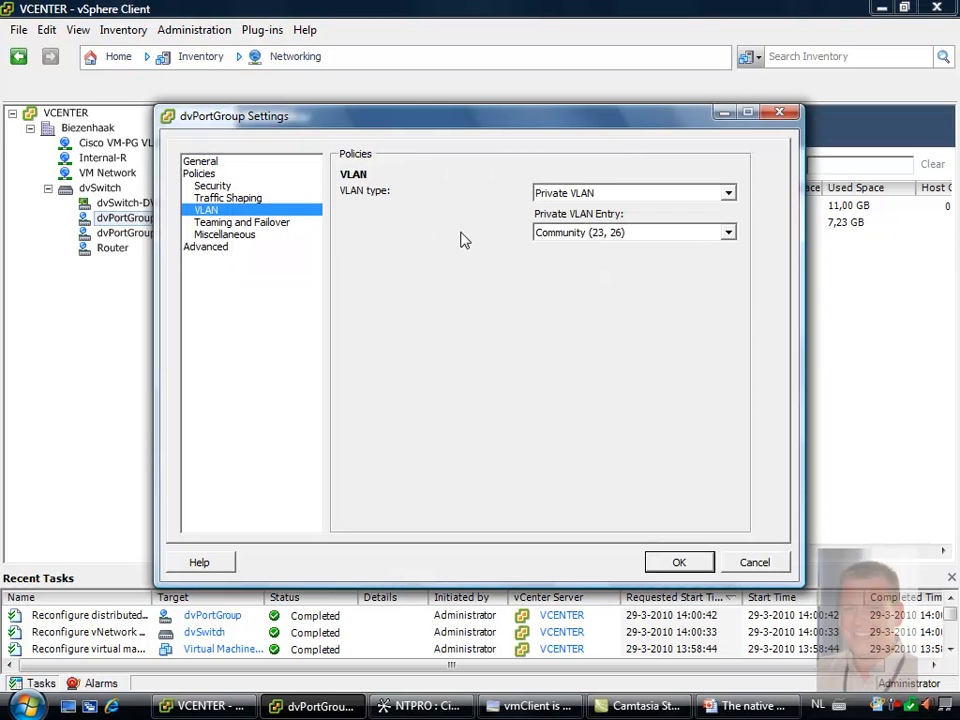
left_click(697, 562)
Switch to Cisco Network Assistant and review the switch's configured VLANs and the VLANs assigned to its ports
left_click(350, 708)
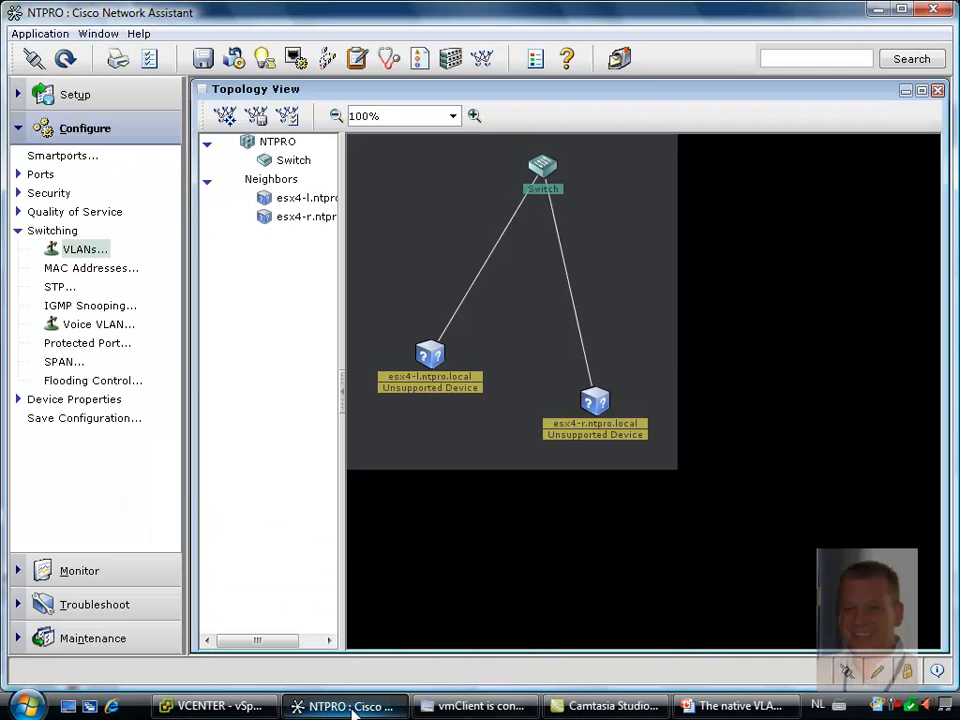
left_click(80, 250)
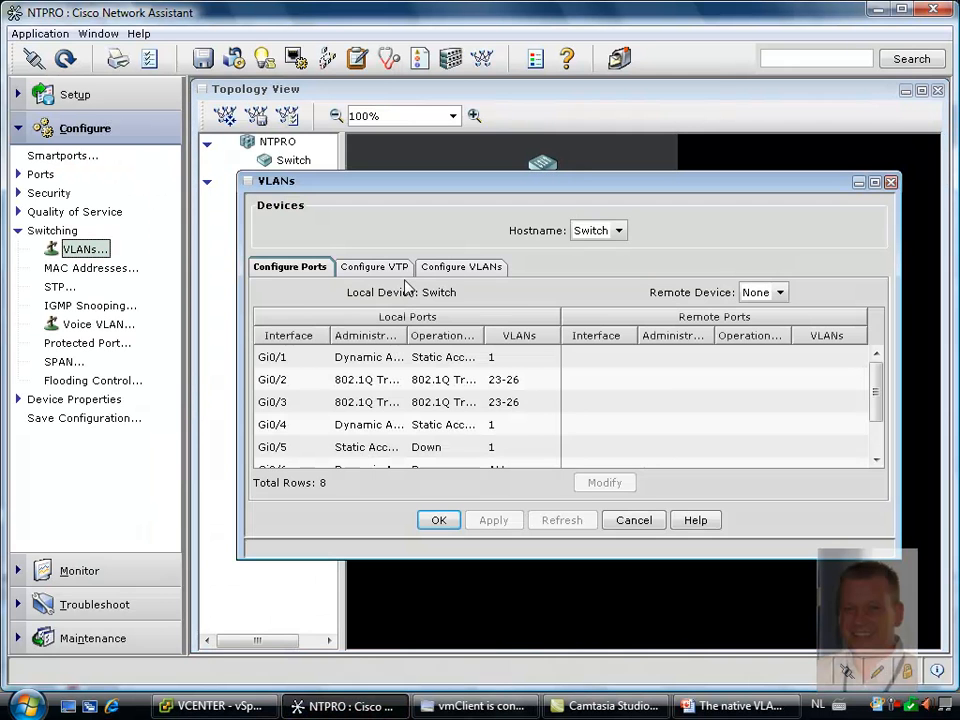
left_click(461, 266)
left_click_drag(878, 381, 874, 418)
left_click(307, 268)
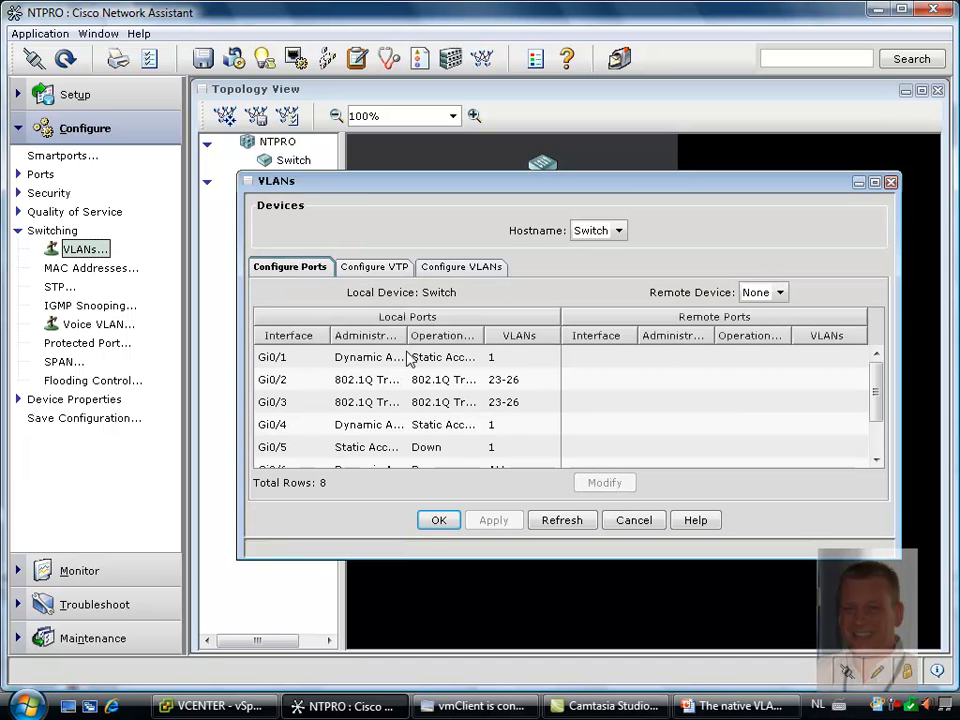
left_click(438, 519)
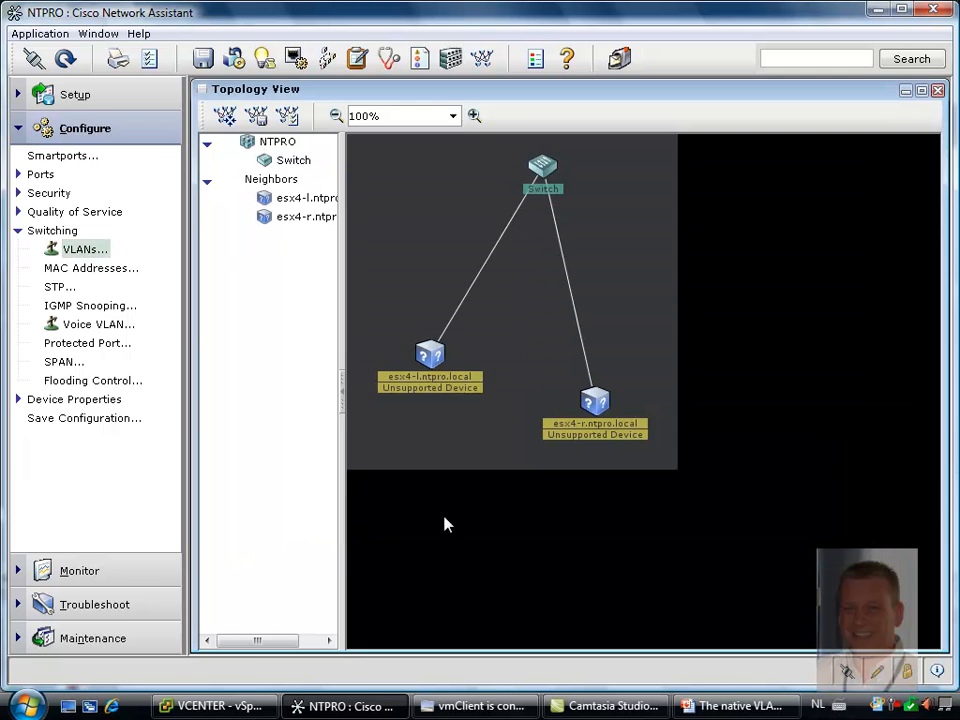
Switch to the vmClient console of Virtual Machine 4, ping vm3 from the command prompt, and interrupt the ping
left_click(472, 705)
key("Up")
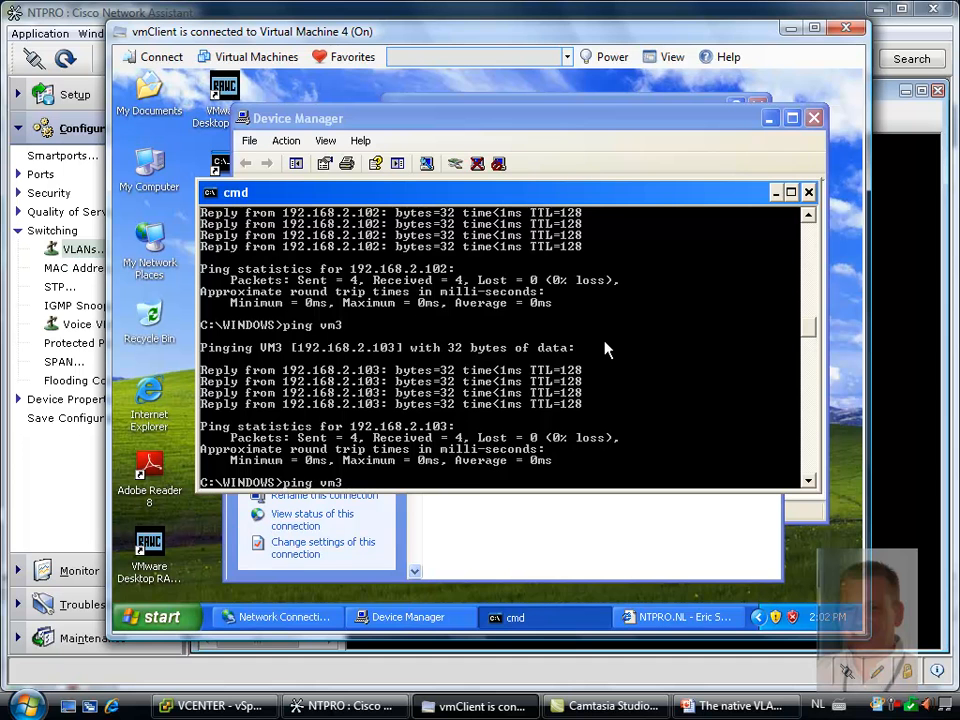
key("Return")
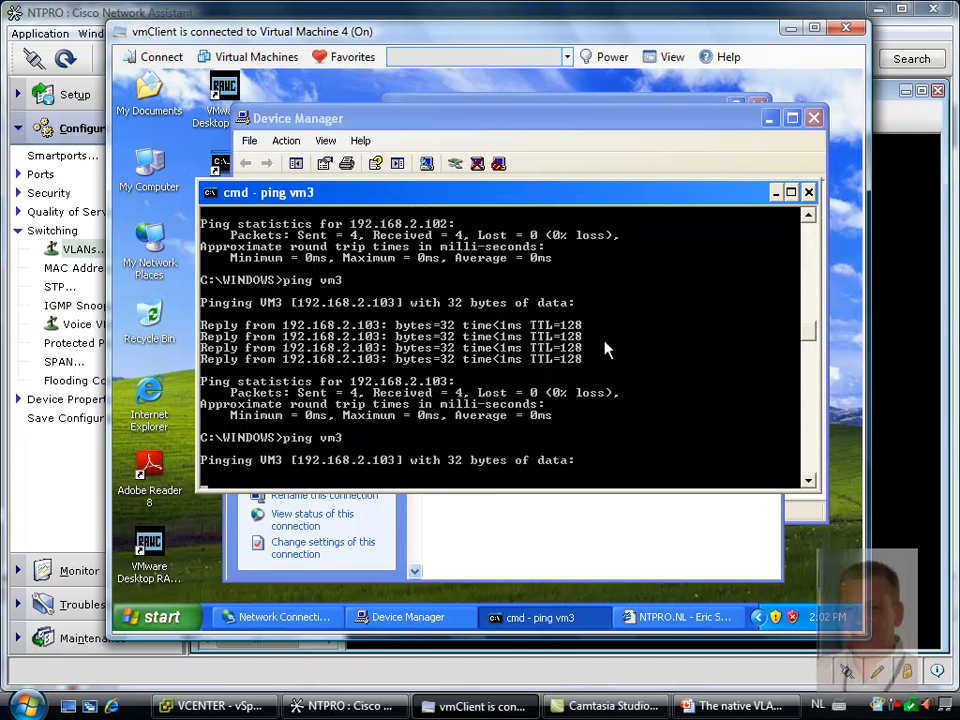
key("ctrl+c")
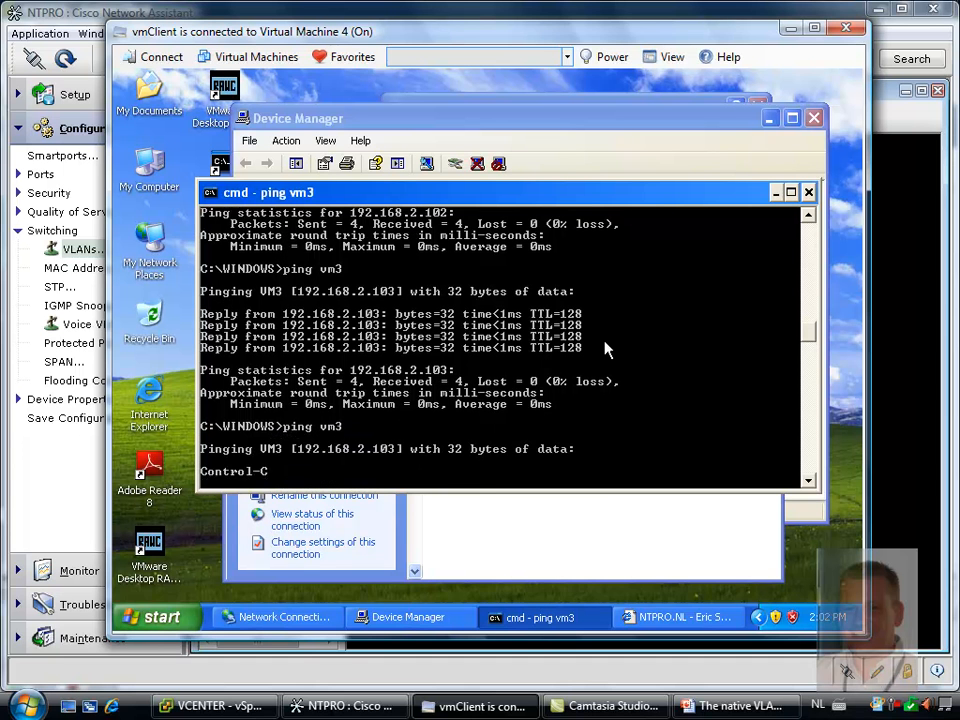
Ping vm2 from Virtual Machine 4's command prompt, and interrupt the ping
key("Up")
key("BackSpace")
type("2")
key("Return")
key("ctrl+c")
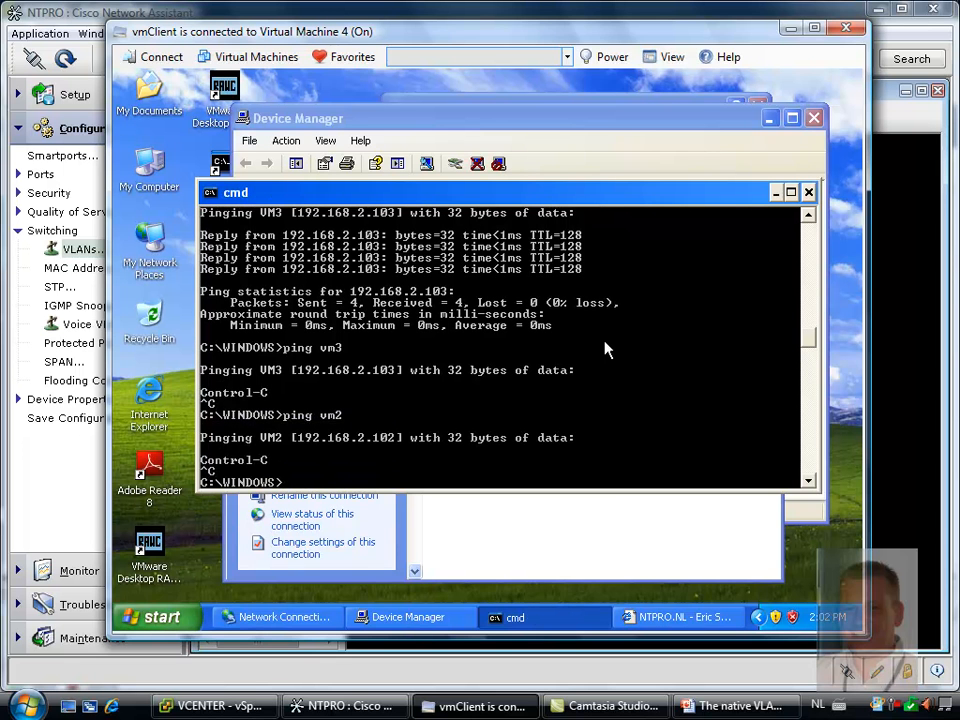
Ping vm1 from Virtual Machine 4, and open Internet Explorer there to test web access
key("Up")
key("BackSpace")
type("1")
key("Return")
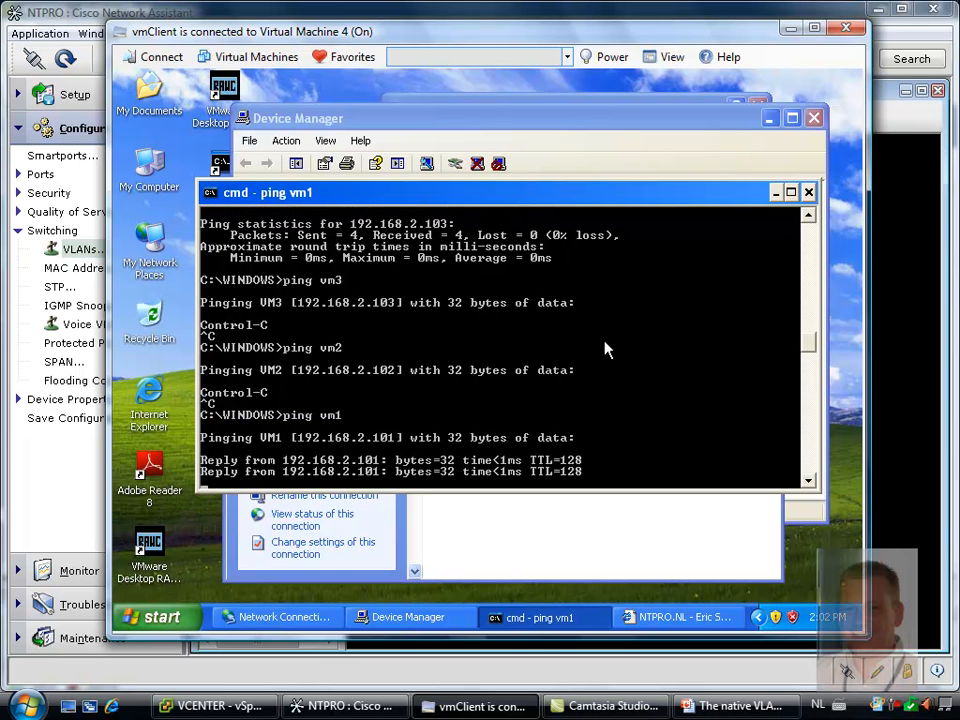
double_click(150, 390)
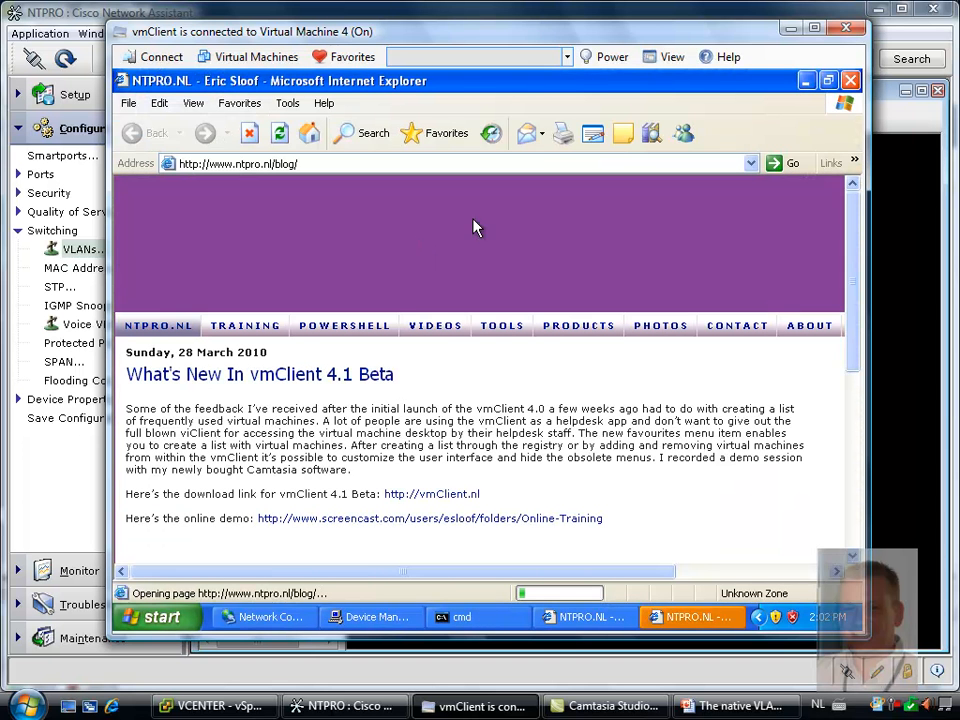
Connect vmClient to Virtual Machine 2, ping vm1 from its command prompt, and interrupt the ping
left_click(333, 60)
left_click(372, 142)
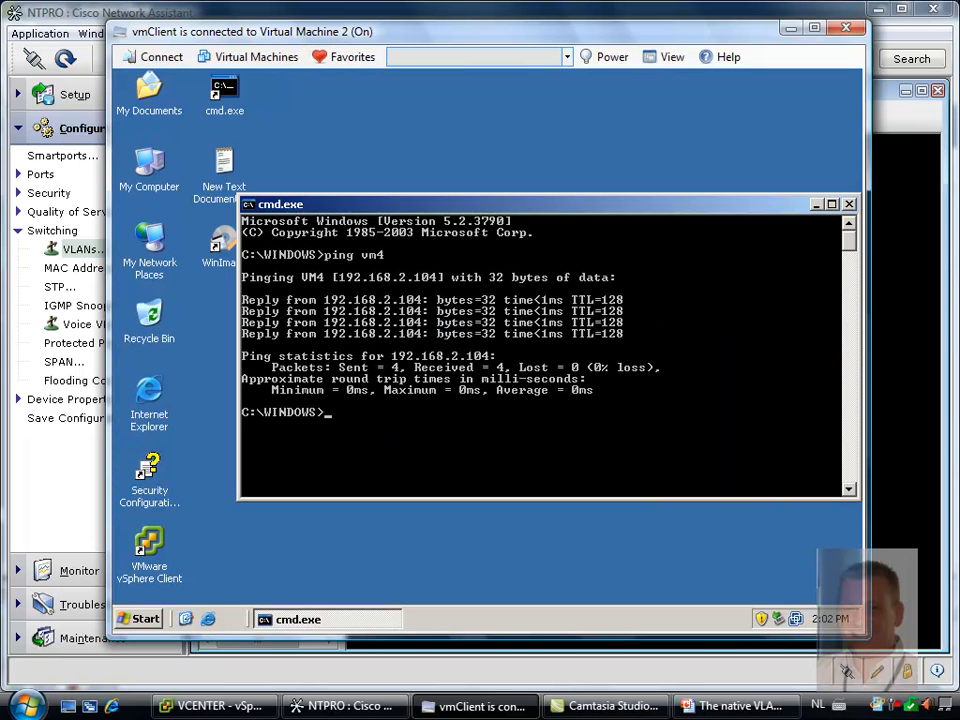
type("ping vm1")
key("Return")
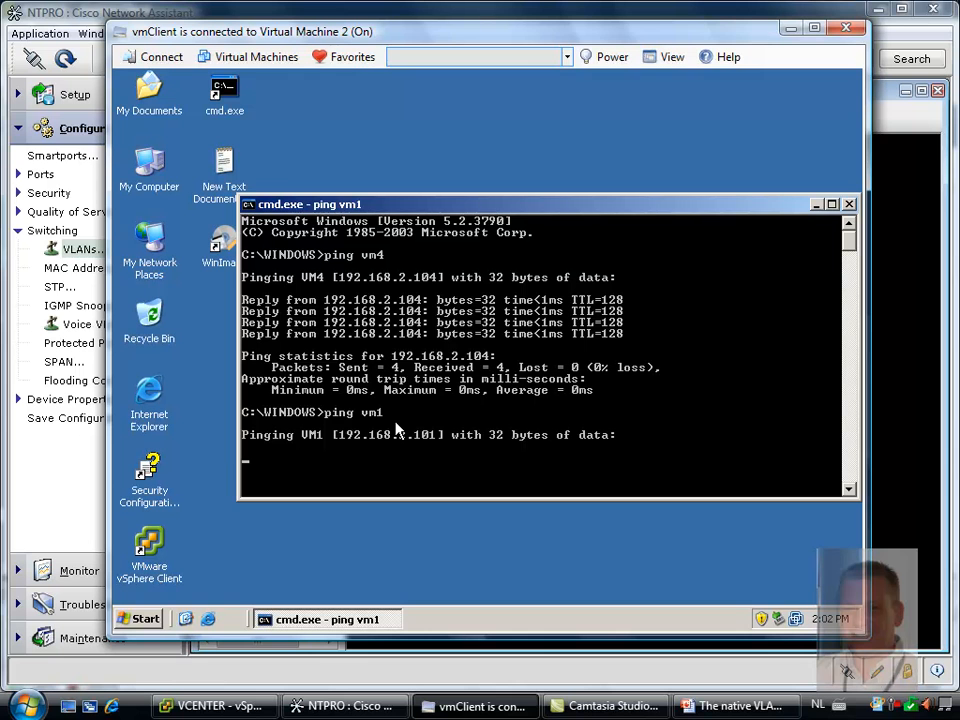
key("ctrl+c")
Ping vm4 from Virtual Machine 2's command prompt, and interrupt the ping
key("Up")
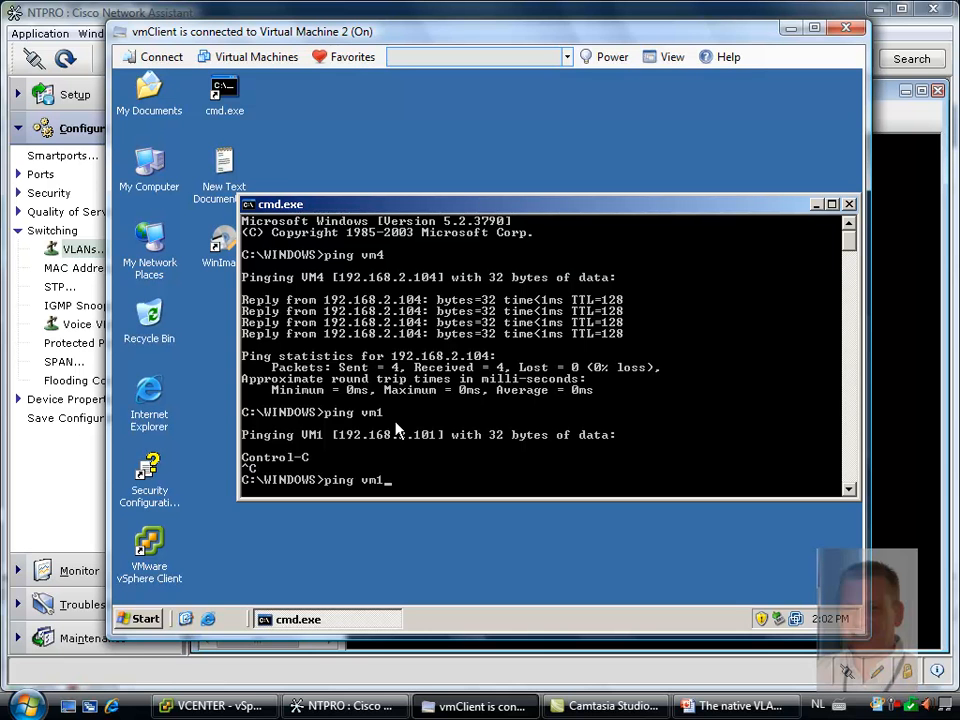
type("3")
key("BackSpace")
type("4")
key("Return")
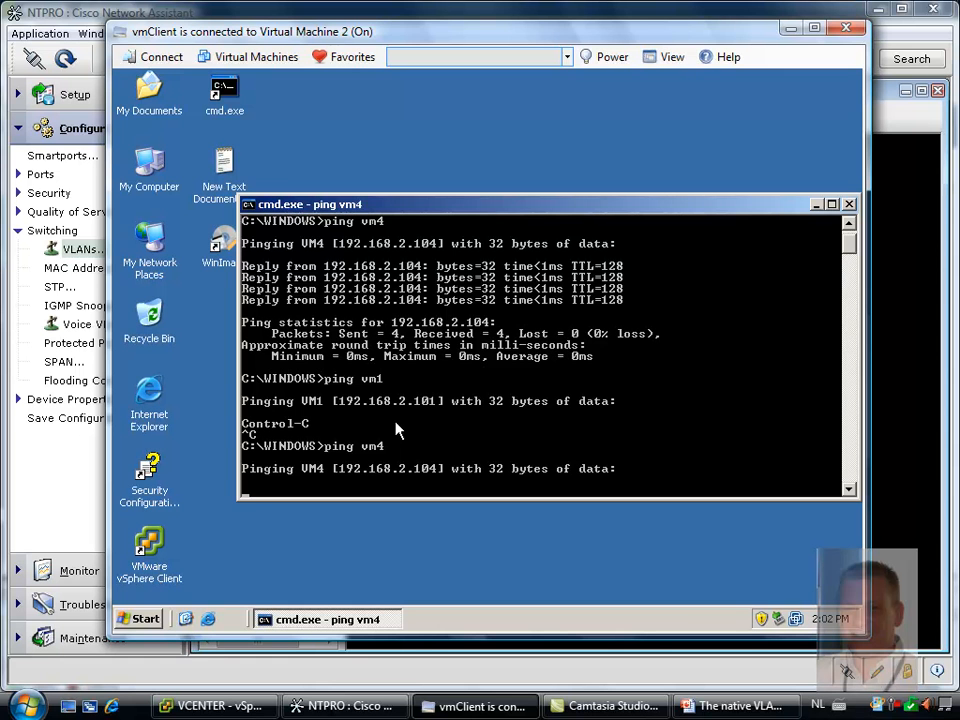
key("ctrl+c")
Ping vm3 from Virtual Machine 2, and test its web access in Internet Explorer before minimizing the browser
key("Up")
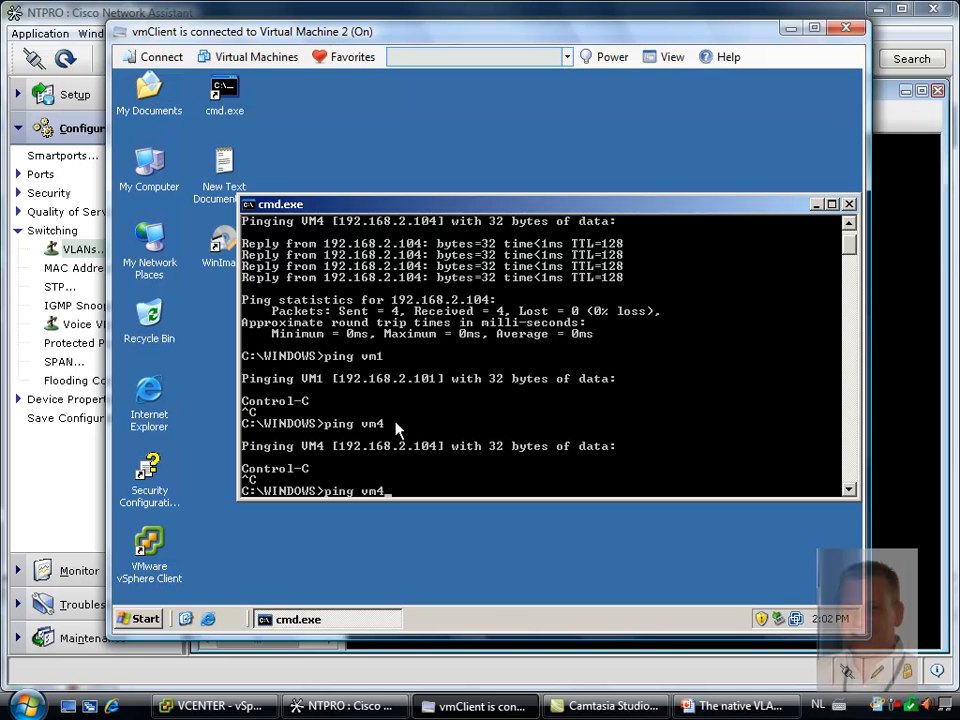
key("BackSpace")
type("3")
key("Return")
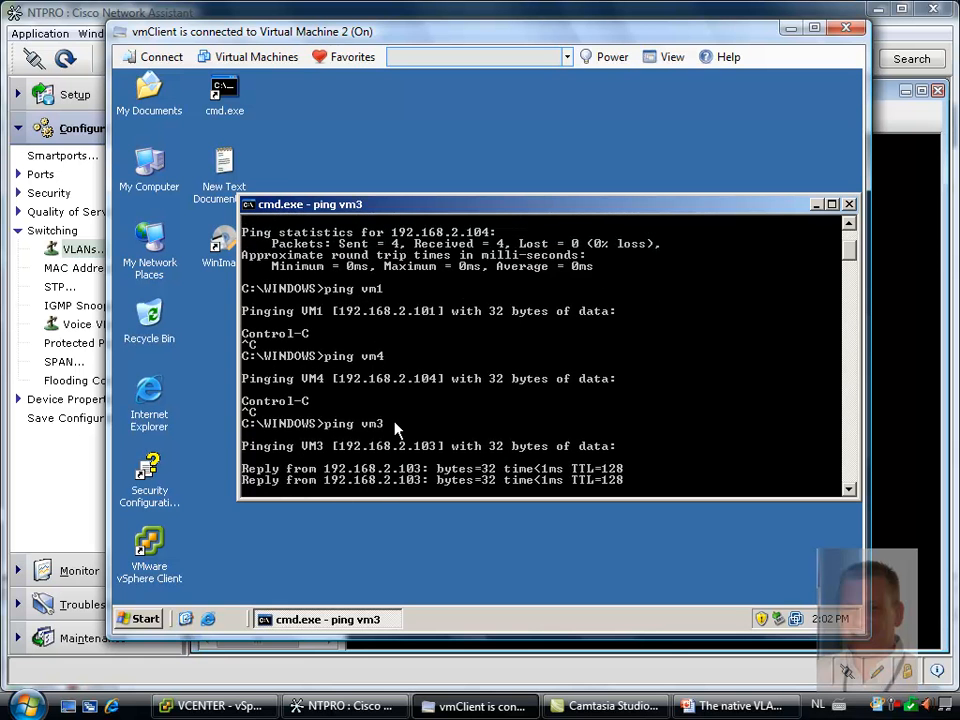
double_click(157, 393)
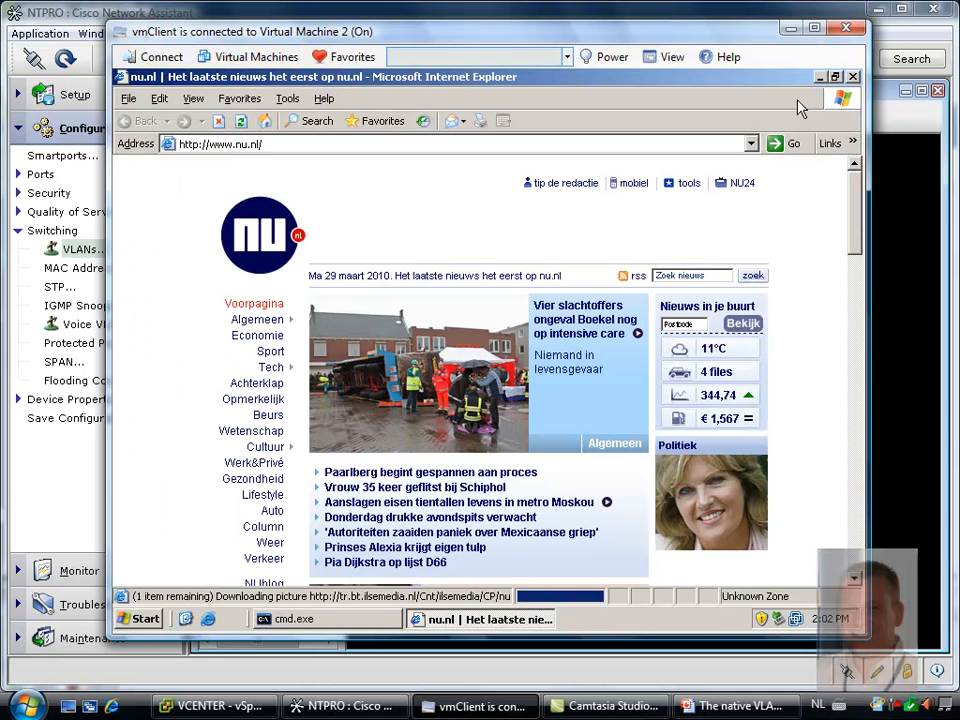
left_click(820, 77)
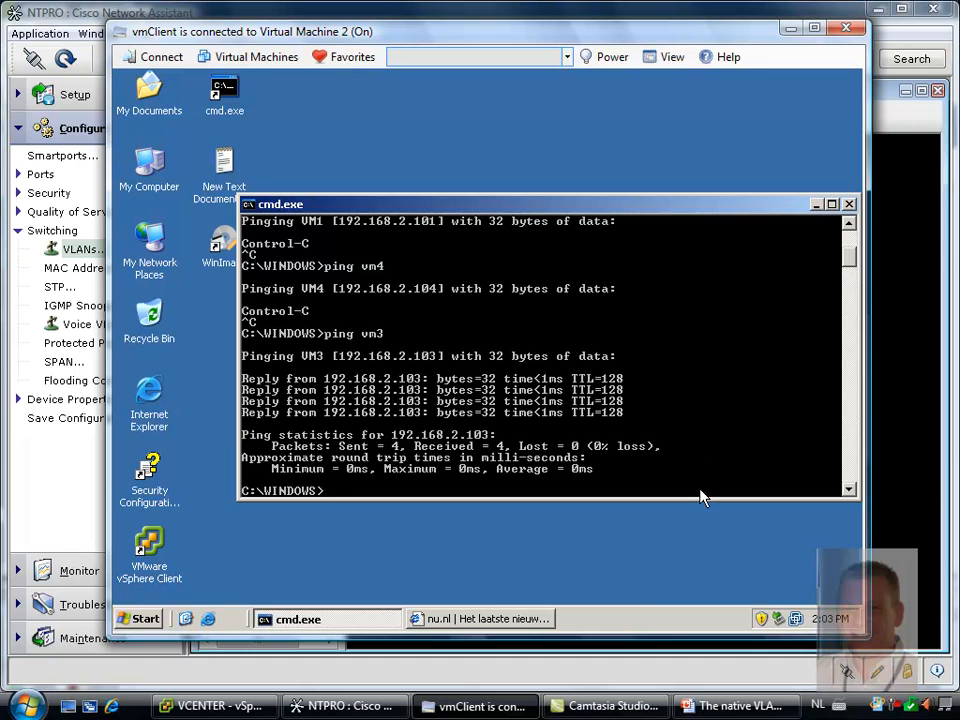
mouse_move(736, 711)
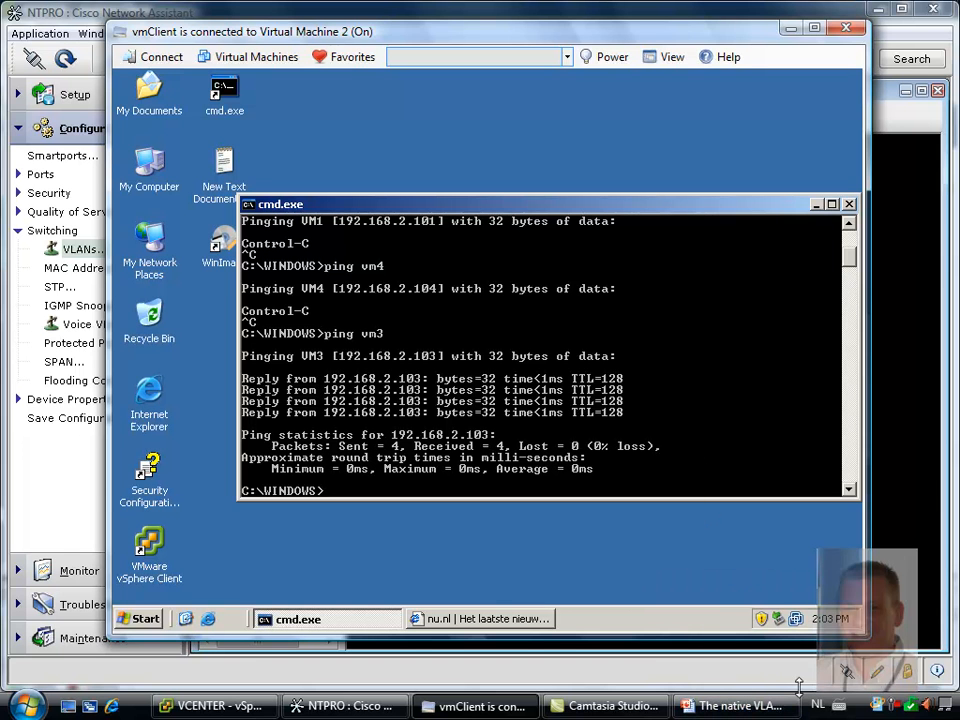
left_click(893, 707)
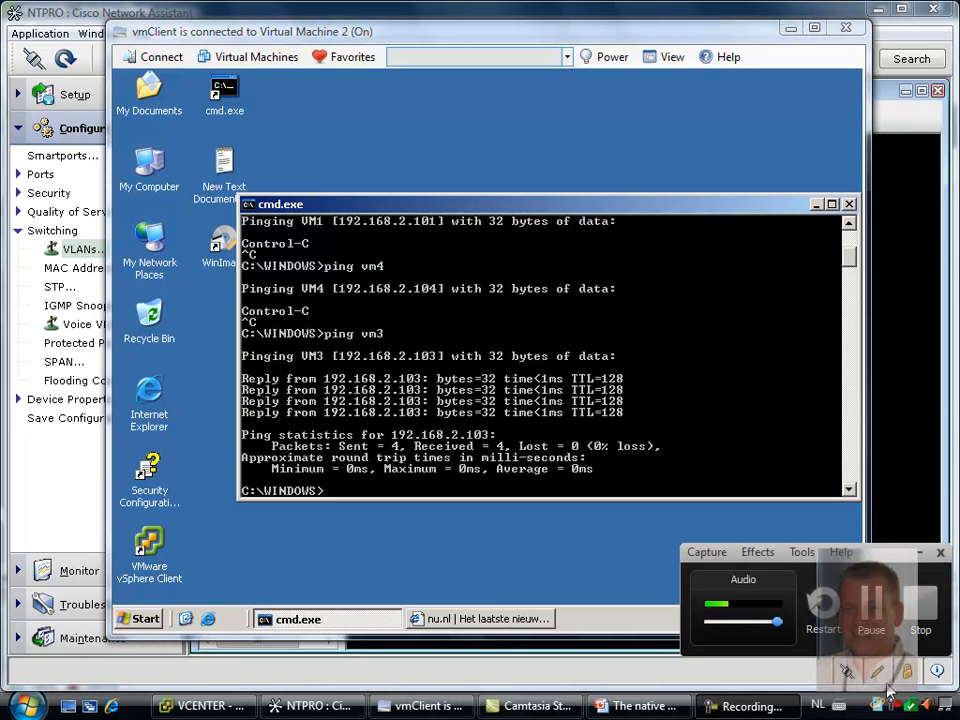